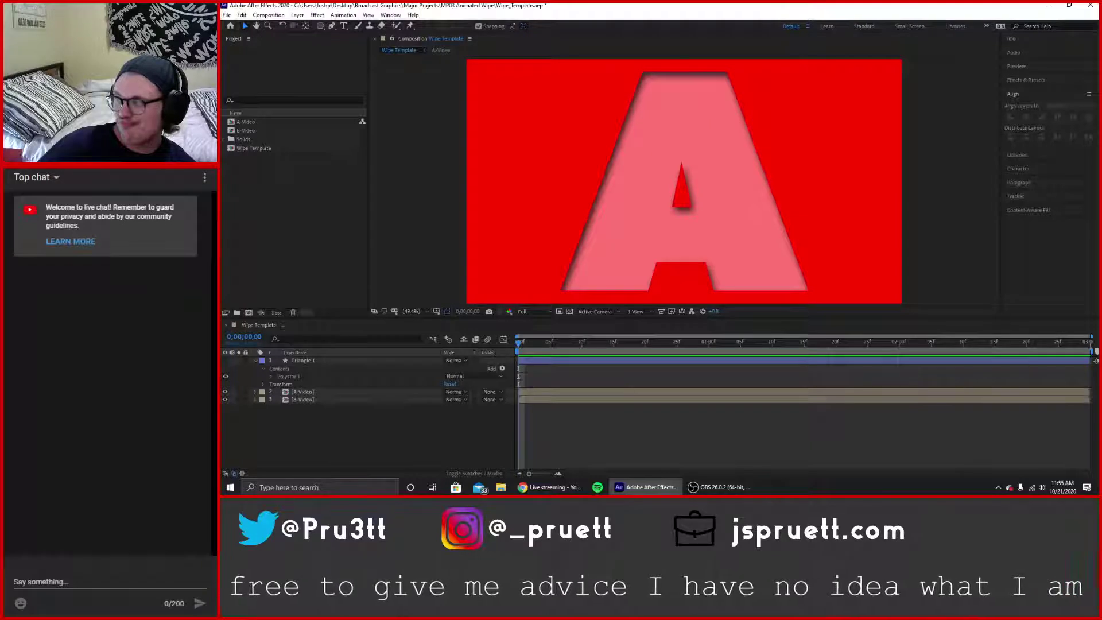
key(alt+Tab)
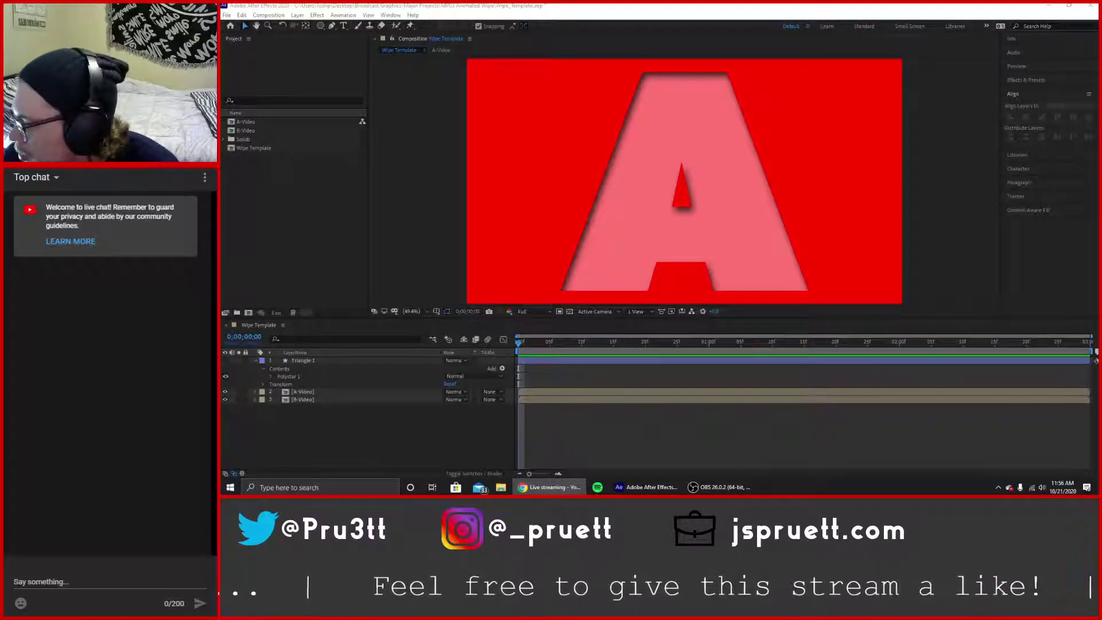
key(alt+Tab)
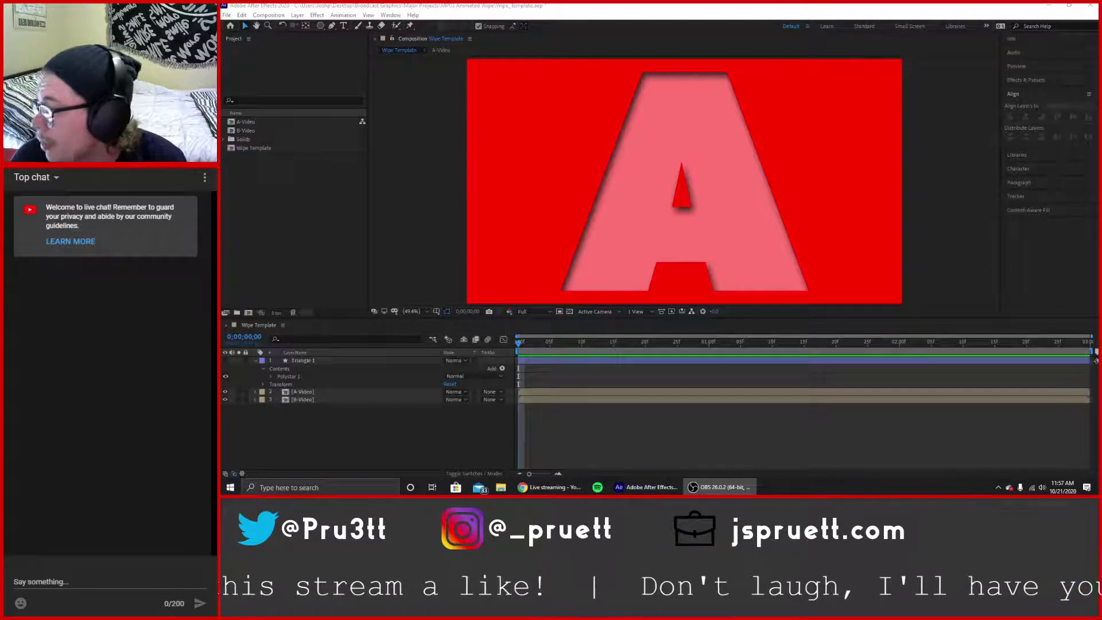
key(alt+Tab)
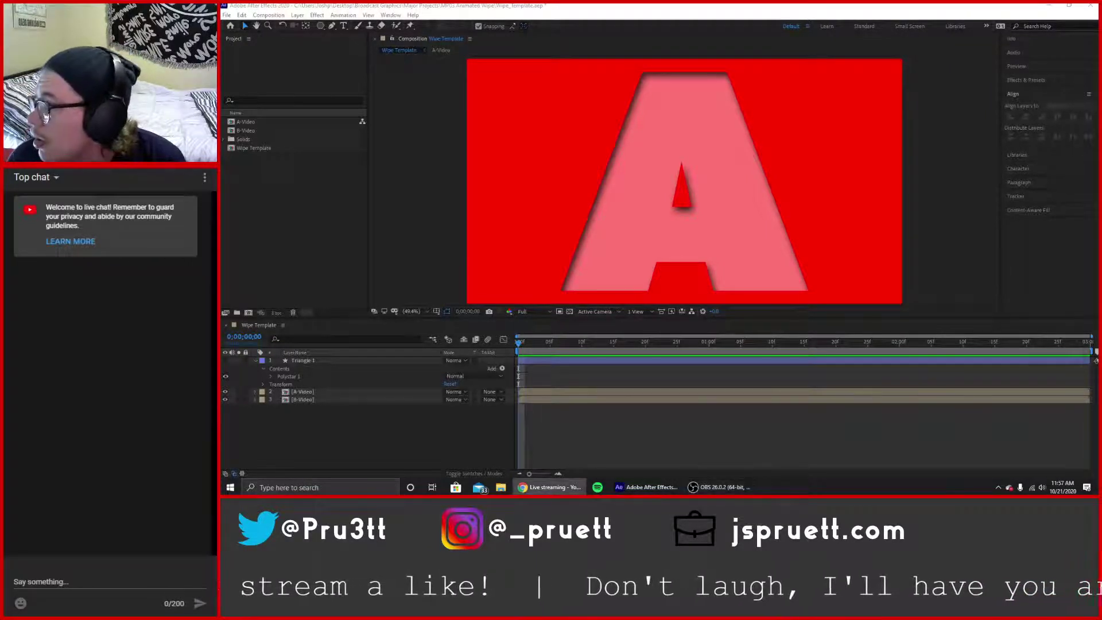
Switch to the browser's BP03 - Animated Wipe assignment page, detach it into its own window and maximize it.
key(ctrl+Tab)
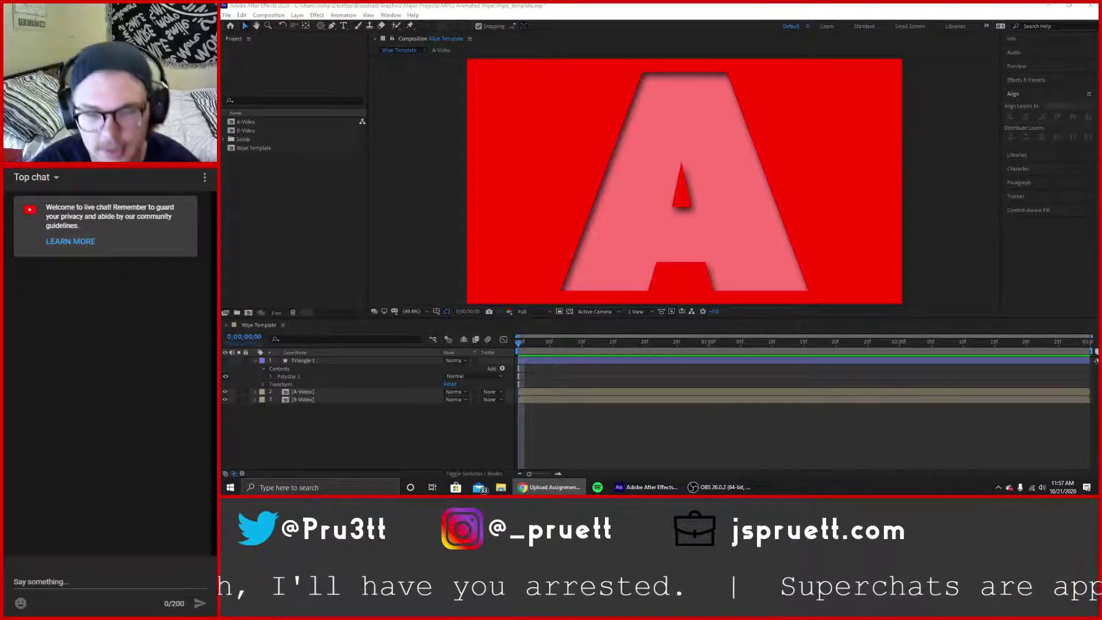
drag(515, 345, 529, 347)
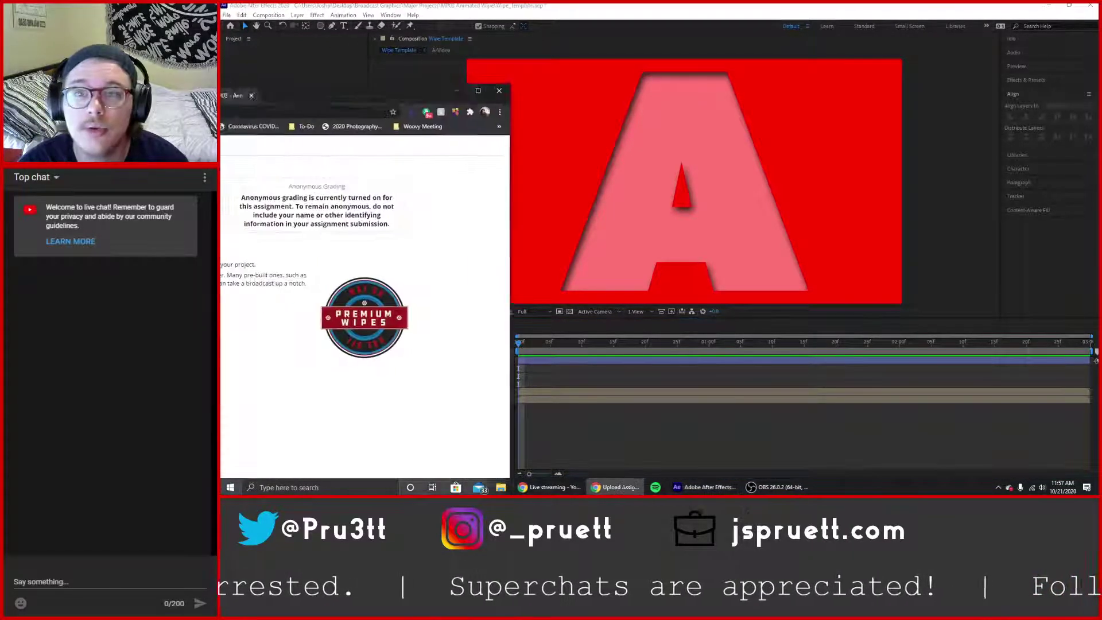
drag(222, 95, 706, 51)
double_click(705, 50)
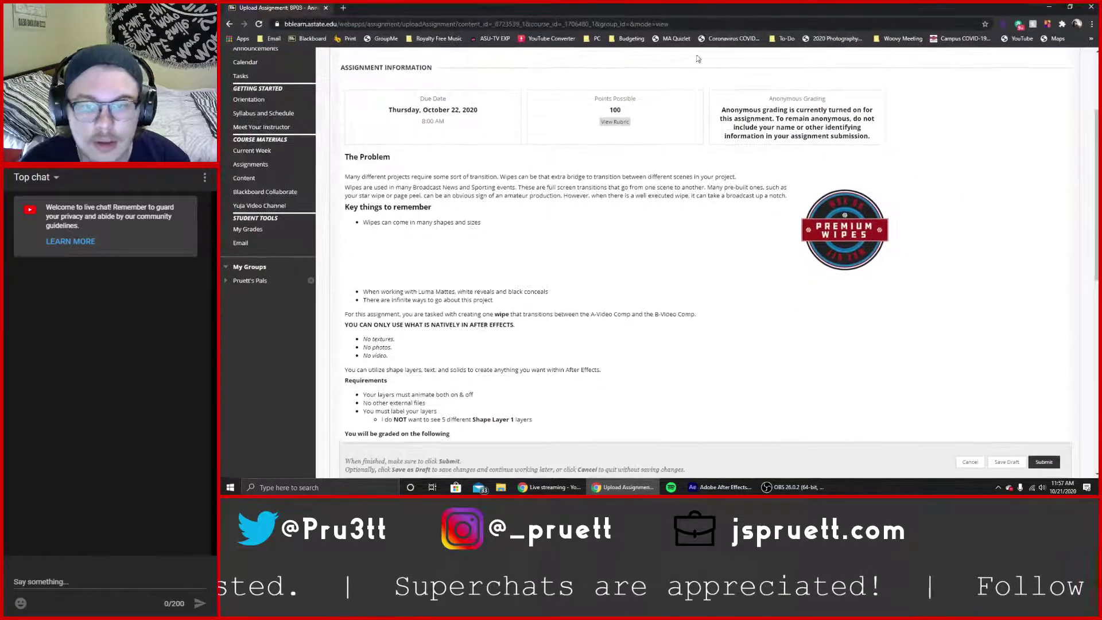
Read the assignment's due date, problem description and key things to remember about wipes.
scroll(603, 249, down, 1)
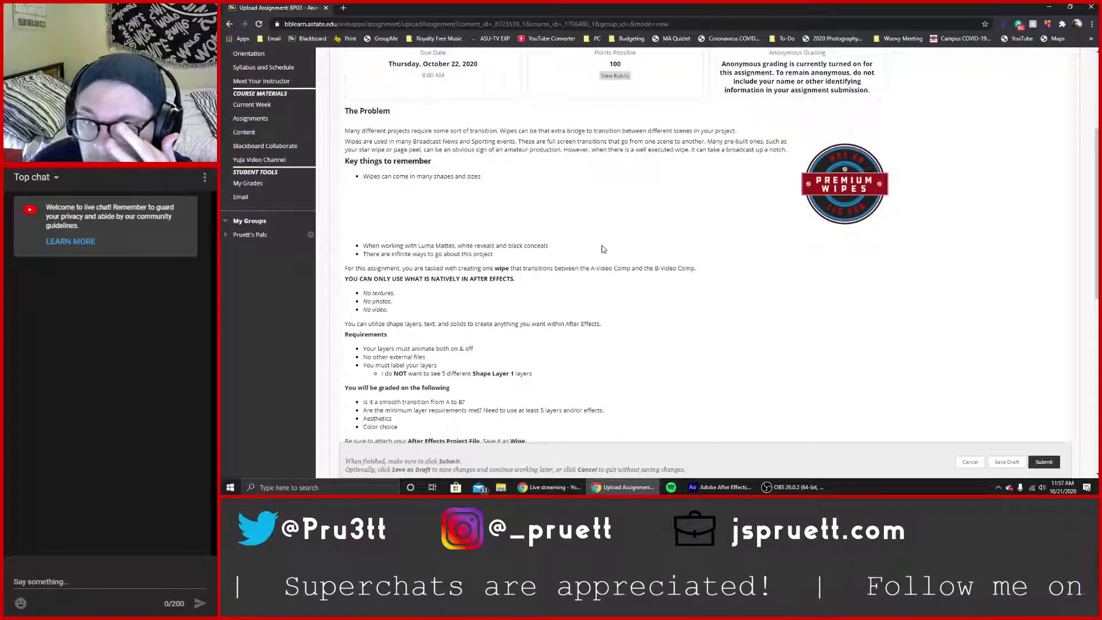
scroll(623, 270, up, 3)
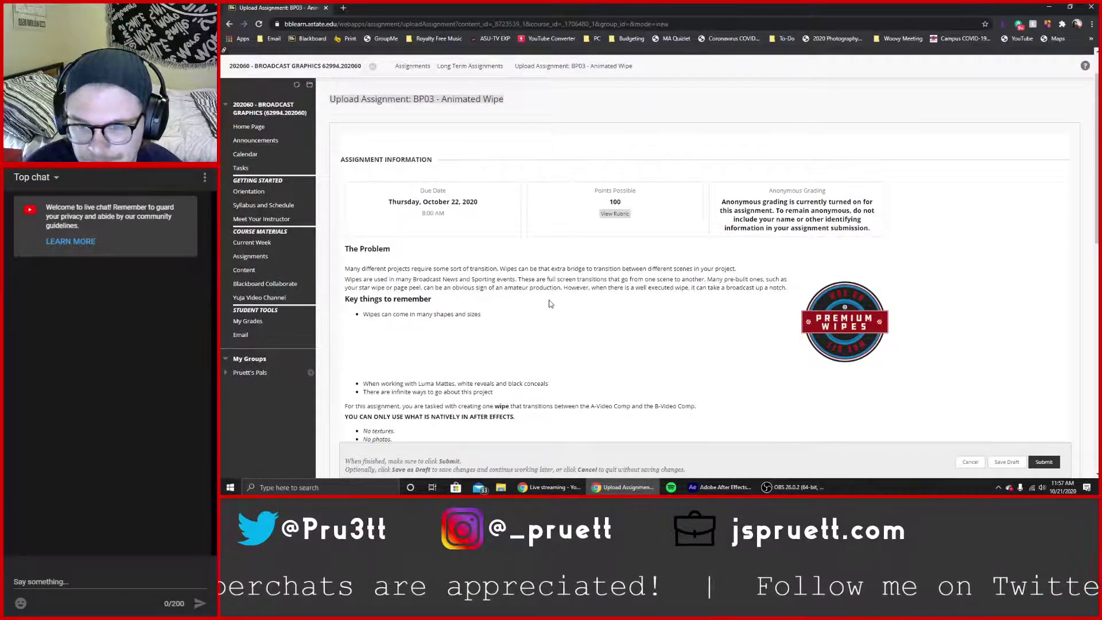
scroll(549, 304, down, 1)
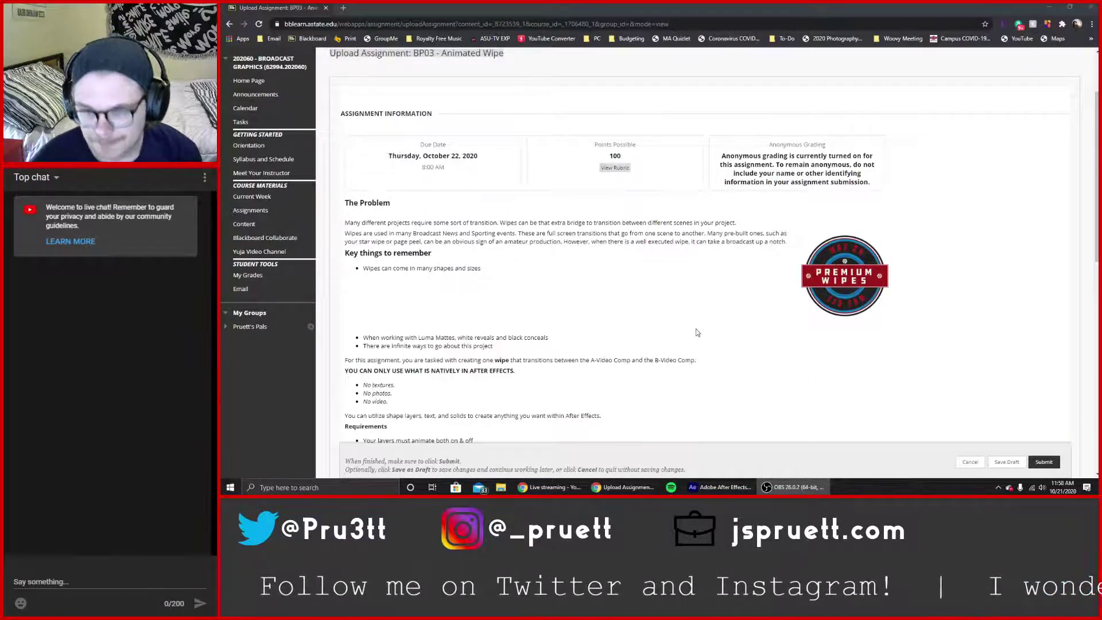
scroll(697, 333, down, 1)
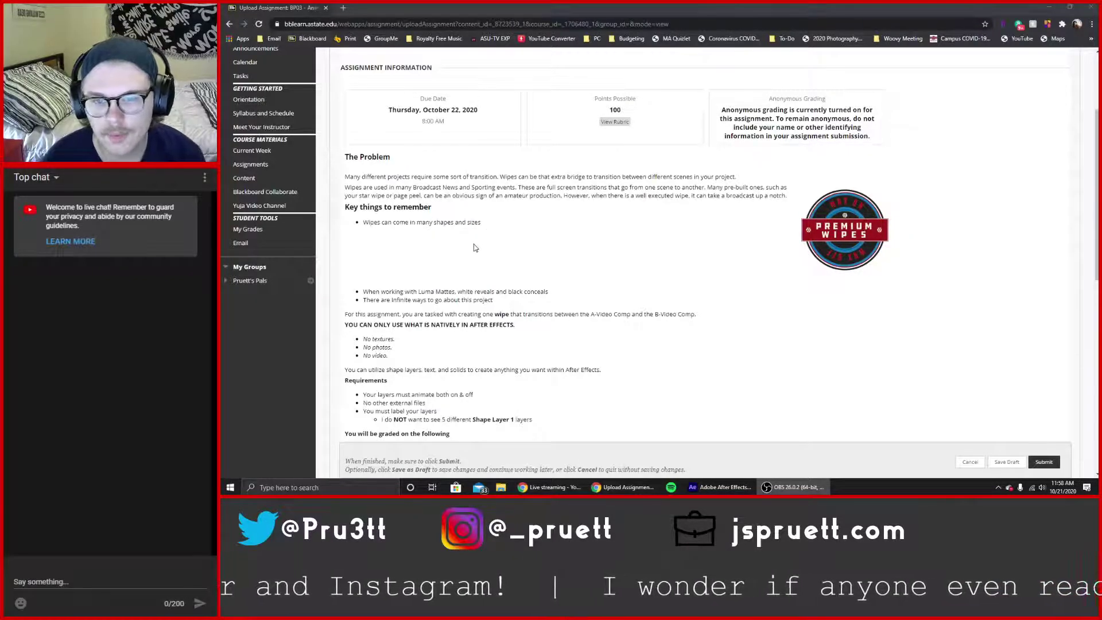
scroll(581, 213, down, 1)
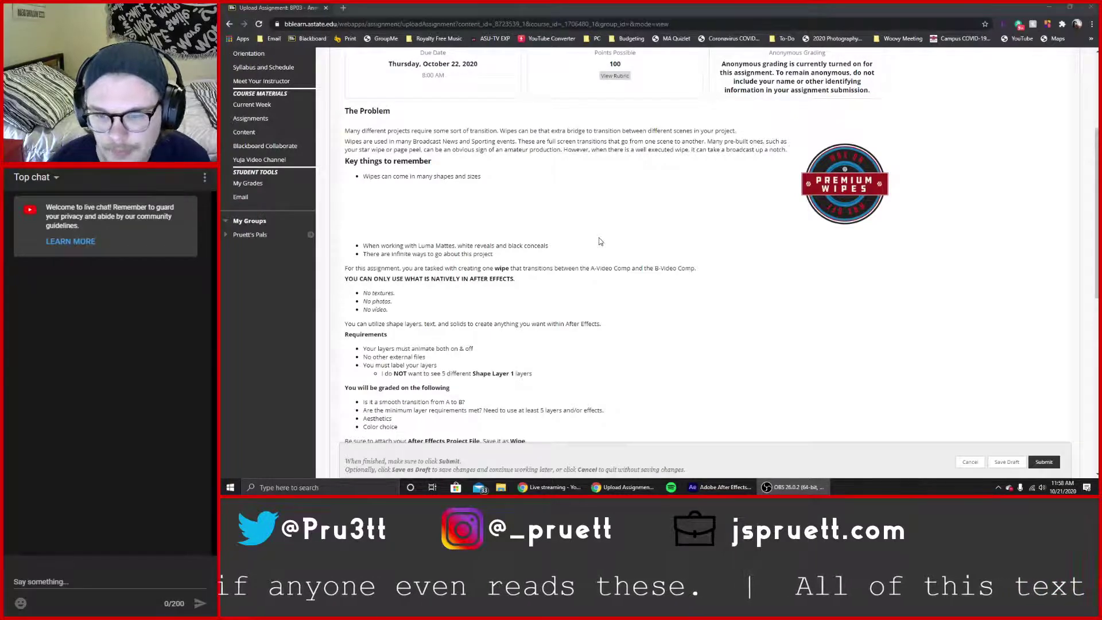
scroll(600, 241, down, 1)
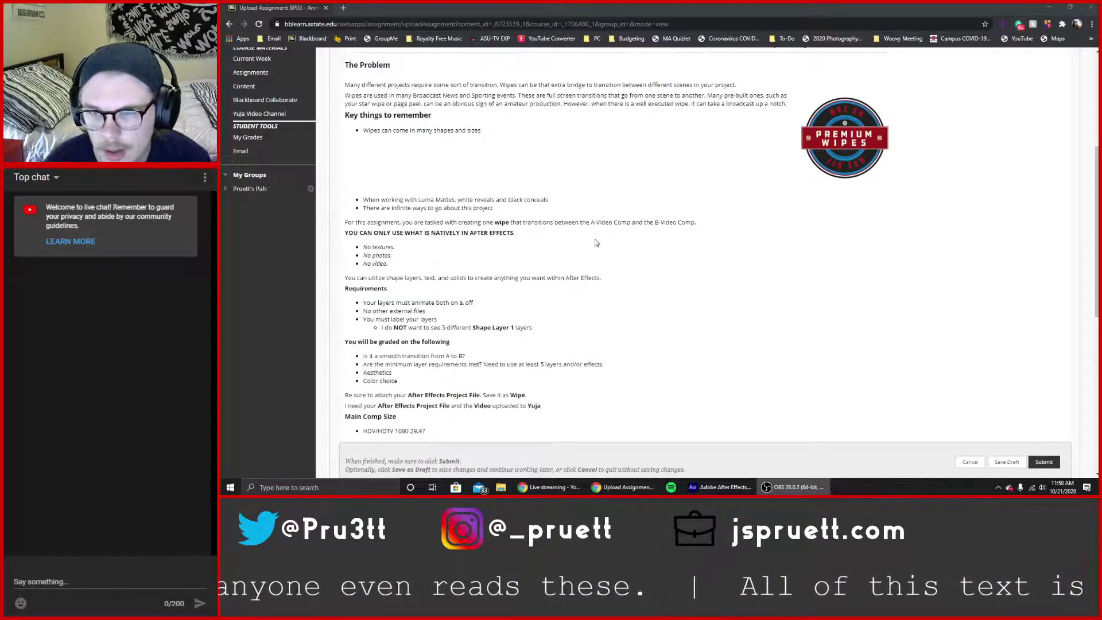
triple_click(374, 133)
click(372, 198)
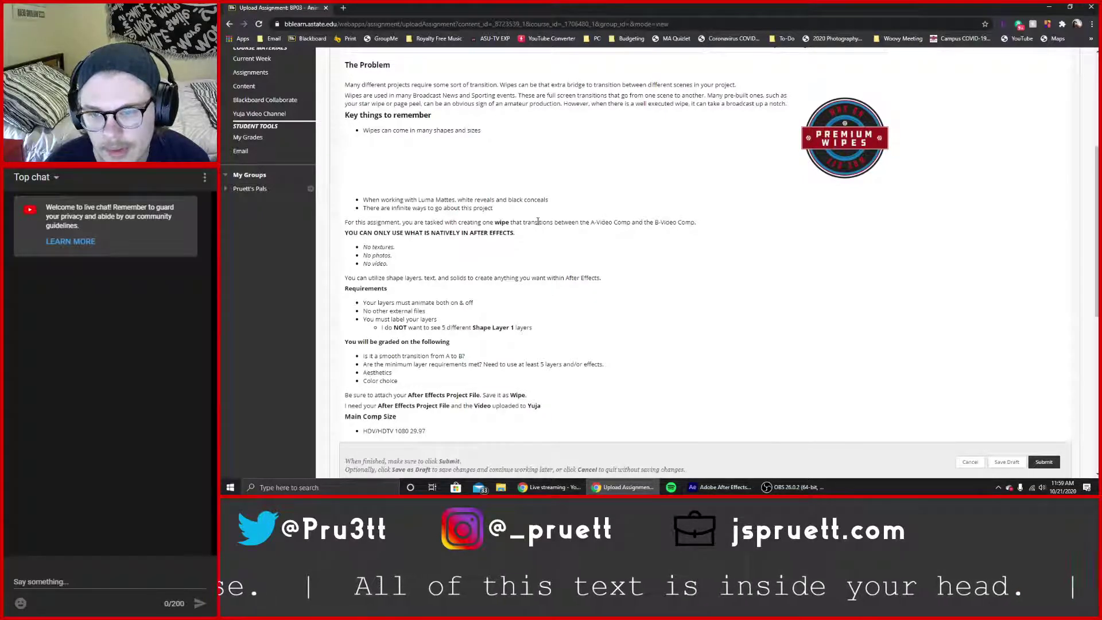
Read the assignment's native-only rule, layer requirements, grading criteria, comp size and extra-credit conditions.
scroll(528, 221, down, 1)
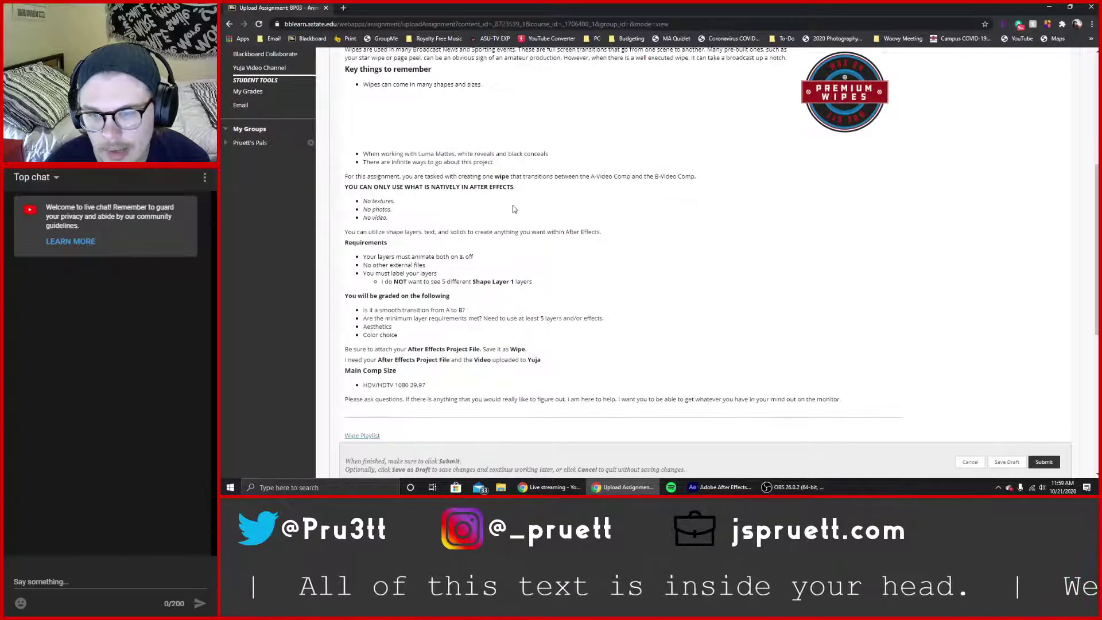
scroll(459, 245, down, 1)
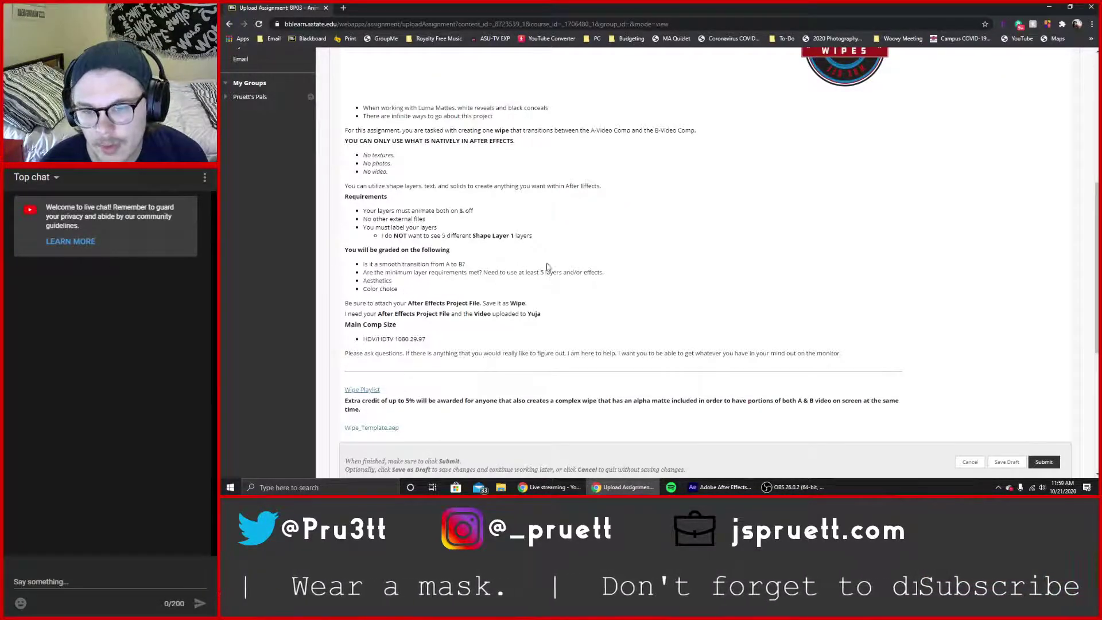
drag(605, 272, 530, 272)
drag(438, 236, 529, 236)
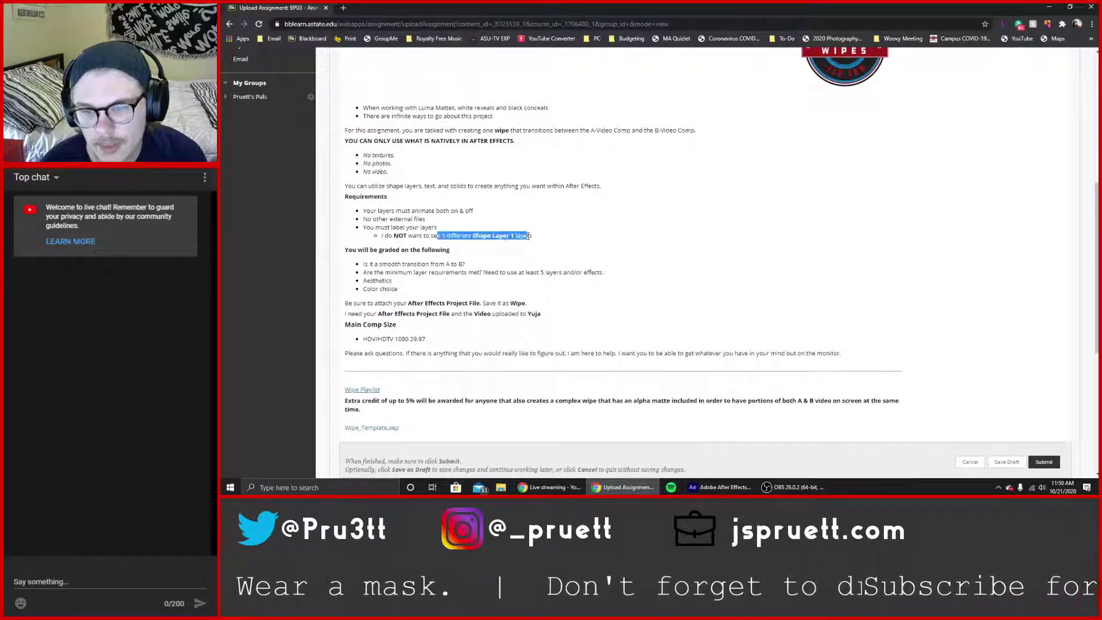
click(506, 236)
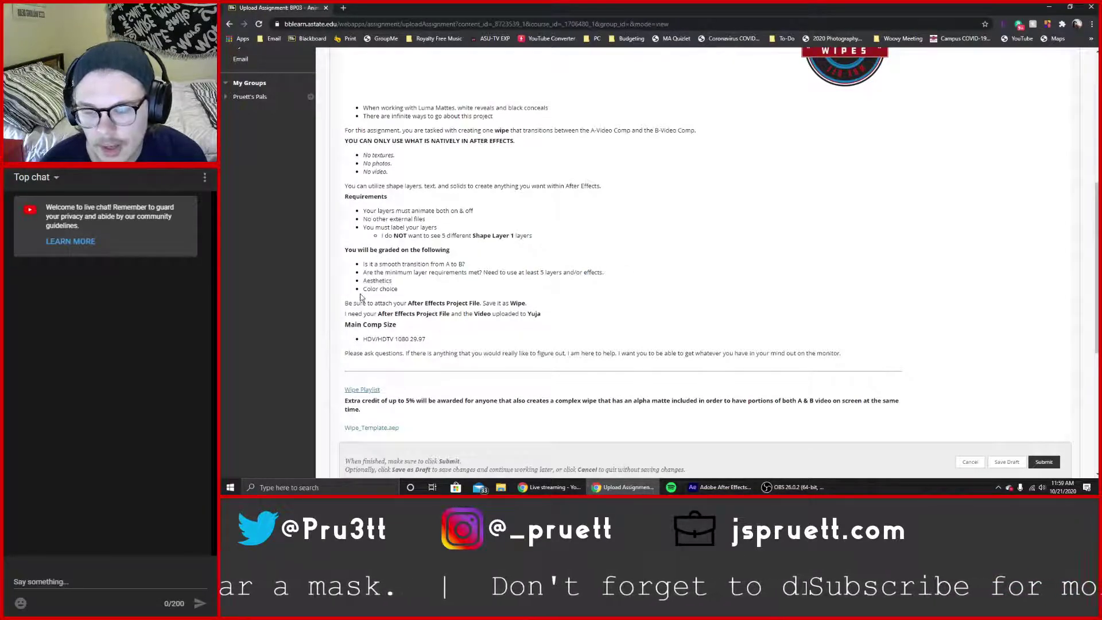
drag(364, 281, 398, 290)
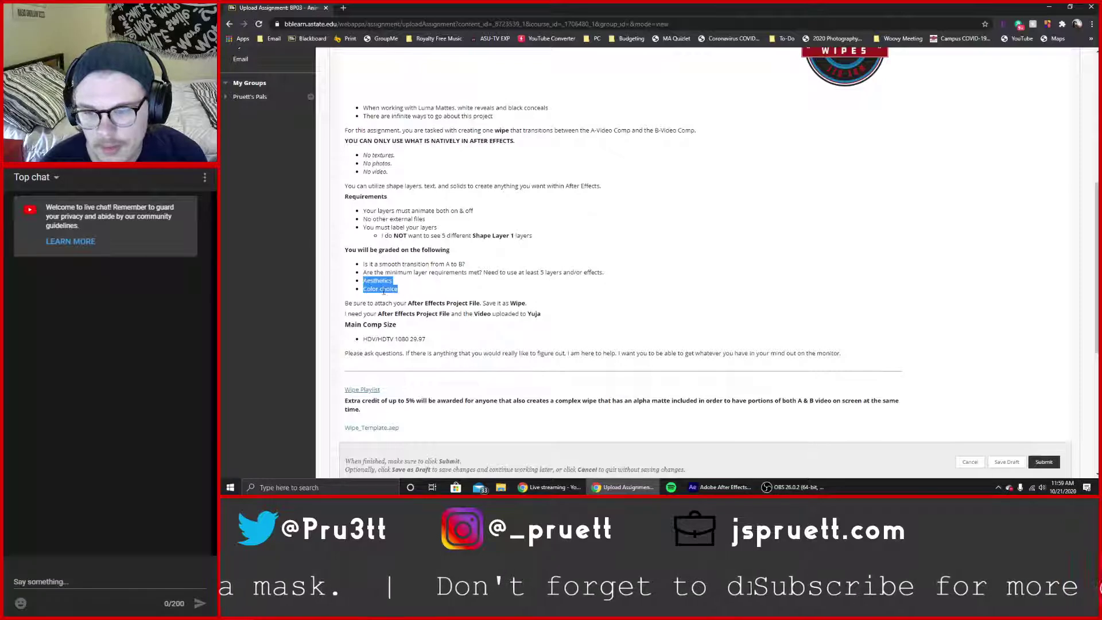
click(541, 265)
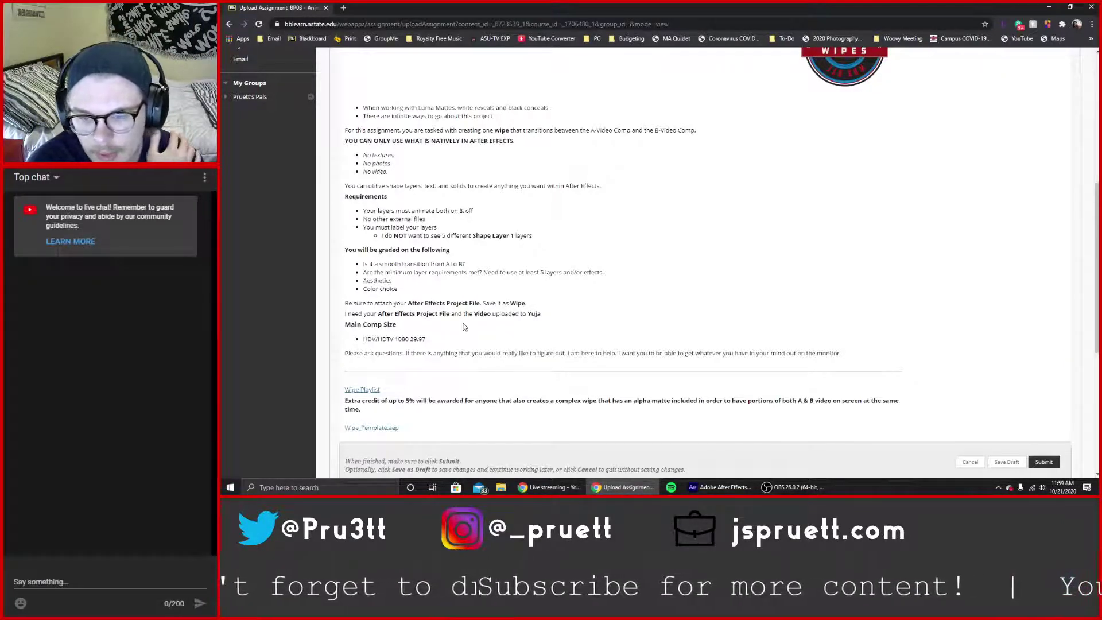
scroll(548, 309, down, 2)
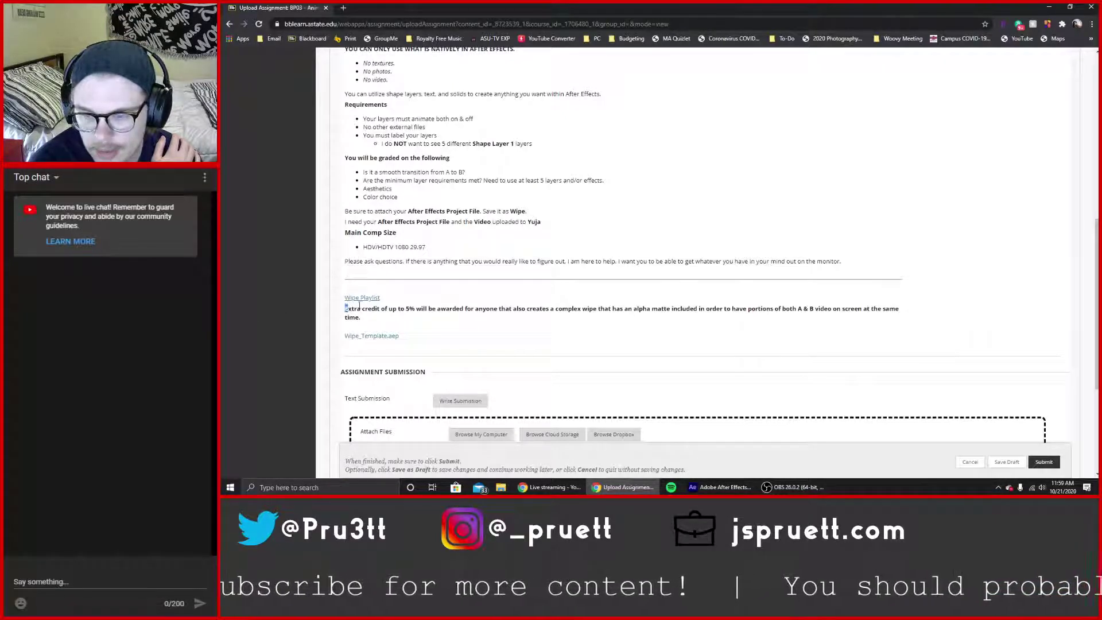
drag(347, 309, 868, 319)
click(474, 312)
click(532, 330)
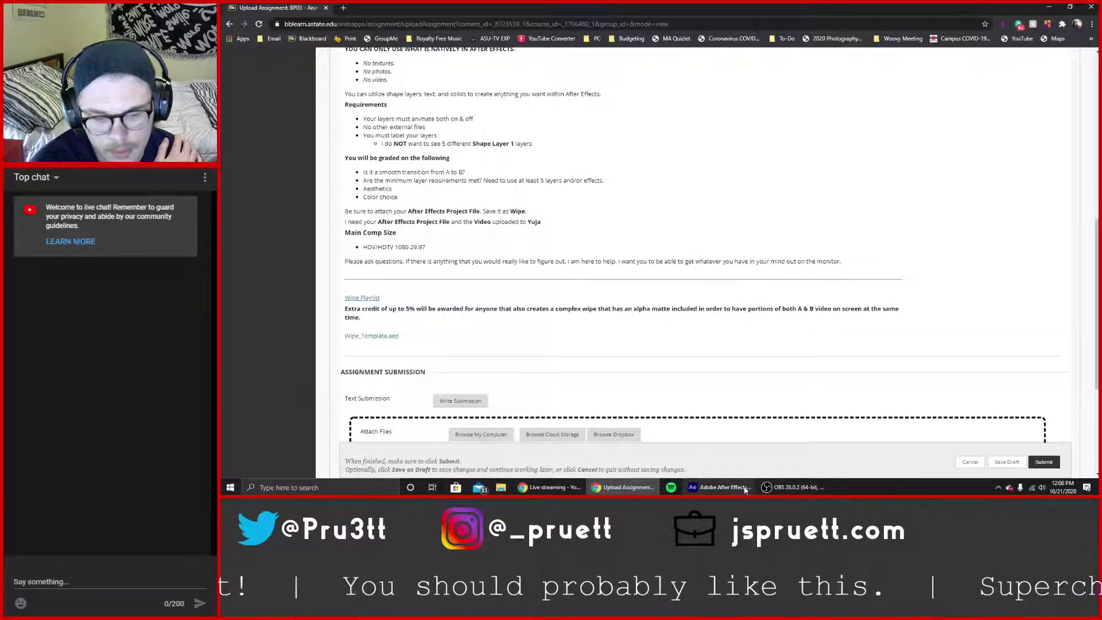
Clear the assignment page out of the way and return to the Wipe Template composition in After Effects.
click(721, 487)
click(624, 487)
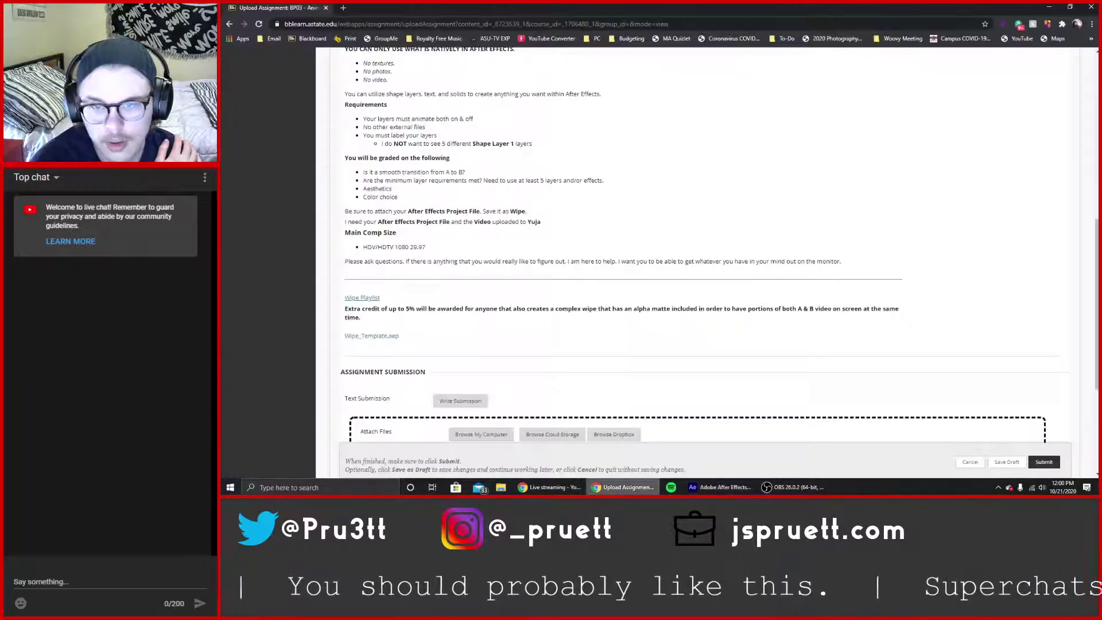
mouse_move(517, 7)
mouse_down()
mouse_move(379, 57)
mouse_move(537, 2)
mouse_up()
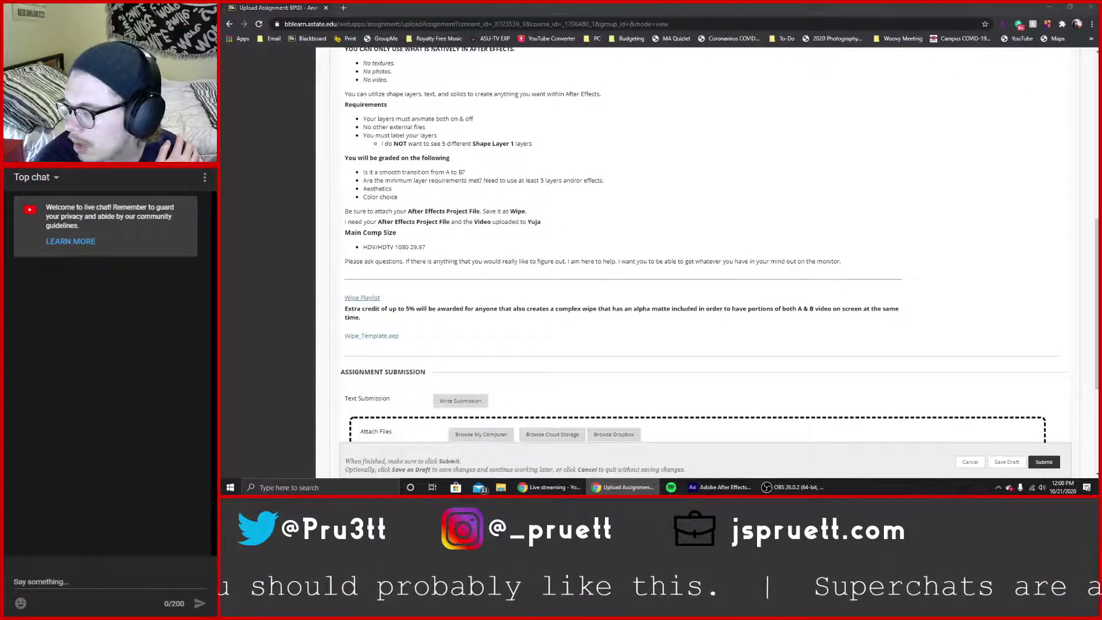
key(super+d)
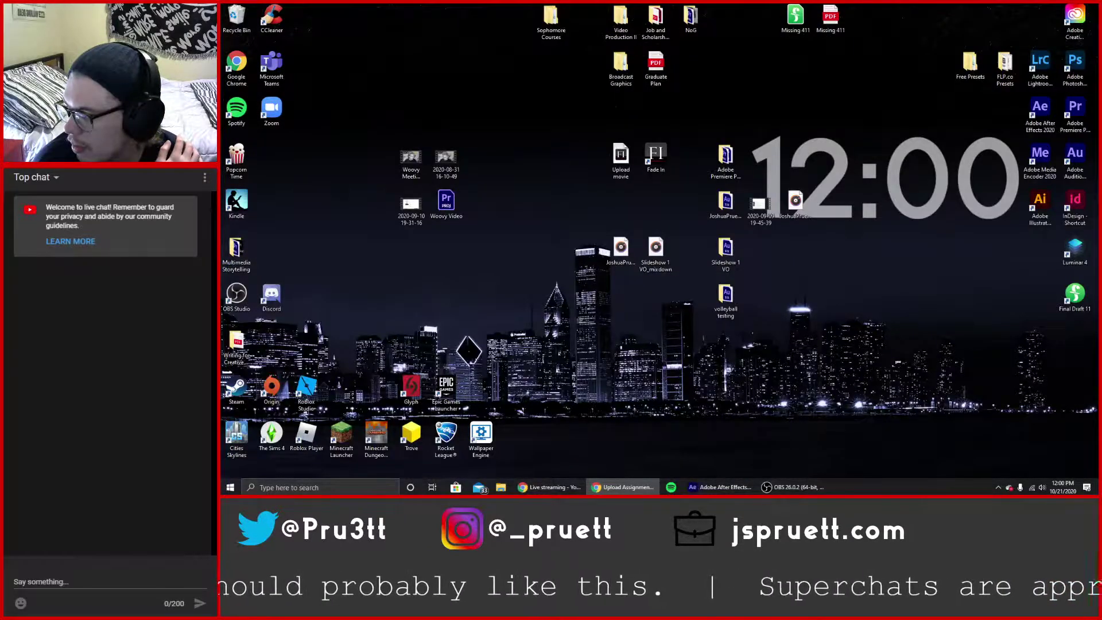
key(super+d)
key(alt+Tab)
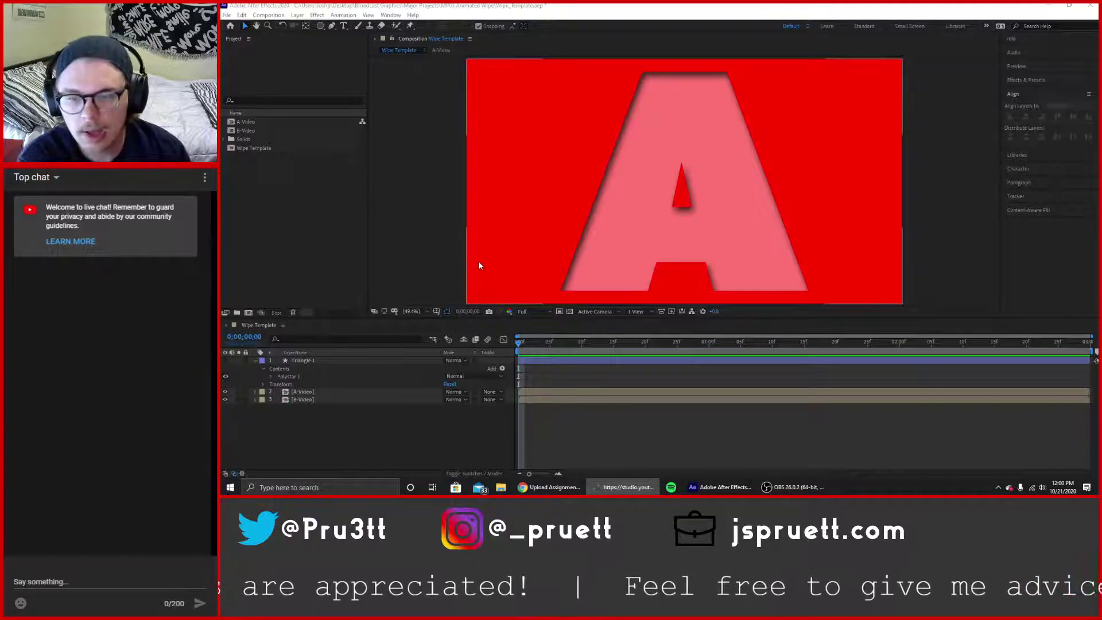
click(457, 265)
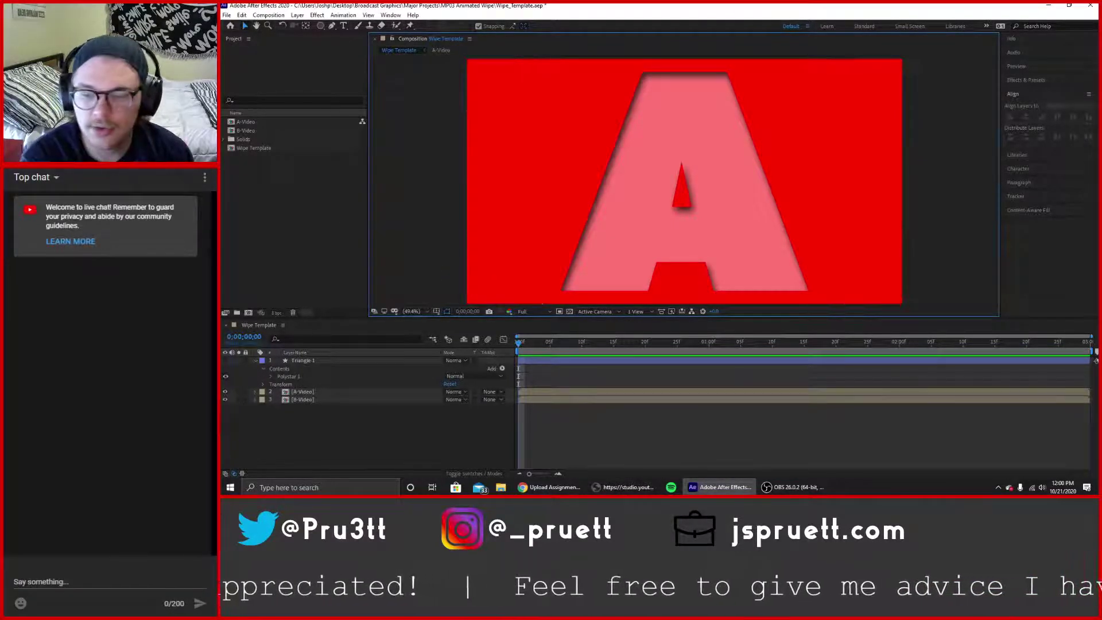
Hide the A-Video layer briefly to check the B-Video beneath, restore it, and make the Triangle 1 layer visible.
click(226, 391)
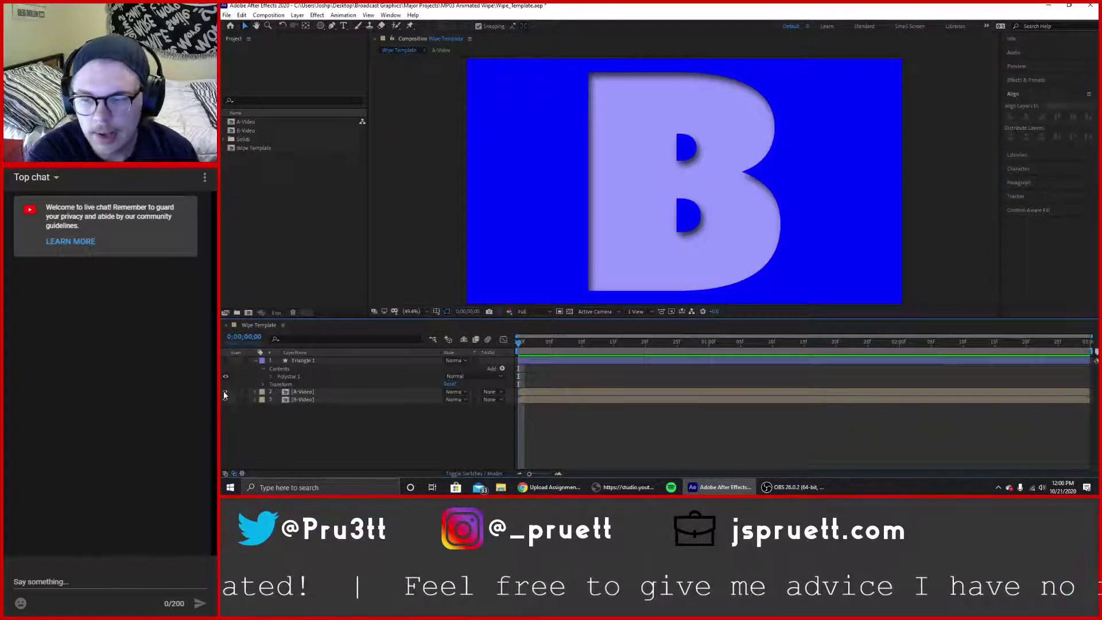
click(225, 392)
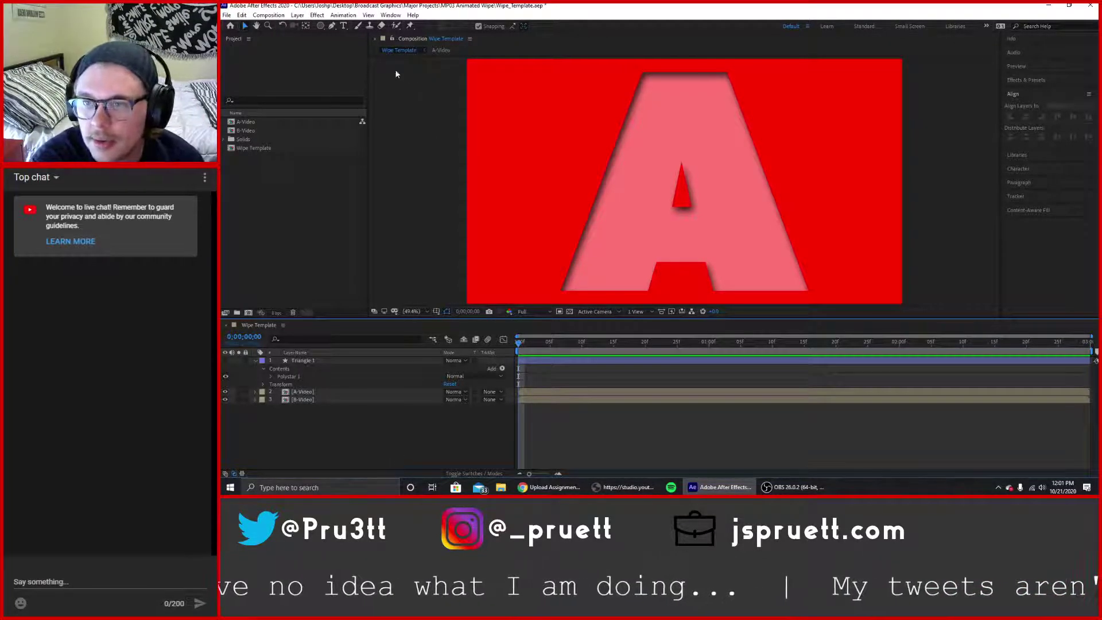
click(225, 360)
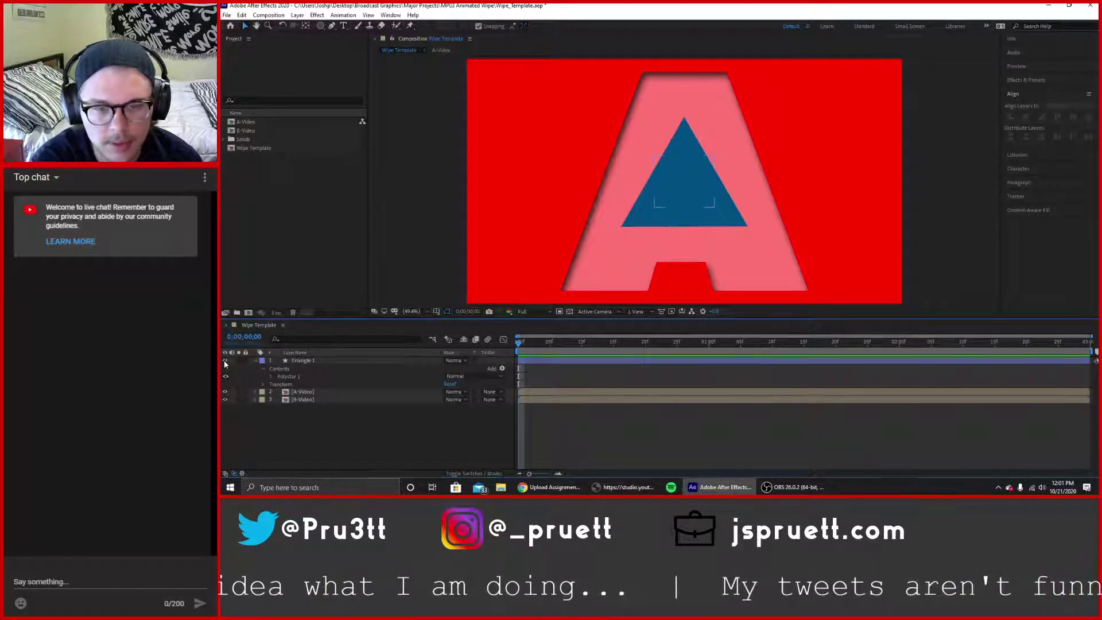
Try to scale the Triangle 1 shape by its lower corner, undo the distorted resize, and reselect the shape.
click(693, 185)
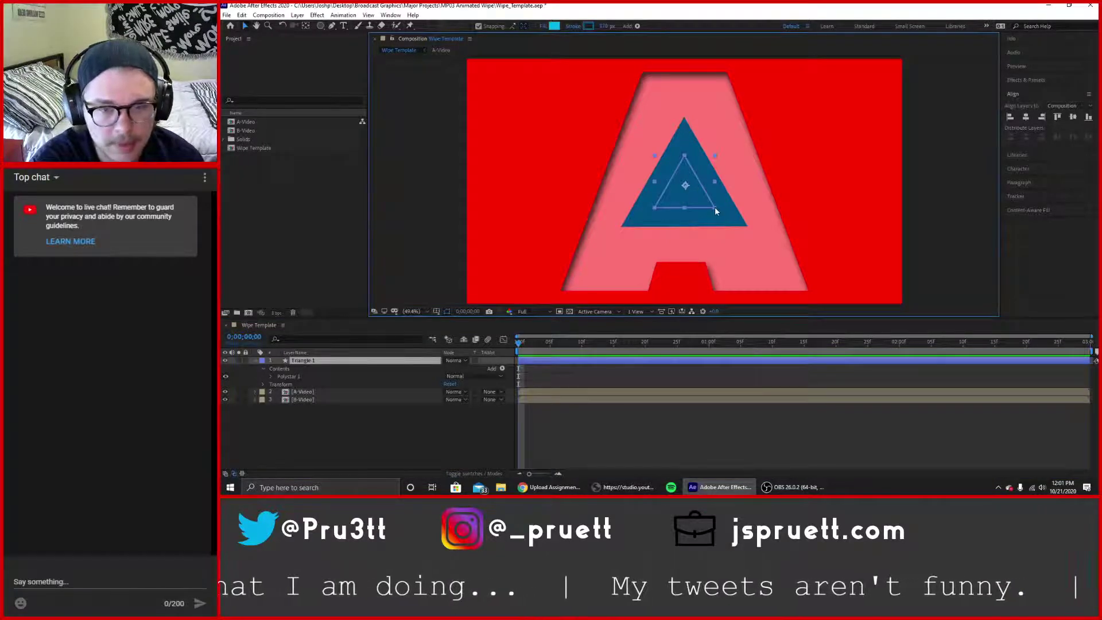
mouse_move(715, 208)
mouse_down()
mouse_move(768, 248)
mouse_move(695, 200)
mouse_up()
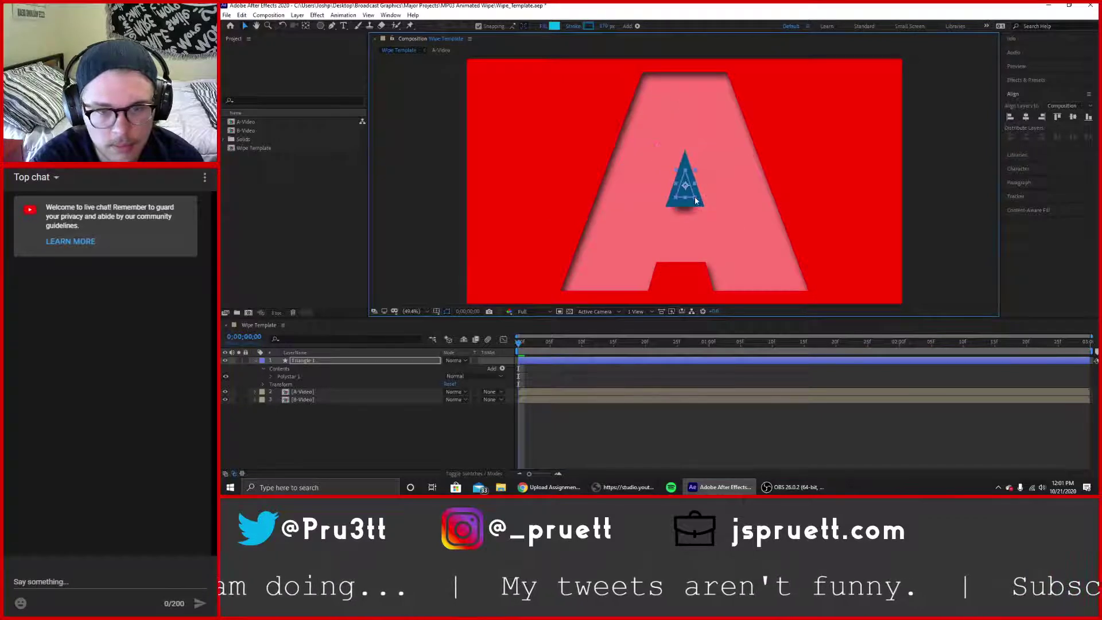
key(ctrl+z)
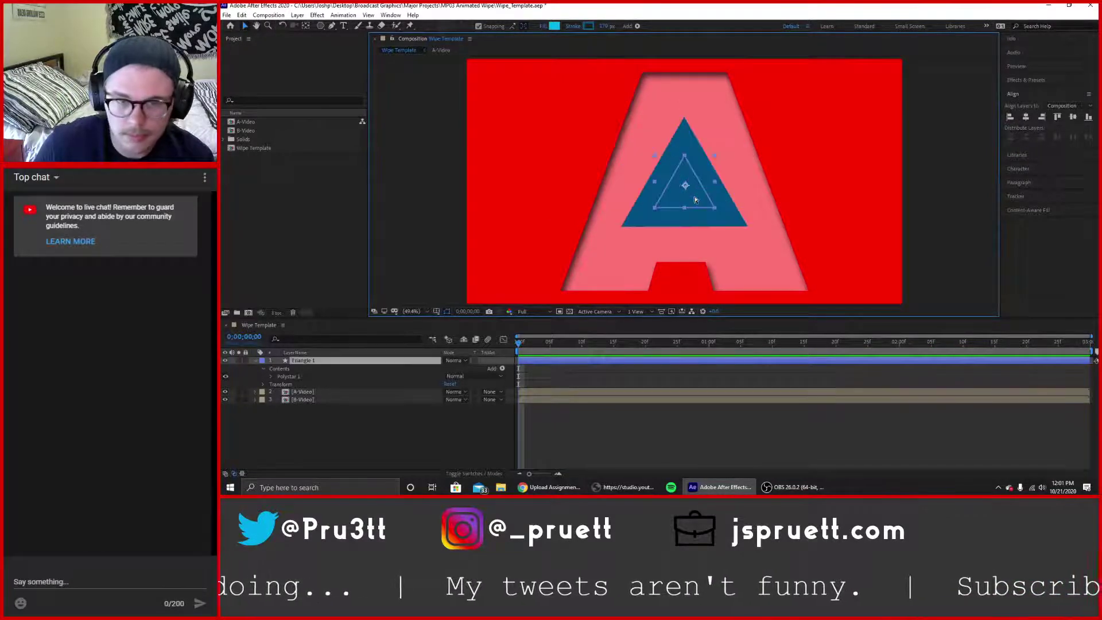
shift+click(714, 208)
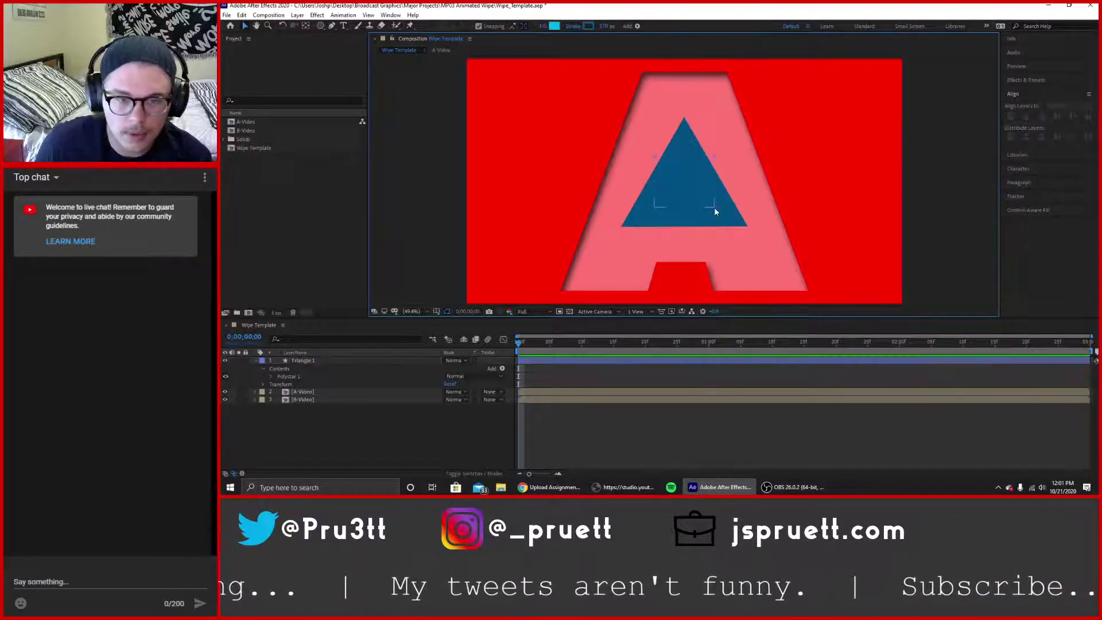
click(708, 202)
mouse_move(714, 208)
mouse_down()
mouse_move(855, 323)
mouse_move(689, 195)
mouse_move(734, 224)
mouse_move(718, 213)
mouse_up()
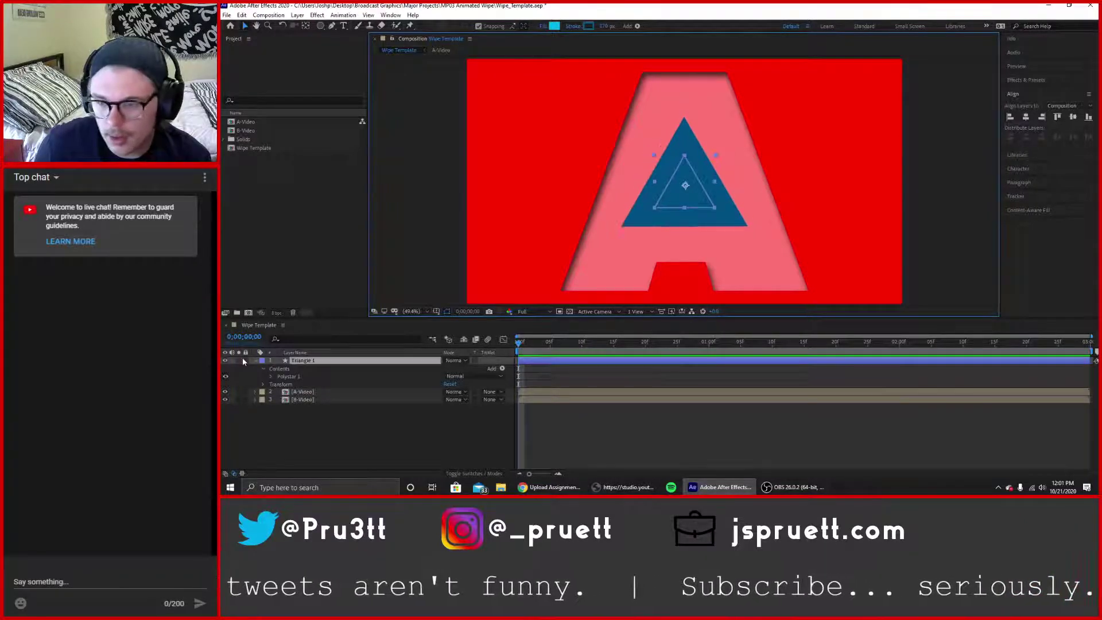
Try the Triangle 1 layer at a scale of 10000%, and set its scale back to 100%.
click(264, 369)
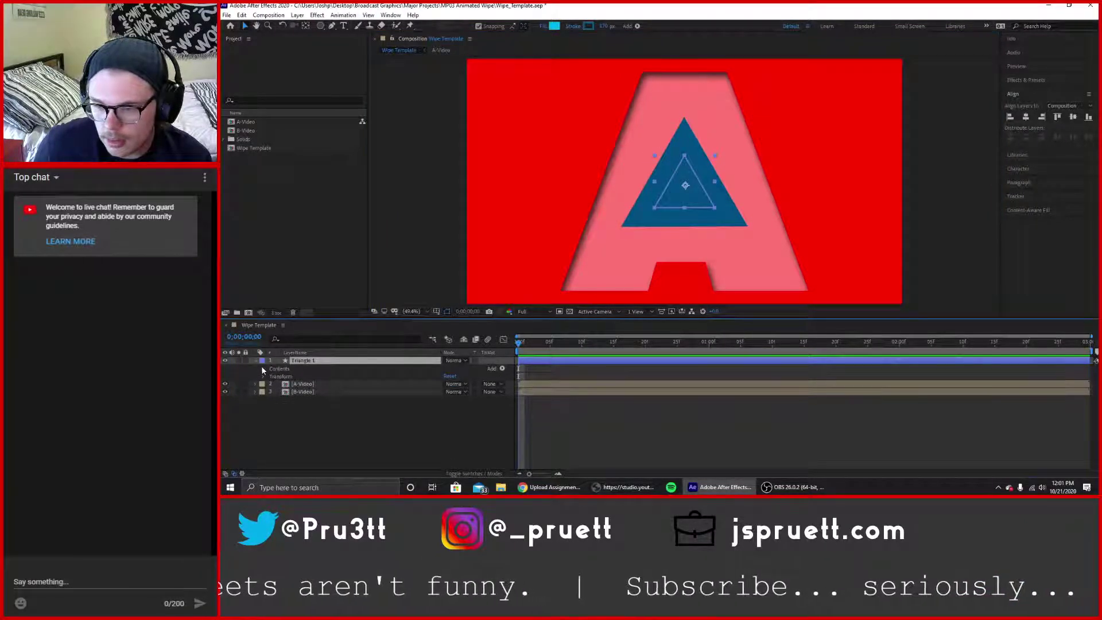
click(262, 369)
click(263, 369)
click(264, 376)
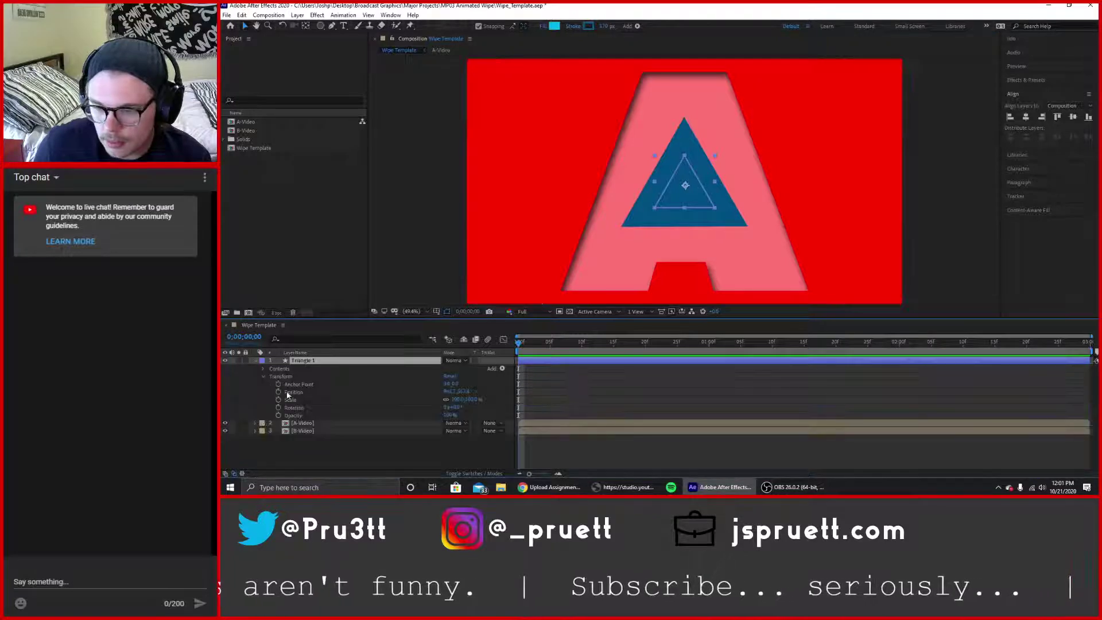
mouse_move(457, 399)
mouse_down()
mouse_move(667, 401)
mouse_move(443, 427)
mouse_move(465, 407)
mouse_up()
click(457, 399)
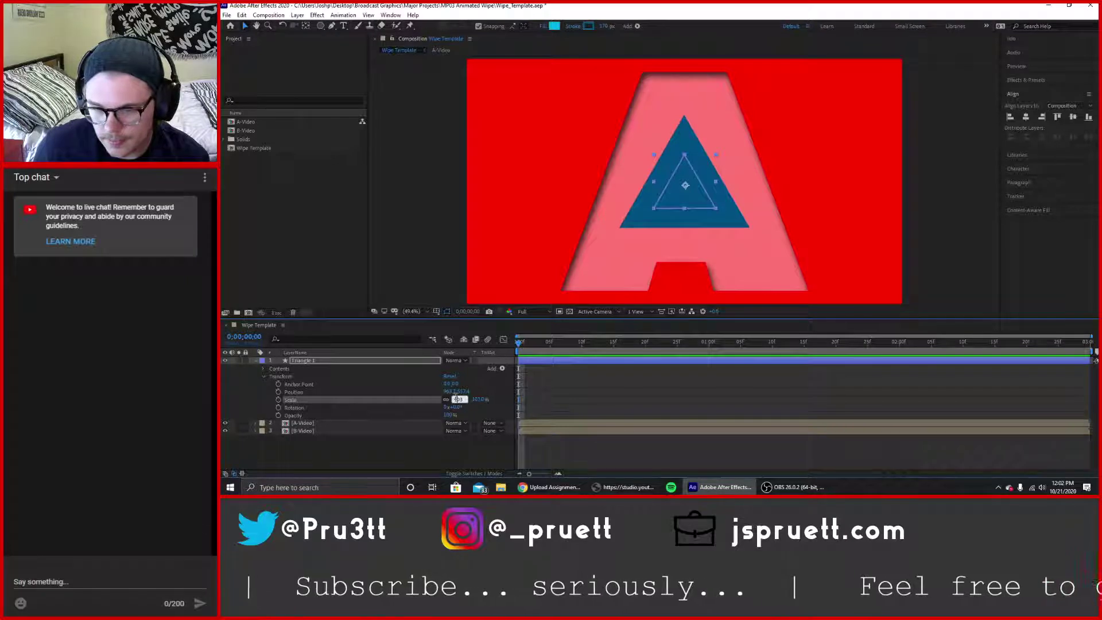
text(10000)
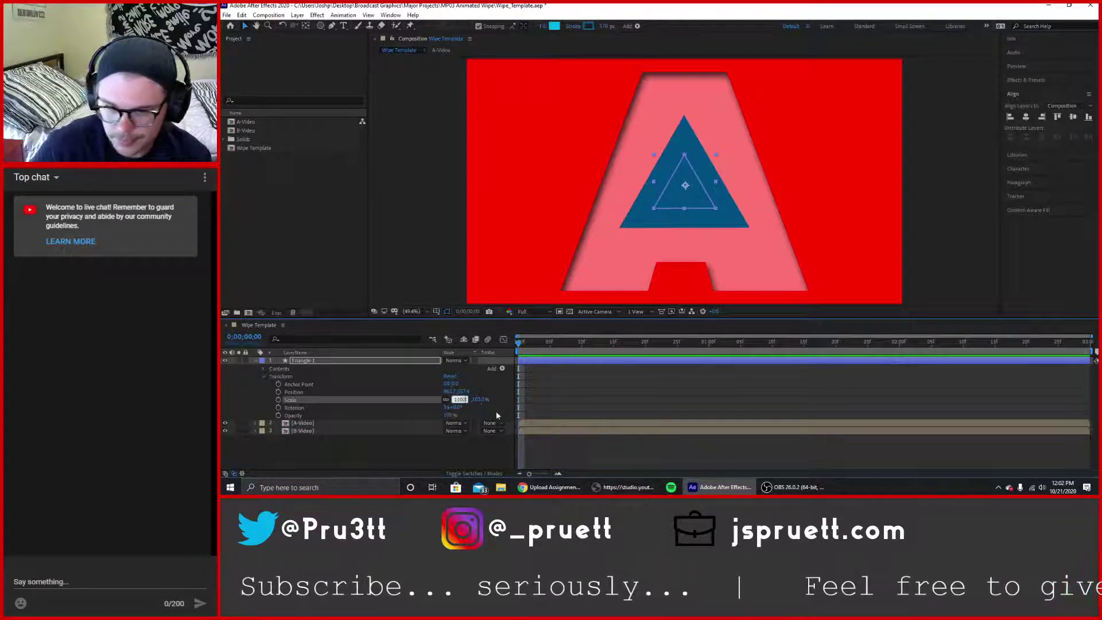
click(496, 411)
click(458, 399)
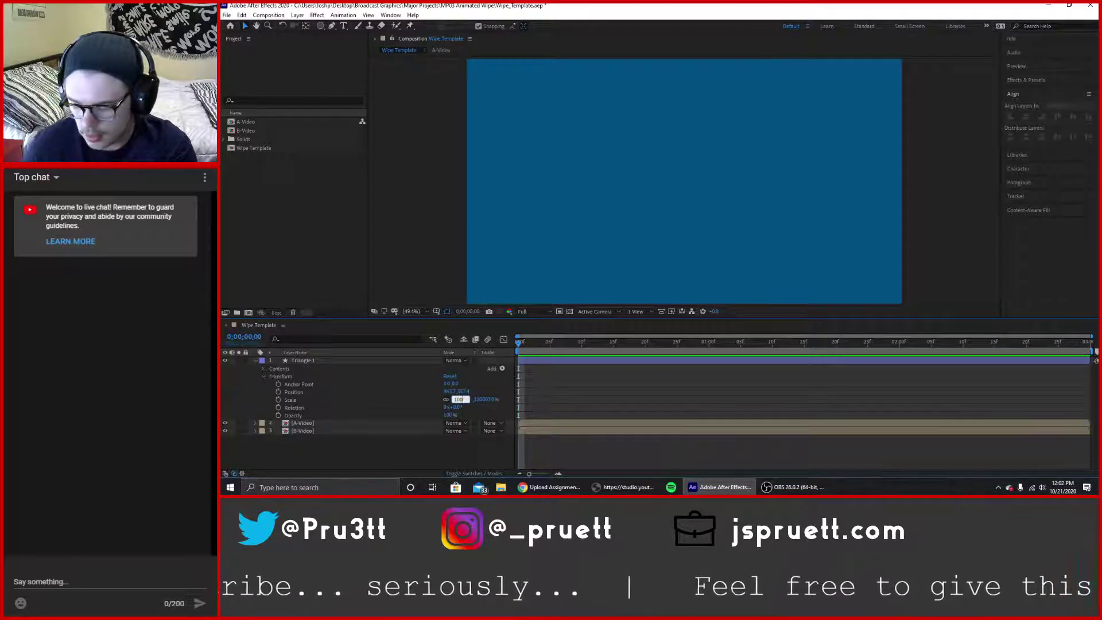
text(100)
key(Return)
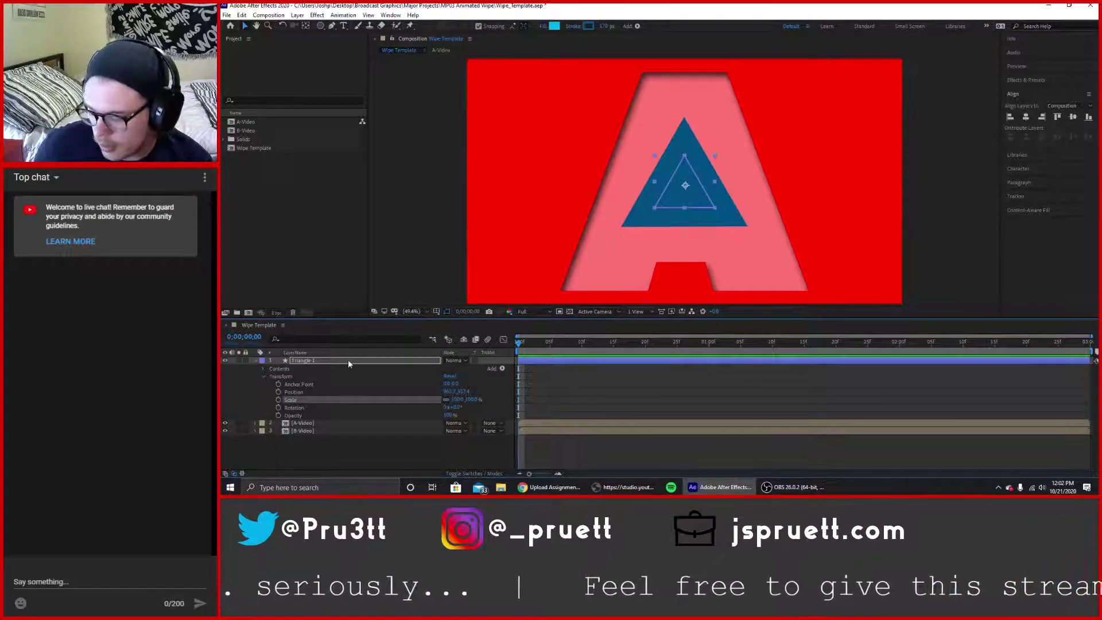
Replace the Triangle 1 layer with a small new triangle drawn over the centre of the A, and reduce its stroke width.
key(Delete)
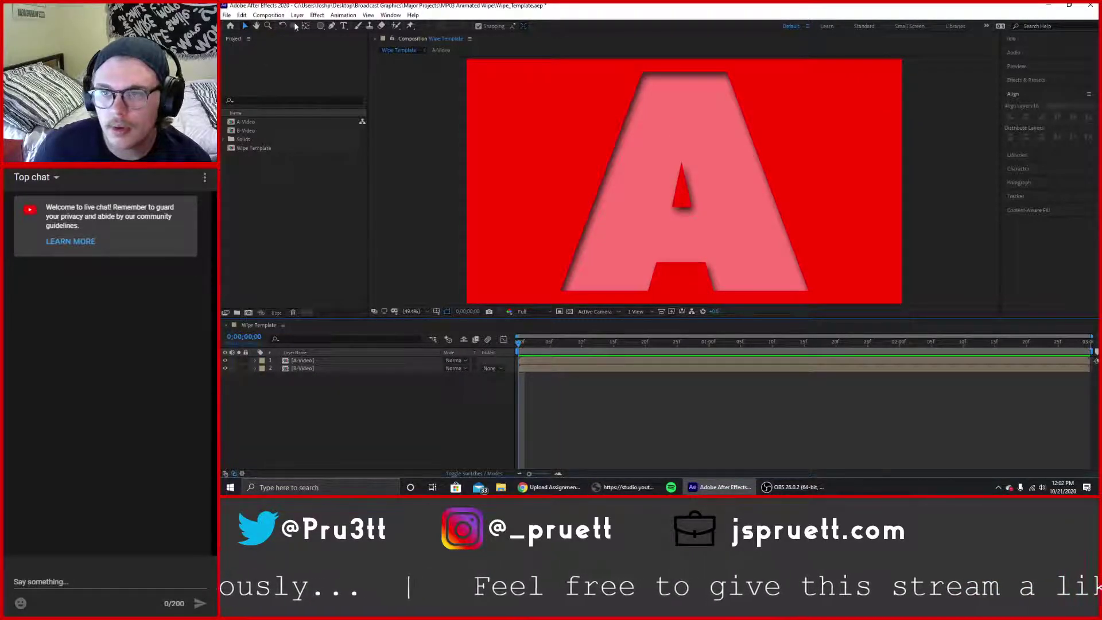
click(320, 25)
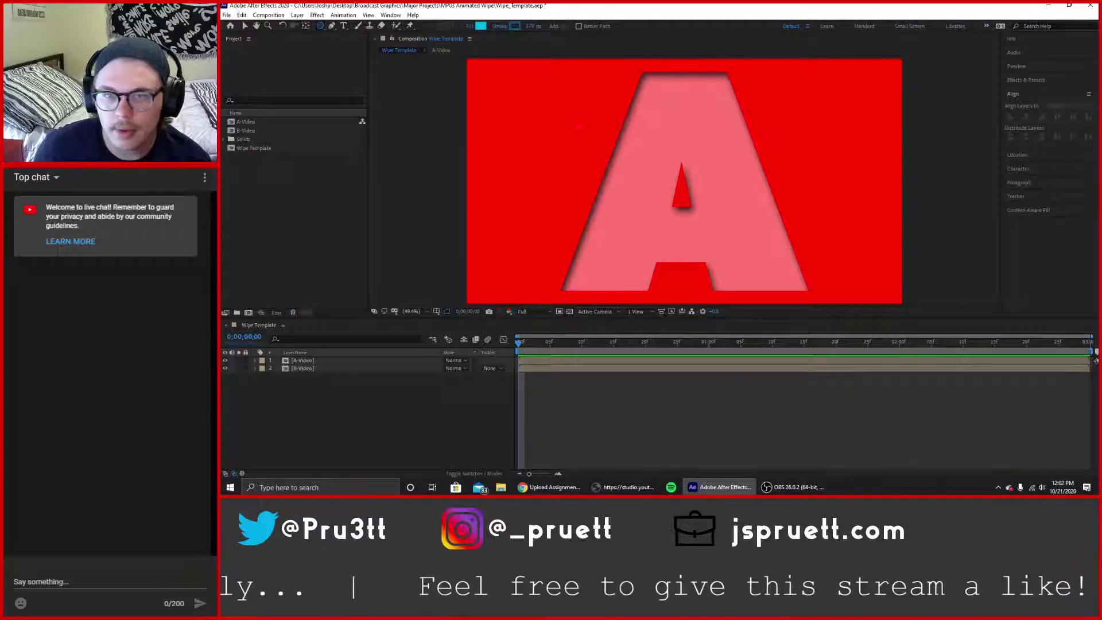
mouse_move(611, 133)
mouse_down()
mouse_move(740, 209)
mouse_move(680, 187)
mouse_move(777, 275)
mouse_move(730, 211)
mouse_move(700, 204)
mouse_up()
mouse_move(531, 26)
mouse_down()
mouse_move(450, 25)
mouse_move(485, 26)
mouse_move(461, 25)
mouse_up()
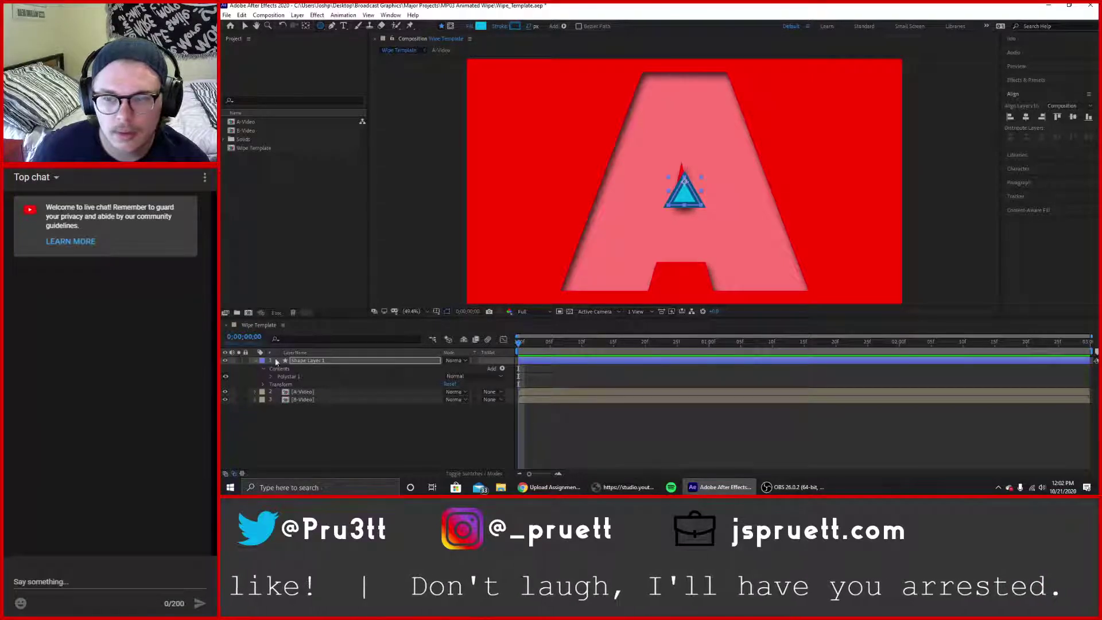
Undo an accidental position change on the new triangle layer and enlarge its scale to about 127%.
click(265, 384)
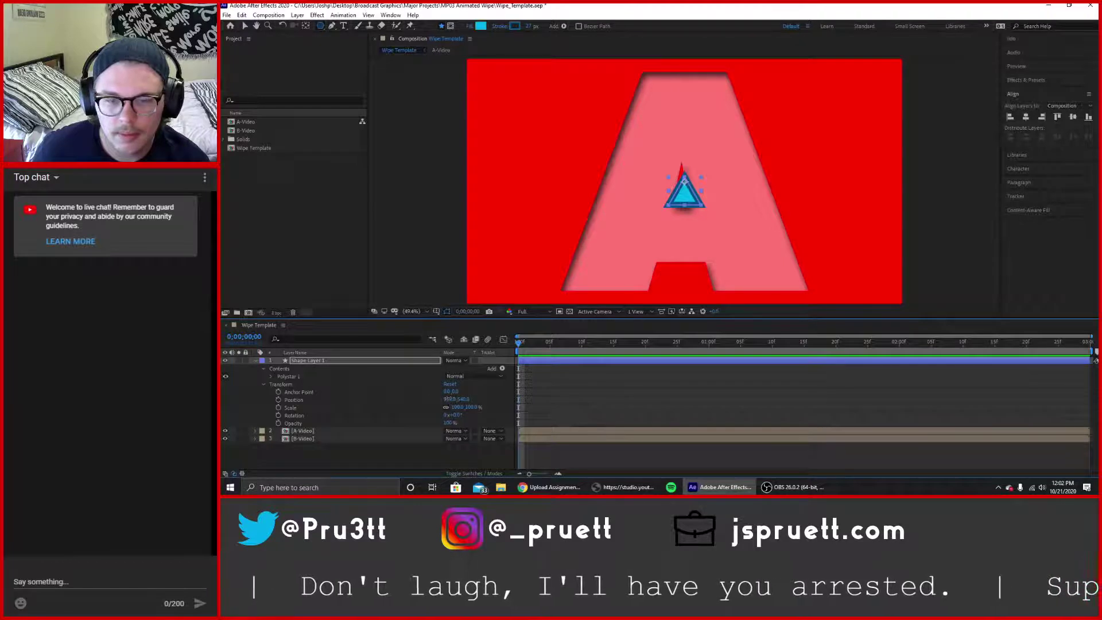
drag(456, 399, 428, 399)
key(ctrl+z)
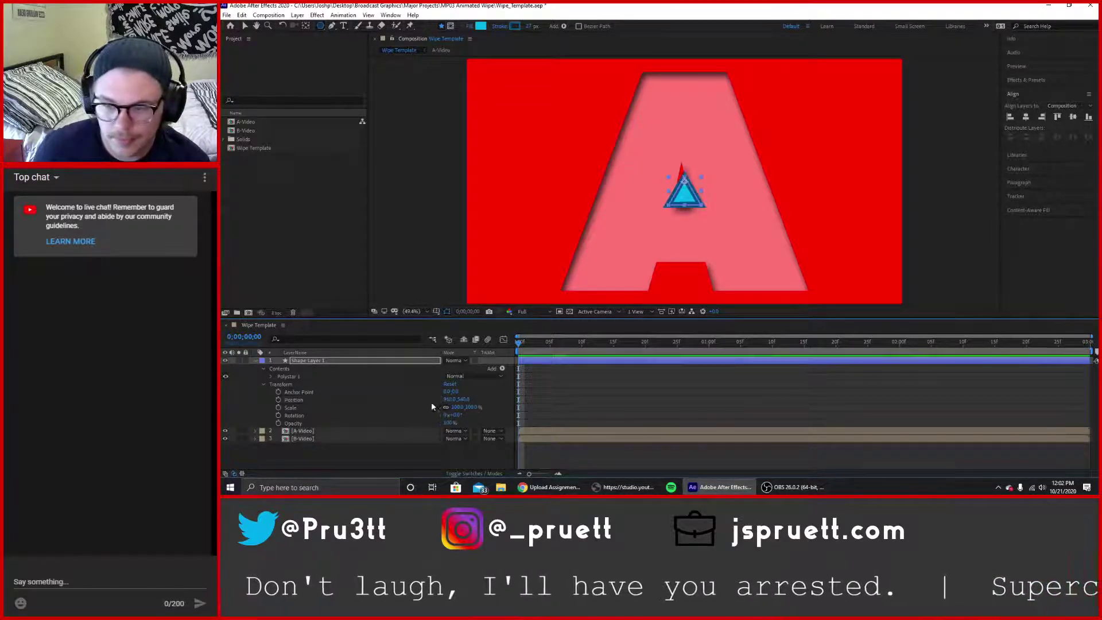
drag(459, 407, 561, 409)
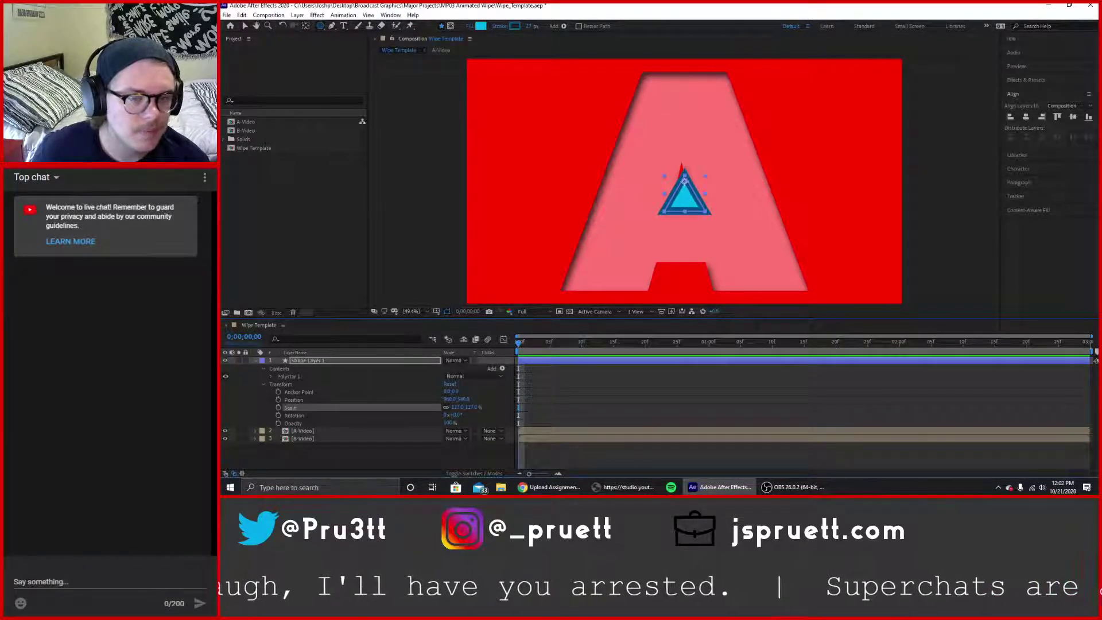
Align the triangle layer to the composition's horizontal and vertical centre, and centre its anchor point in the layer content.
click(1026, 117)
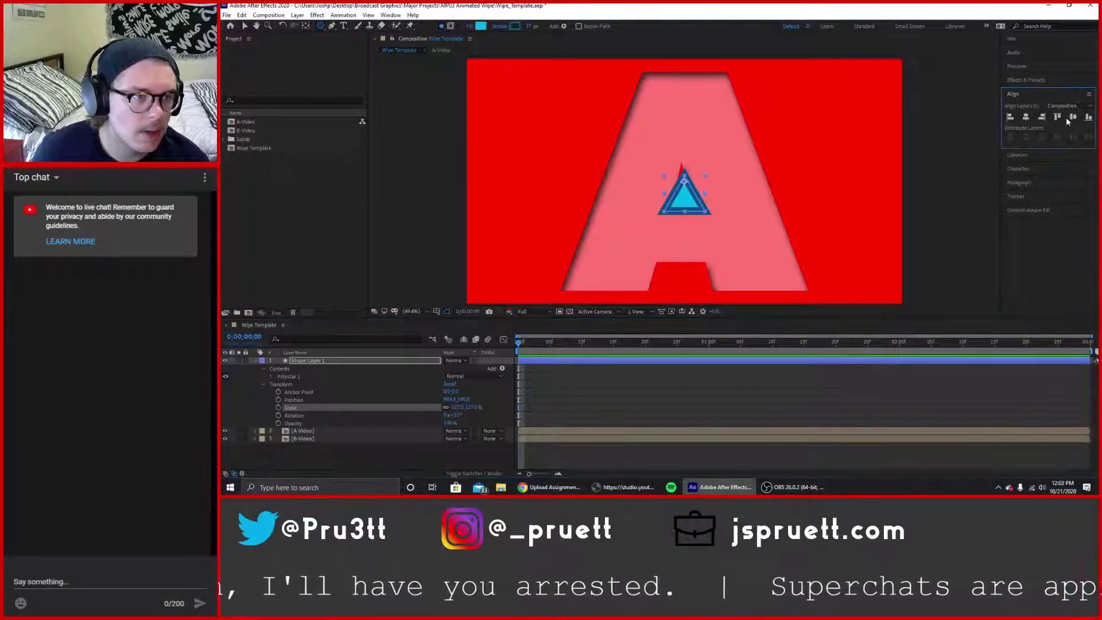
click(1071, 117)
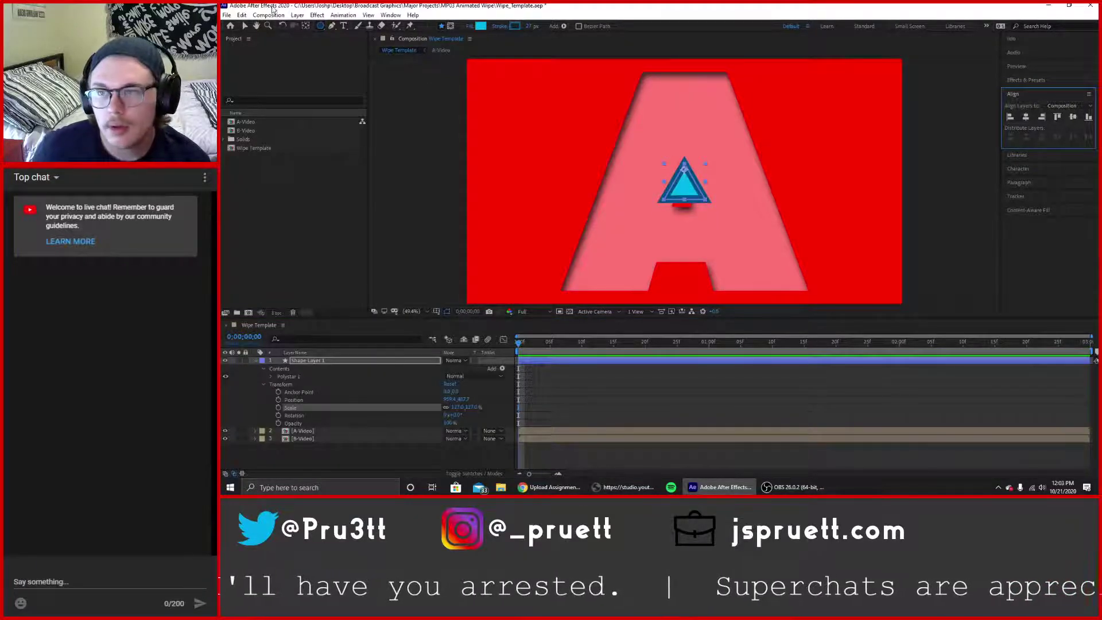
click(268, 16)
mouse_move(298, 16)
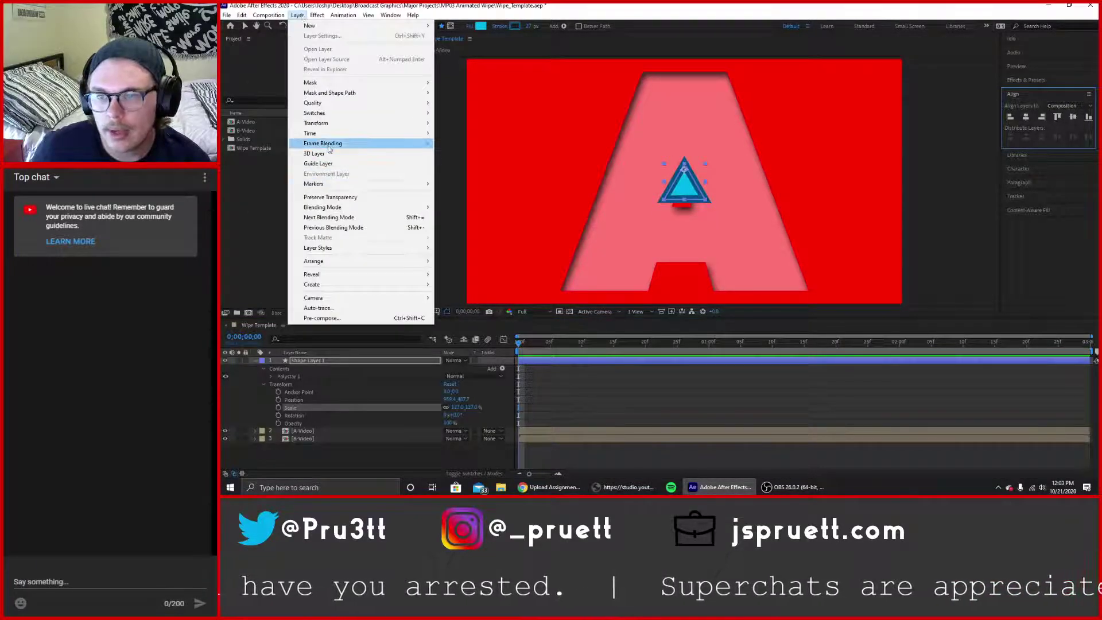
mouse_move(330, 123)
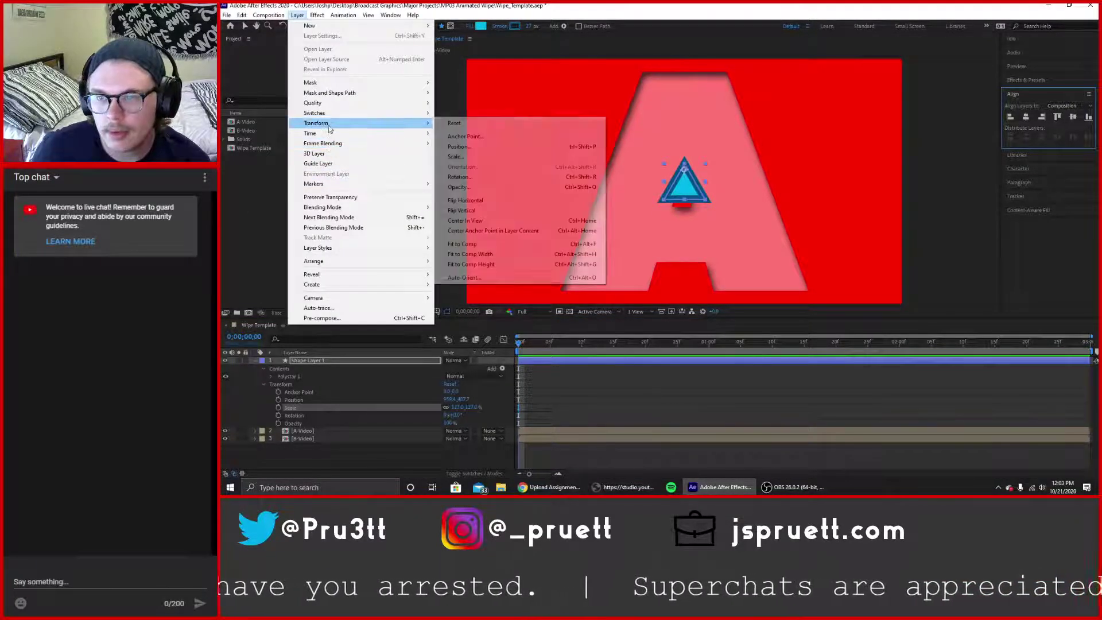
click(492, 231)
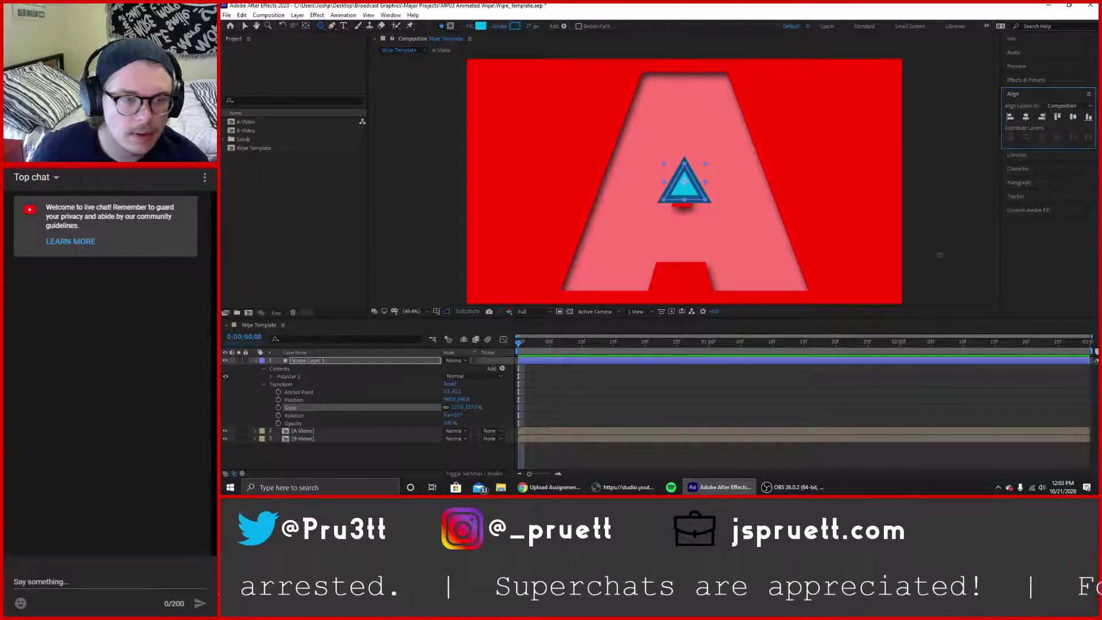
Delete the fill from the Polystar 1 group of Shape Layer 1.
click(256, 361)
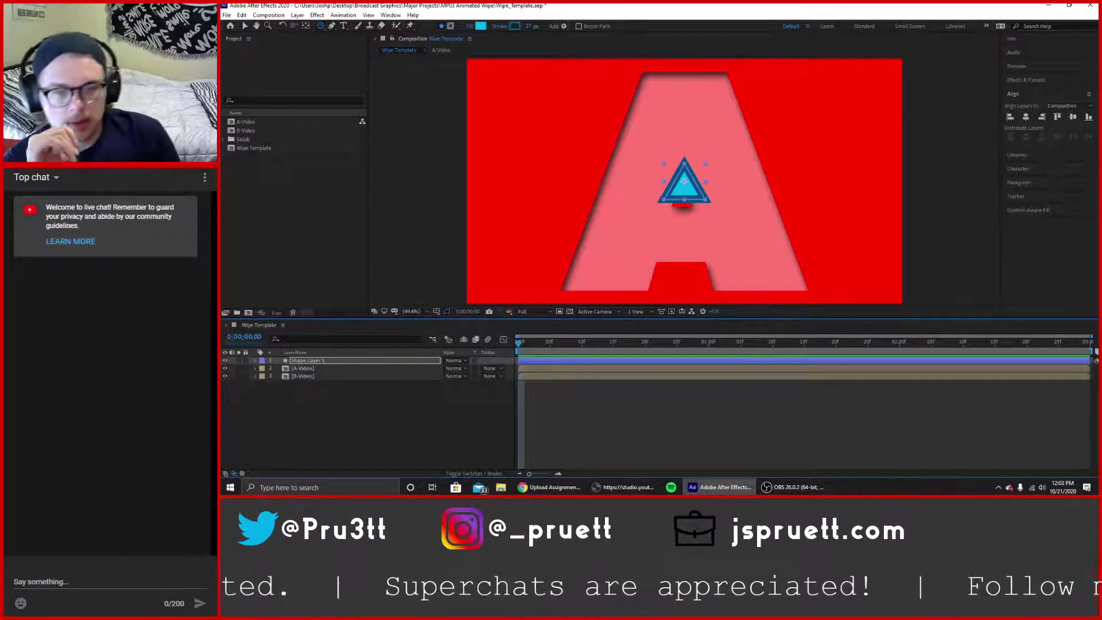
click(256, 360)
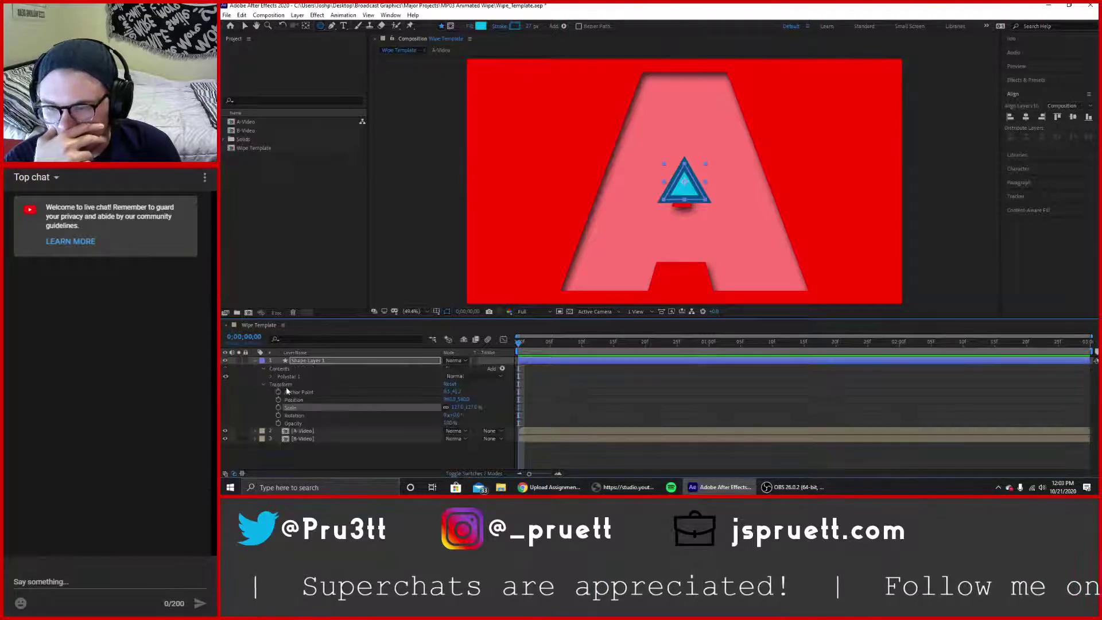
click(263, 368)
click(263, 368)
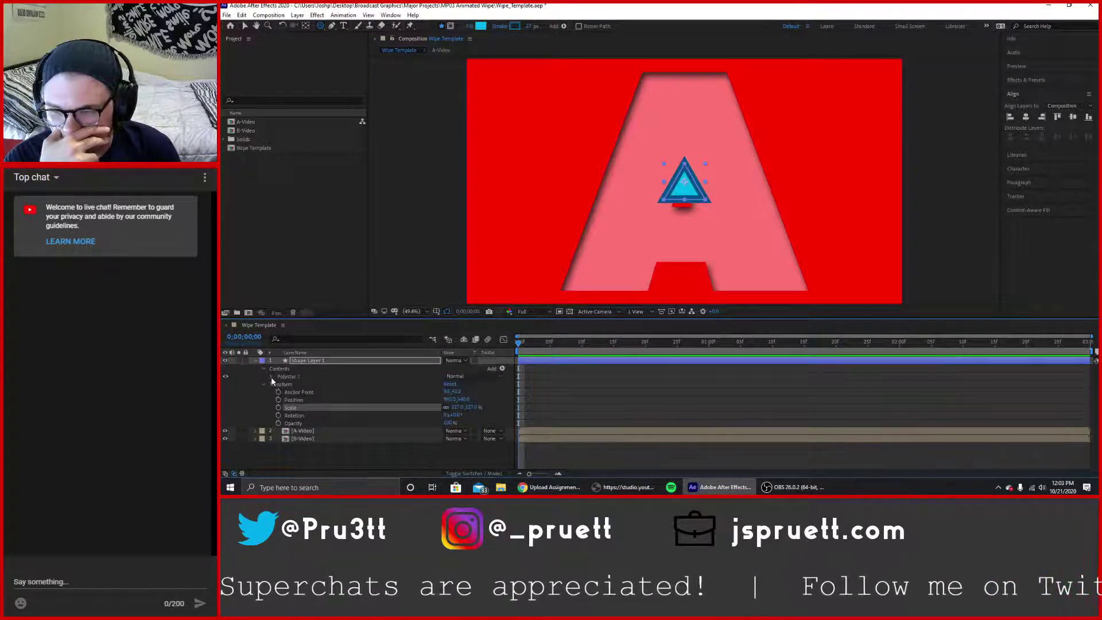
click(271, 377)
click(289, 400)
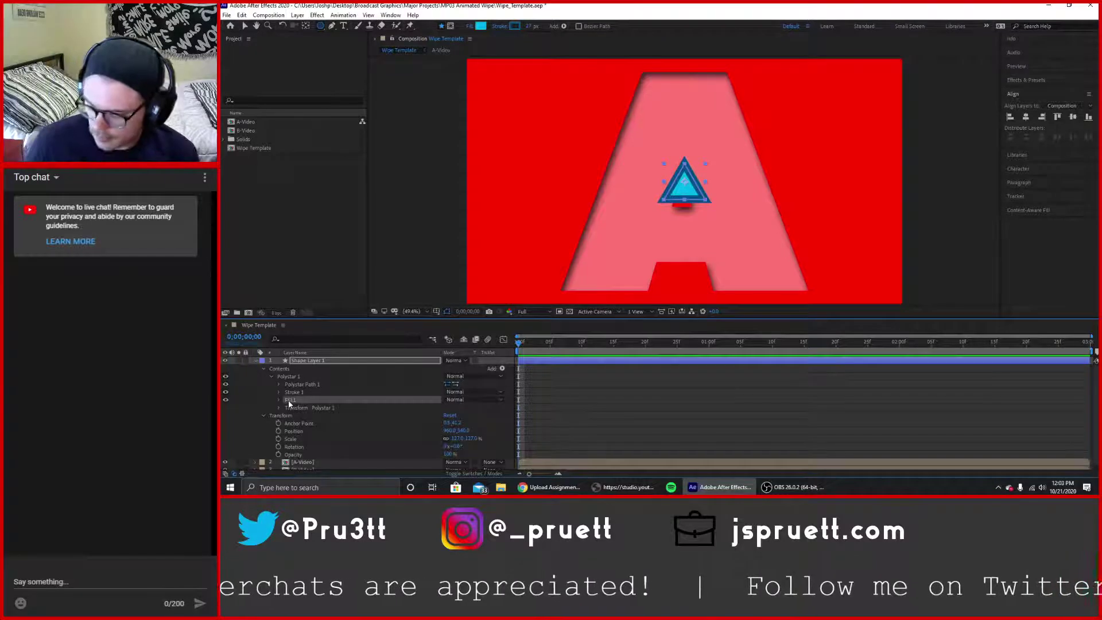
key(Delete)
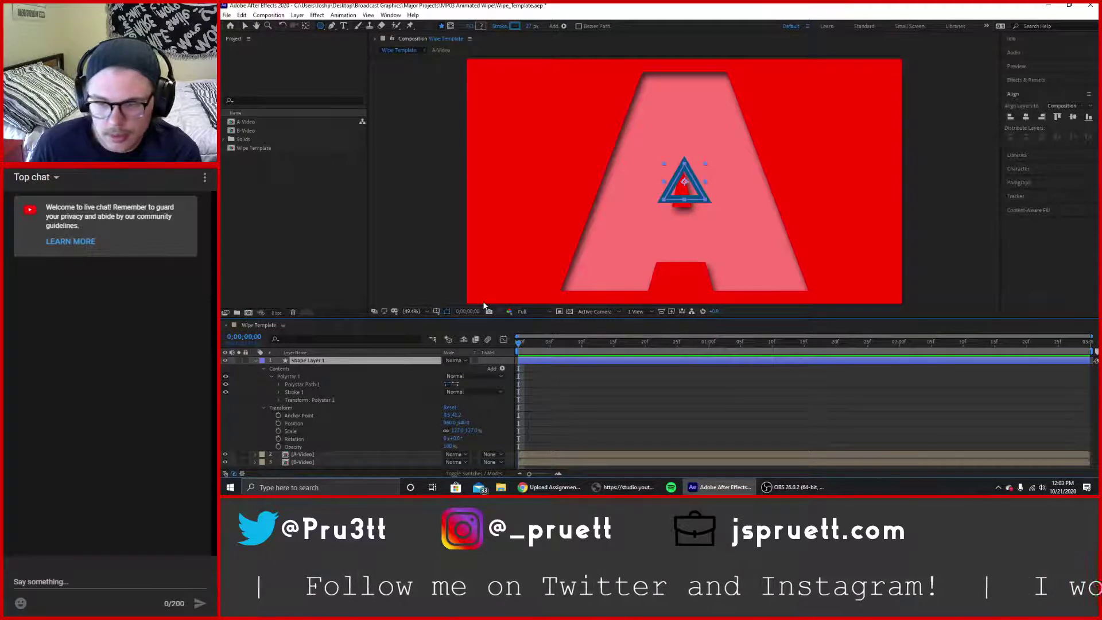
Duplicate the triangle outline layer three times.
key(ctrl+d)
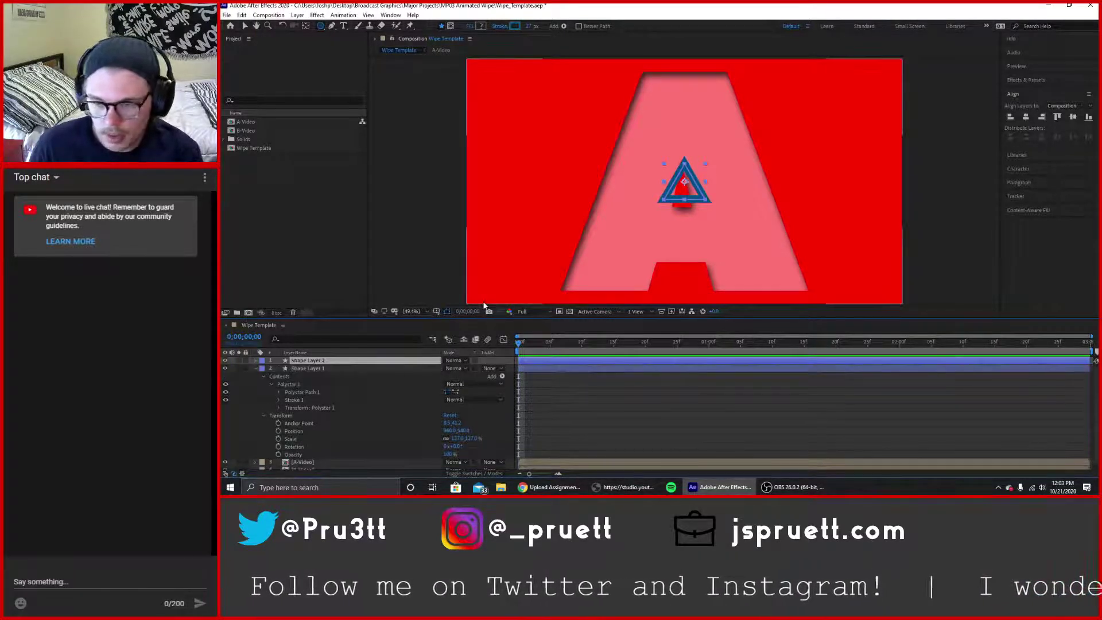
key(ctrl+d)
key(ctrl+d)
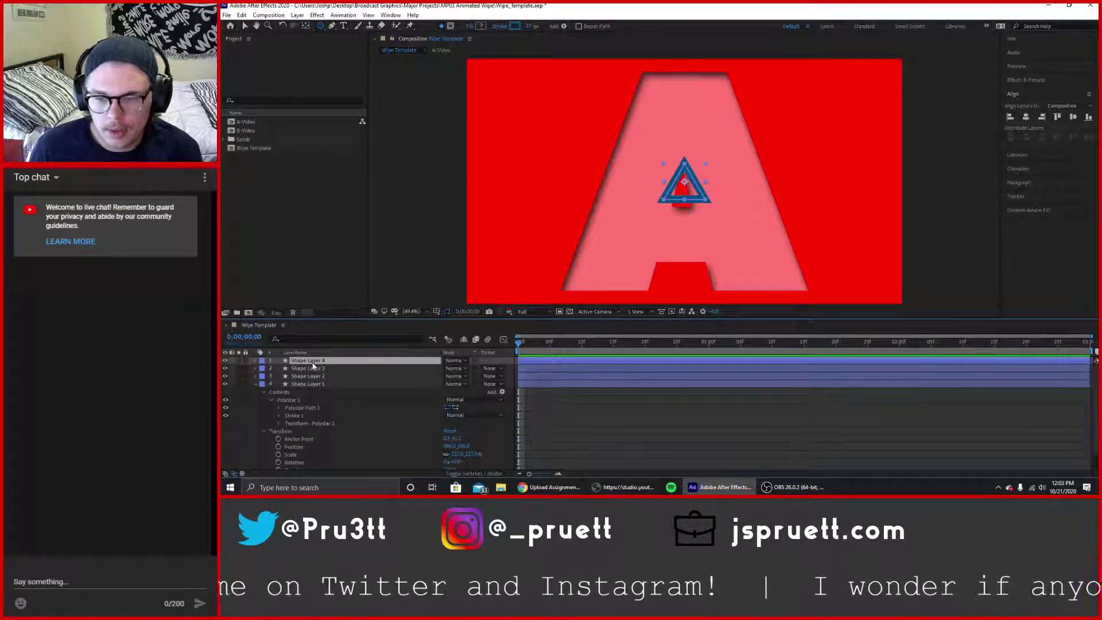
Expand the Polystar 1 contents of Shape Layer 4 and try to give the shape a darker teal fill colour.
click(256, 360)
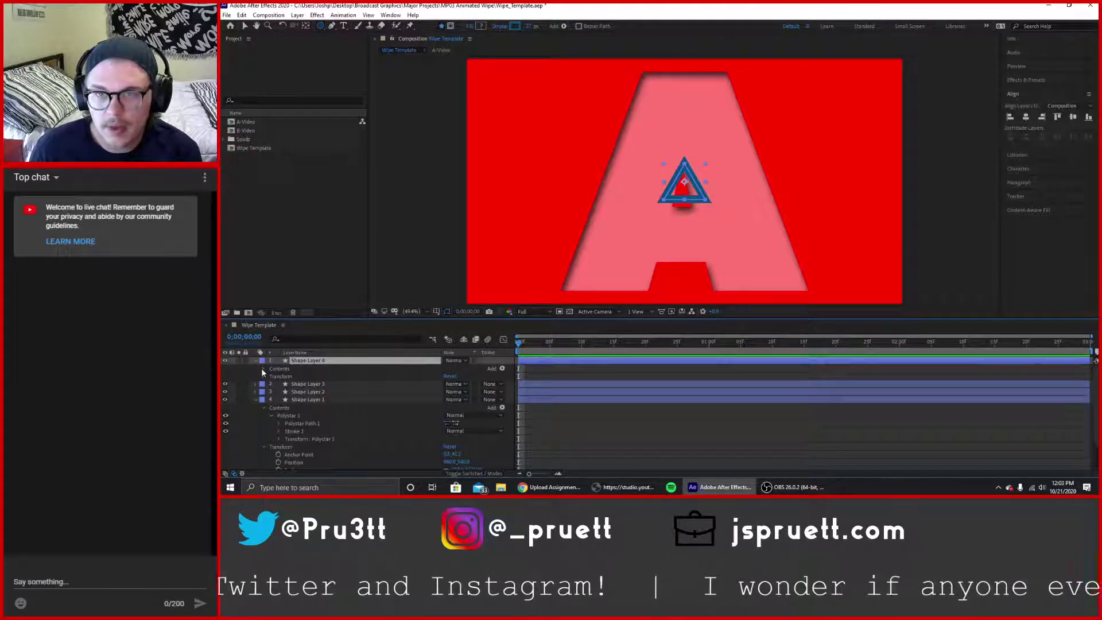
click(263, 369)
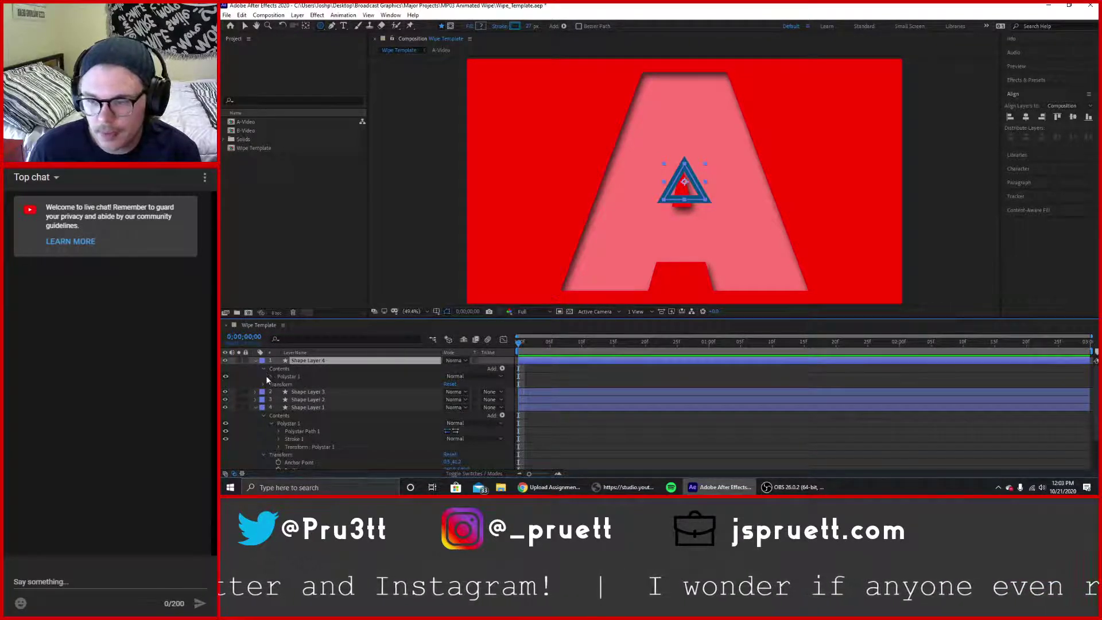
click(271, 376)
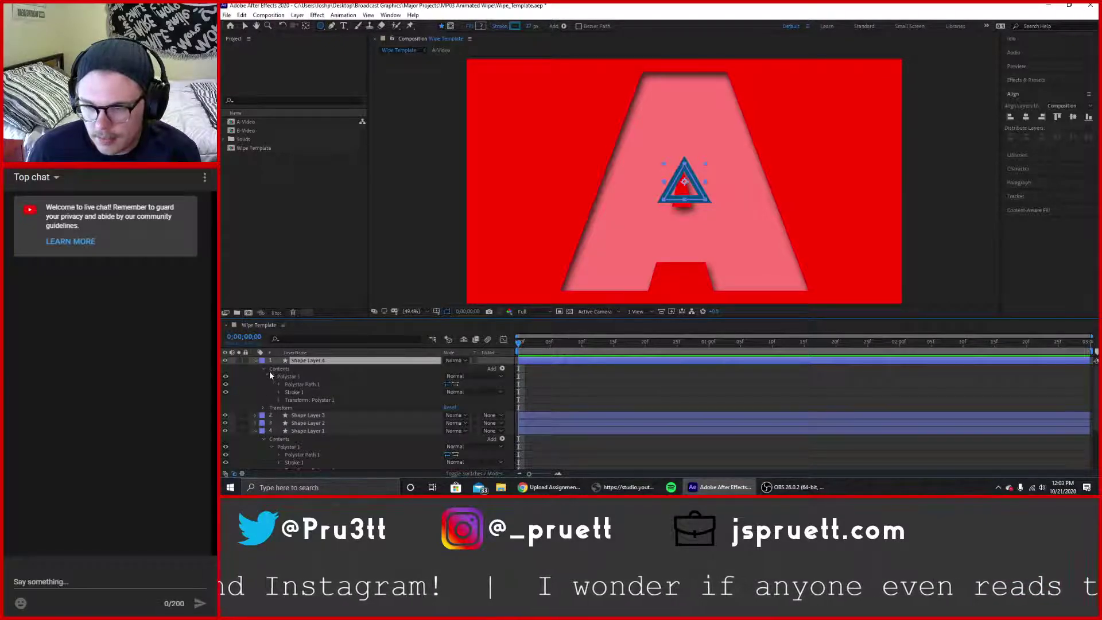
click(481, 26)
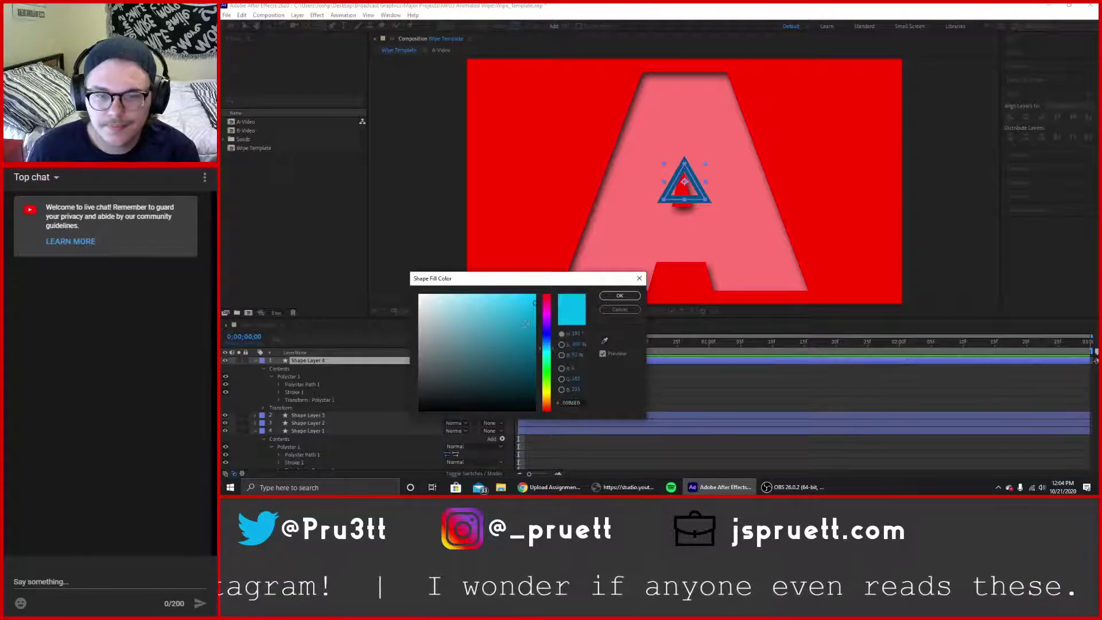
click(491, 316)
click(496, 318)
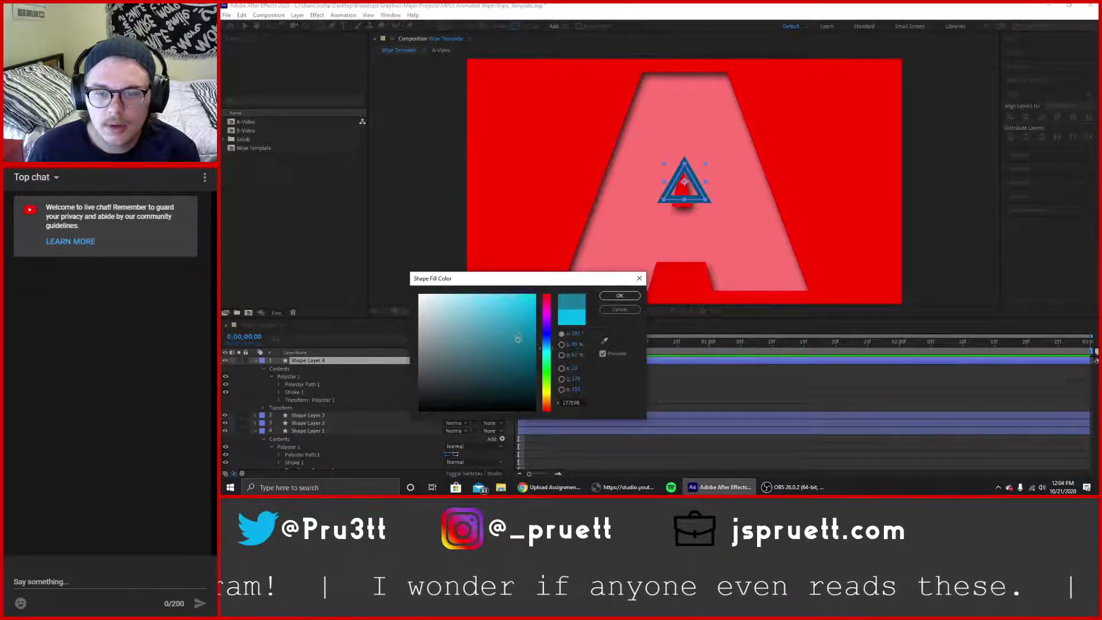
click(608, 294)
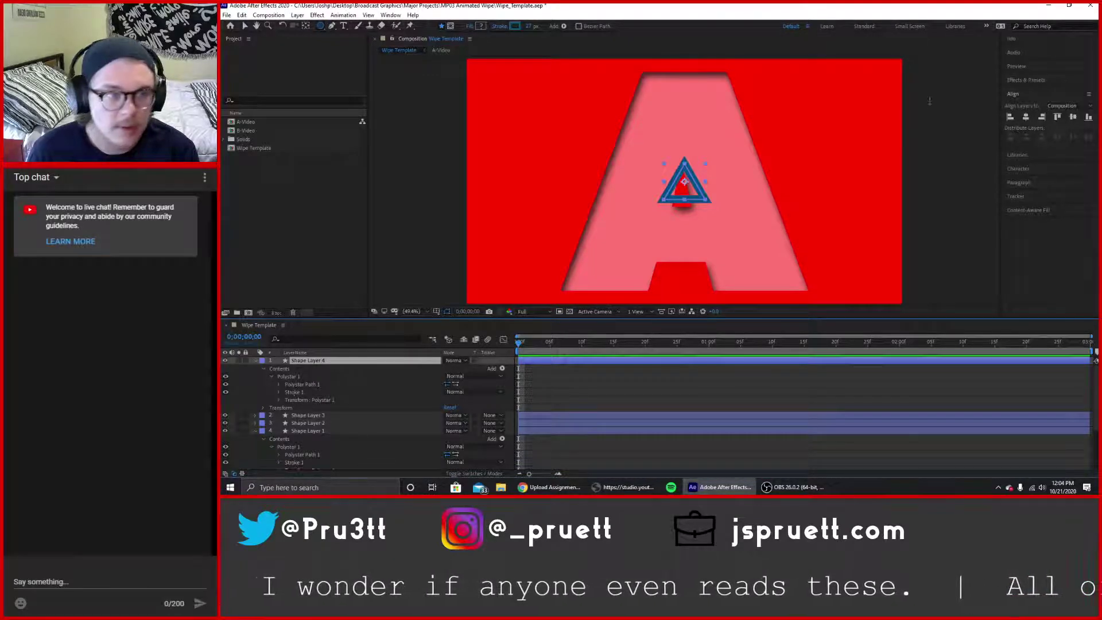
Try the Generate Fill effect on Shape Layer 4, undo it, and look through the Fill and Stroke presets.
click(1021, 80)
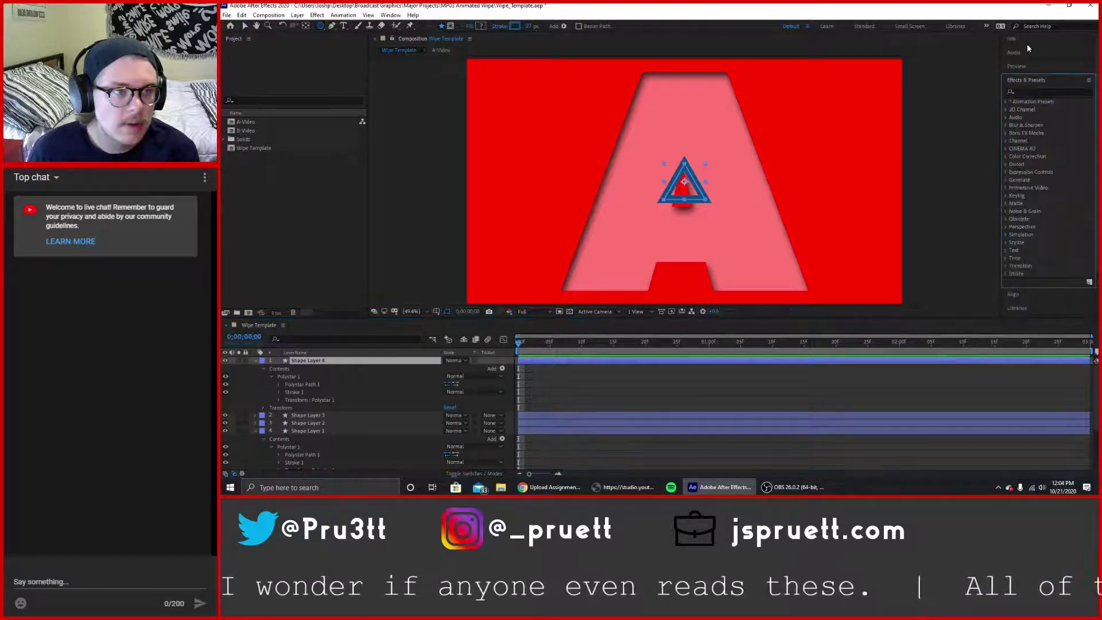
click(1026, 91)
text(Fill)
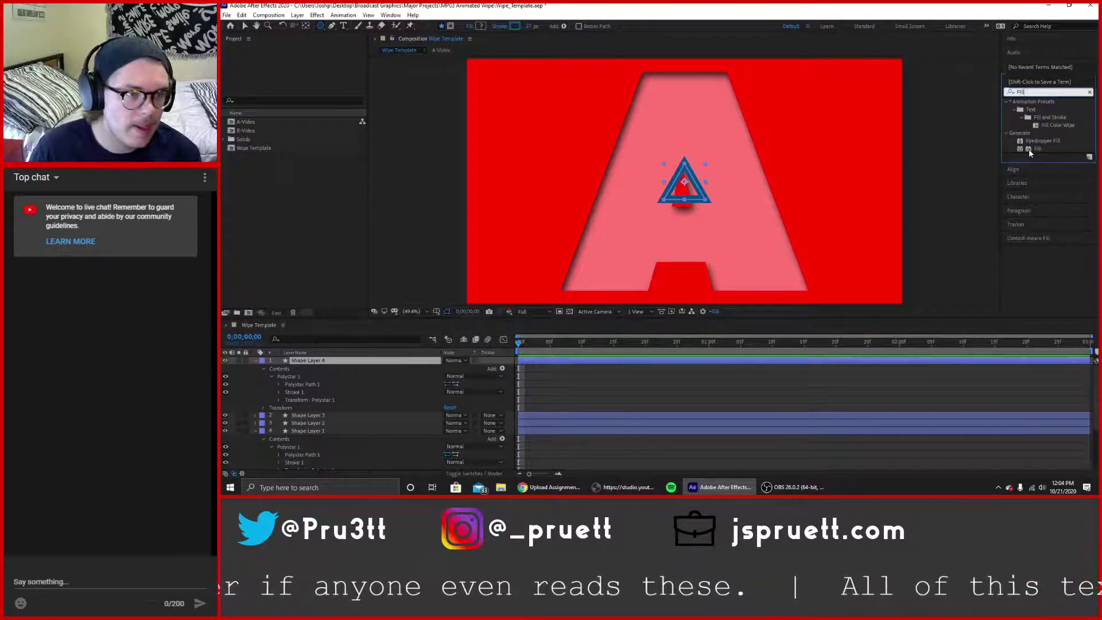
drag(1028, 149, 322, 363)
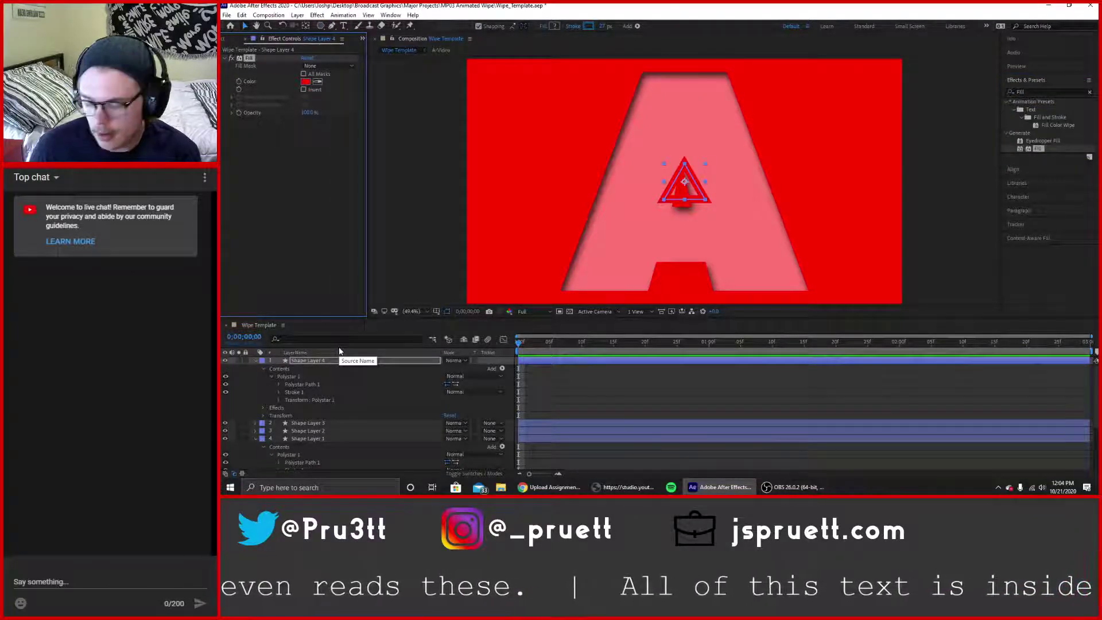
key(ctrl+z)
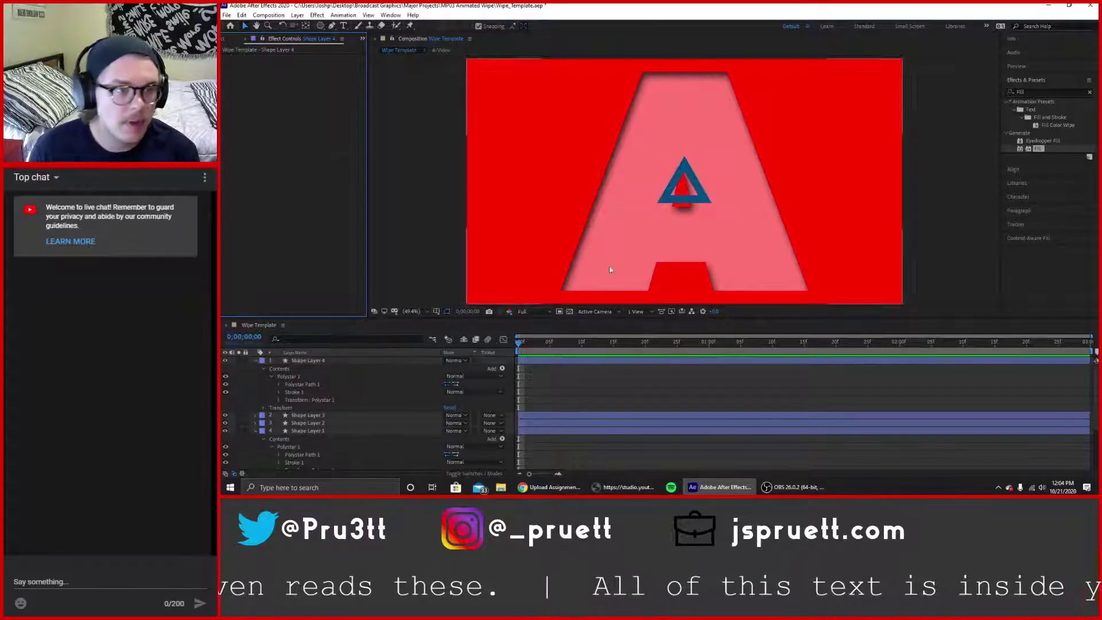
click(1023, 117)
click(1023, 118)
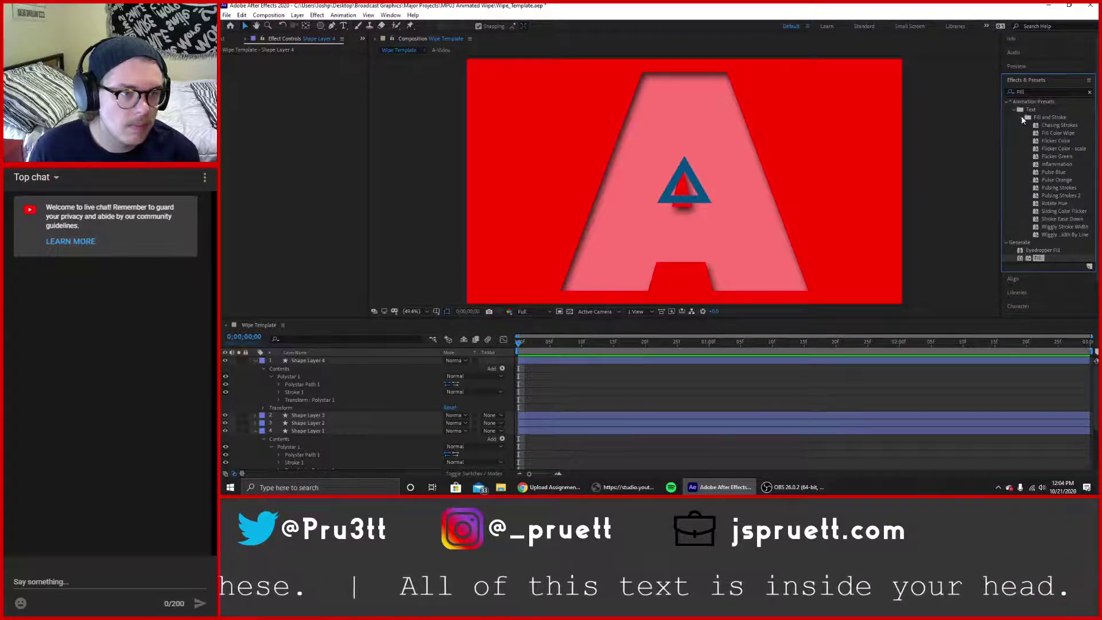
Undo the three layer duplications and the fill deletion, restoring the fill in Shape Layer 1.
click(1023, 118)
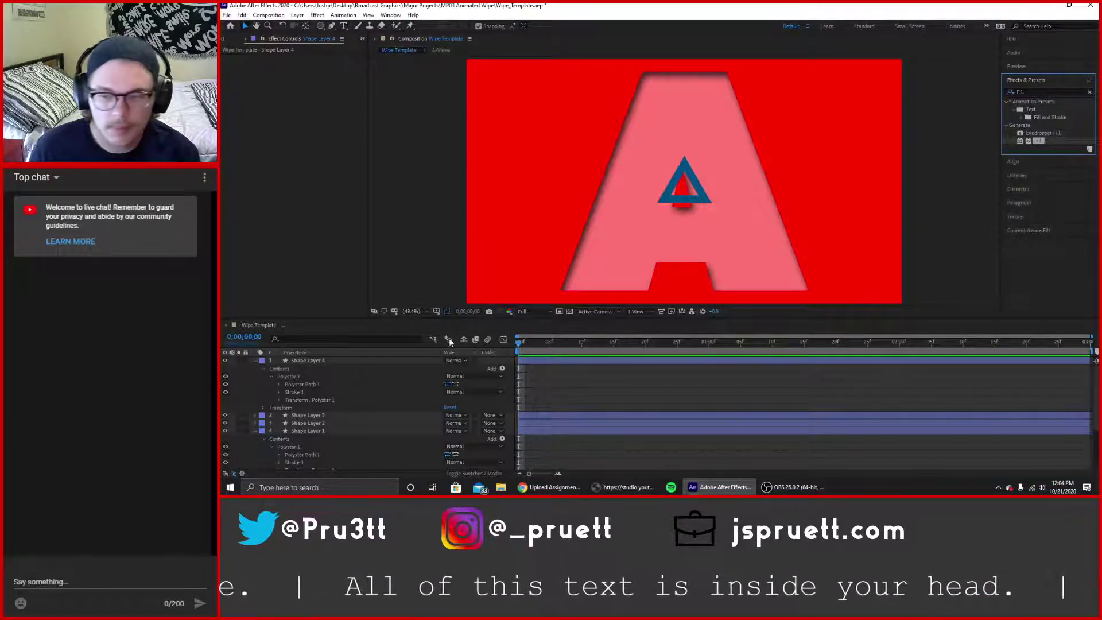
click(305, 361)
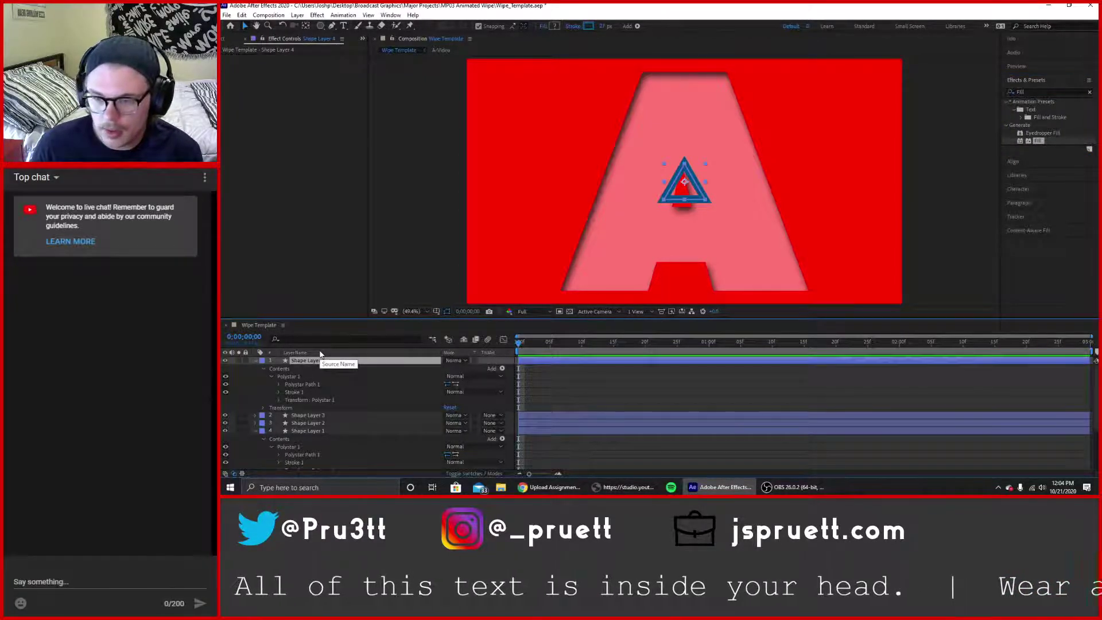
key(ctrl+z)
key(ctrl+z)
key(ctrl+z)
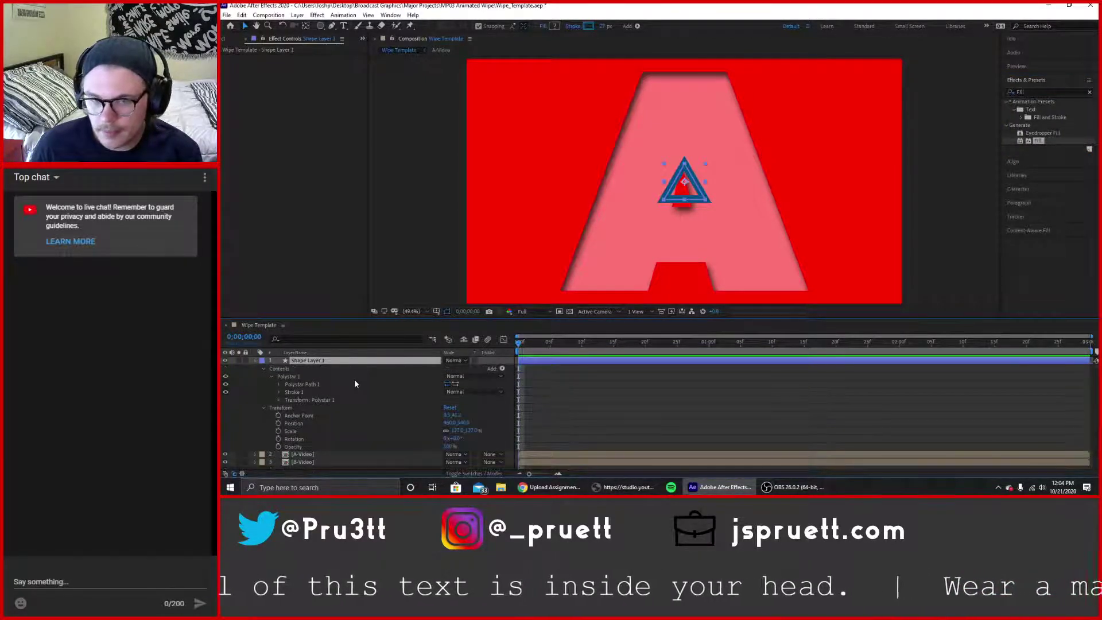
key(ctrl+z)
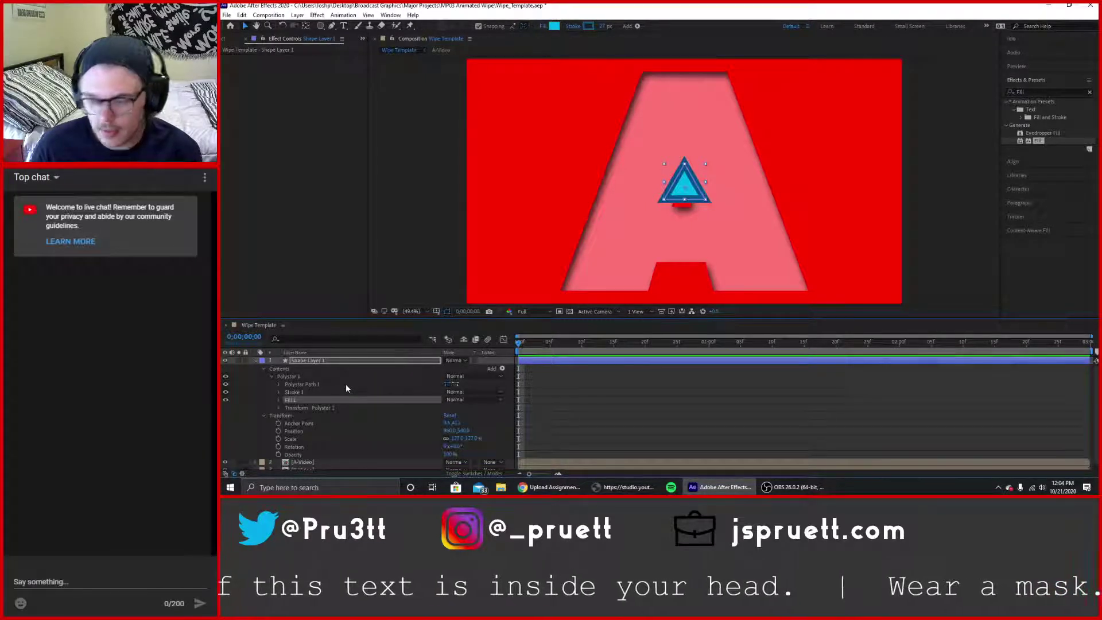
key(ctrl+d)
key(ctrl+d)
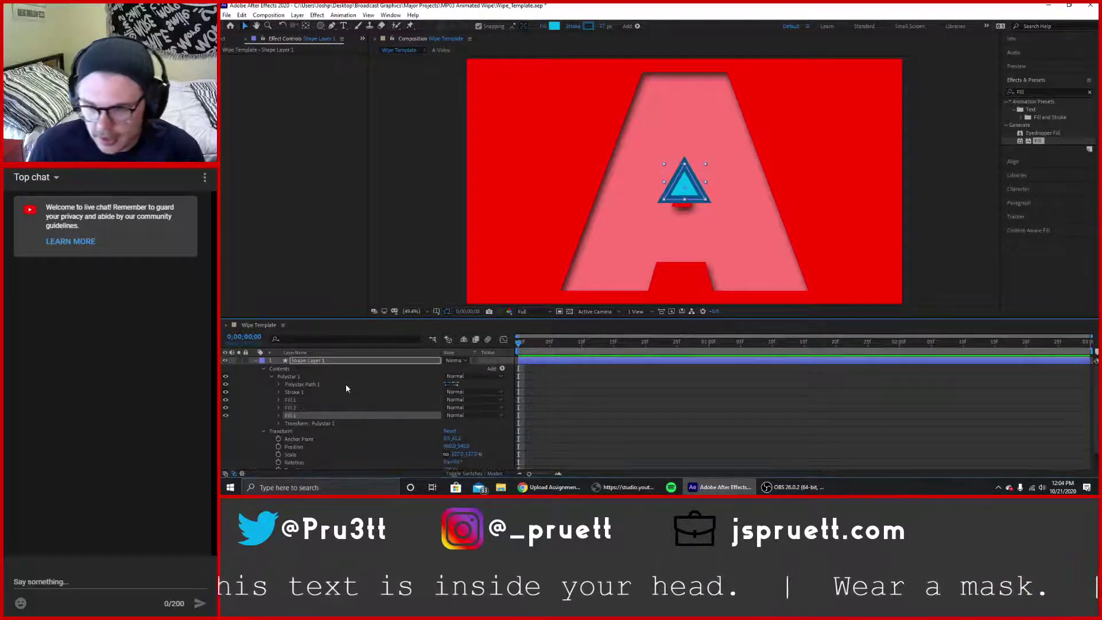
key(ctrl+z)
key(ctrl+z)
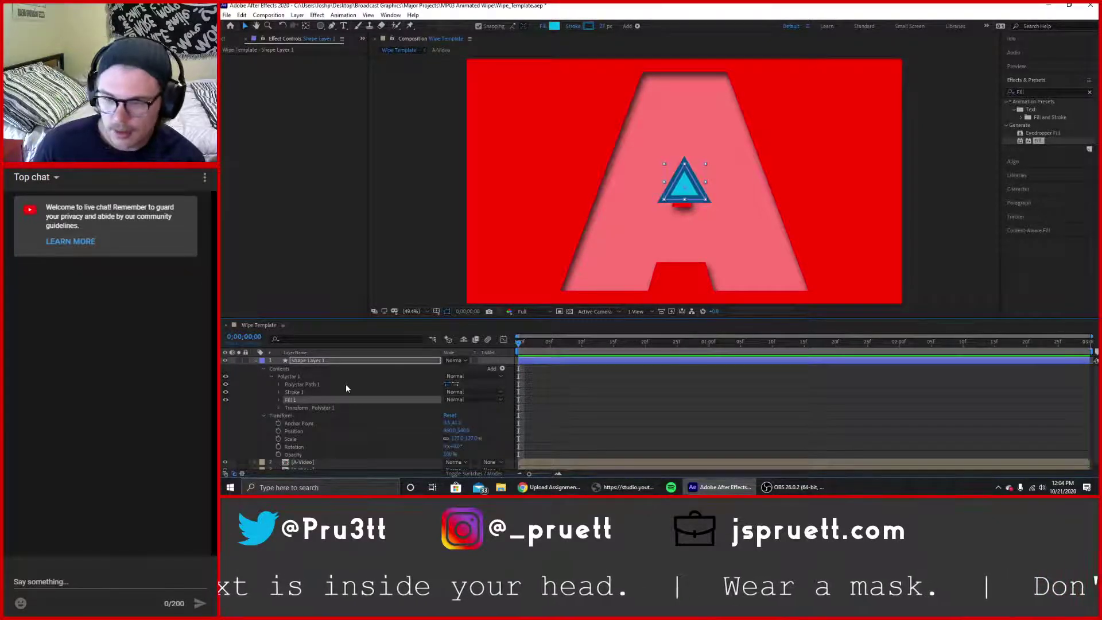
Duplicate the filled triangle layer, Shape Layer 1, three times.
click(316, 362)
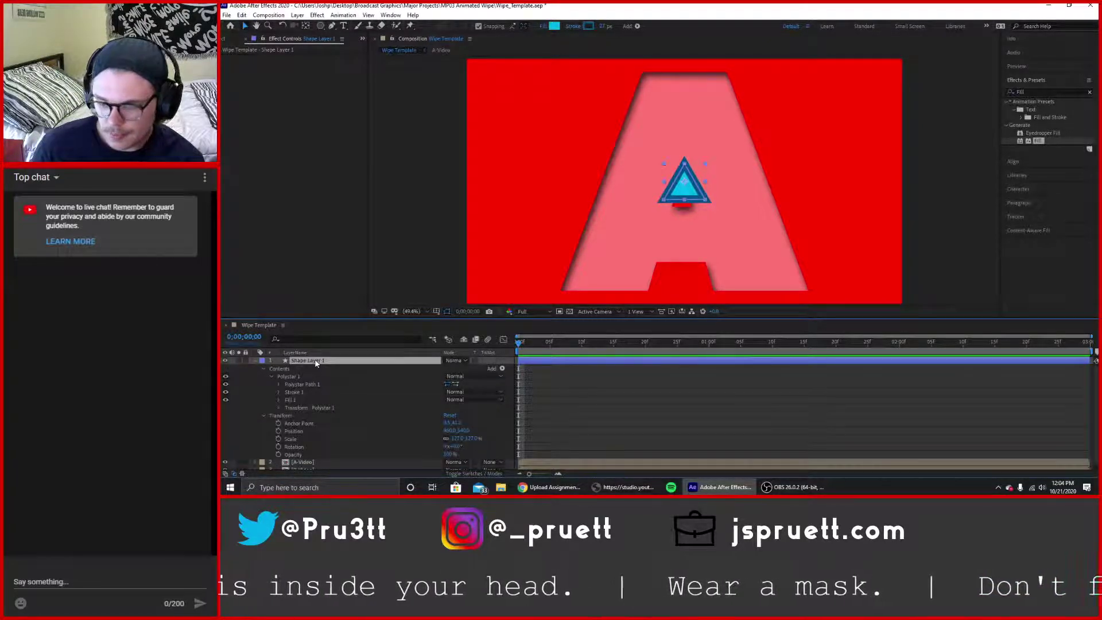
key(ctrl+d)
key(ctrl+d)
key(ctrl+d)
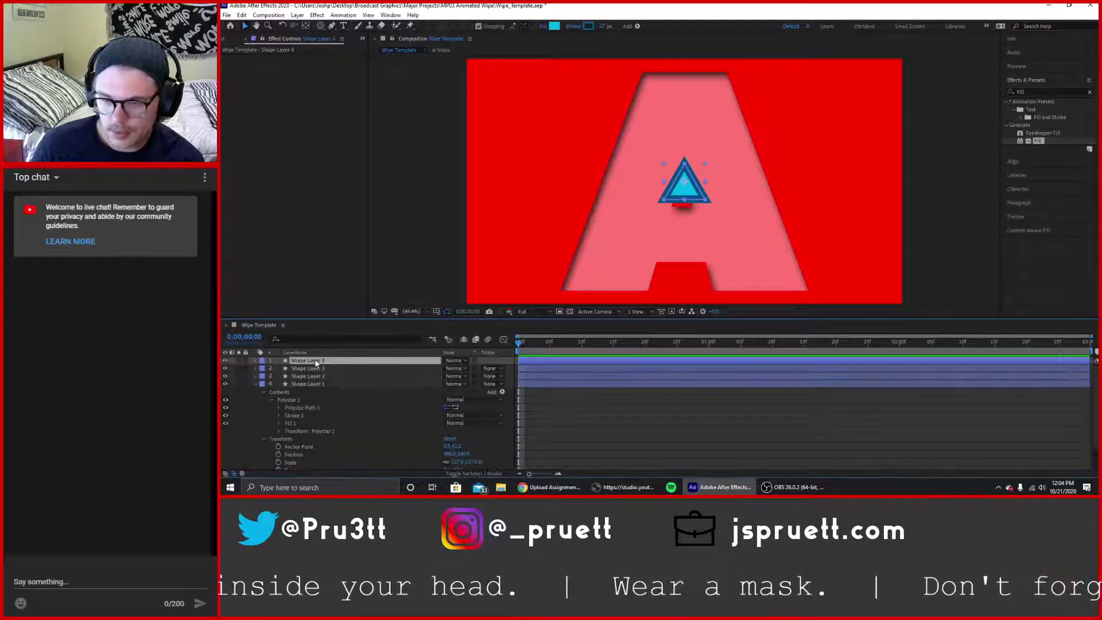
Delete the fill from the Polystar 1 groups of Shape Layer 1 and Shape Layer 2.
click(292, 423)
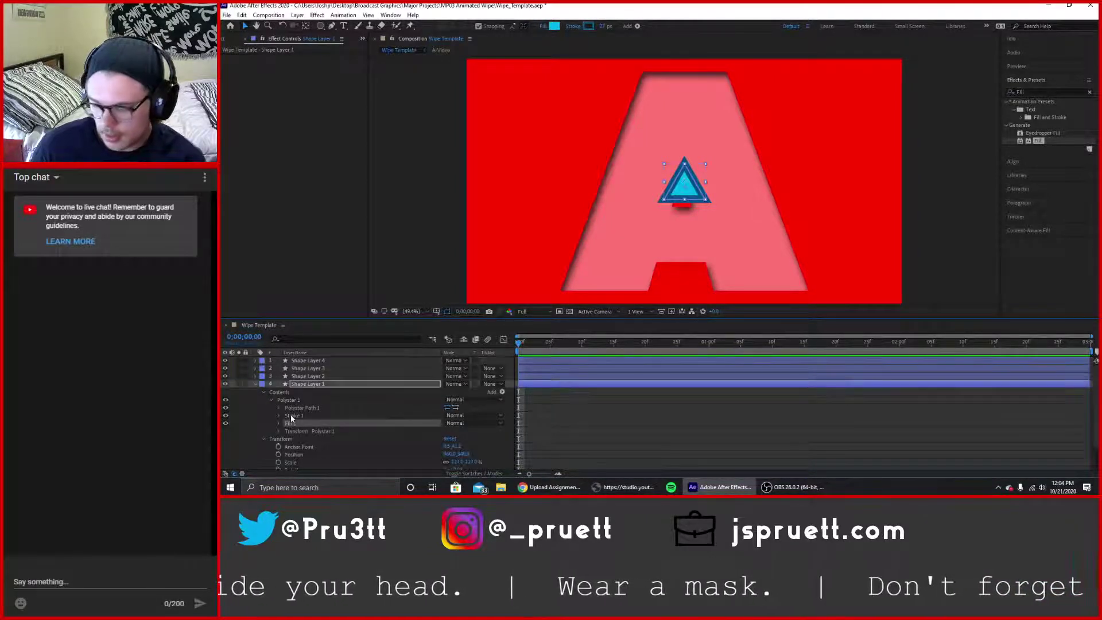
key(Delete)
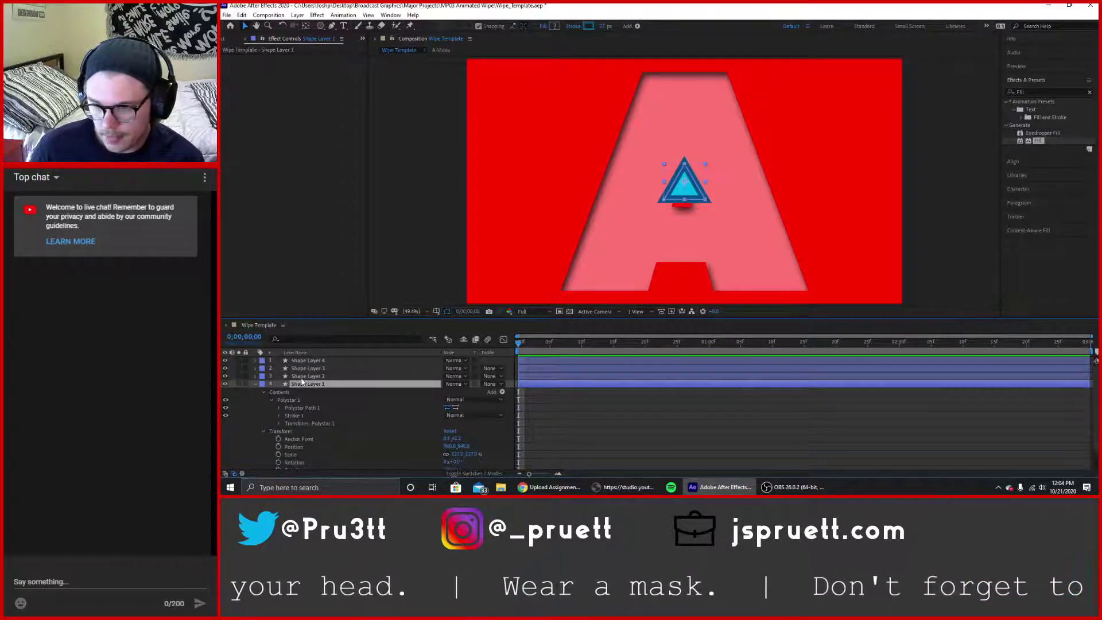
click(256, 376)
click(263, 384)
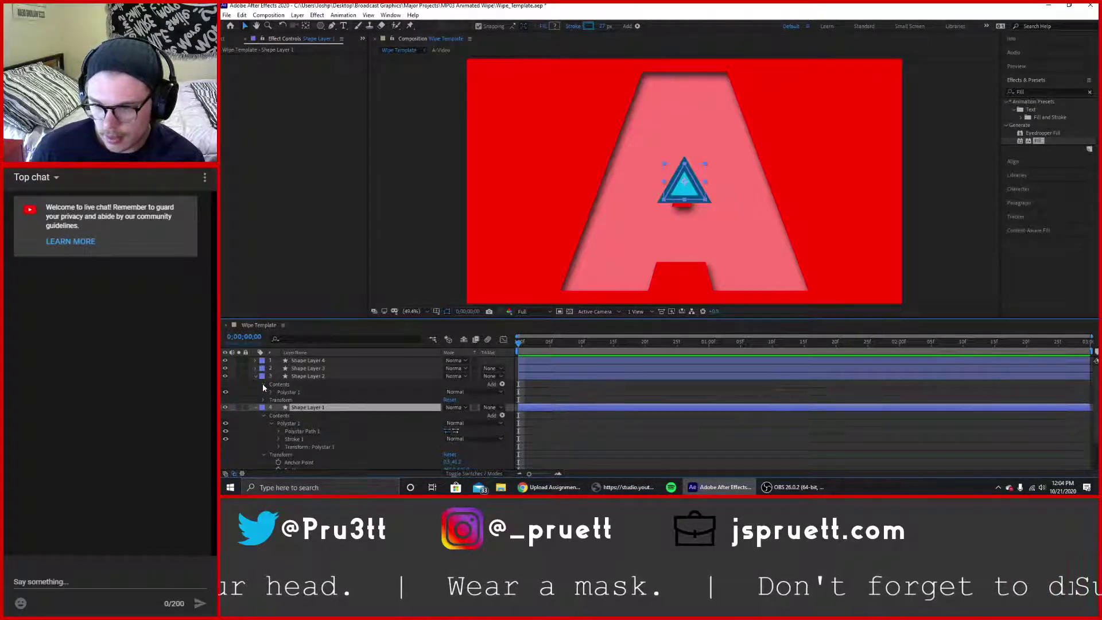
click(270, 392)
click(289, 416)
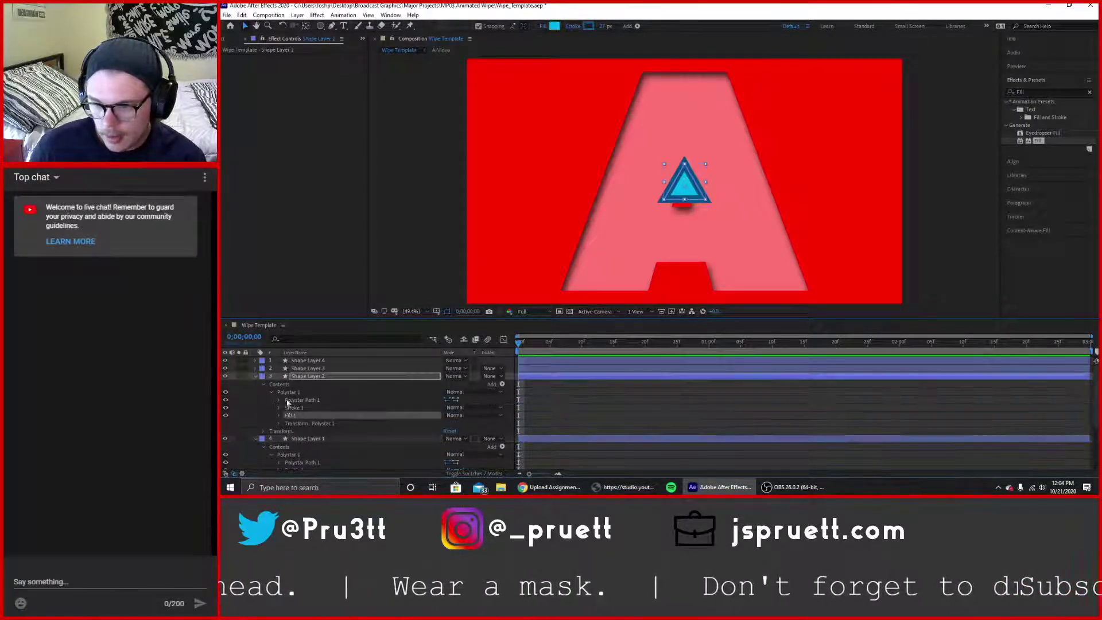
key(Delete)
Delete the fill from the Polystar 1 group of Shape Layer 3 and collapse the expanded shape layers.
click(256, 368)
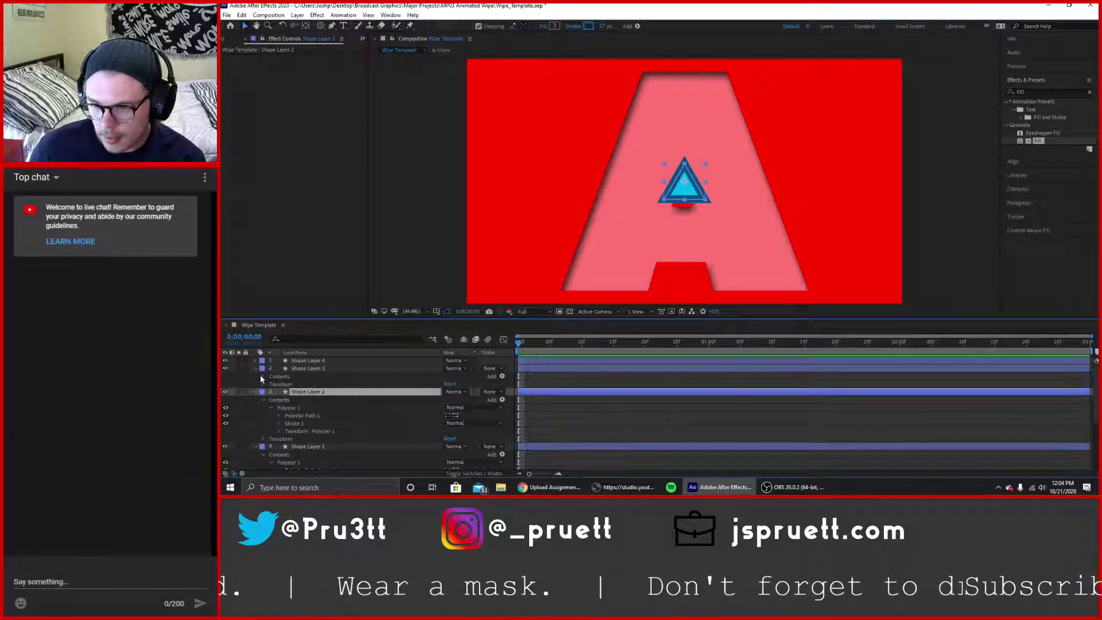
click(262, 376)
click(271, 384)
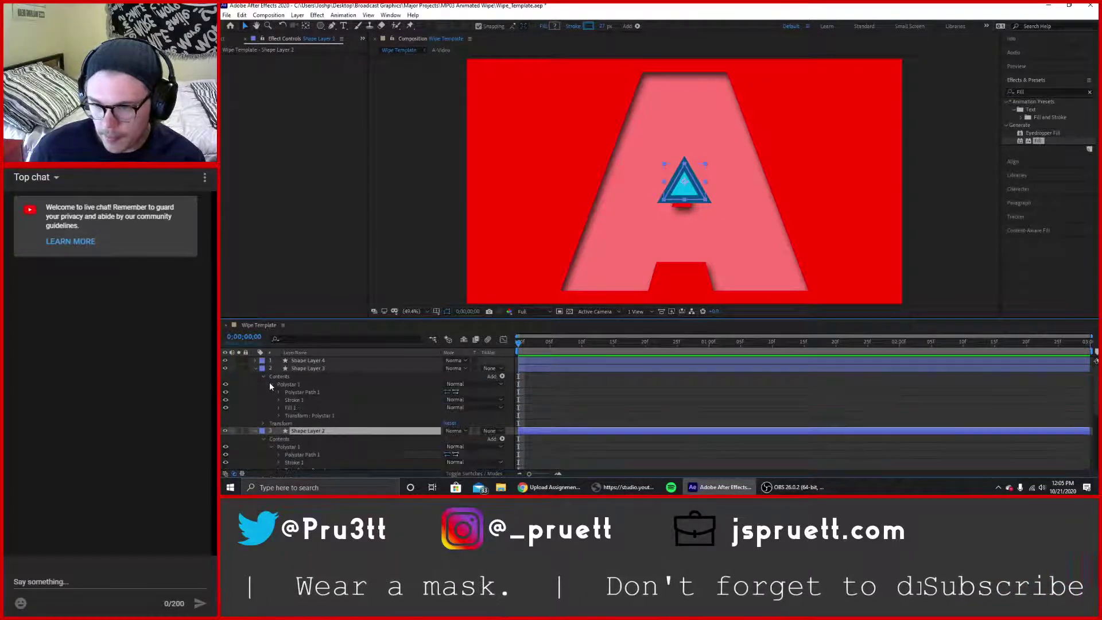
click(289, 407)
key(Delete)
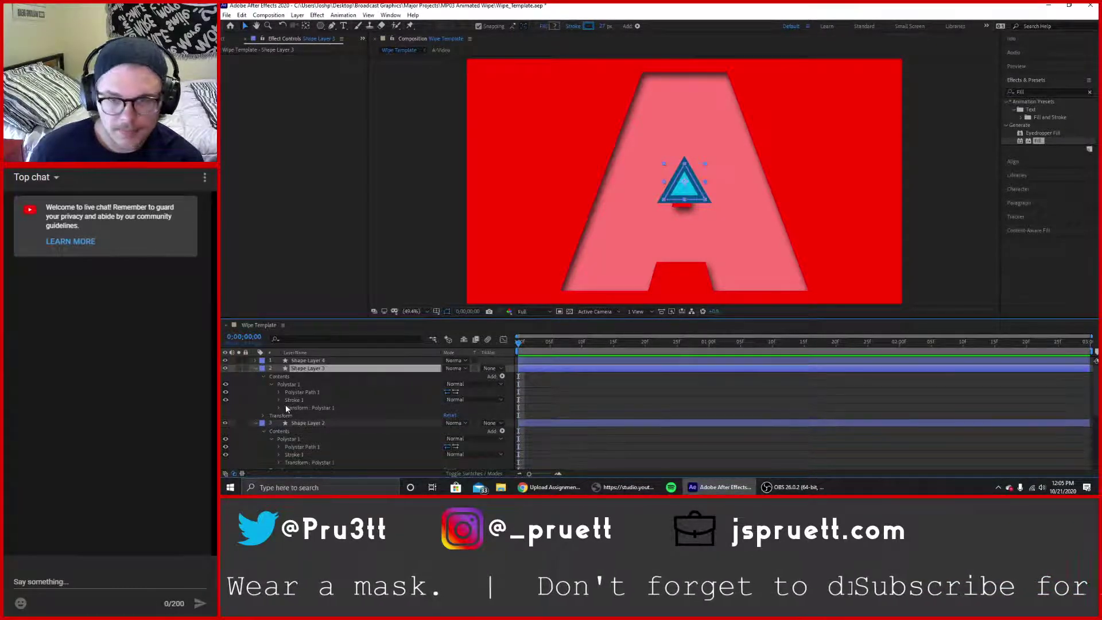
click(255, 368)
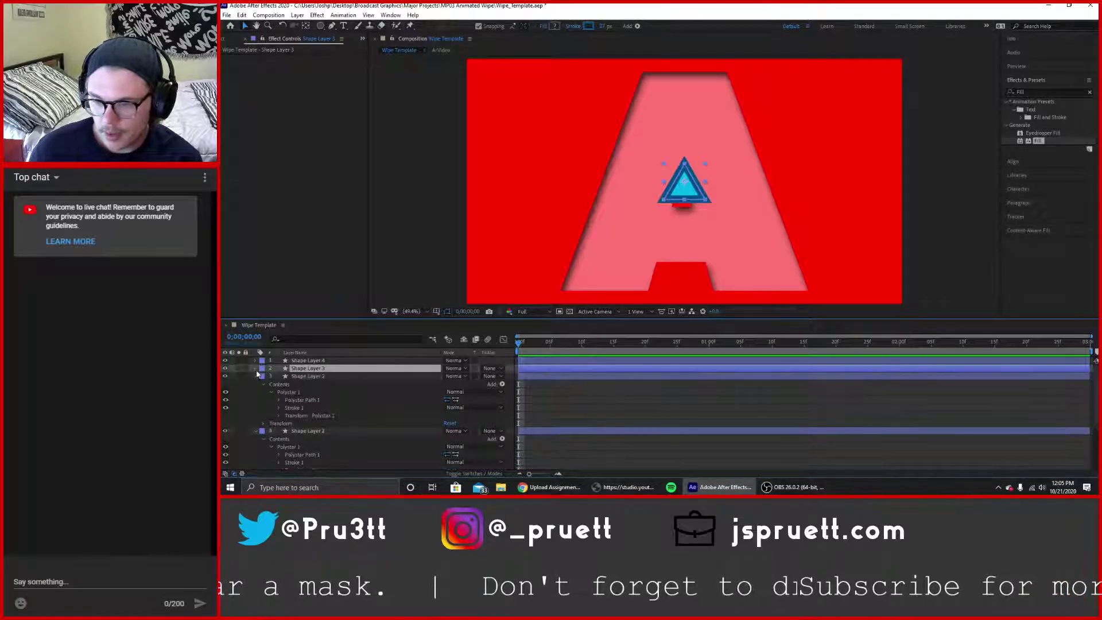
click(256, 378)
click(256, 385)
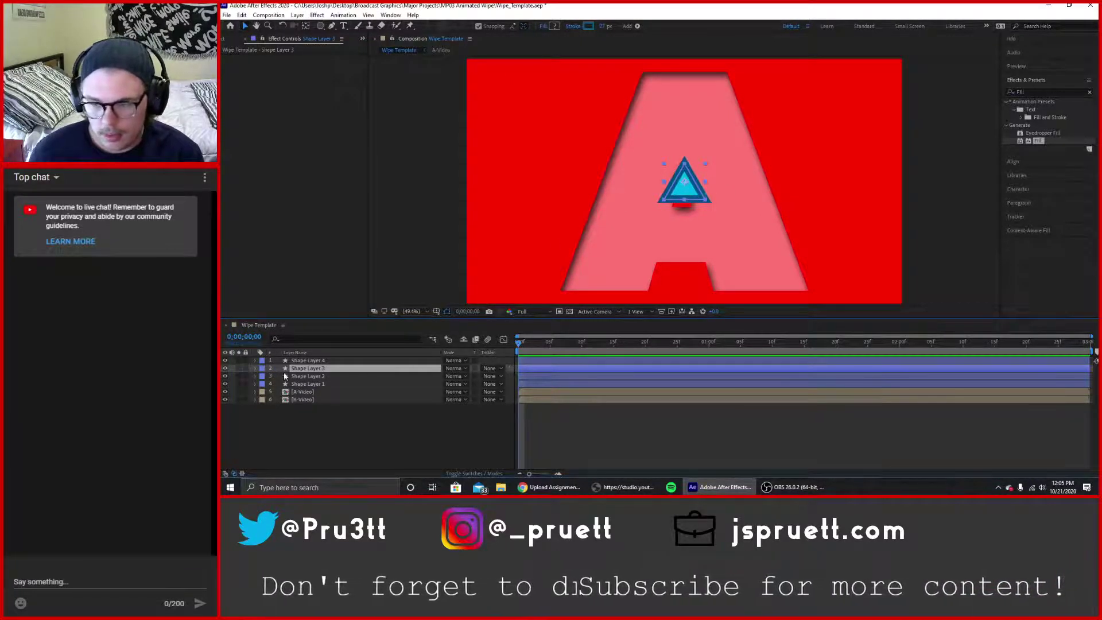
Hide Shape Layers 2, 3 and 4 and select Shape Layer 1.
click(224, 377)
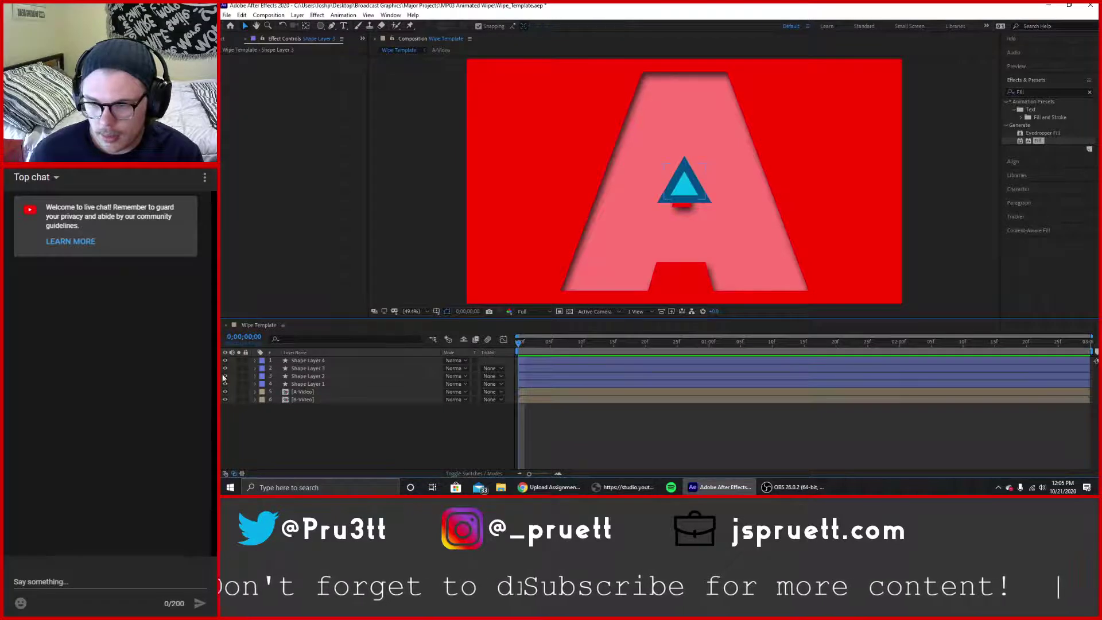
drag(224, 376, 226, 359)
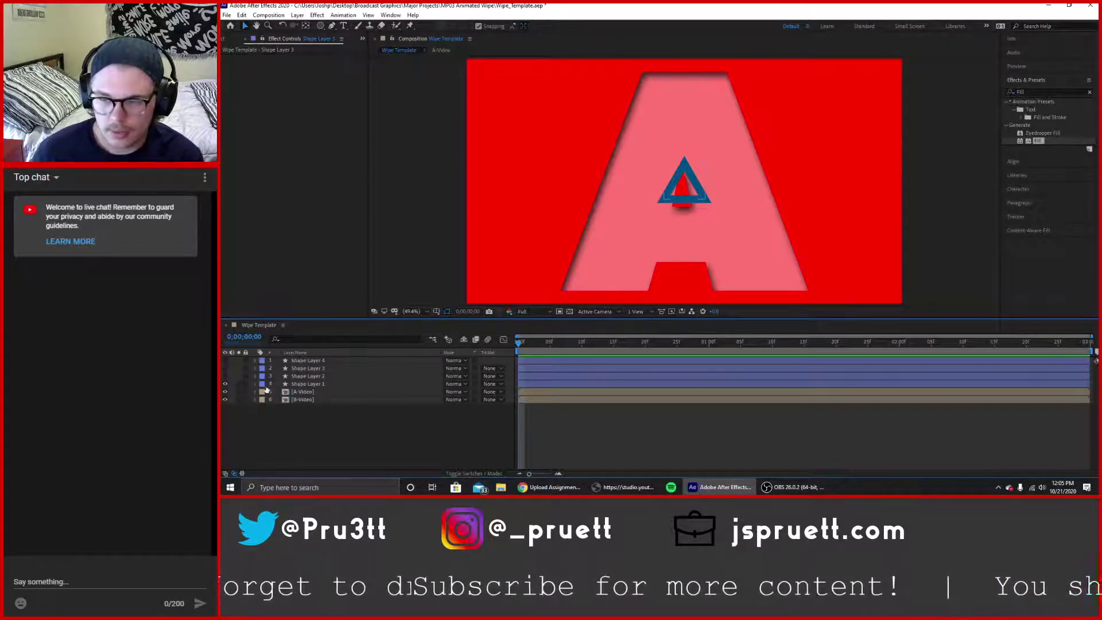
click(300, 384)
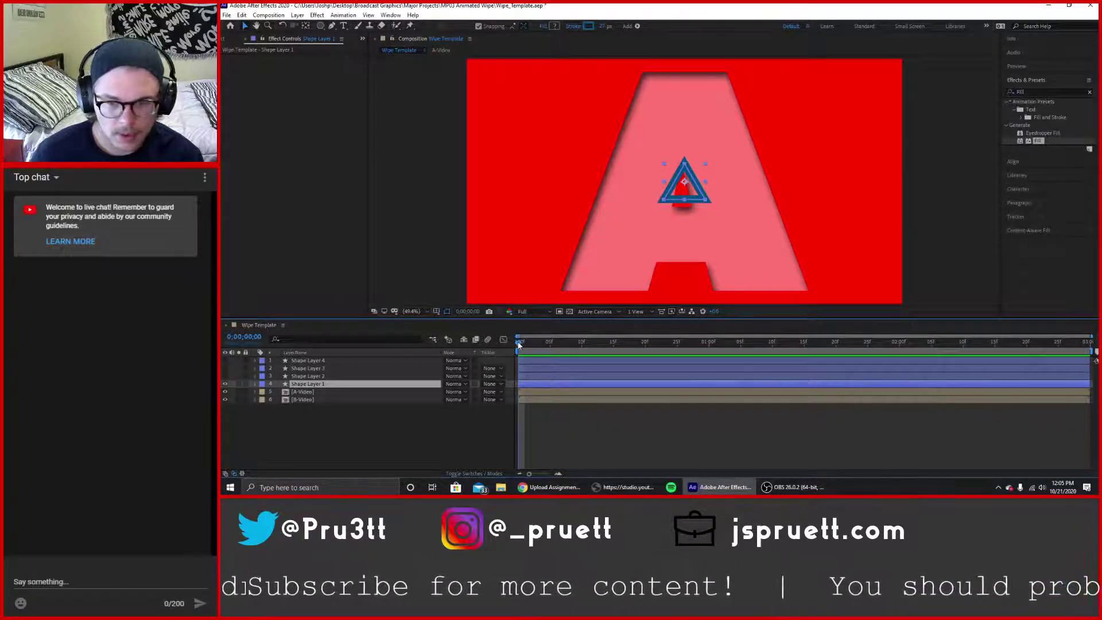
drag(518, 343, 1091, 332)
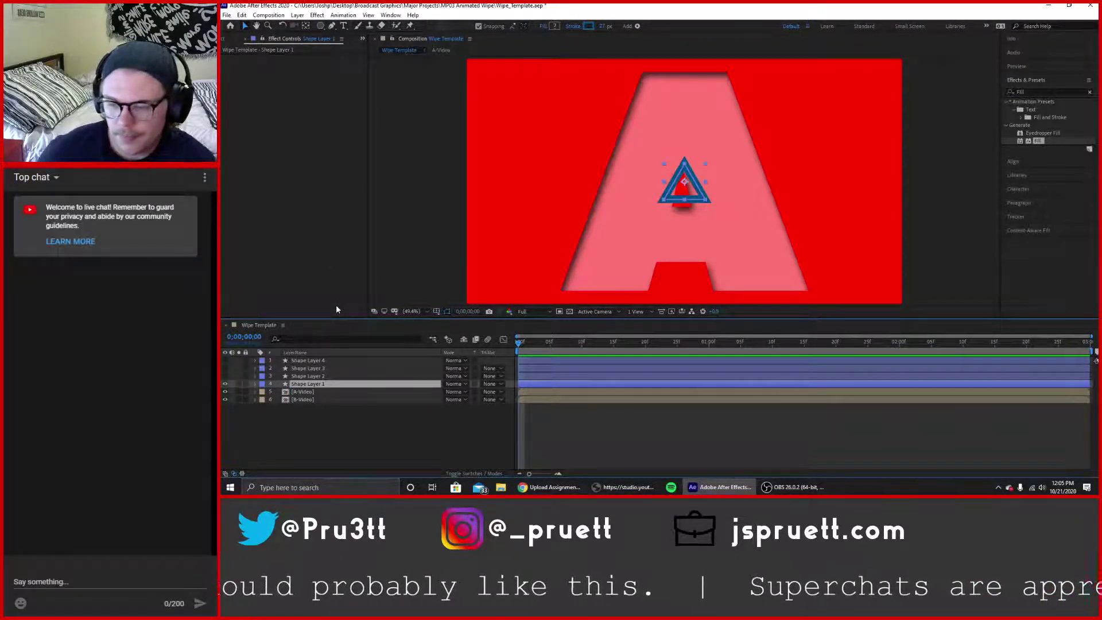
Set Shape Layer 1's scale to 0% and add a Scale keyframe at 0;00;00;00.
click(254, 384)
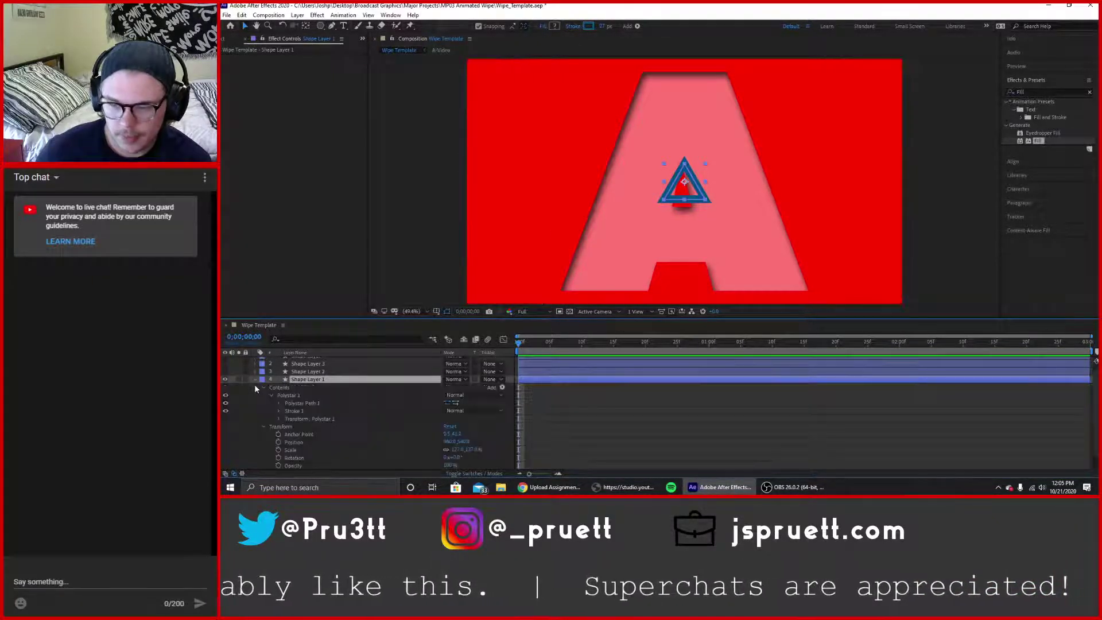
scroll(363, 408, down, 1)
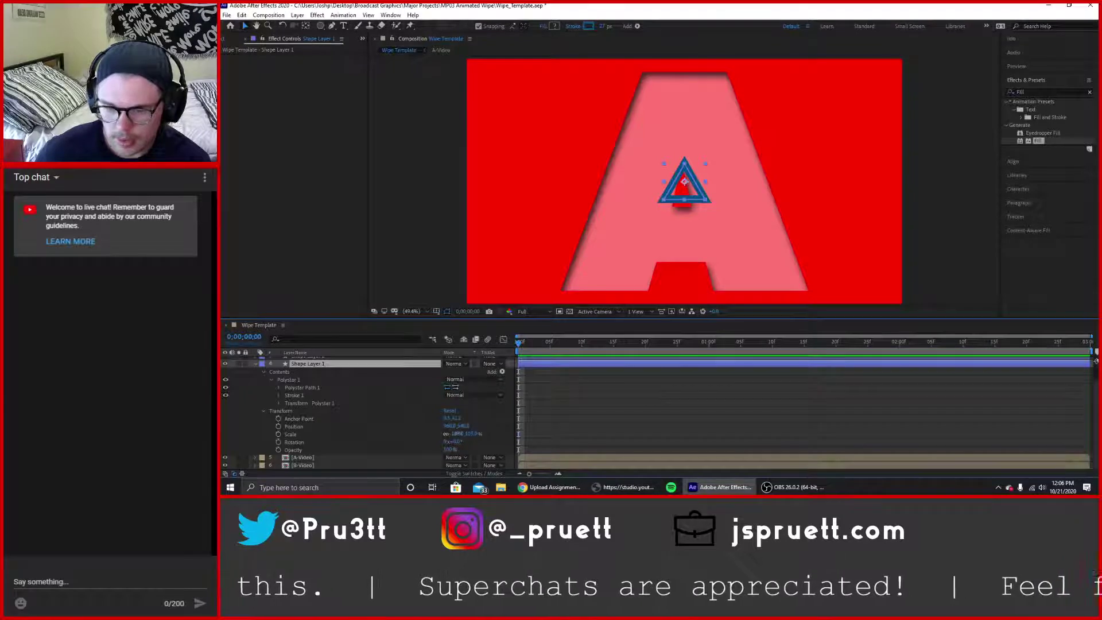
text(50)
key(Return)
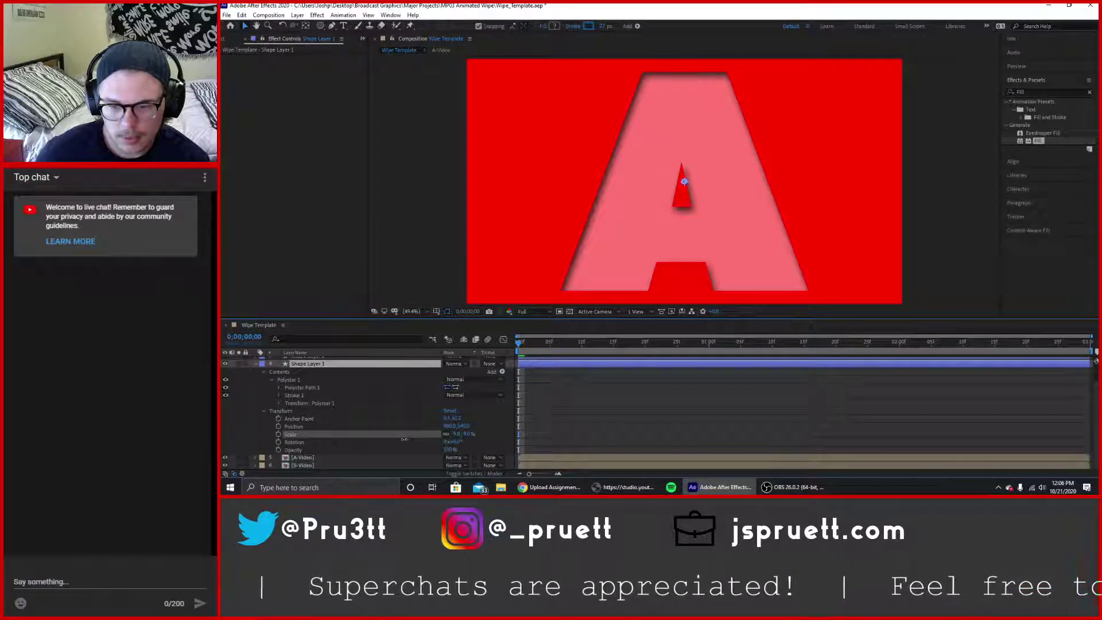
key(Return)
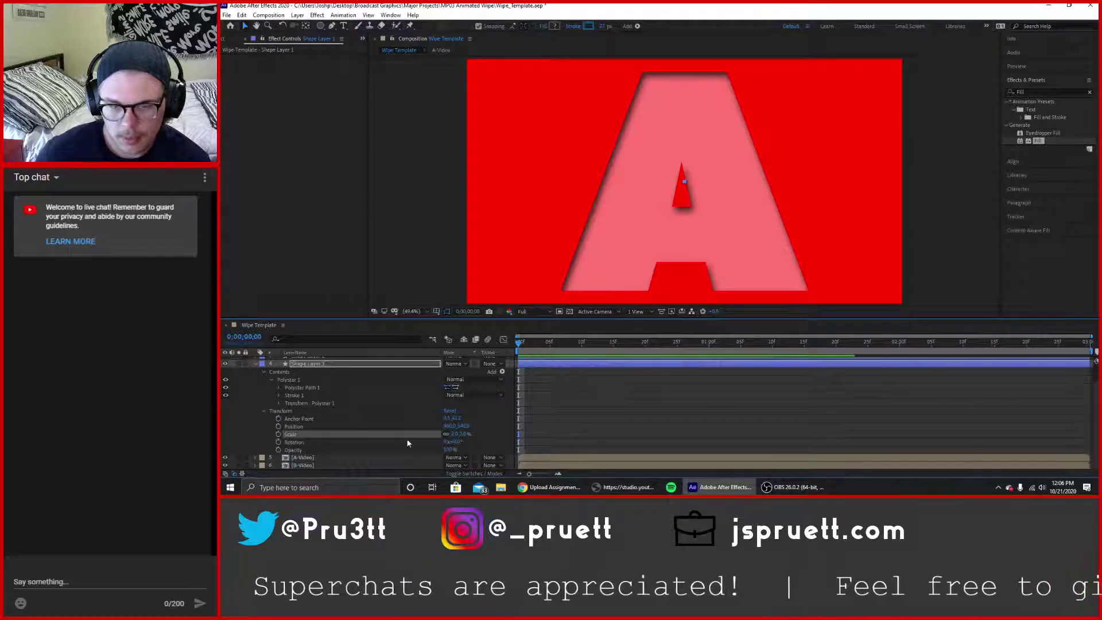
click(548, 439)
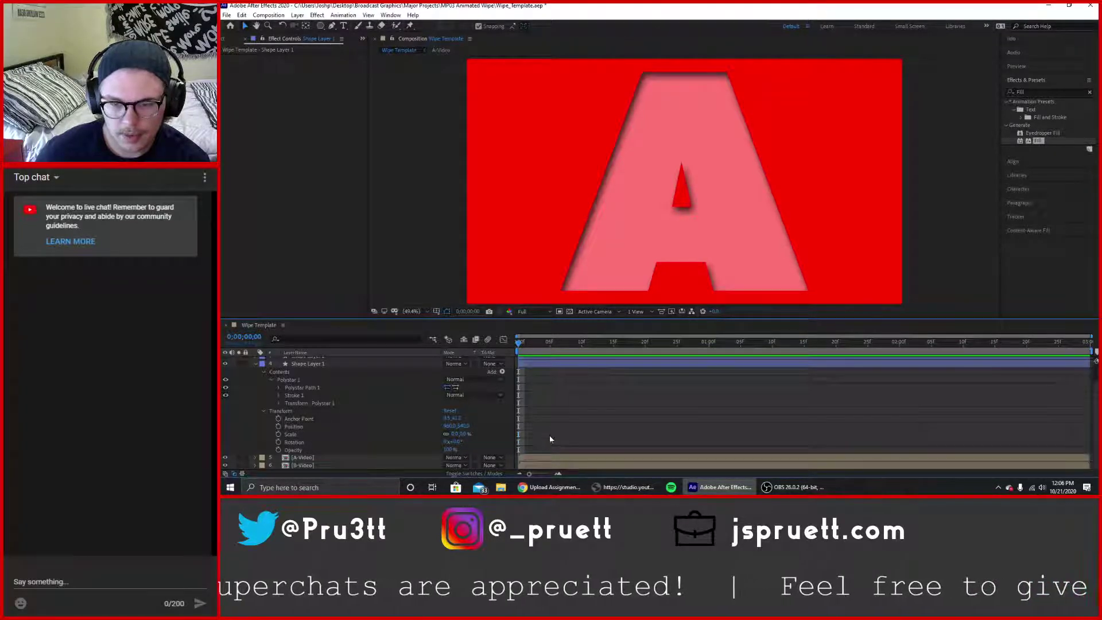
click(278, 435)
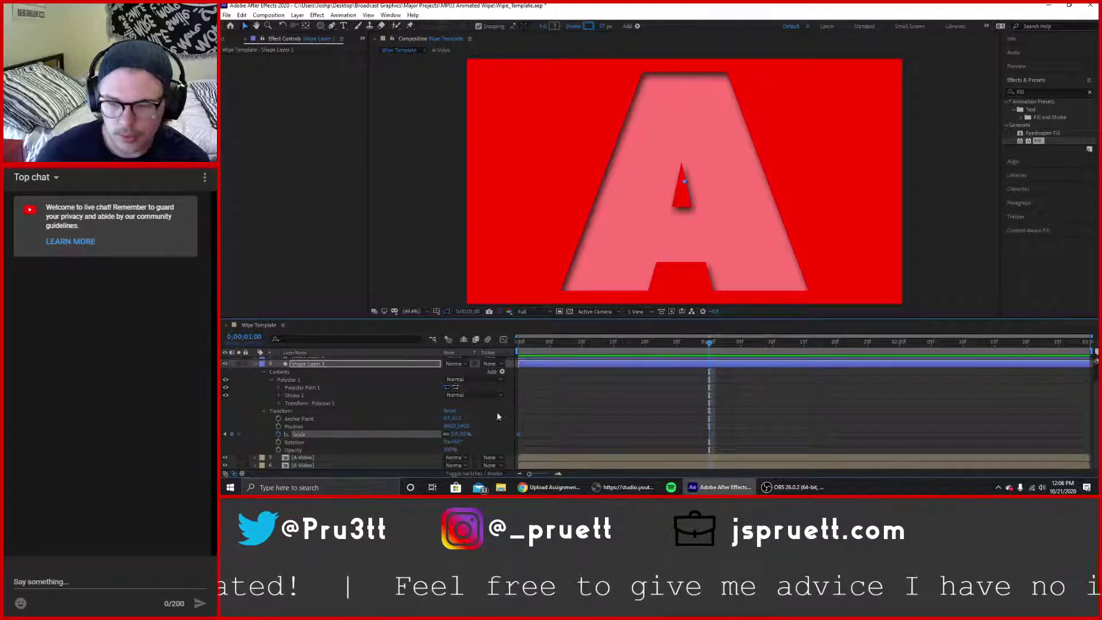
Keyframe Shape Layer 1's scale at 6400% at 0;00;01;00 so the triangle outline expands completely out of the frame.
drag(457, 434, 519, 433)
drag(978, 452, 1055, 447)
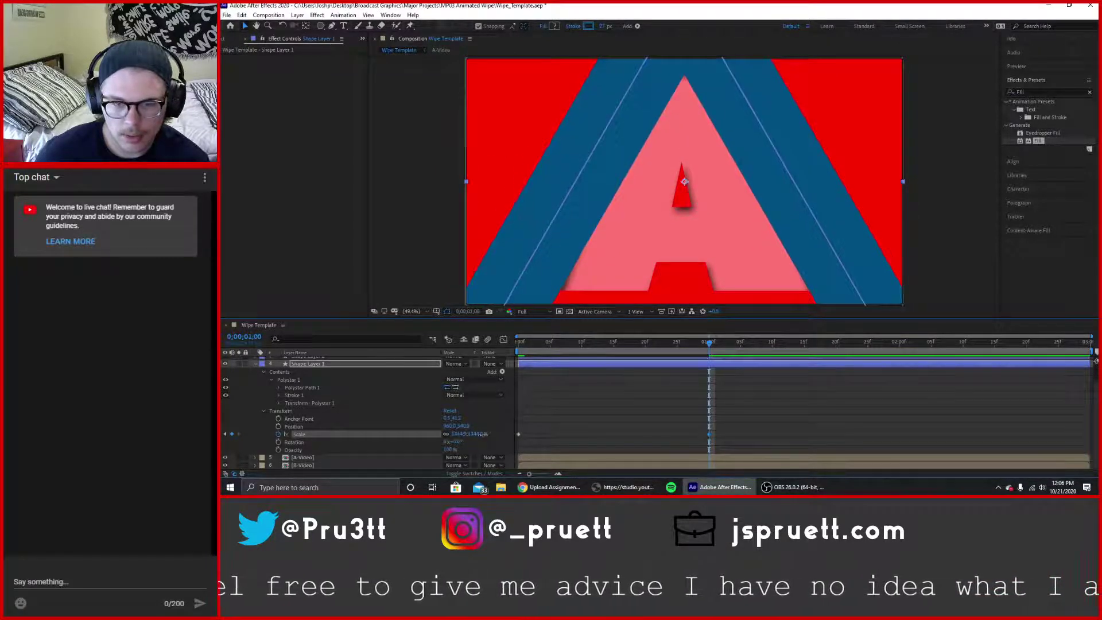
drag(482, 435, 1082, 443)
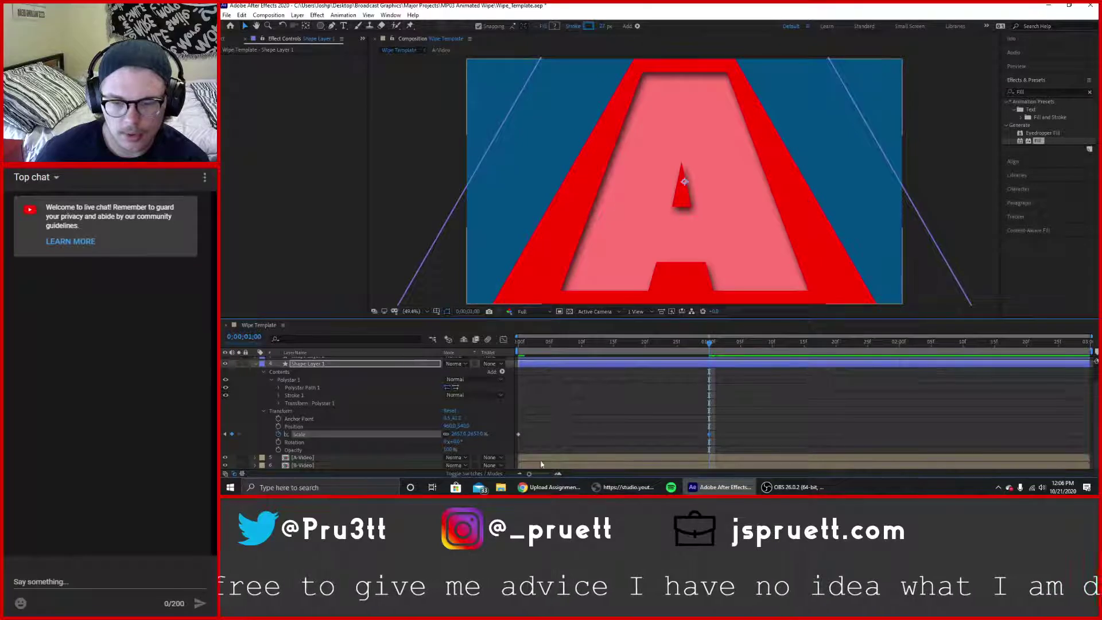
drag(460, 434, 993, 437)
drag(463, 439, 689, 441)
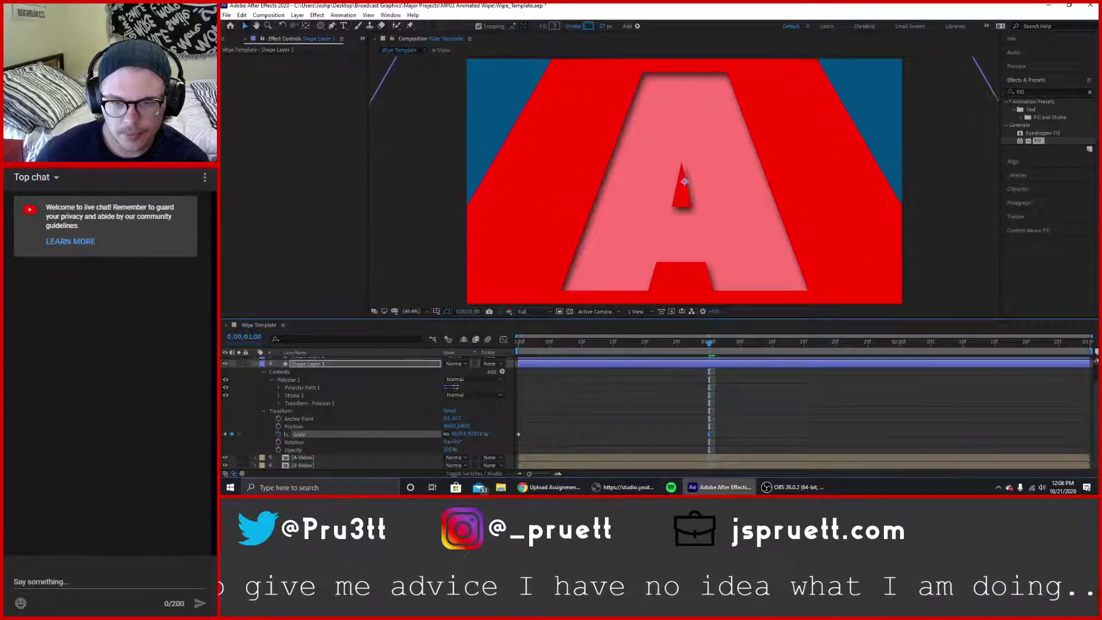
drag(975, 458, 438, 436)
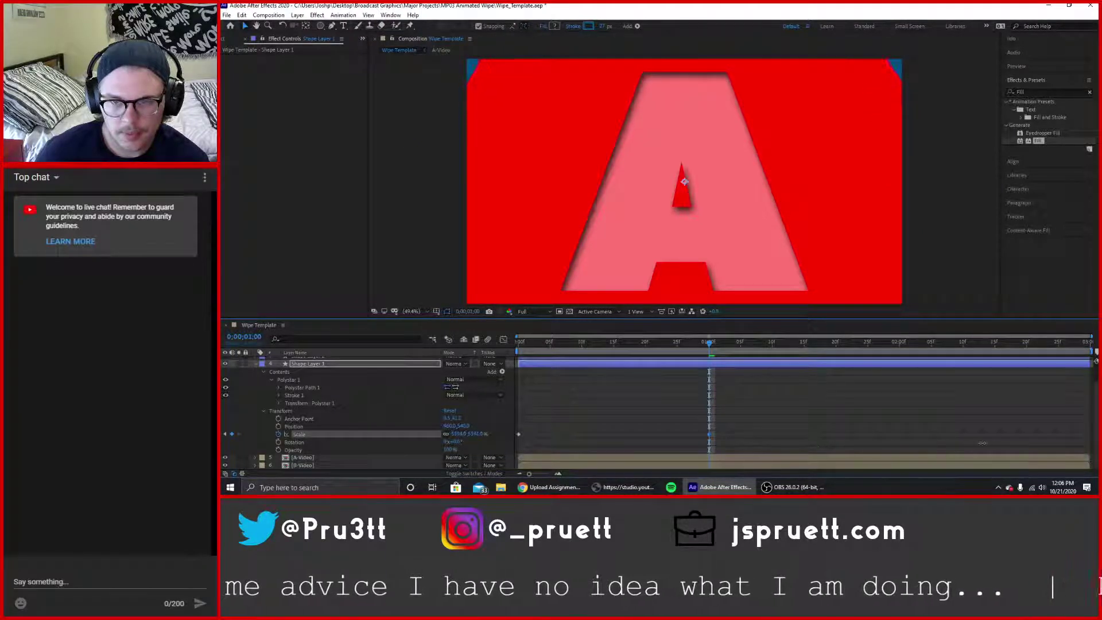
drag(982, 442, 1058, 444)
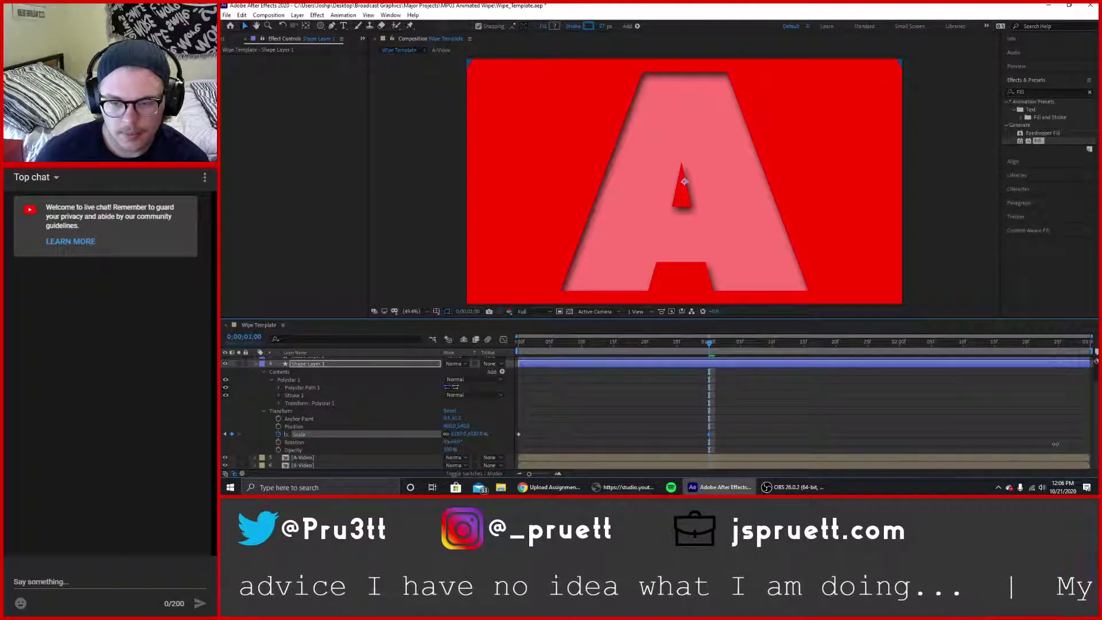
drag(448, 438, 546, 438)
click(459, 435)
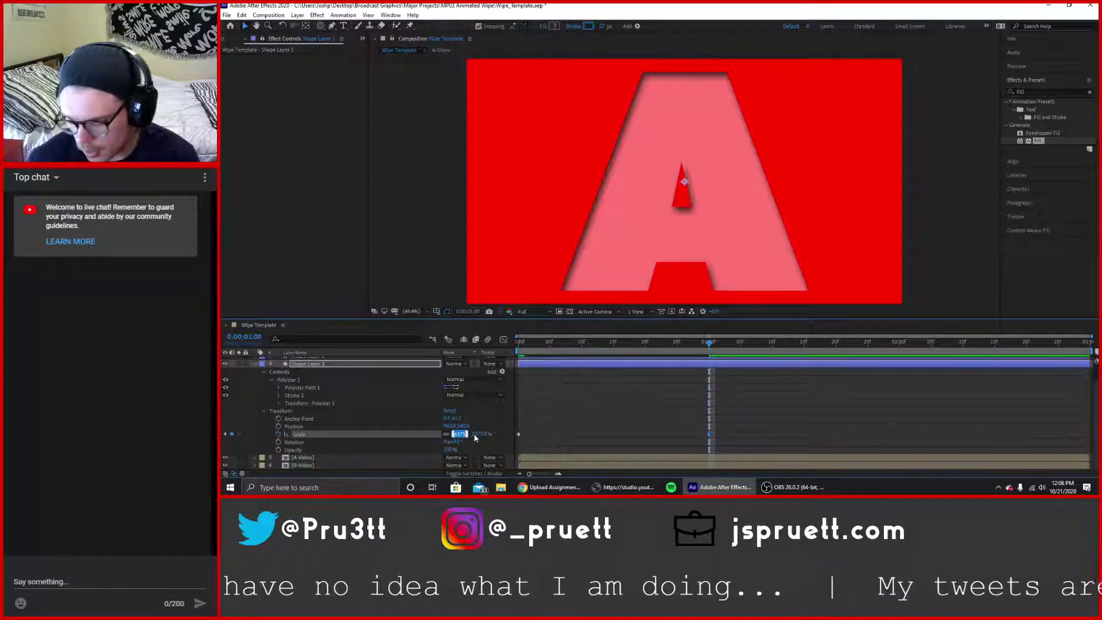
text(6400)
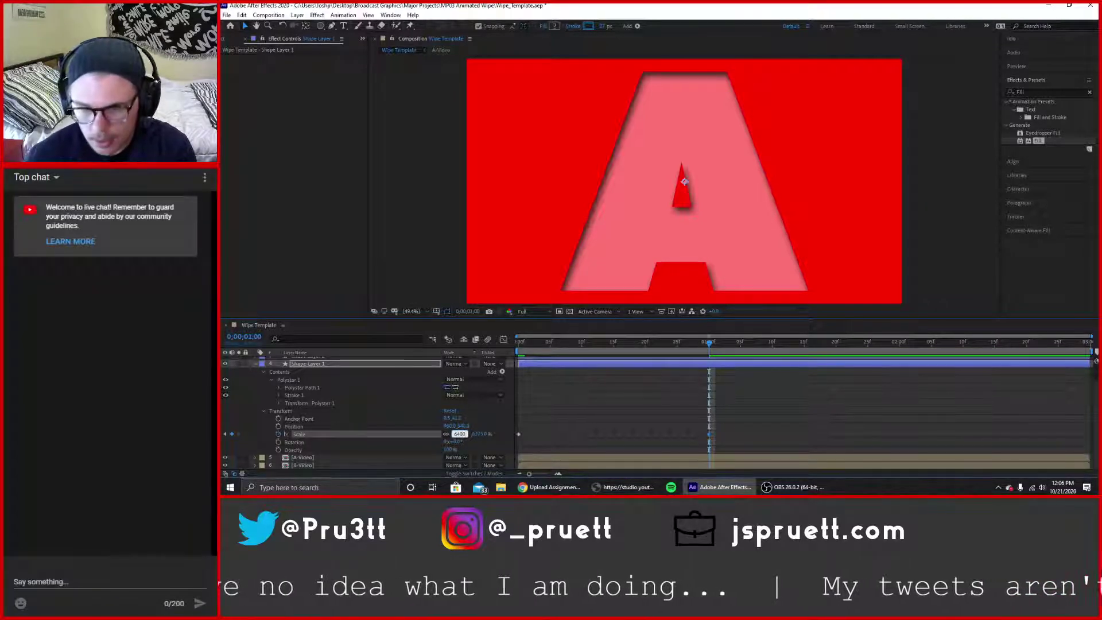
key(Return)
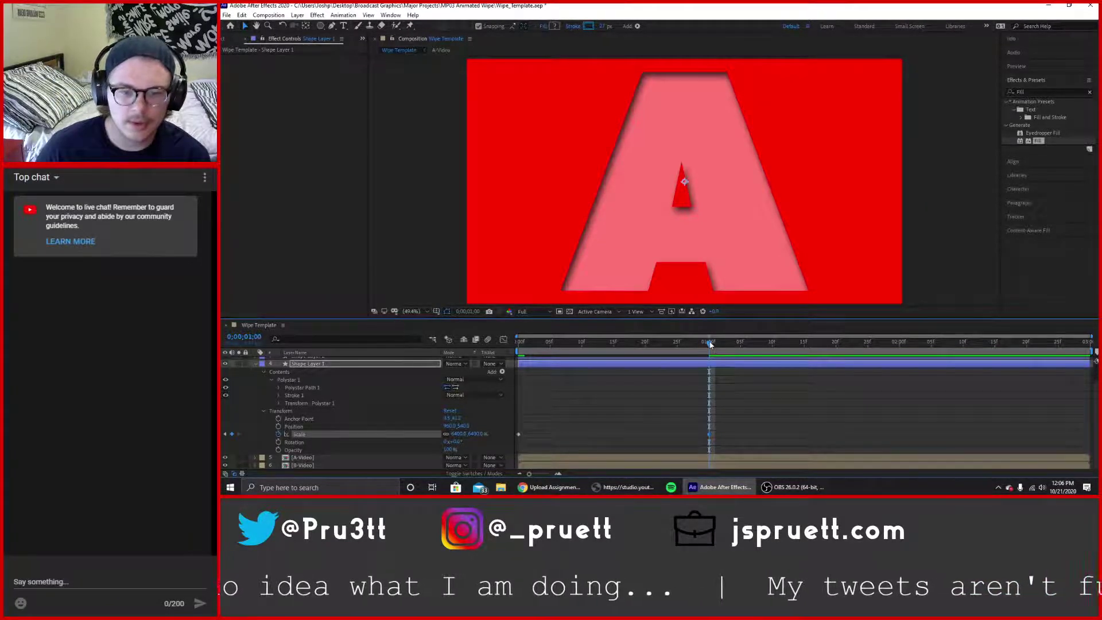
Preview Shape Layer 1's scale animation from the start of the composition.
drag(710, 345, 485, 359)
key(space)
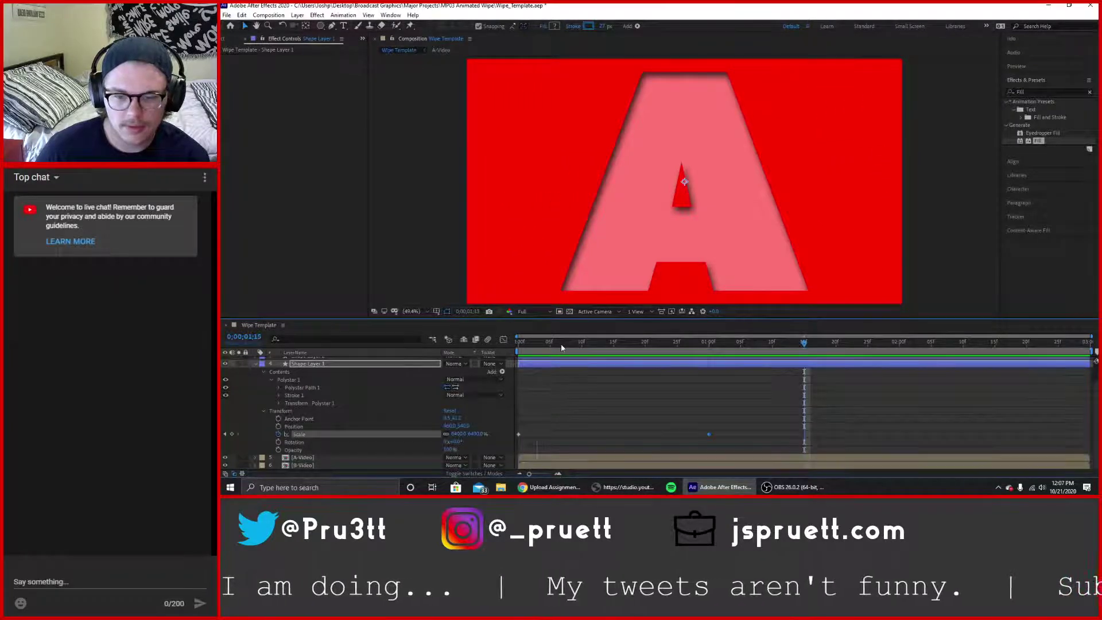
drag(561, 345, 487, 372)
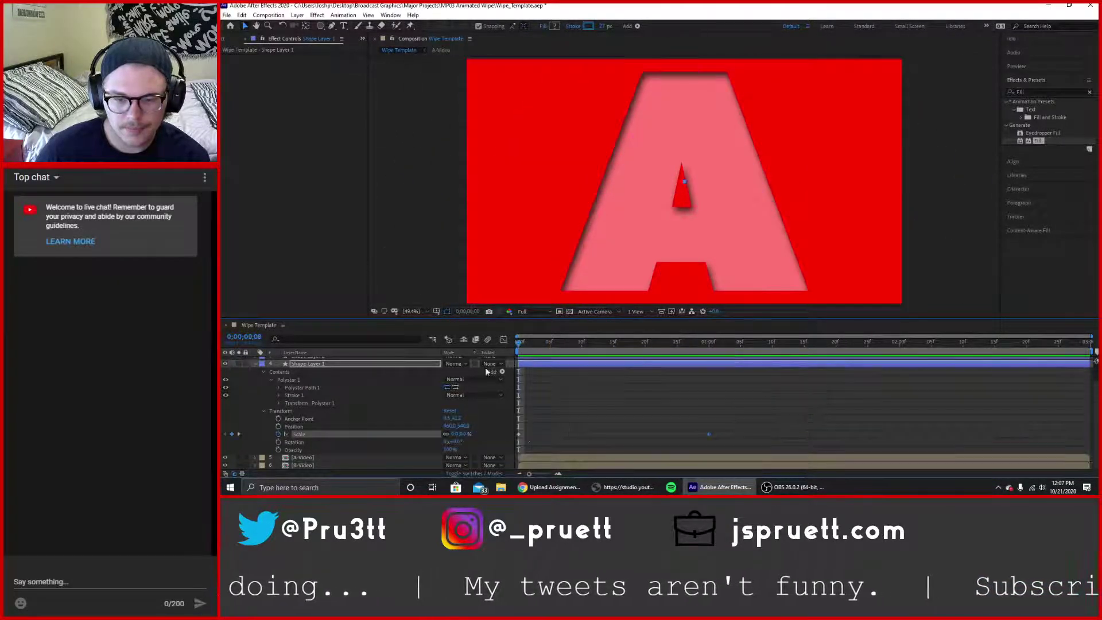
click(519, 436)
drag(618, 345, 483, 362)
key(space)
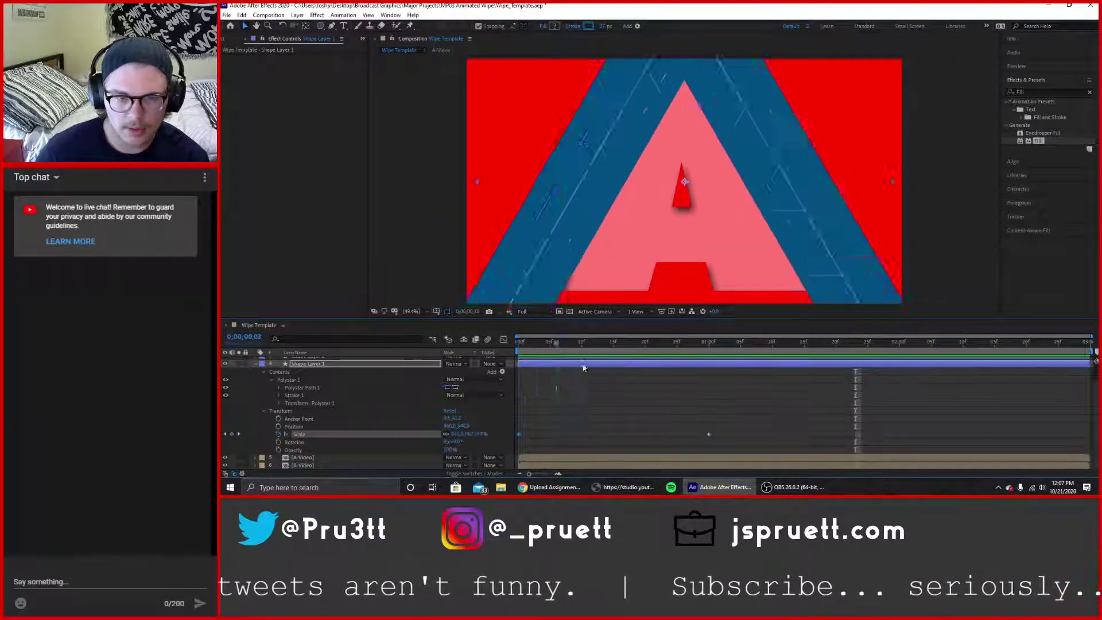
key(space)
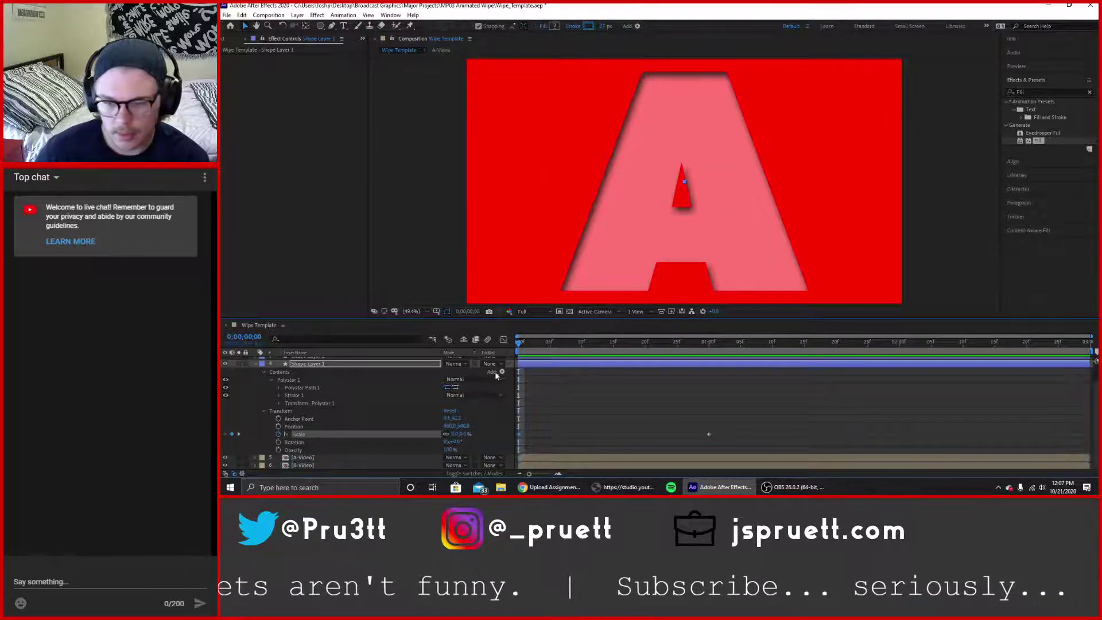
Keyframe Shape Layer 1's rotation at 0° at 0;00;00;00 and 50° at 0;00;01;00, aligned with the Scale keyframes.
click(278, 443)
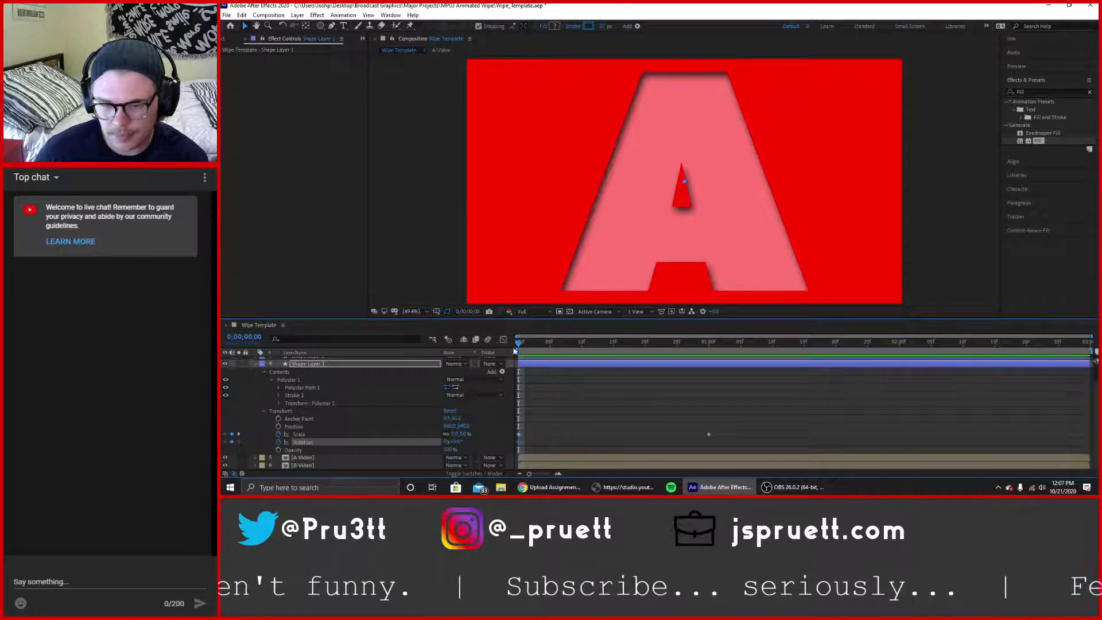
drag(515, 350, 560, 370)
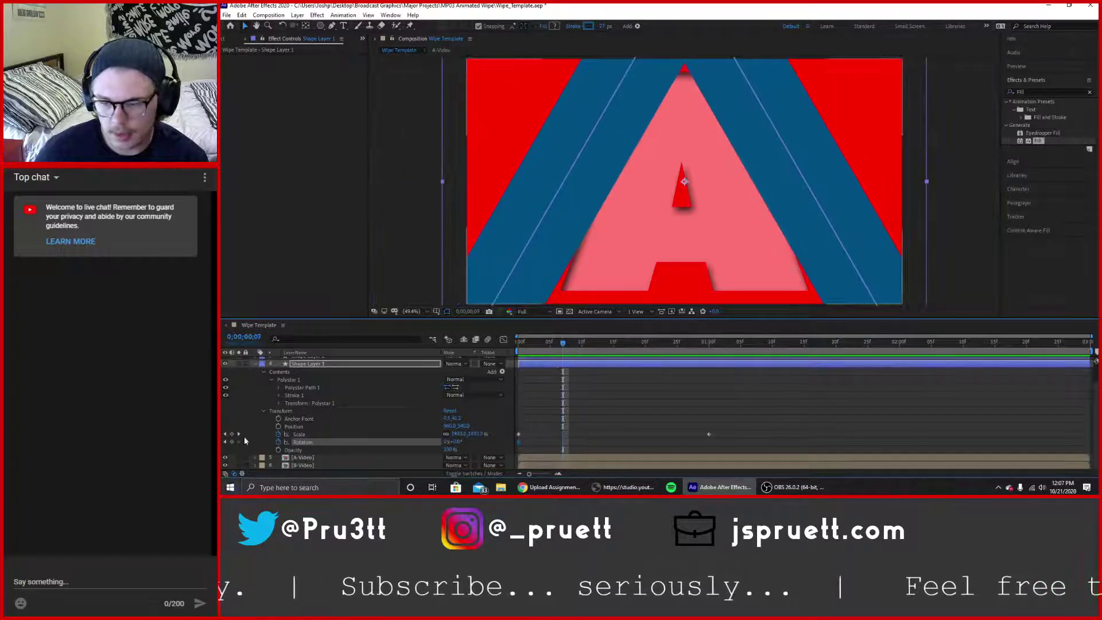
drag(457, 446, 496, 460)
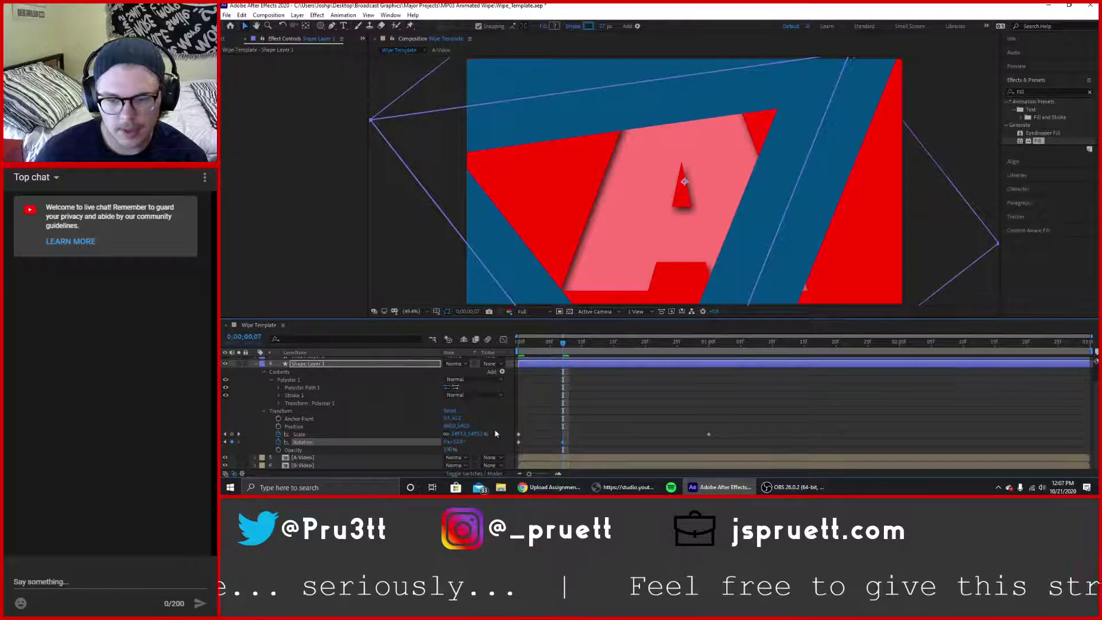
drag(459, 440, 458, 439)
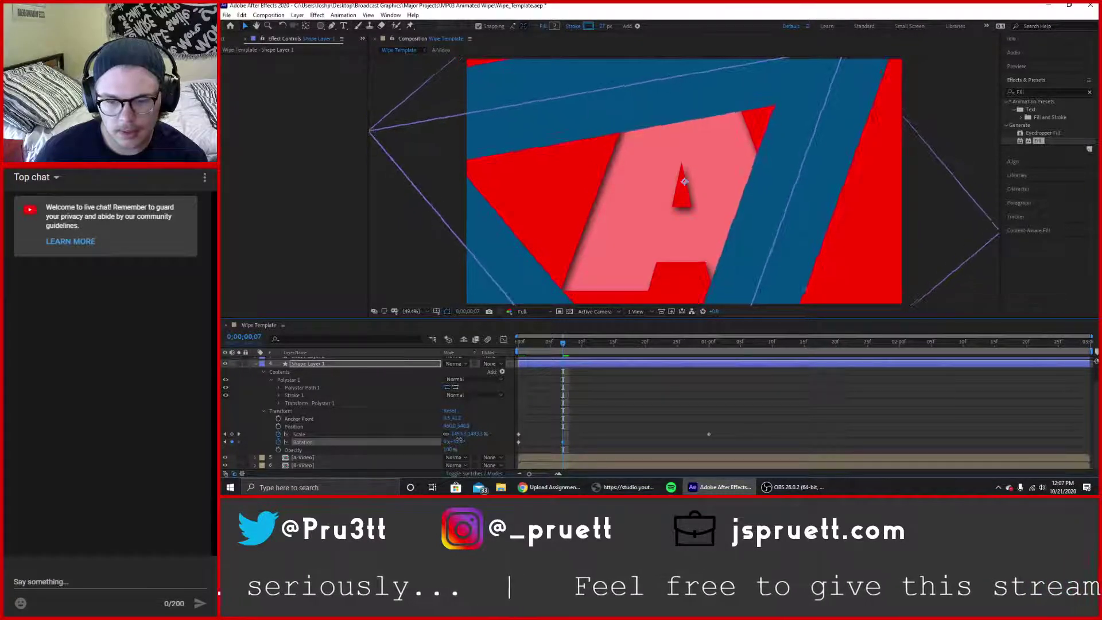
click(559, 343)
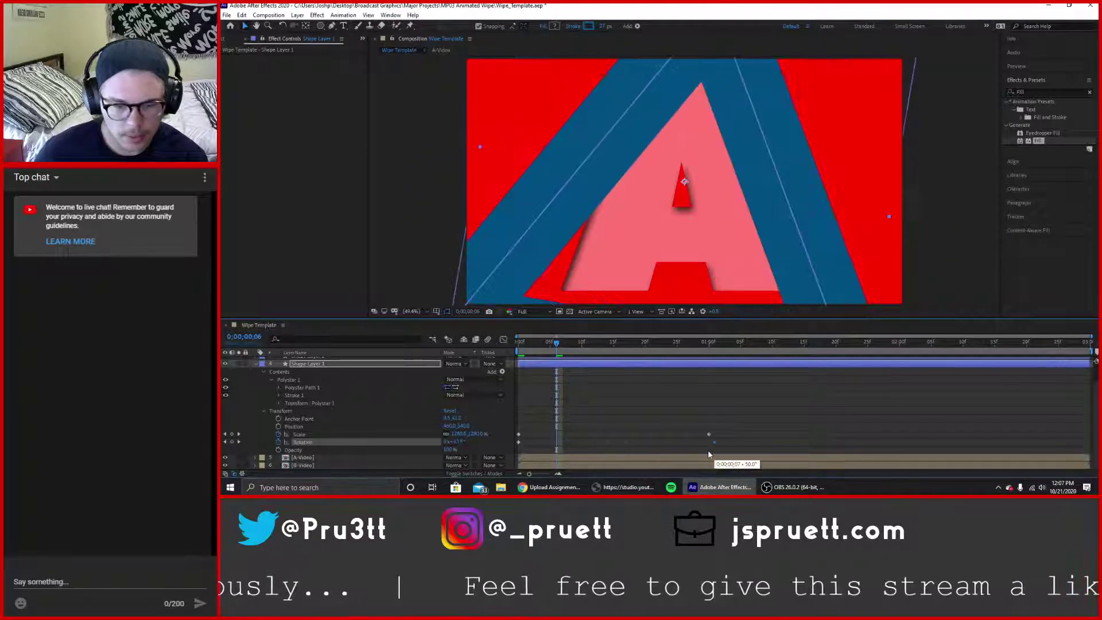
Play back the combined scale and rotation animation of Shape Layer 1 from the first frame.
click(531, 343)
click(516, 342)
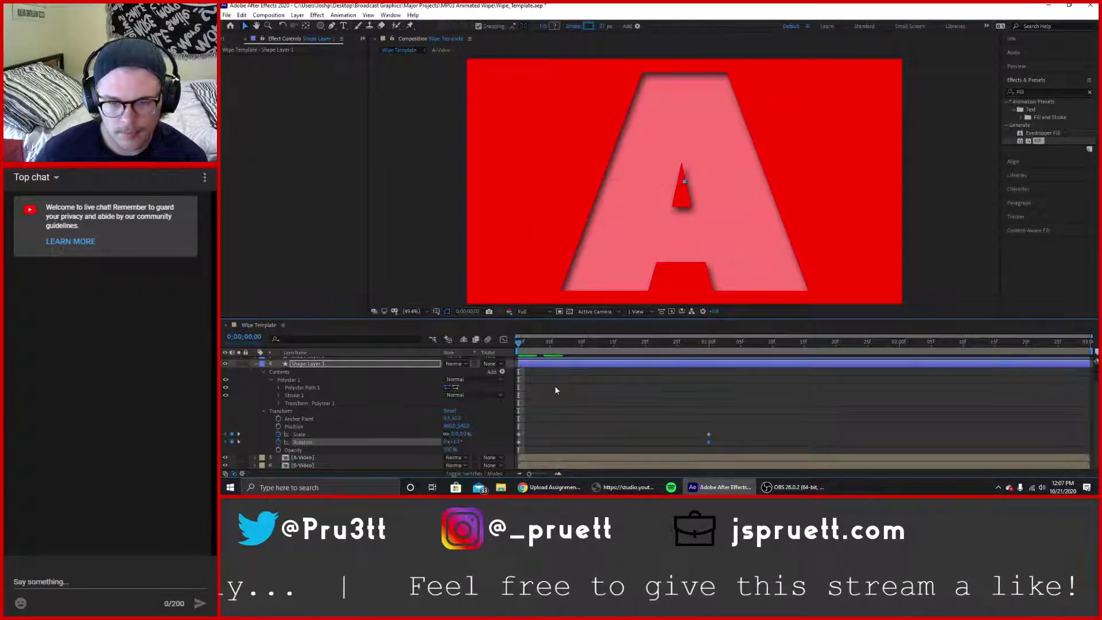
key(space)
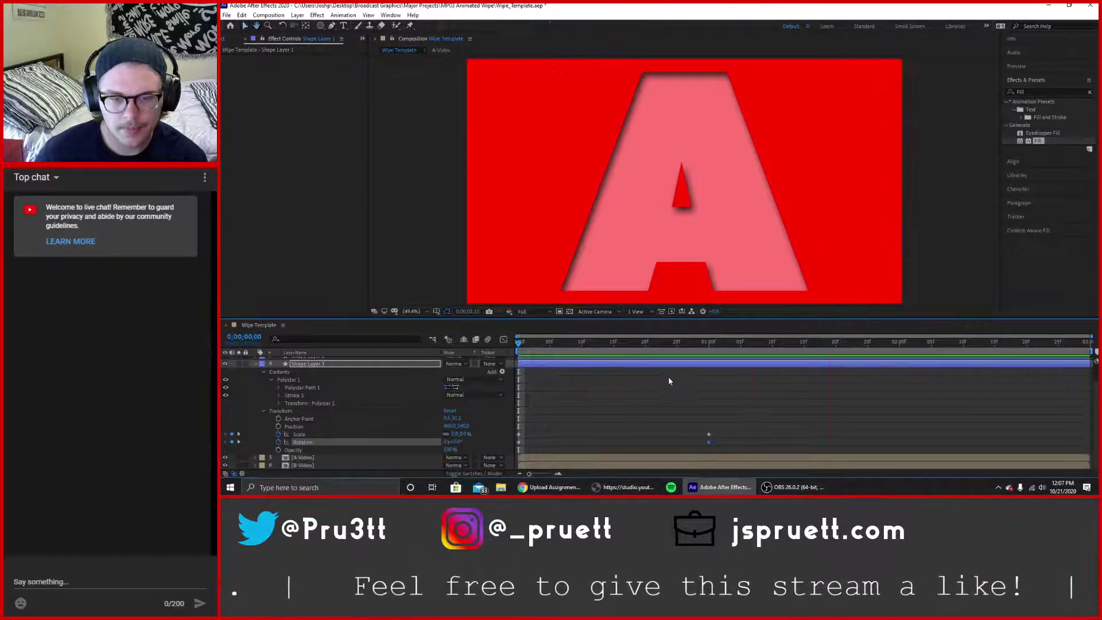
key(space)
drag(466, 352, 444, 350)
key(space)
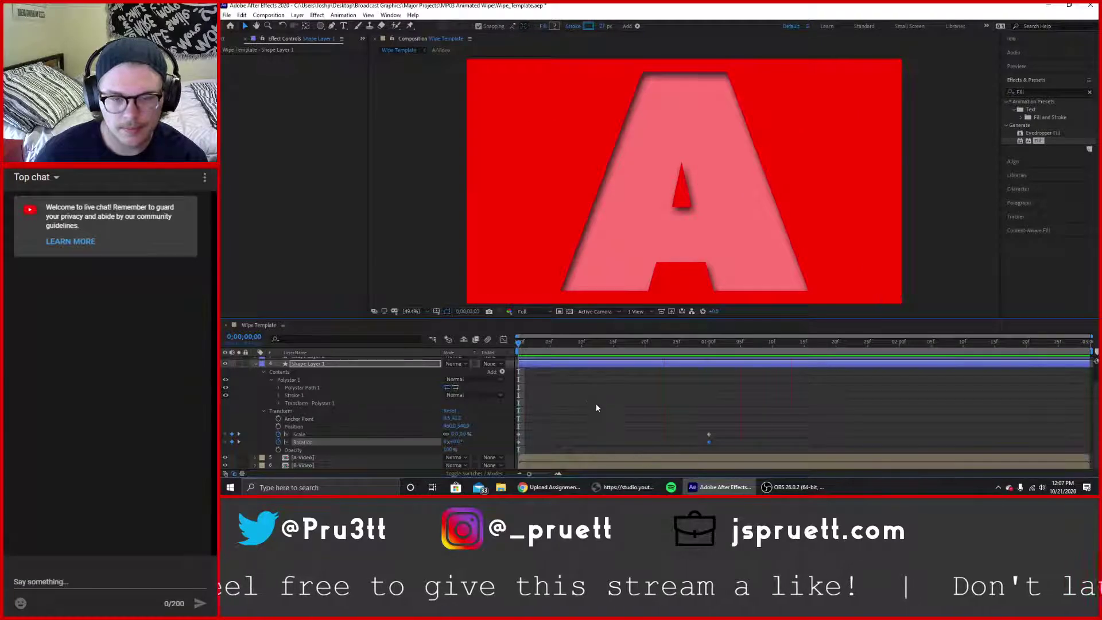
key(space)
key(Home)
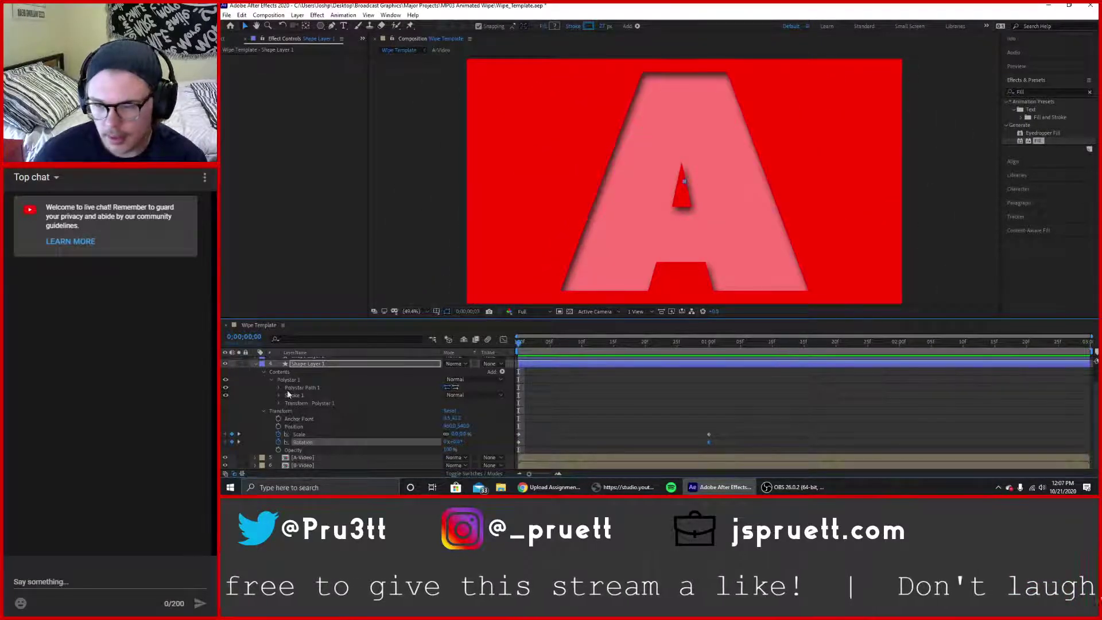
Collapse Shape Layer 1 and delete the hidden Shape Layers 2, 3 and 4.
click(256, 364)
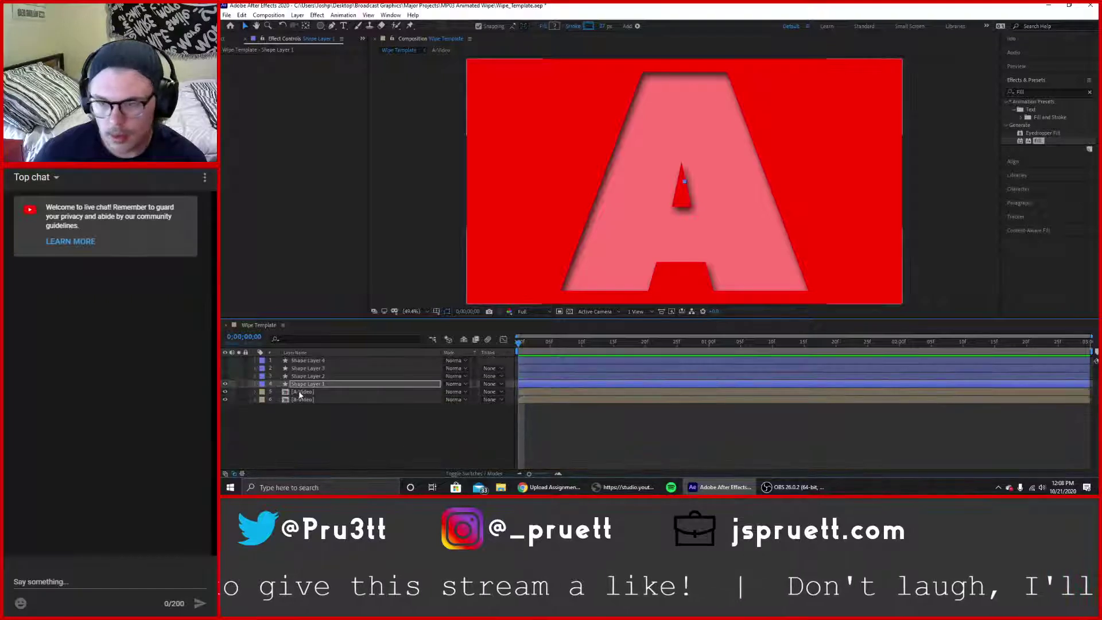
click(256, 376)
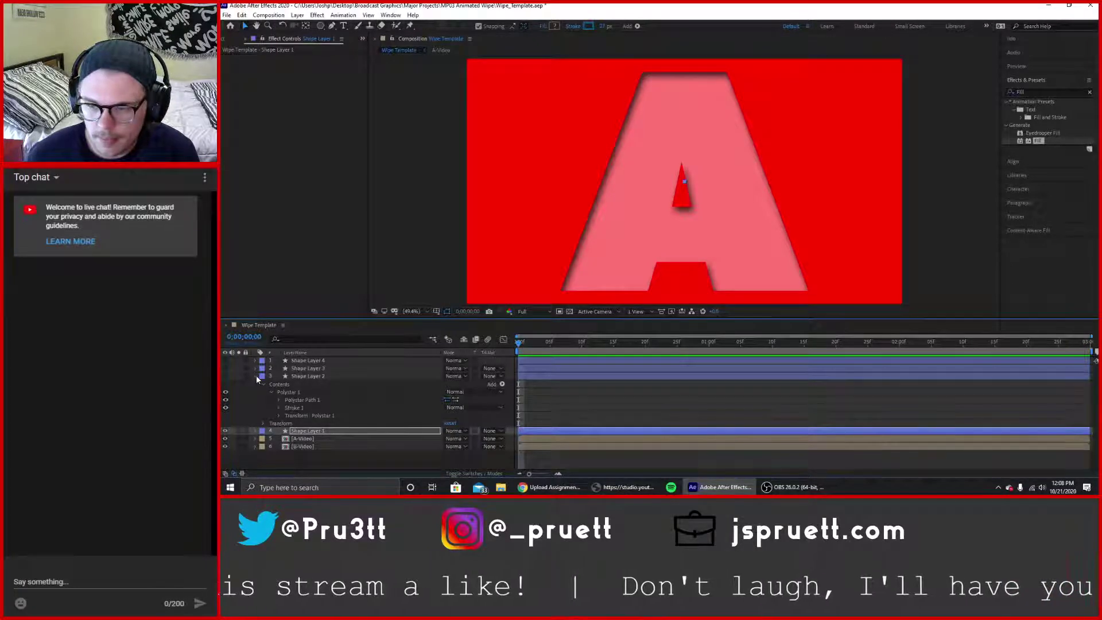
click(314, 377)
shift+click(318, 360)
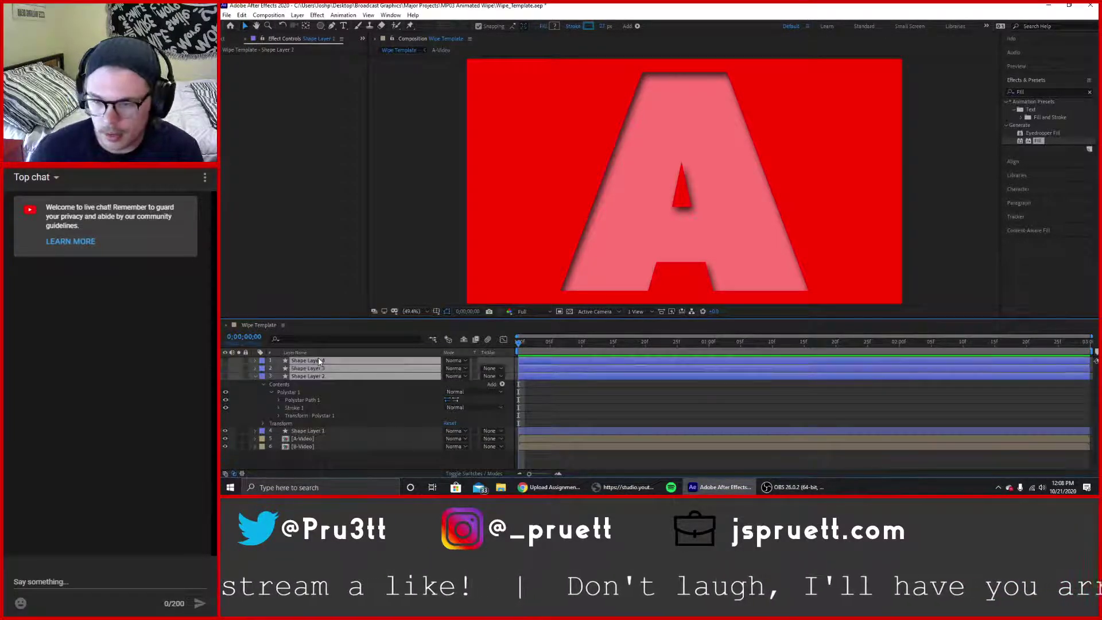
key(Delete)
Trim Shape Layer 1 to end just past 0;00;01;00 and duplicate it twice, starting the copies at 0;00;00;15 and 0;00;01;00.
click(314, 361)
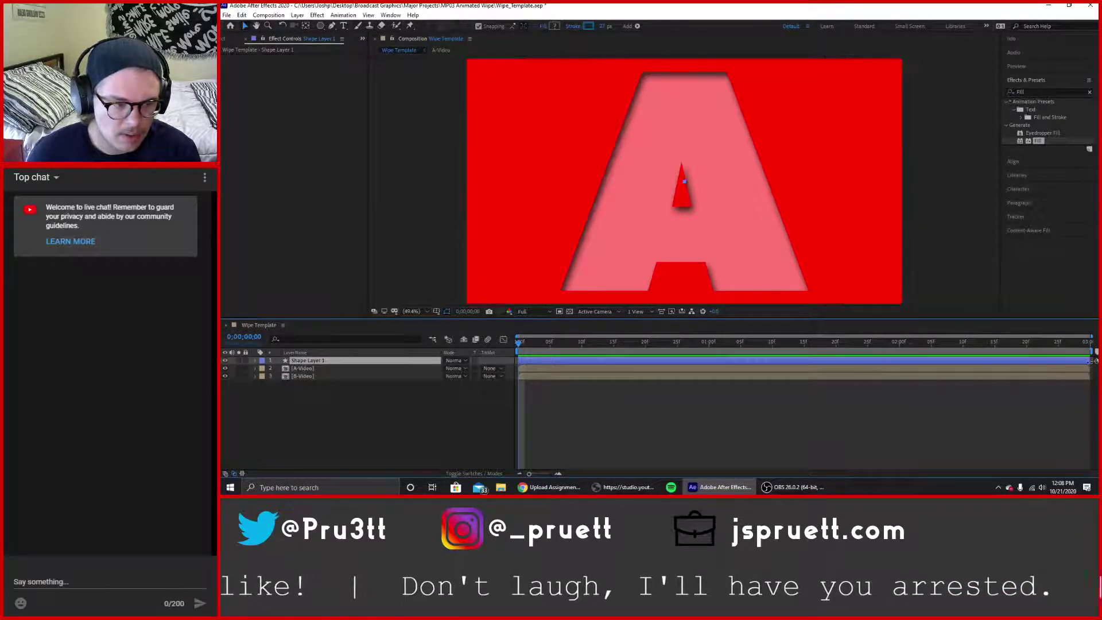
drag(1090, 361, 722, 368)
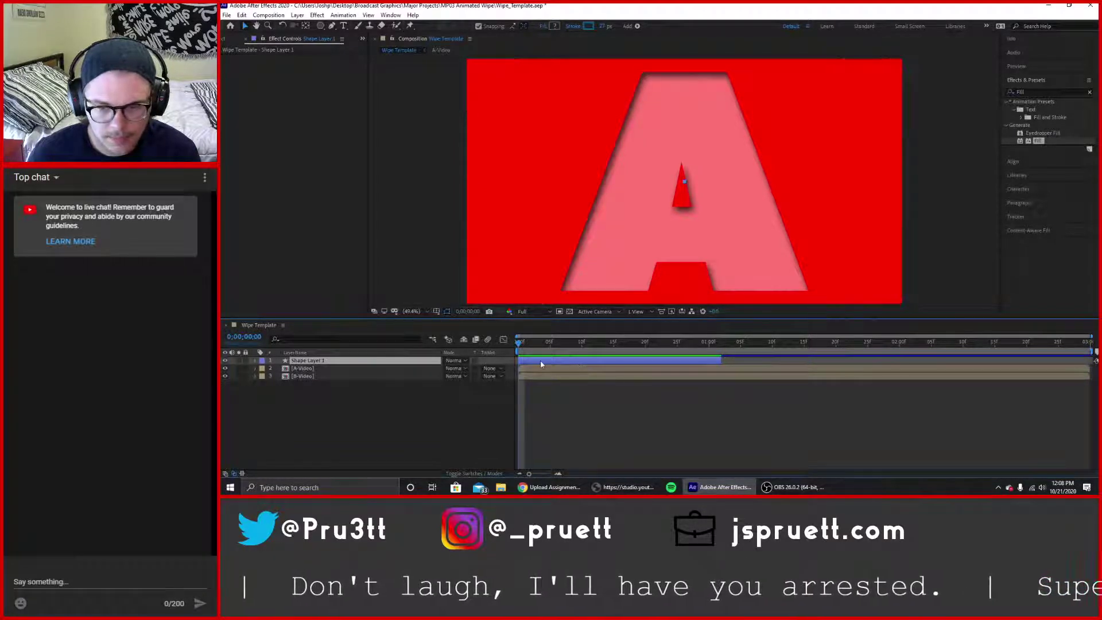
key(ctrl+d)
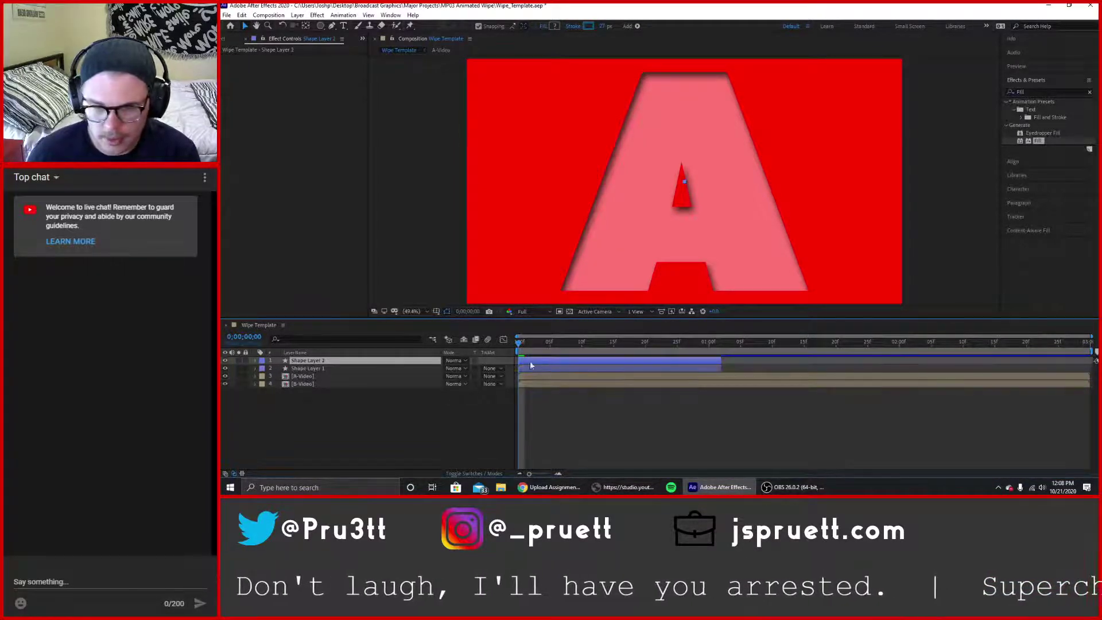
drag(544, 360, 637, 367)
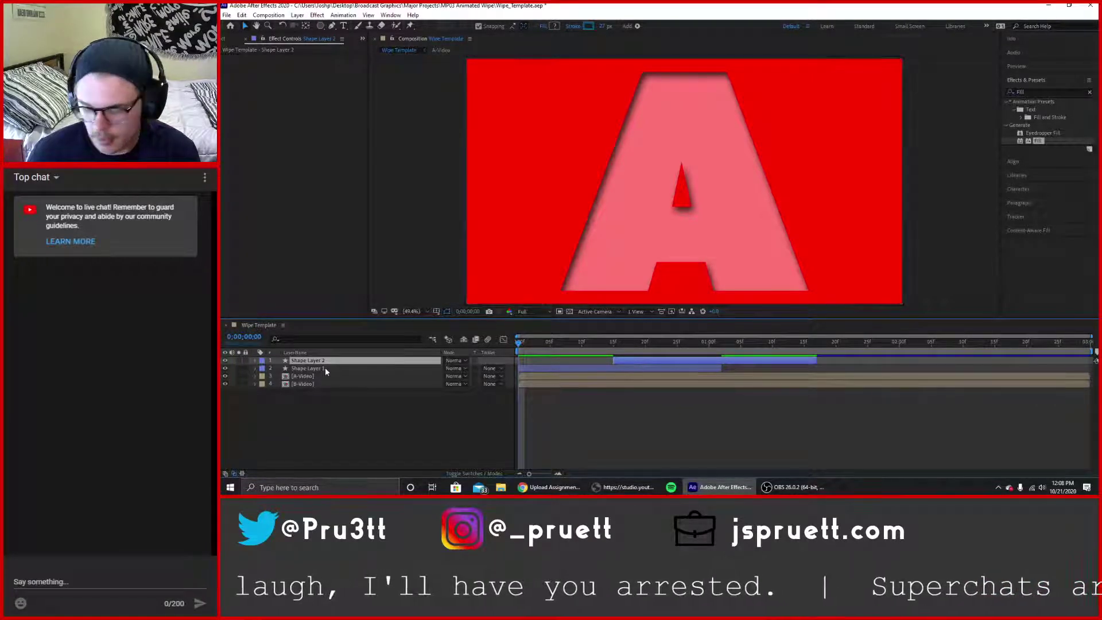
key(ctrl+d)
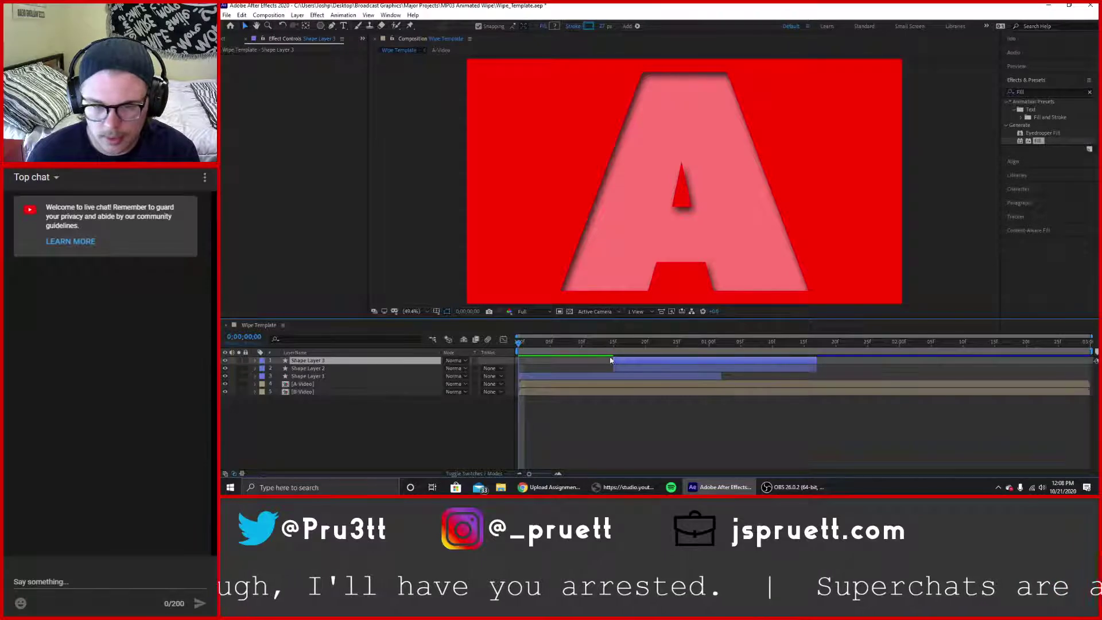
drag(635, 362, 731, 359)
Preview the timing of the three staggered triangle layers.
click(636, 345)
key(space)
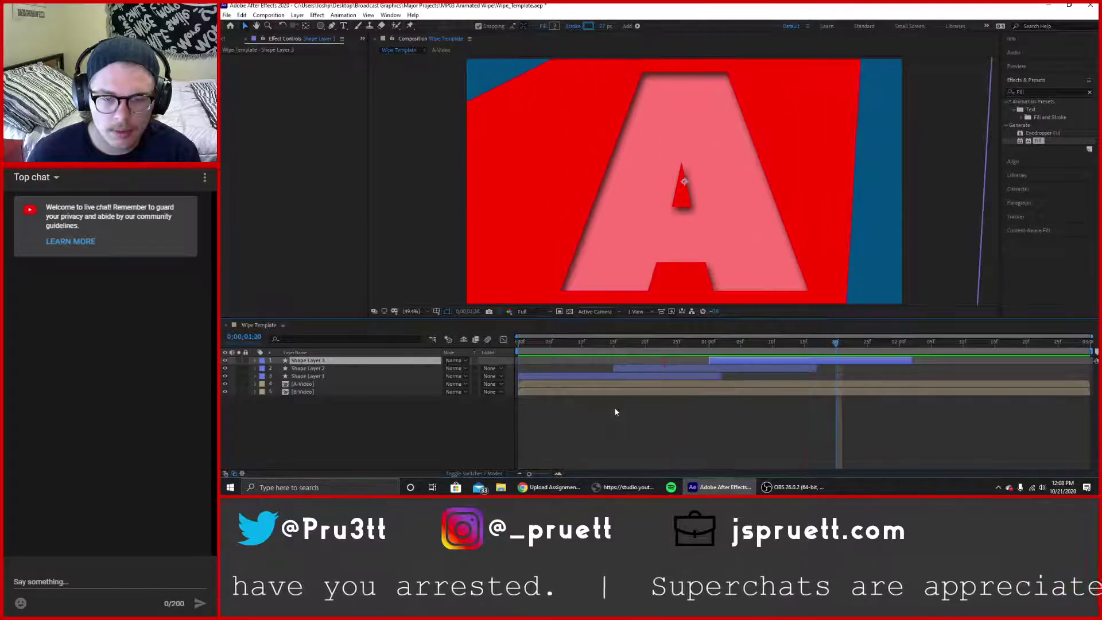
drag(604, 345, 545, 363)
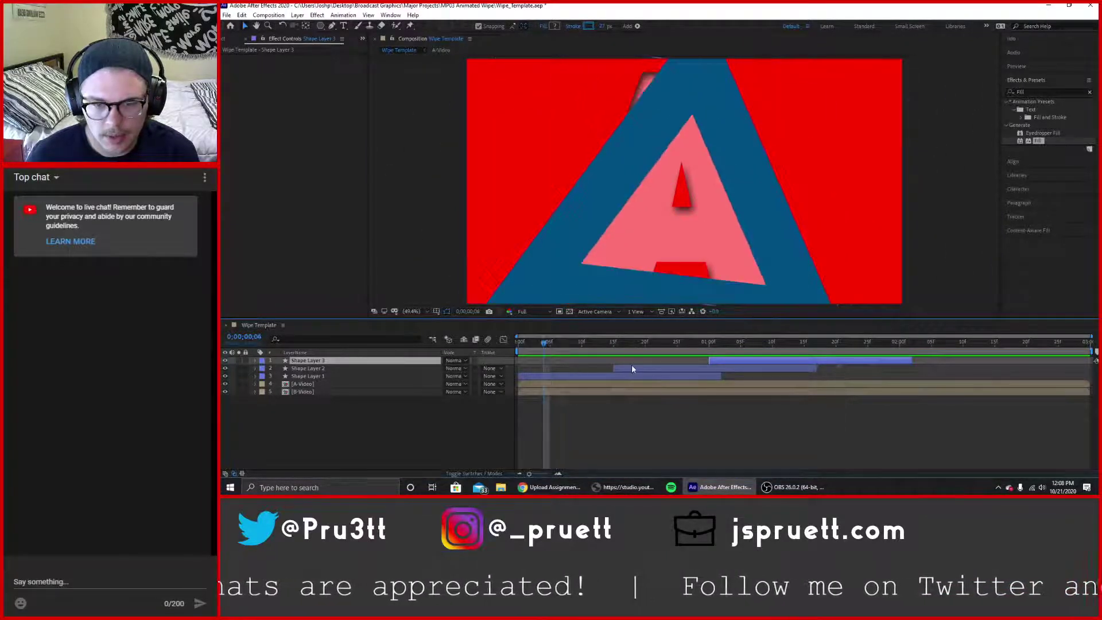
Shift Shape Layer 2 to start at 0;00;00;01 and Shape Layer 3 to start at 0;00;00;02.
drag(632, 368, 523, 348)
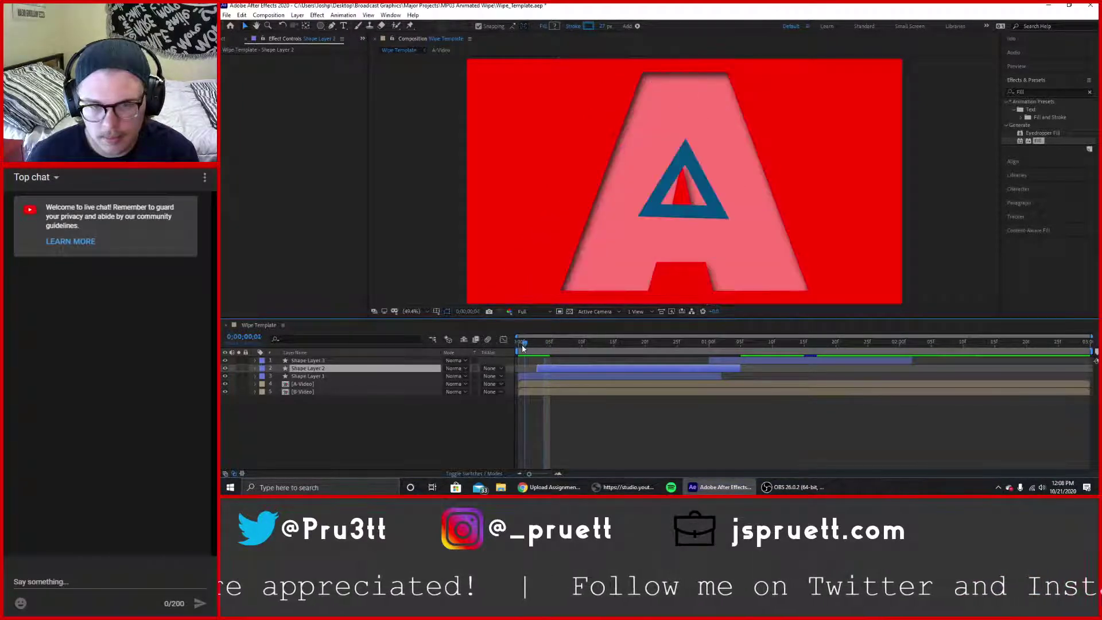
drag(544, 372, 542, 373)
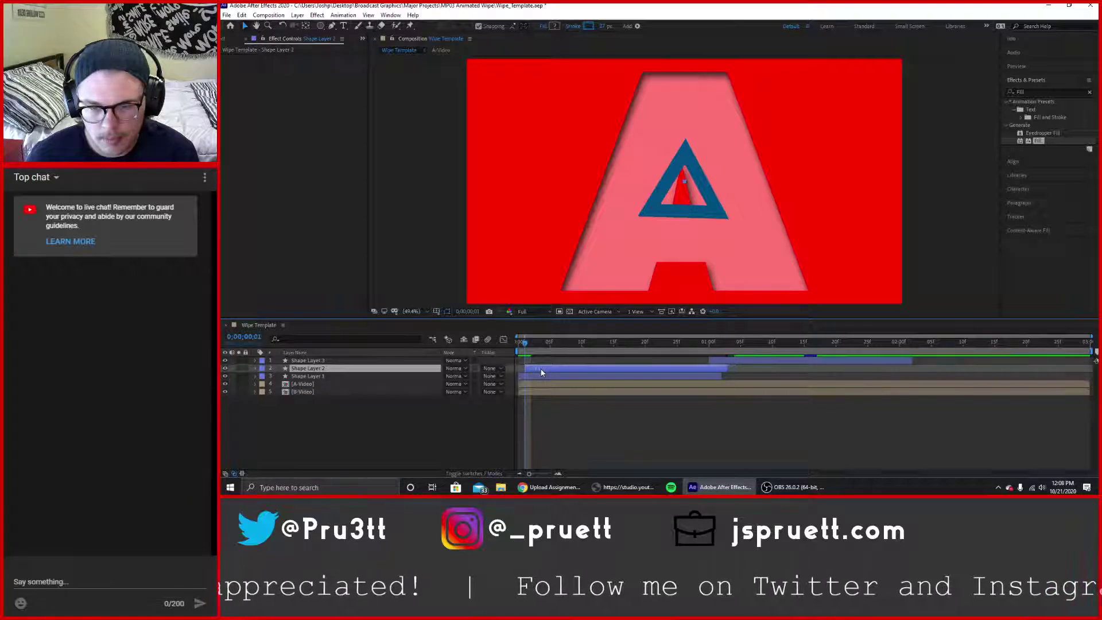
click(532, 344)
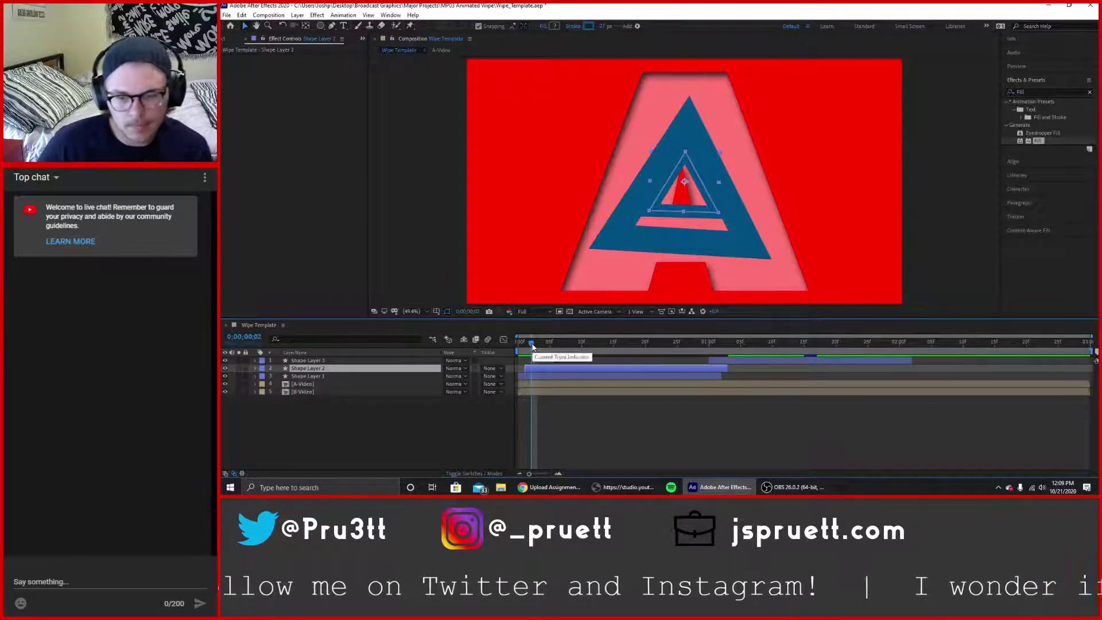
drag(738, 360, 508, 356)
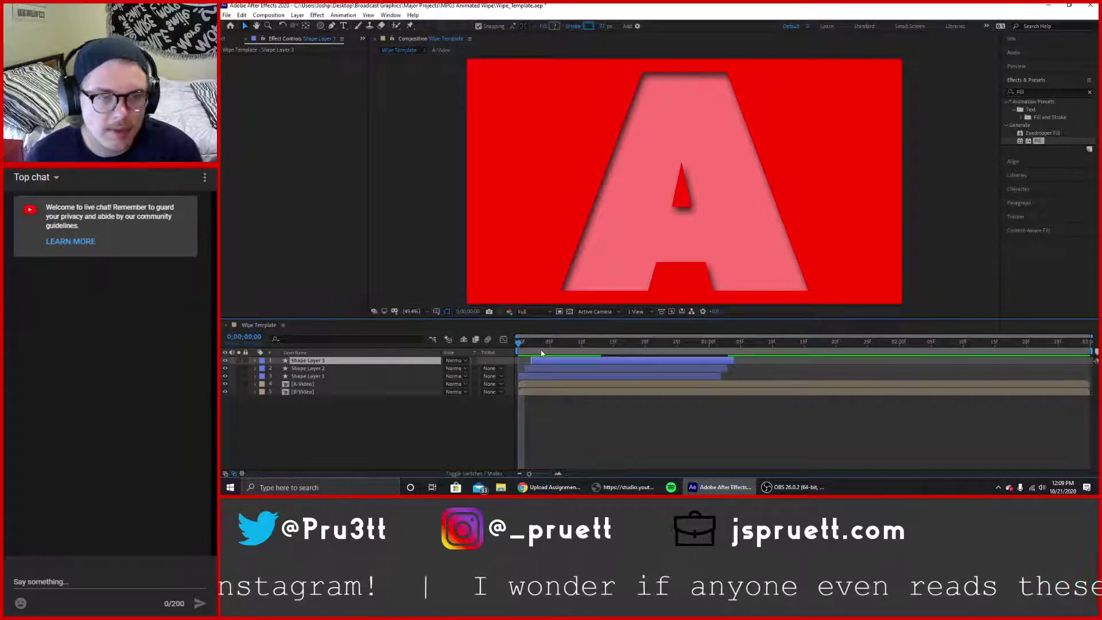
mouse_move(516, 343)
mouse_down()
mouse_move(557, 344)
mouse_move(518, 349)
mouse_up()
Change Shape Layer 2's stroke color to golden yellow (FFCC00).
click(313, 368)
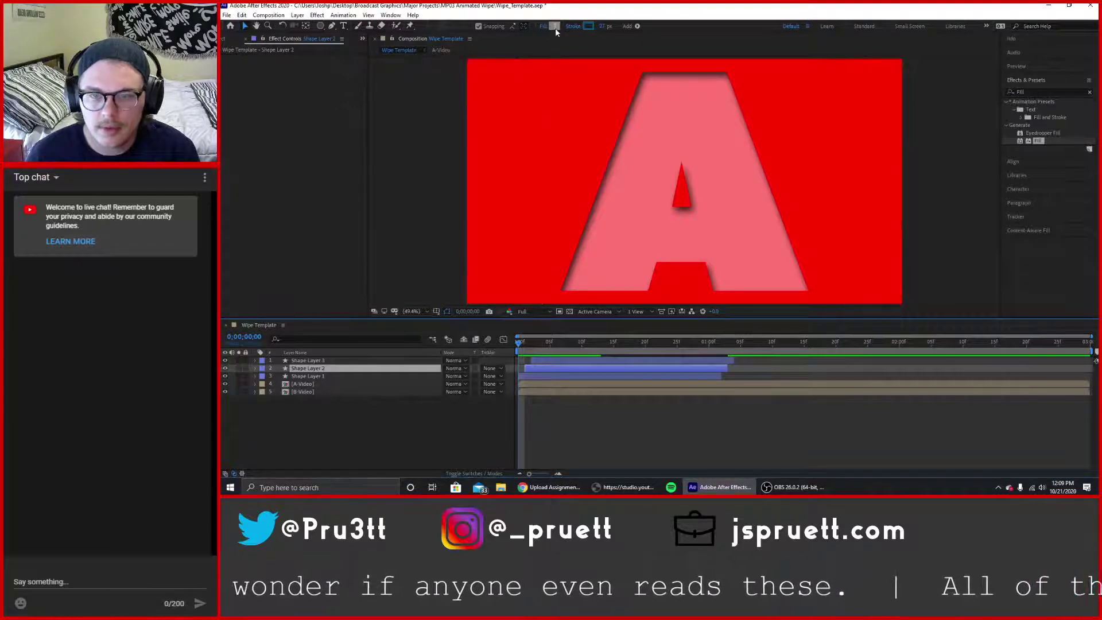
click(587, 27)
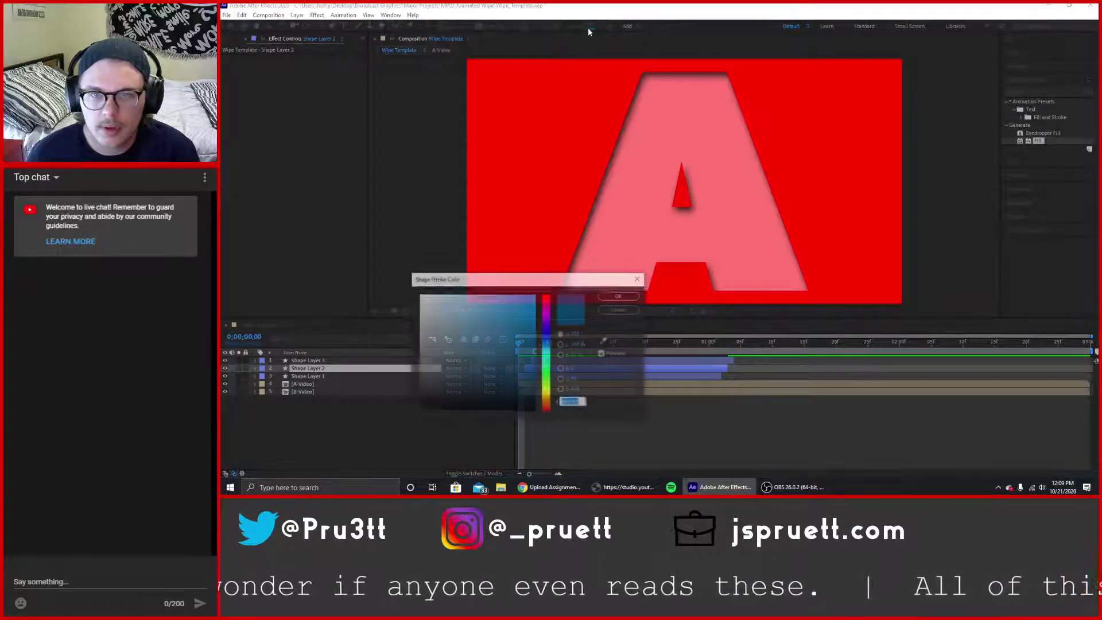
click(546, 394)
drag(546, 394, 549, 396)
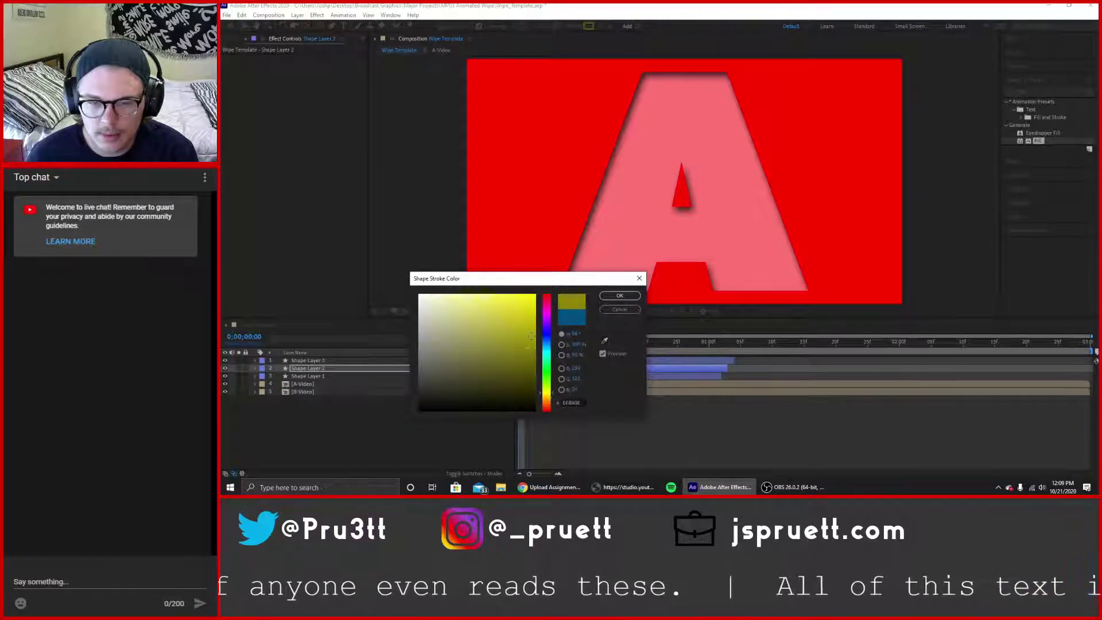
drag(534, 345, 547, 291)
drag(549, 401, 551, 399)
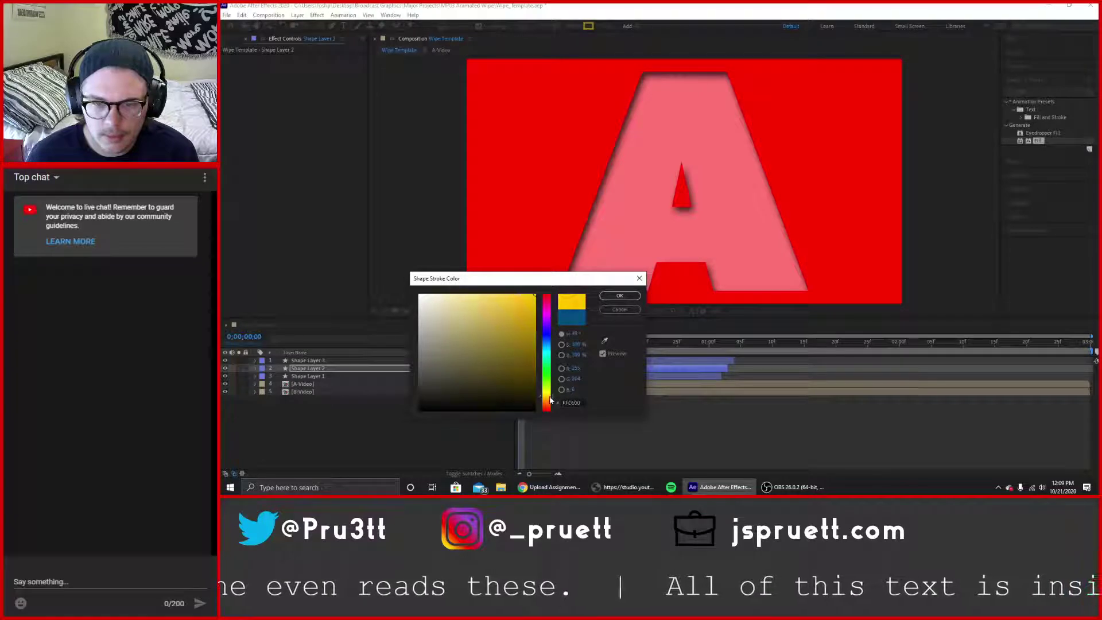
click(614, 296)
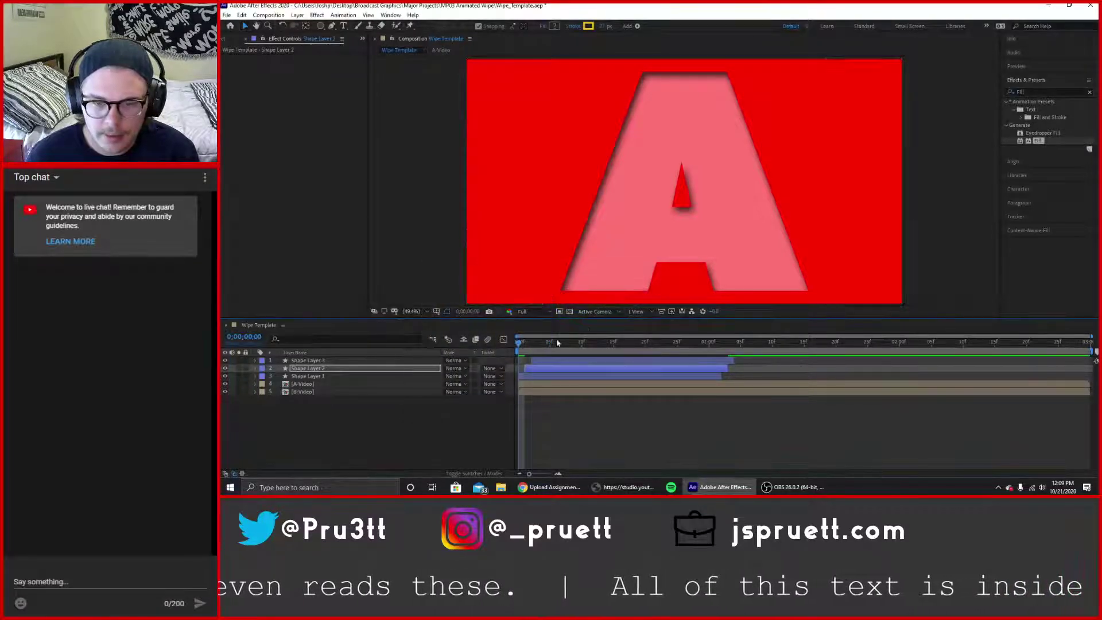
Change Shape Layer 3's stroke color to a vivid purple.
click(348, 360)
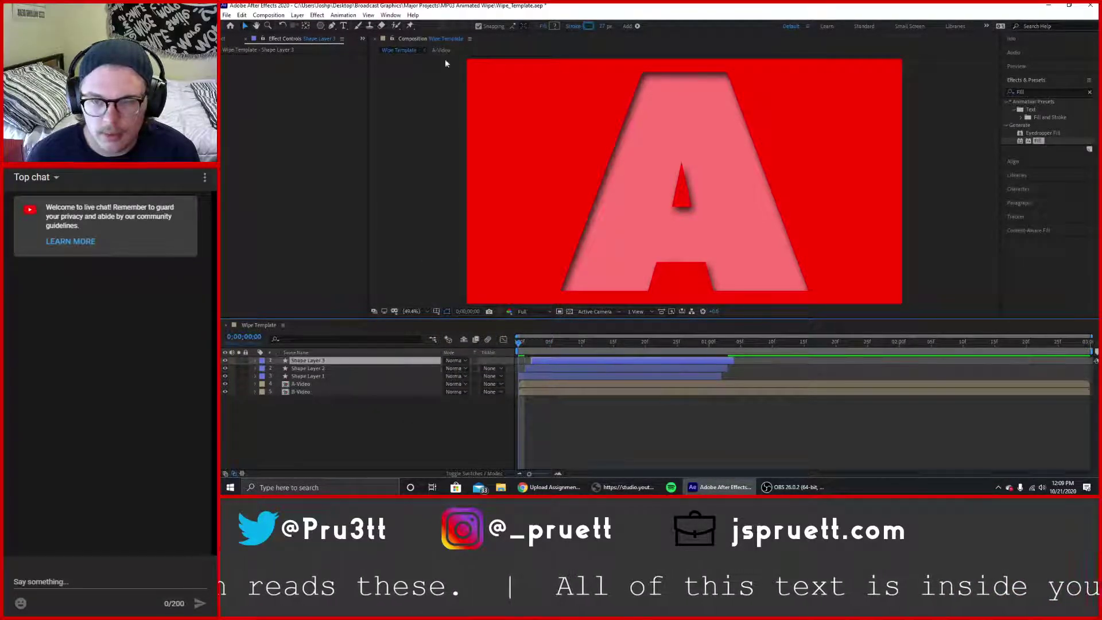
click(588, 26)
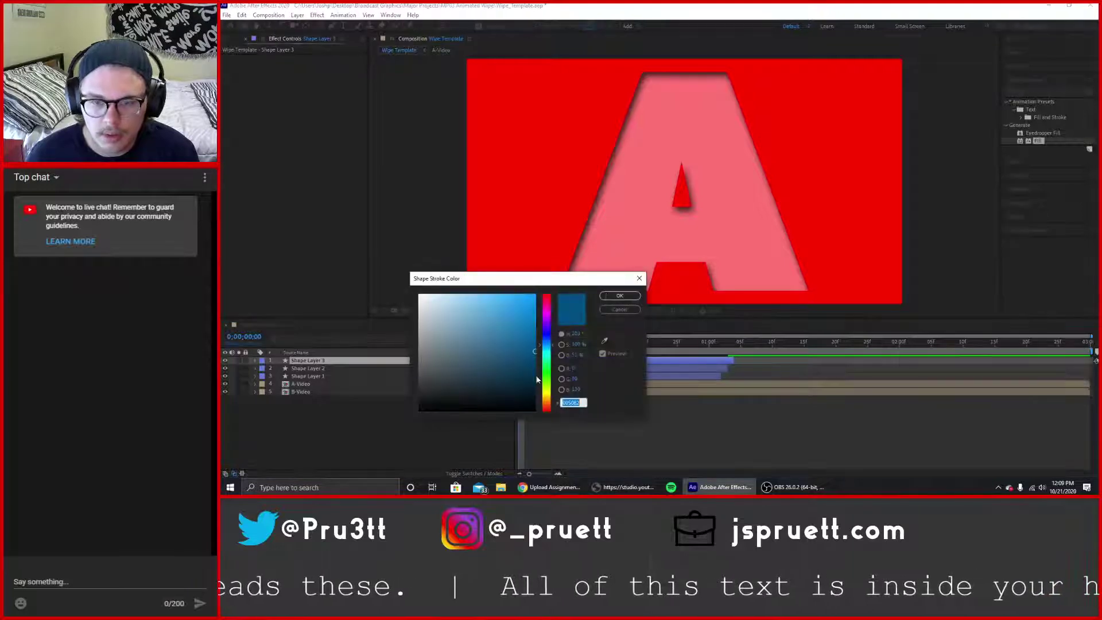
mouse_move(537, 379)
mouse_down()
mouse_move(544, 403)
mouse_move(558, 306)
mouse_move(554, 317)
mouse_up()
click(534, 312)
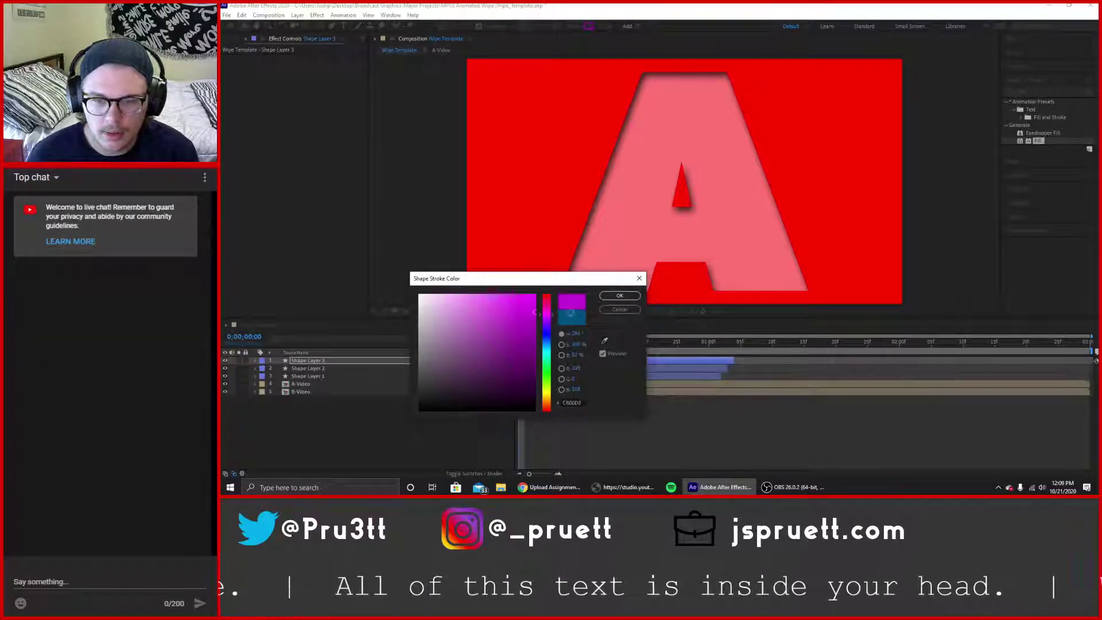
click(619, 296)
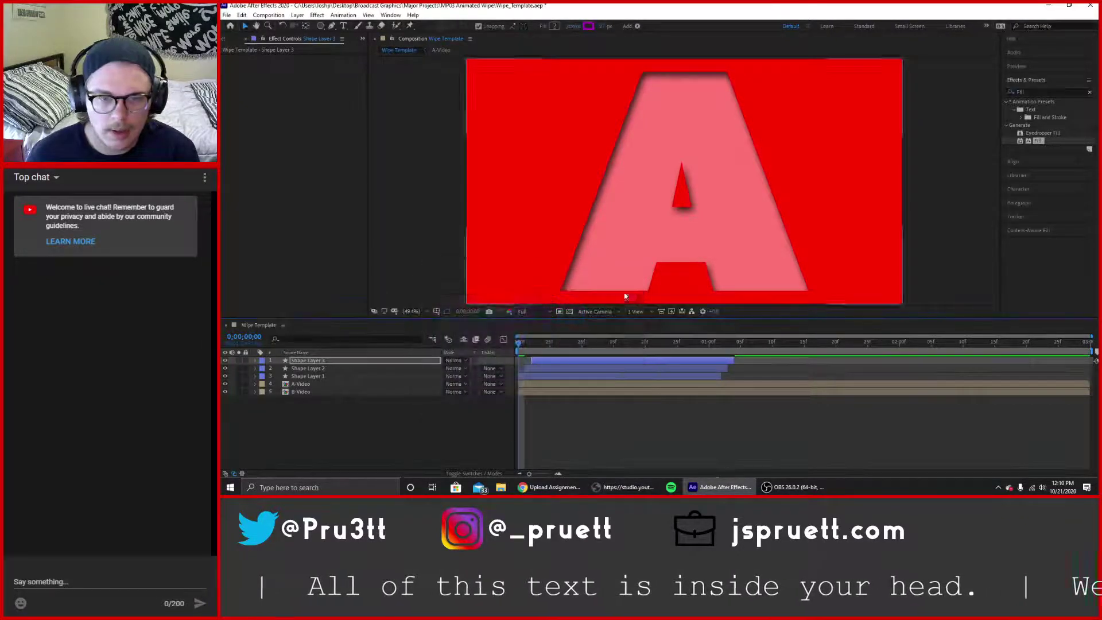
Stack Shape Layers 1, 2 and 3 in that order from the top, starting Shape Layer 2 at 0;00;00;02 and Shape Layer 3 at 0;00;00;04.
click(525, 348)
drag(526, 344, 578, 352)
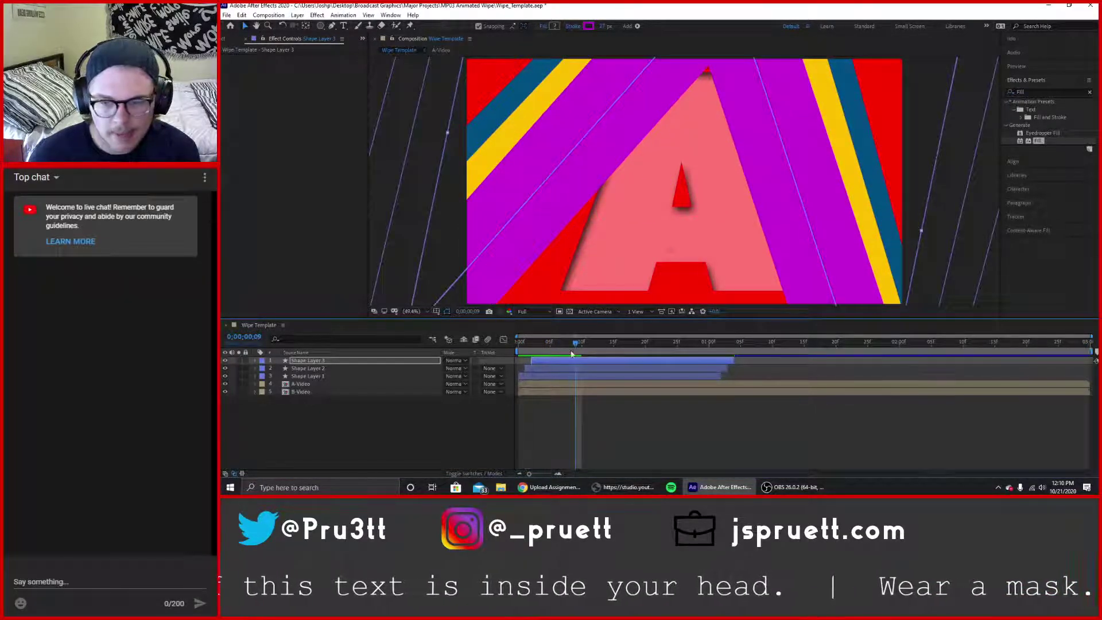
mouse_move(322, 376)
mouse_down()
mouse_move(335, 357)
mouse_move(330, 377)
mouse_up()
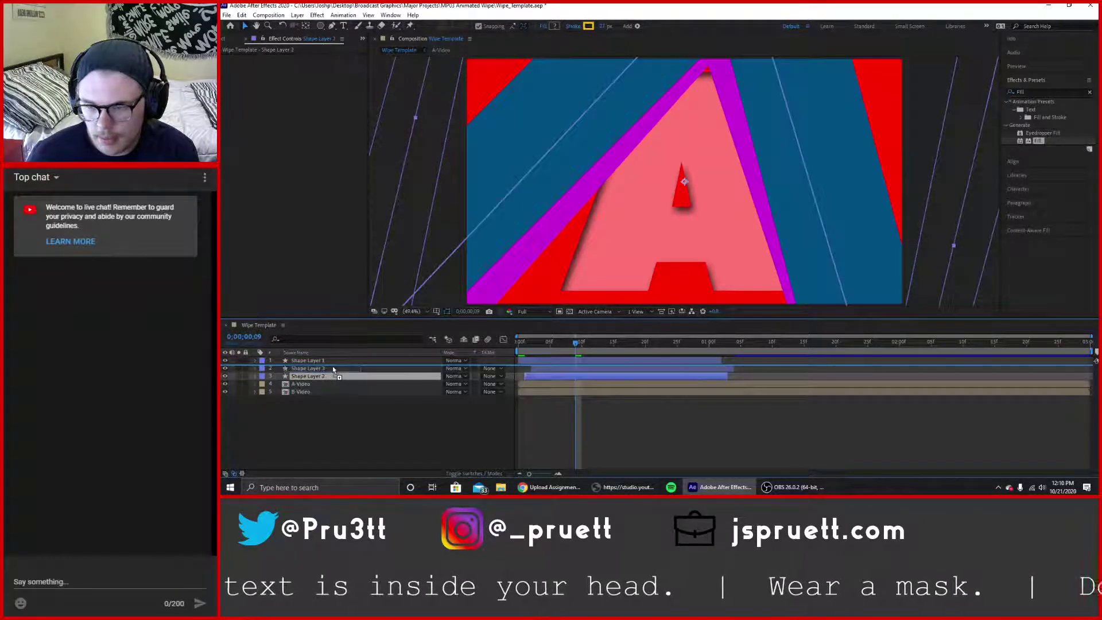
click(332, 368)
drag(570, 344, 558, 377)
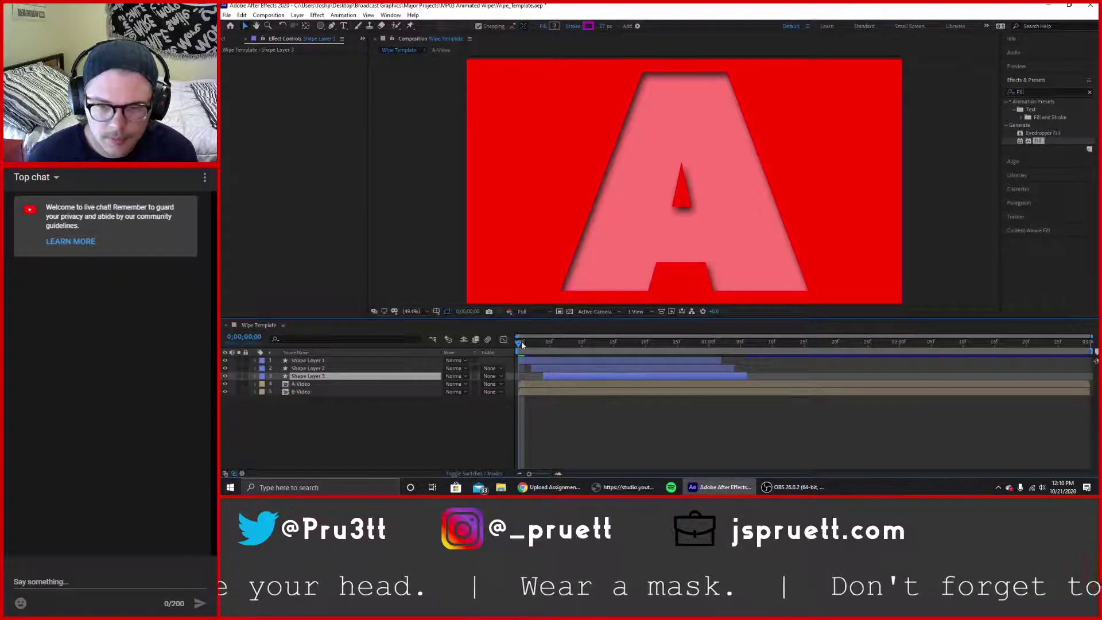
drag(521, 342, 561, 362)
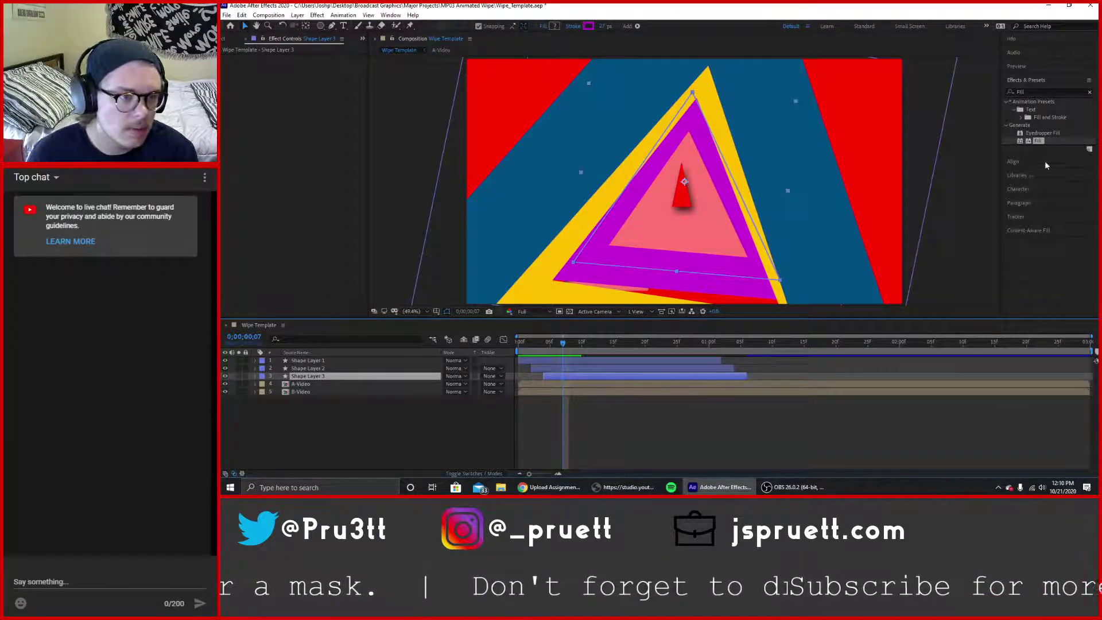
Look for color palette tools among the available panels and open an online color wheel in Chrome.
click(1020, 188)
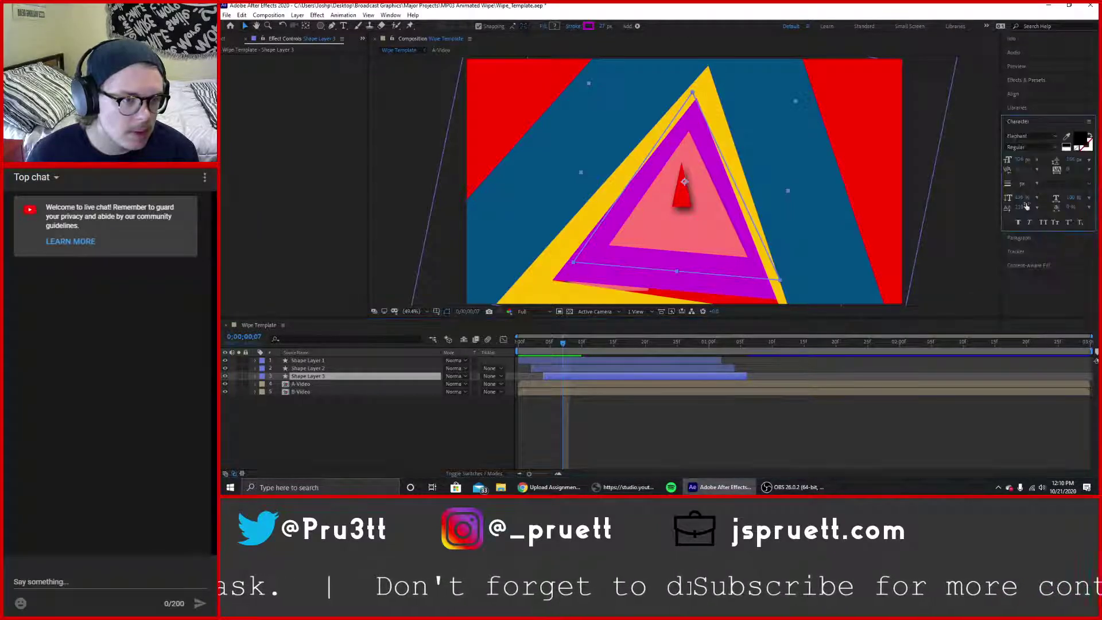
click(1021, 239)
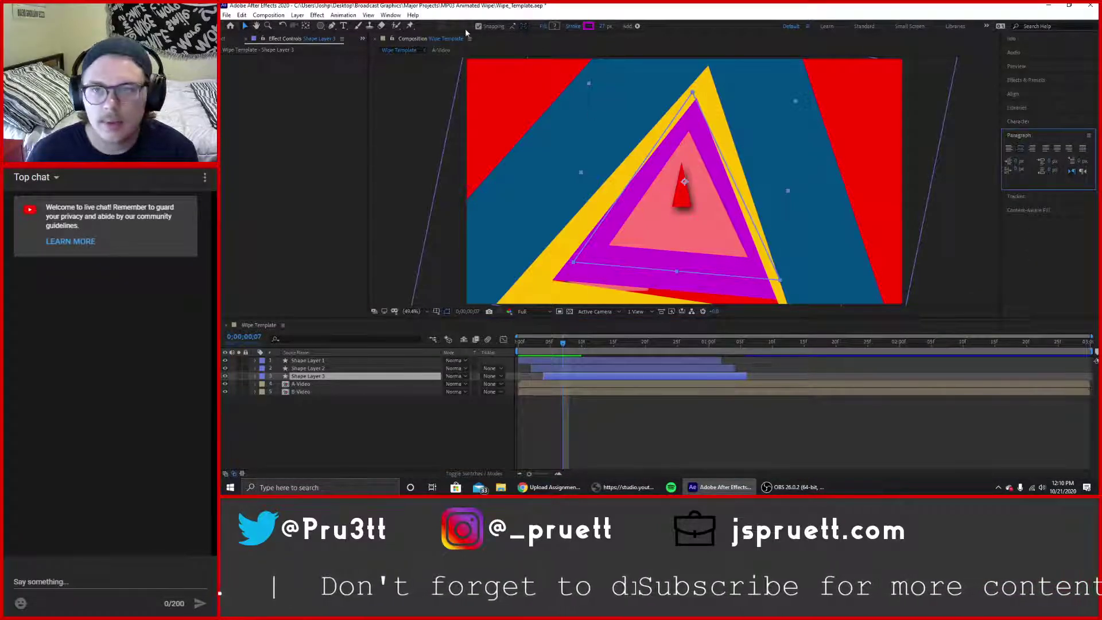
click(391, 15)
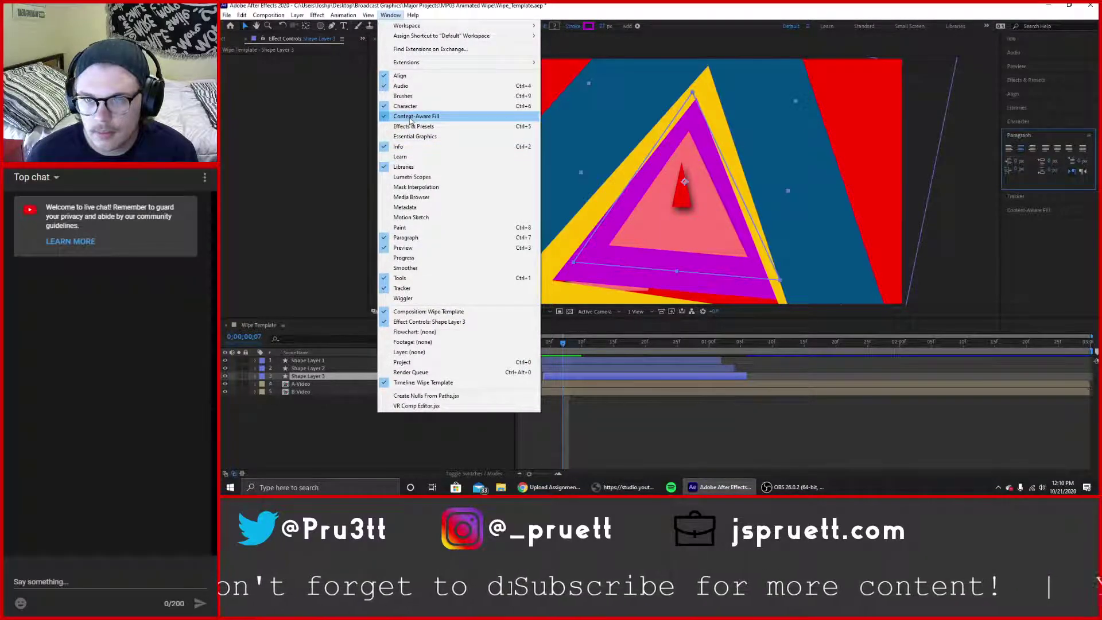
click(415, 227)
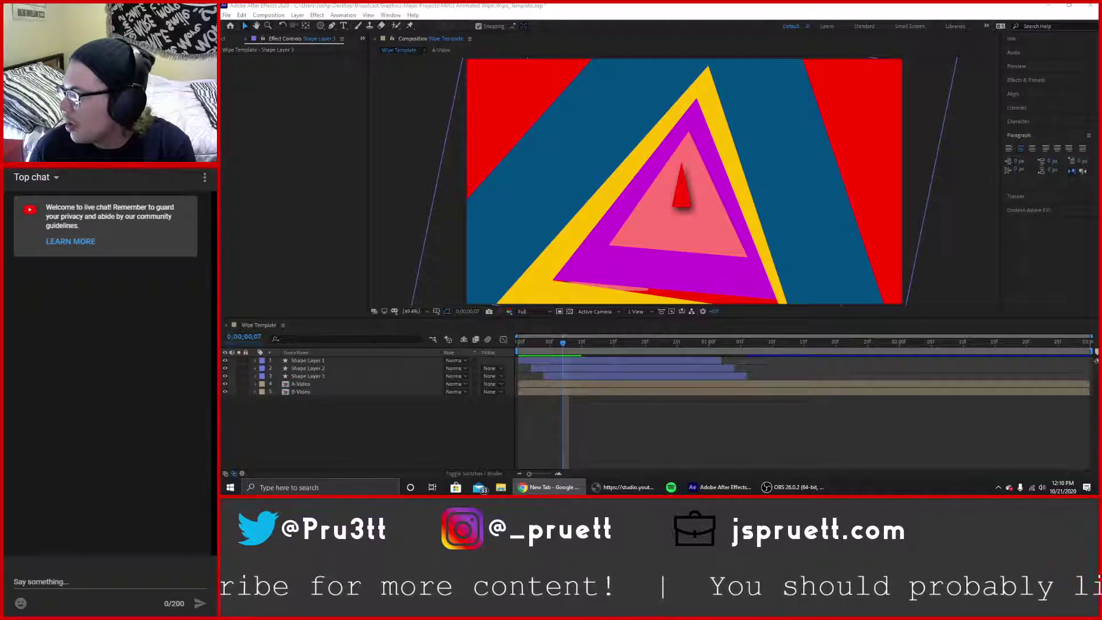
key(Return)
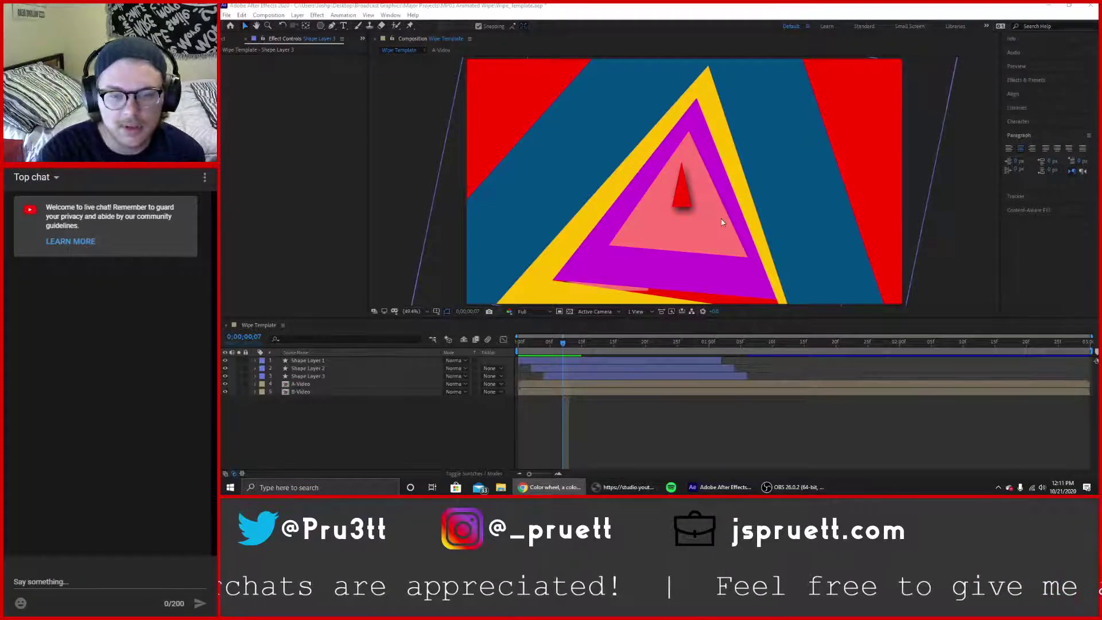
Duplicate Shape Layer 3, place the copy directly beneath it and start it at 0;00;00;06.
click(339, 376)
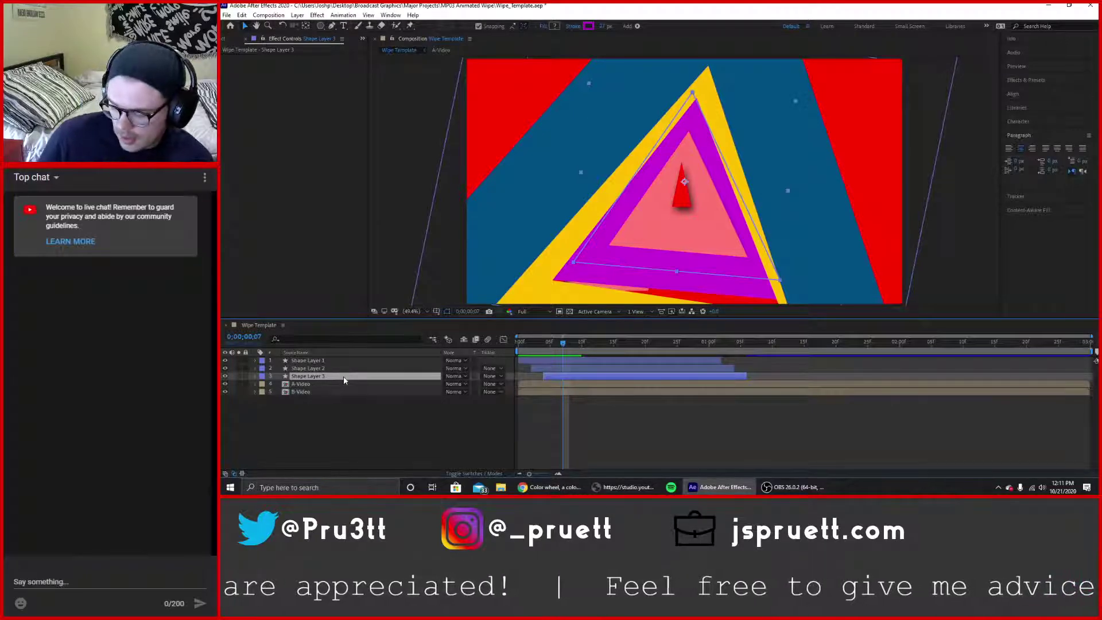
key(ctrl+d)
drag(343, 378, 328, 384)
drag(605, 384, 618, 384)
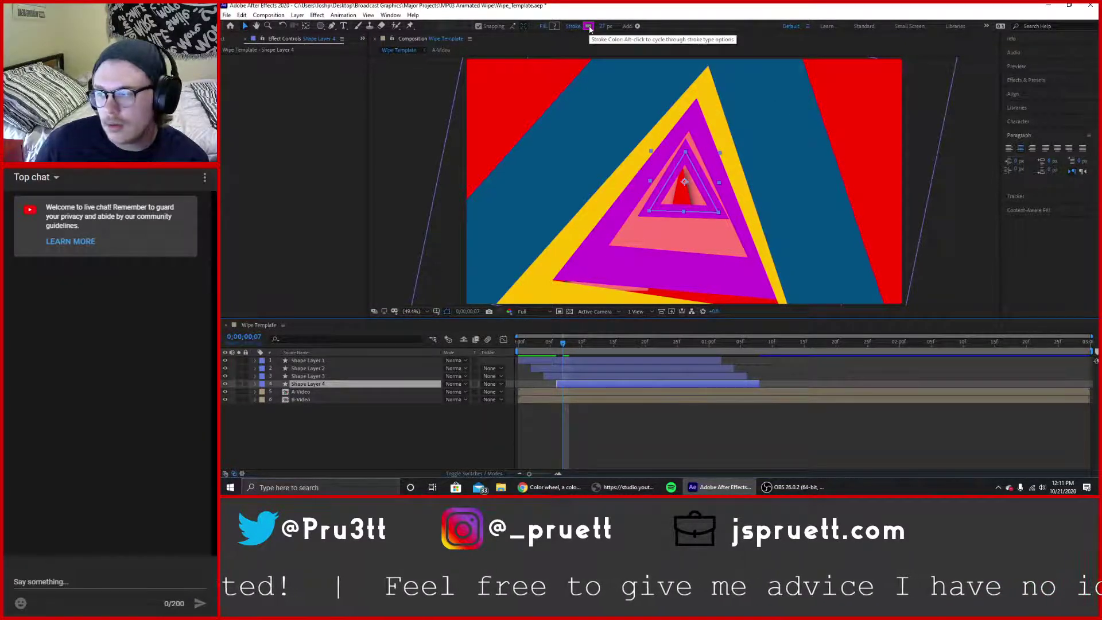
click(588, 26)
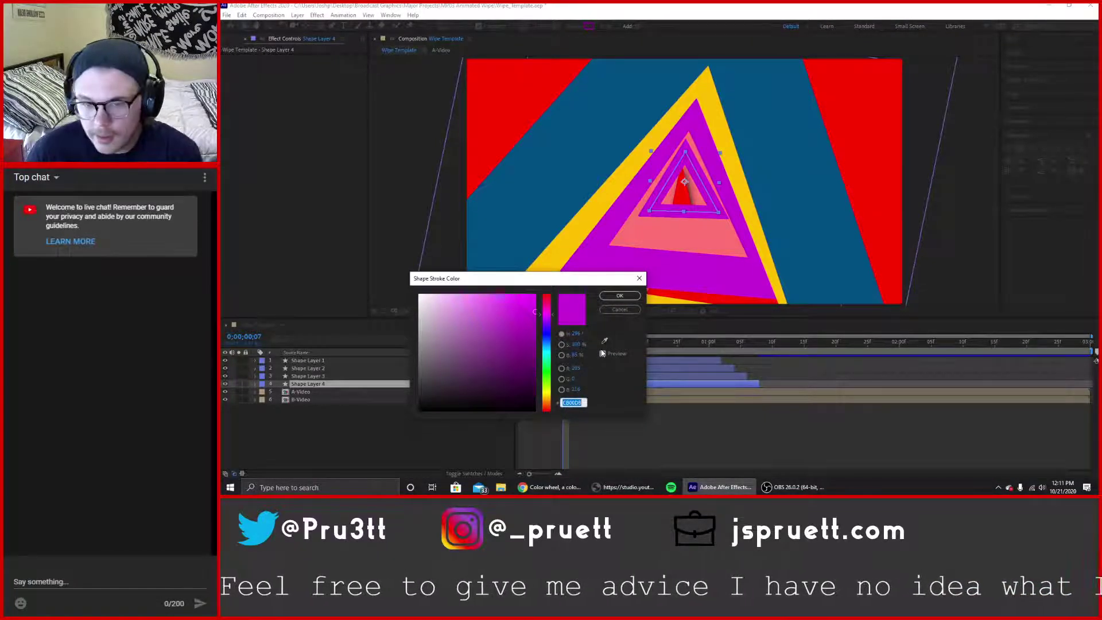
text(F5F5F5)
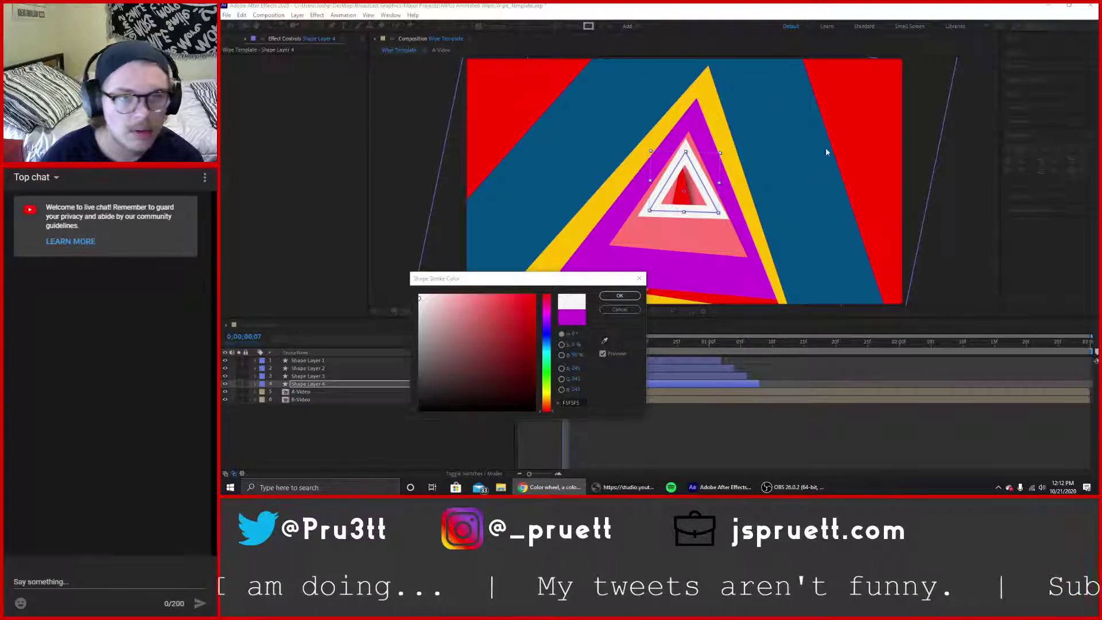
click(632, 311)
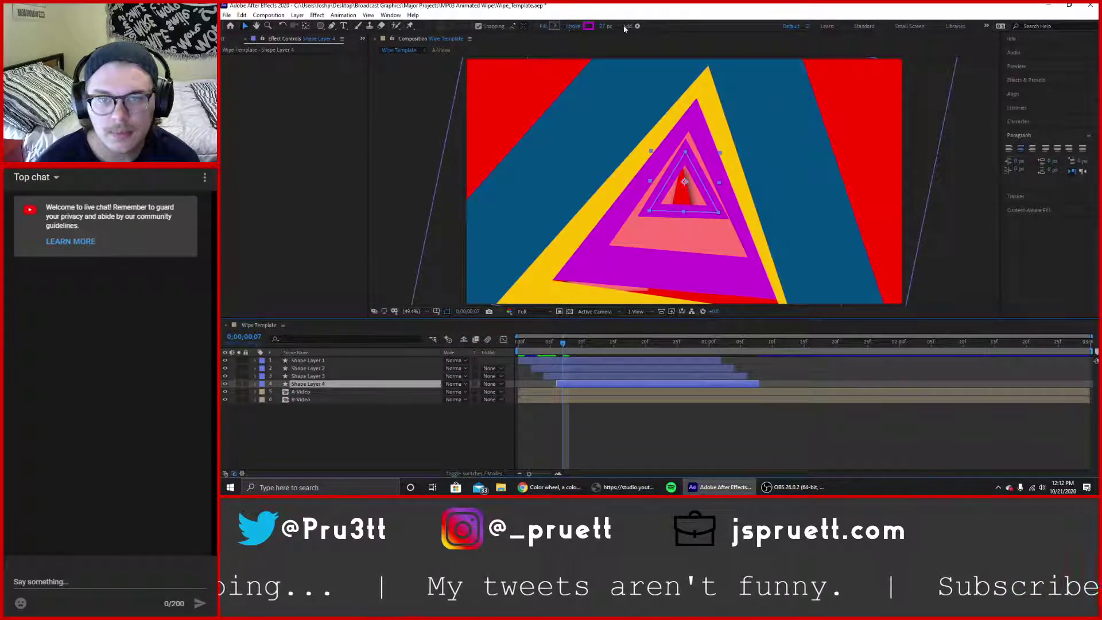
Show the Motion Graphics library and set Shape Layer 4's stroke to the orange-red sampled from the Animated Wipe Palette color theme.
click(391, 16)
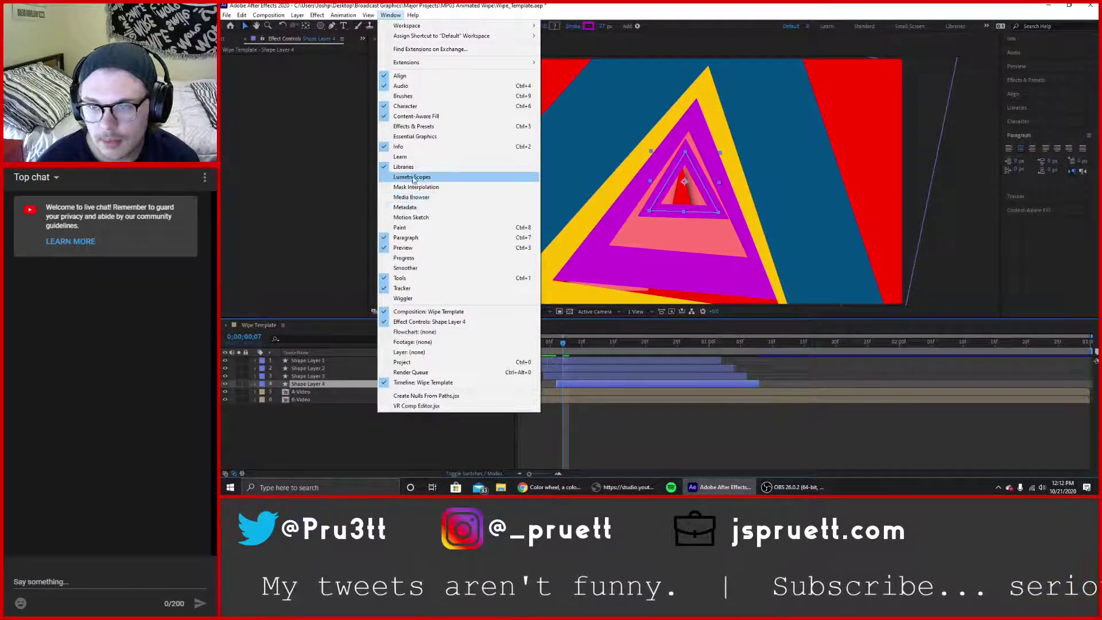
click(1064, 251)
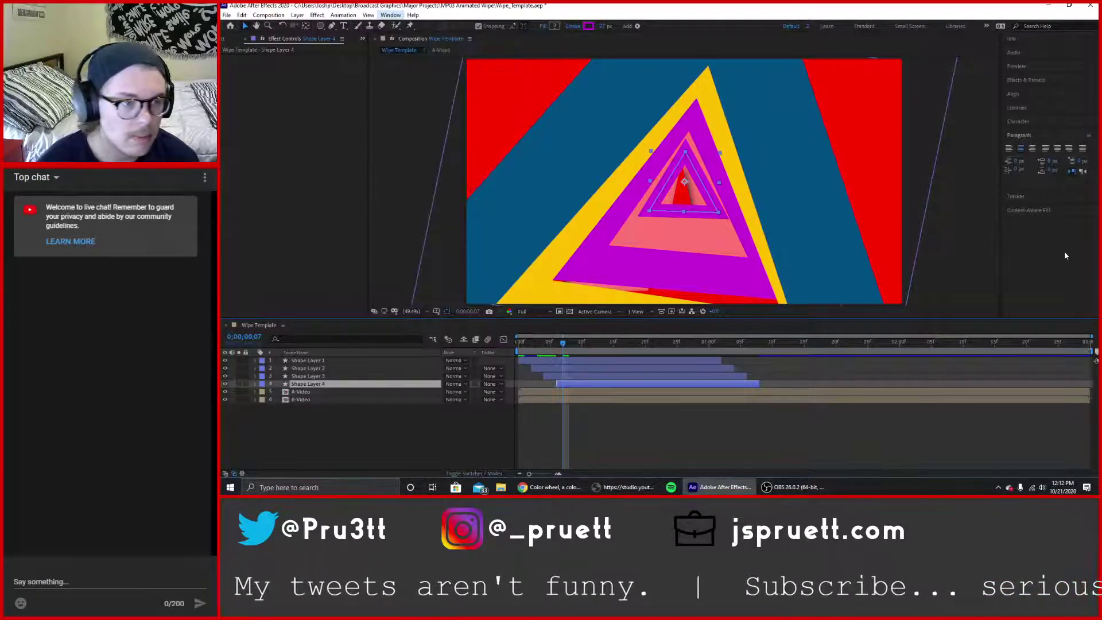
click(1043, 109)
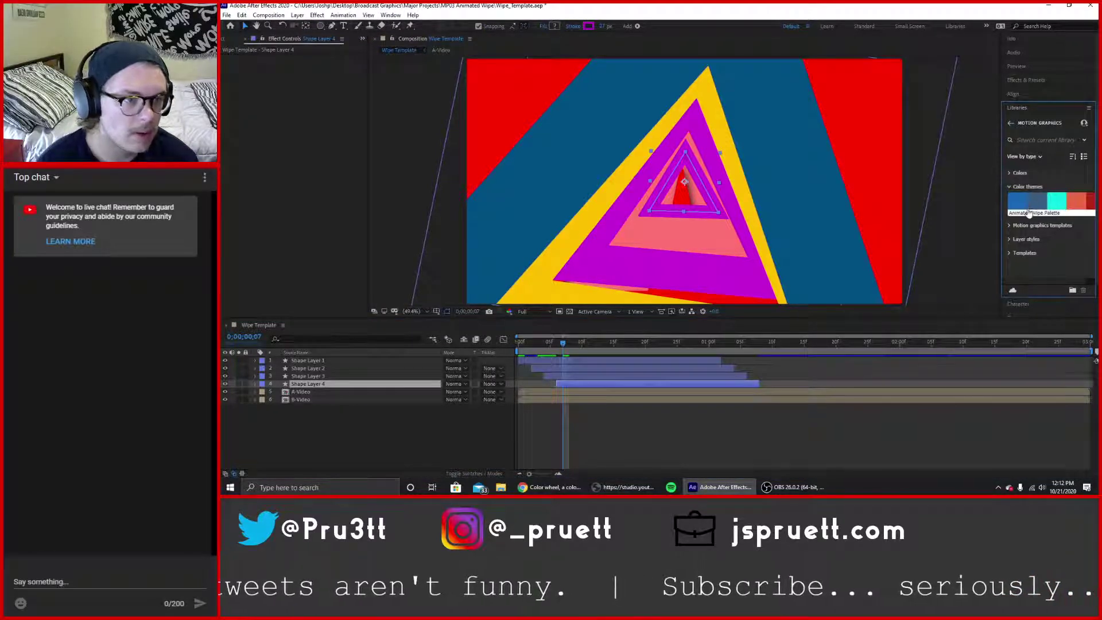
click(588, 26)
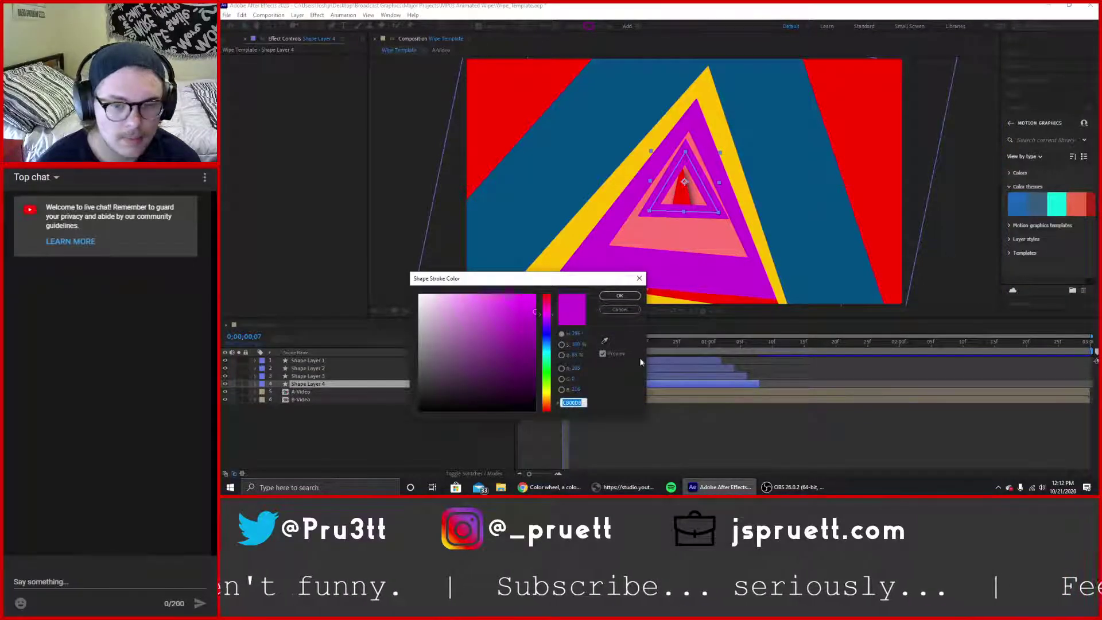
click(604, 341)
click(1080, 206)
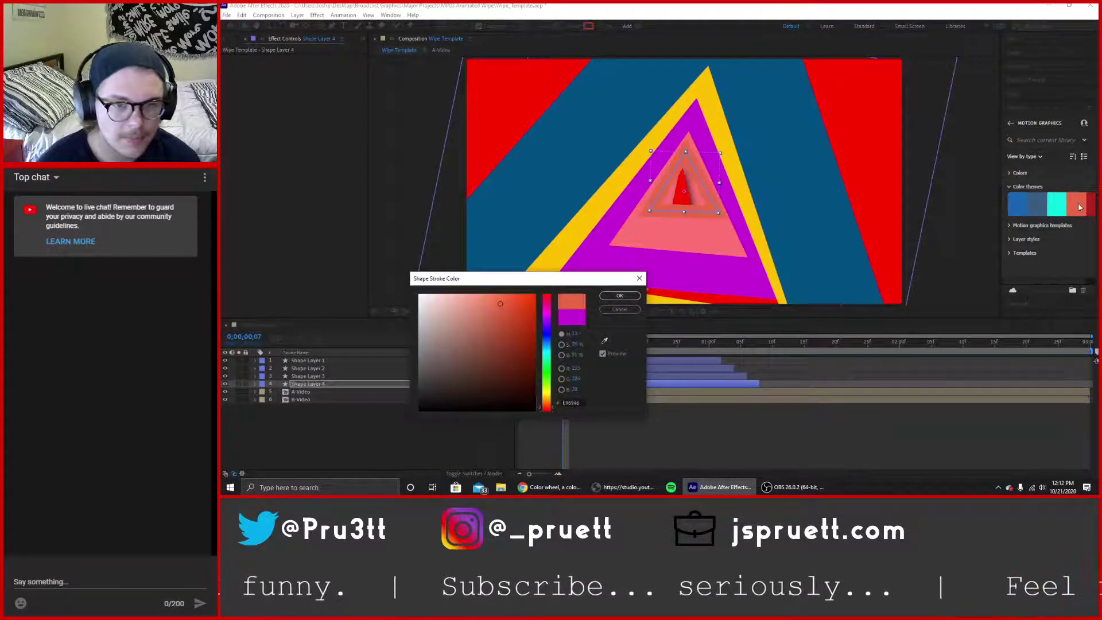
click(620, 295)
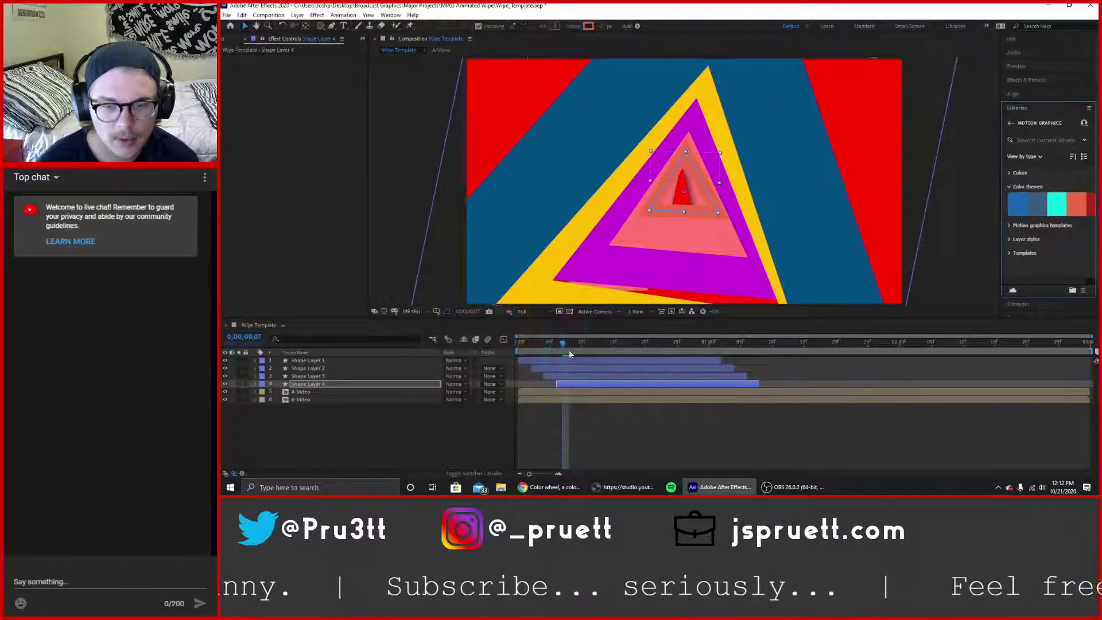
Set Shape Layer 3's stroke to the turquoise sampled from the Animated Wipe Palette color theme.
click(417, 376)
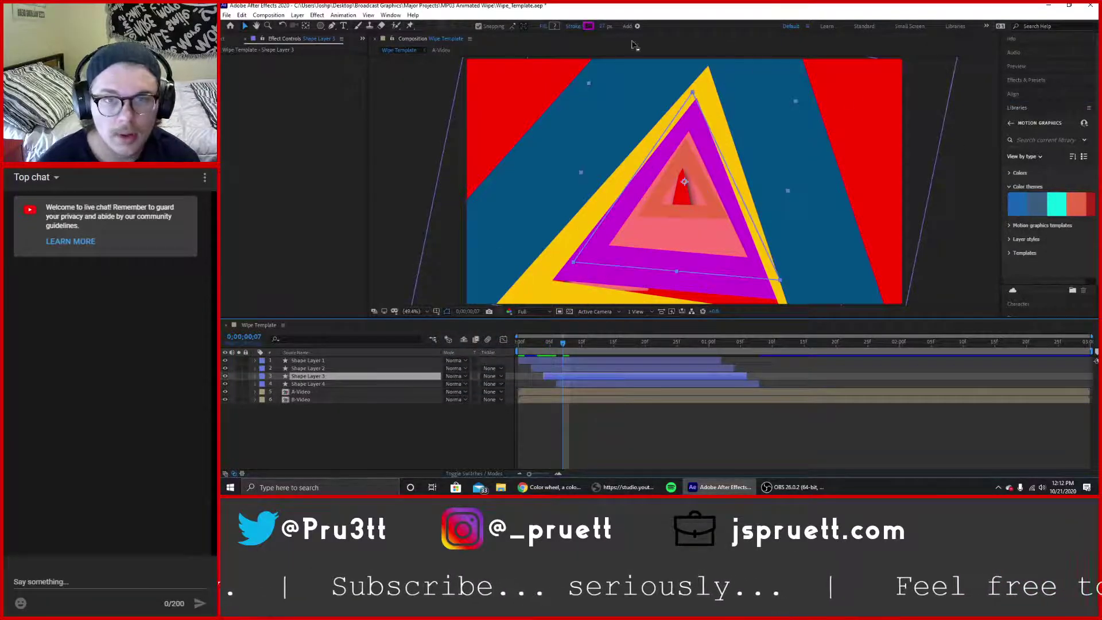
click(588, 25)
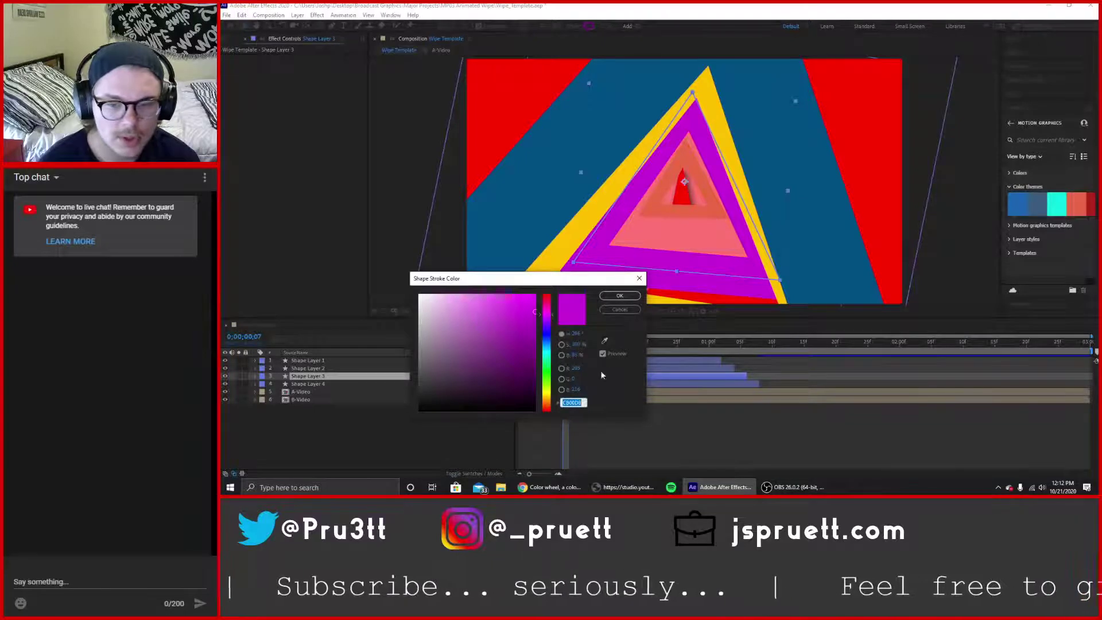
click(604, 342)
click(1057, 204)
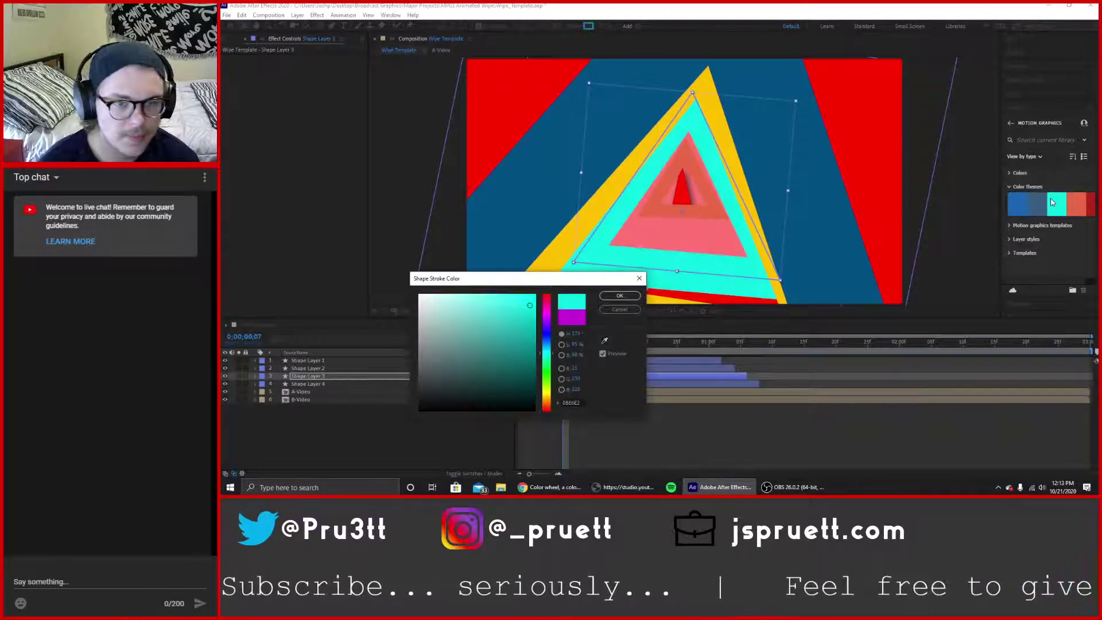
click(619, 295)
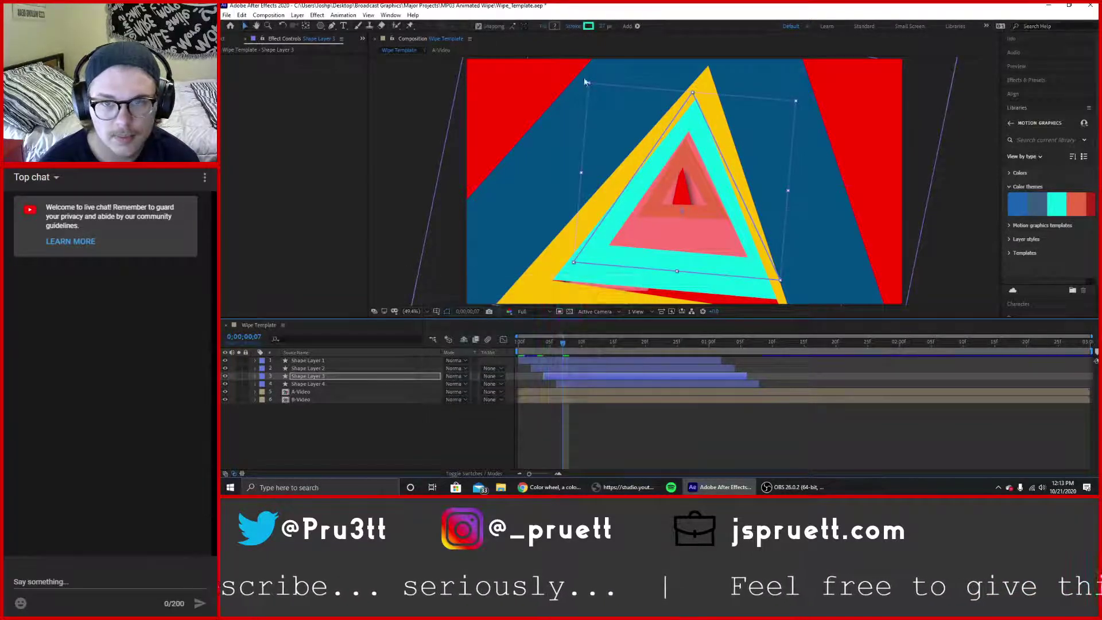
Set Shape Layer 2's stroke to the slate blue sampled from the Animated Wipe Palette color theme.
click(424, 368)
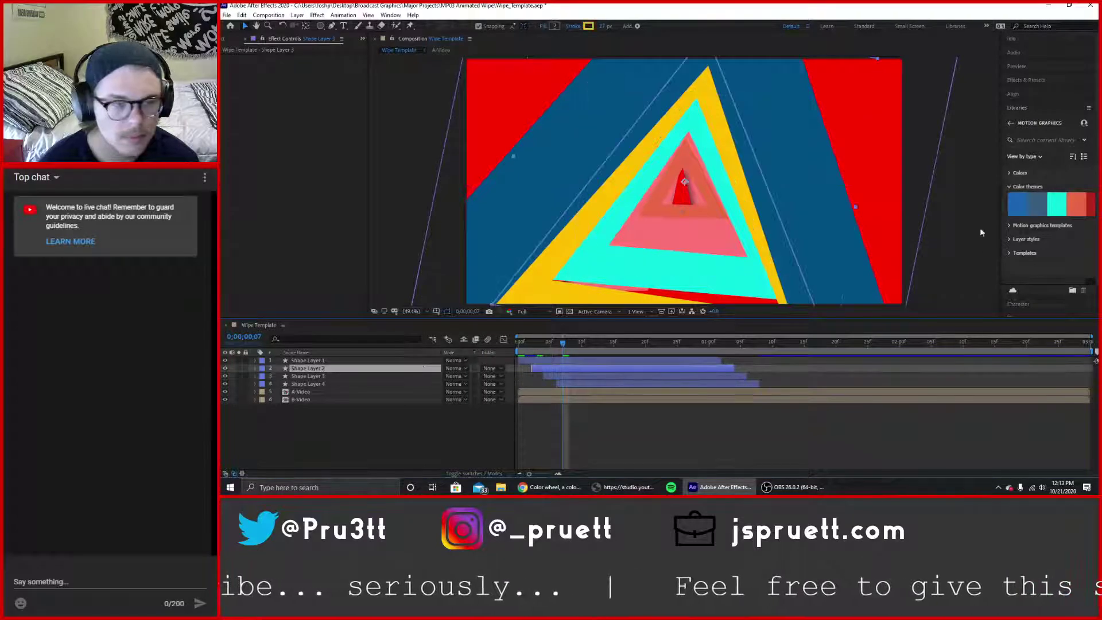
click(588, 26)
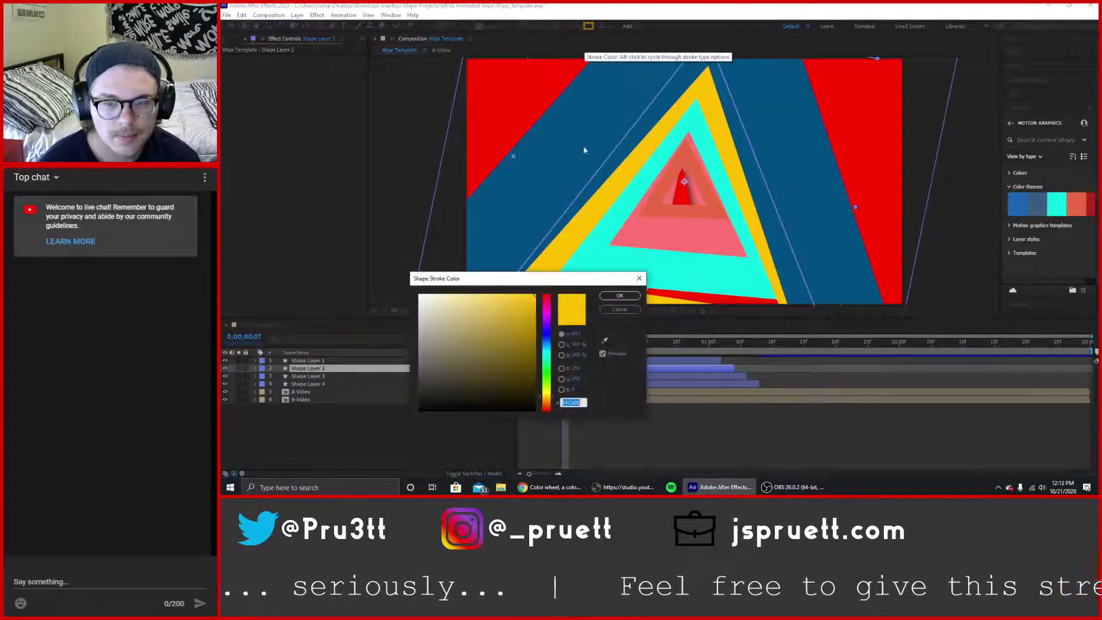
click(604, 341)
click(1039, 205)
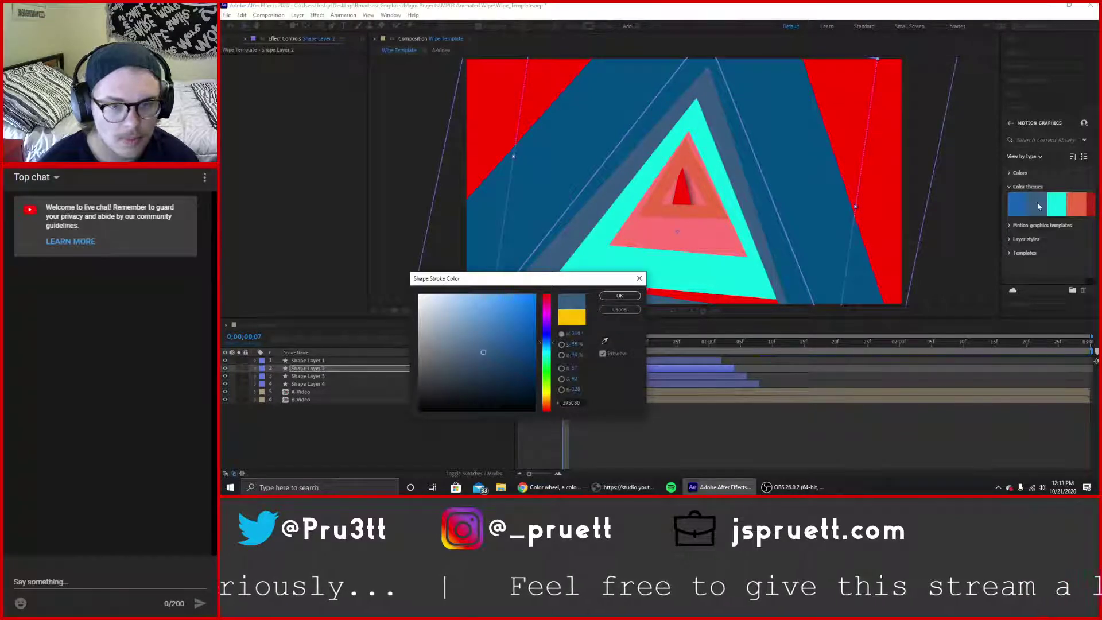
click(620, 296)
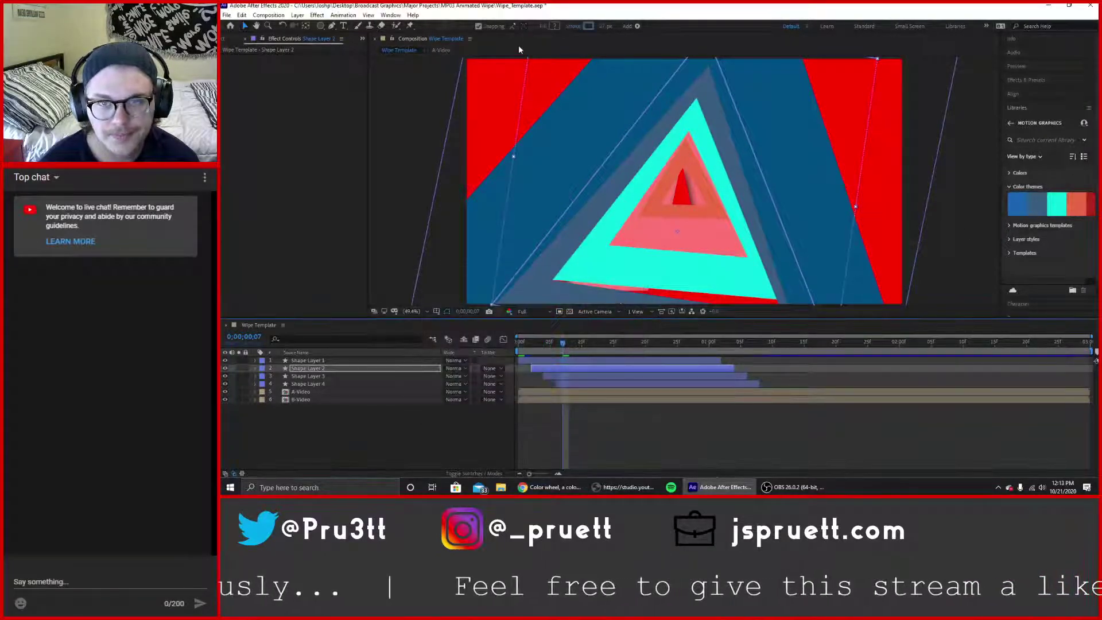
Set Shape Layer 1's stroke to the blue sampled from the Animated Wipe Palette color theme.
click(407, 361)
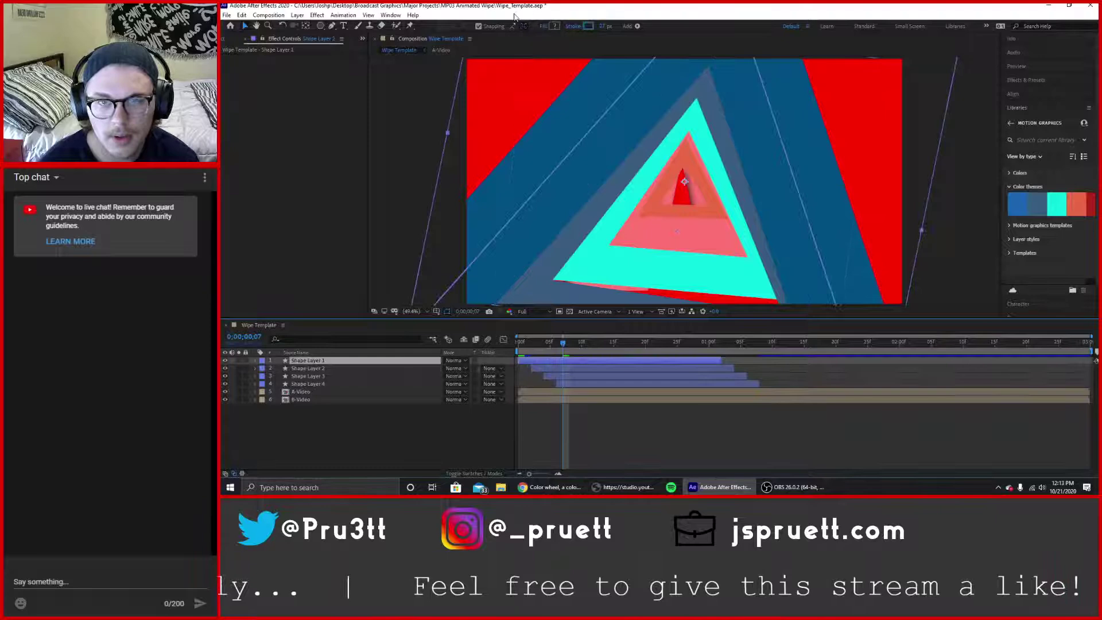
click(588, 26)
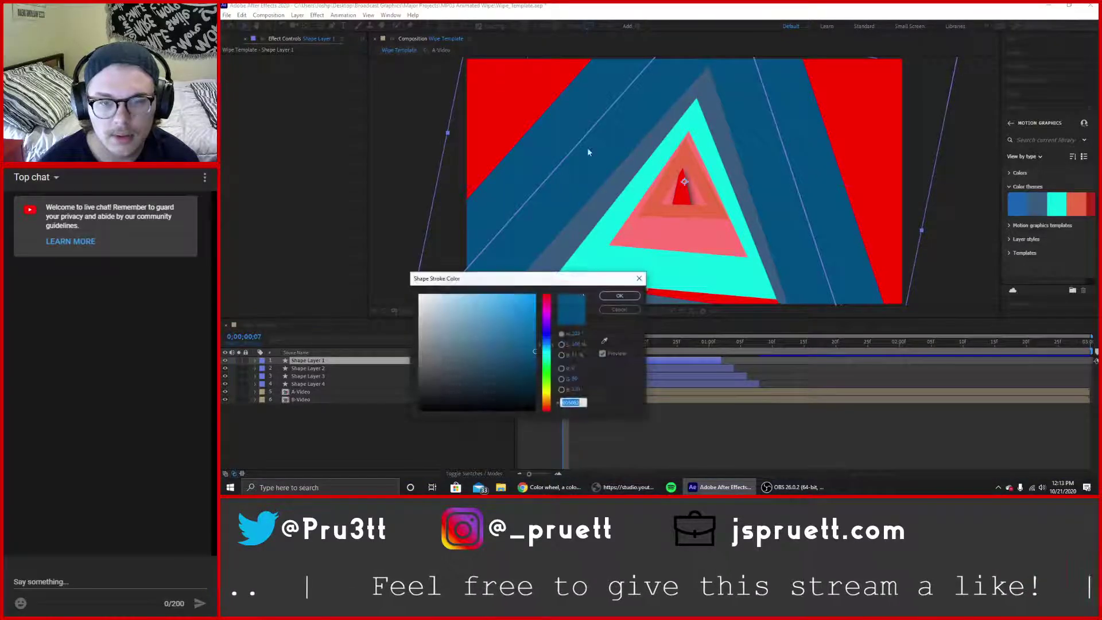
click(604, 342)
click(1014, 208)
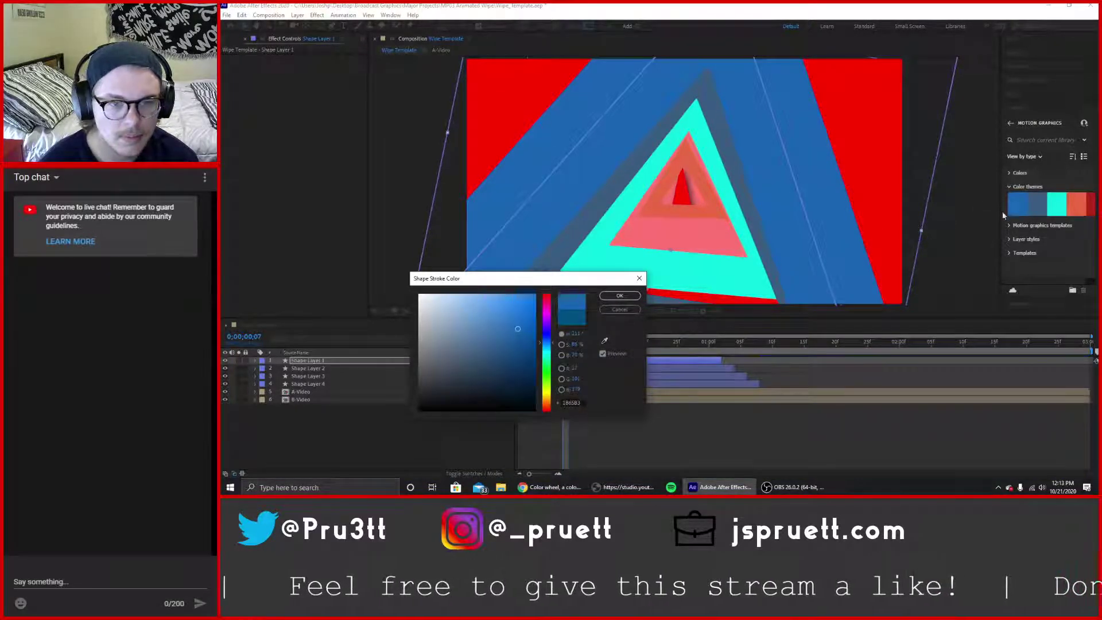
click(620, 295)
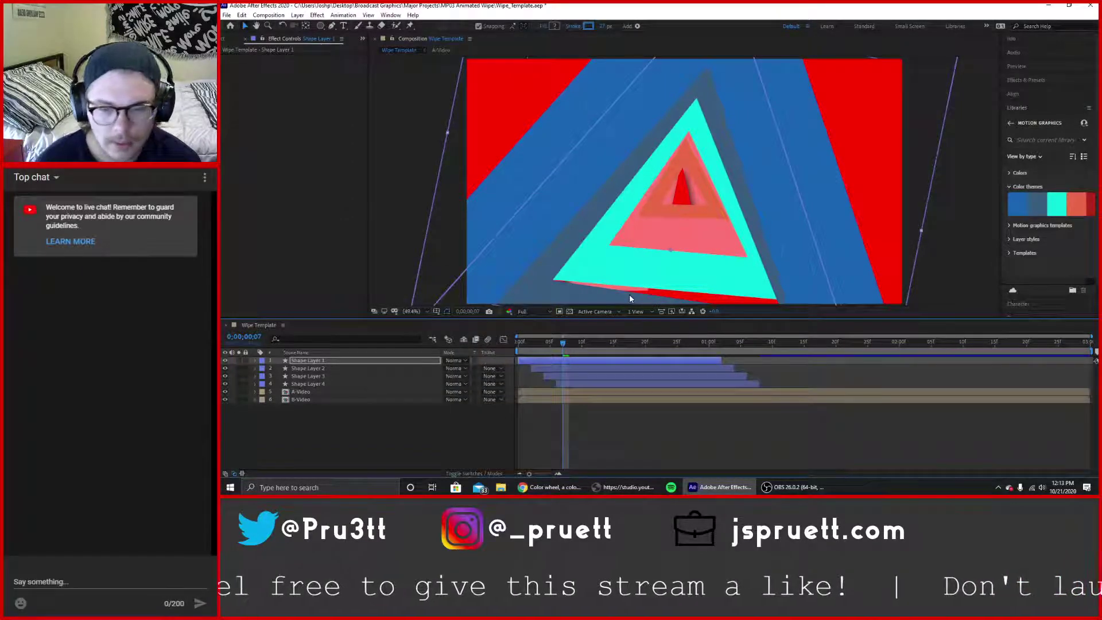
Duplicate Shape Layer 4, place the copy directly beneath it and start it at 0;00;00;08.
click(351, 384)
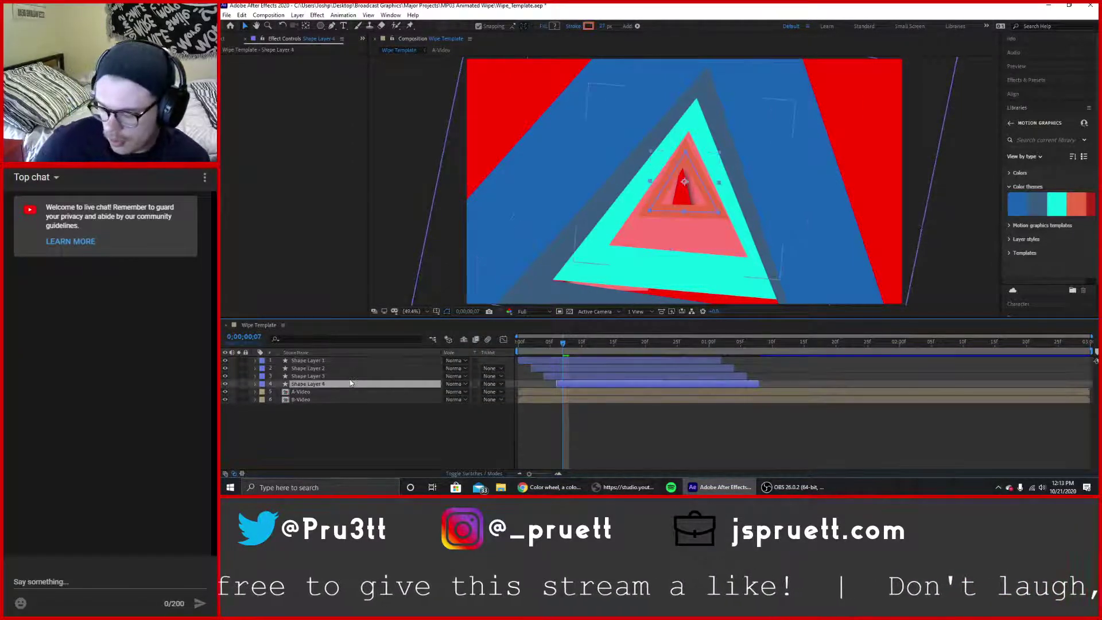
key(ctrl+d)
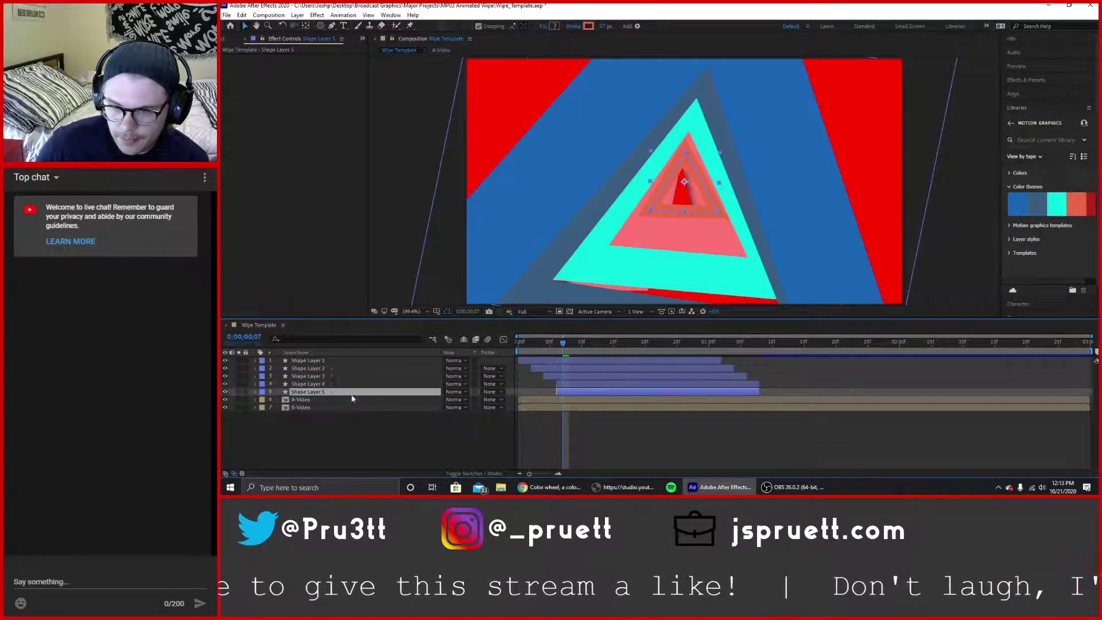
drag(574, 391, 588, 390)
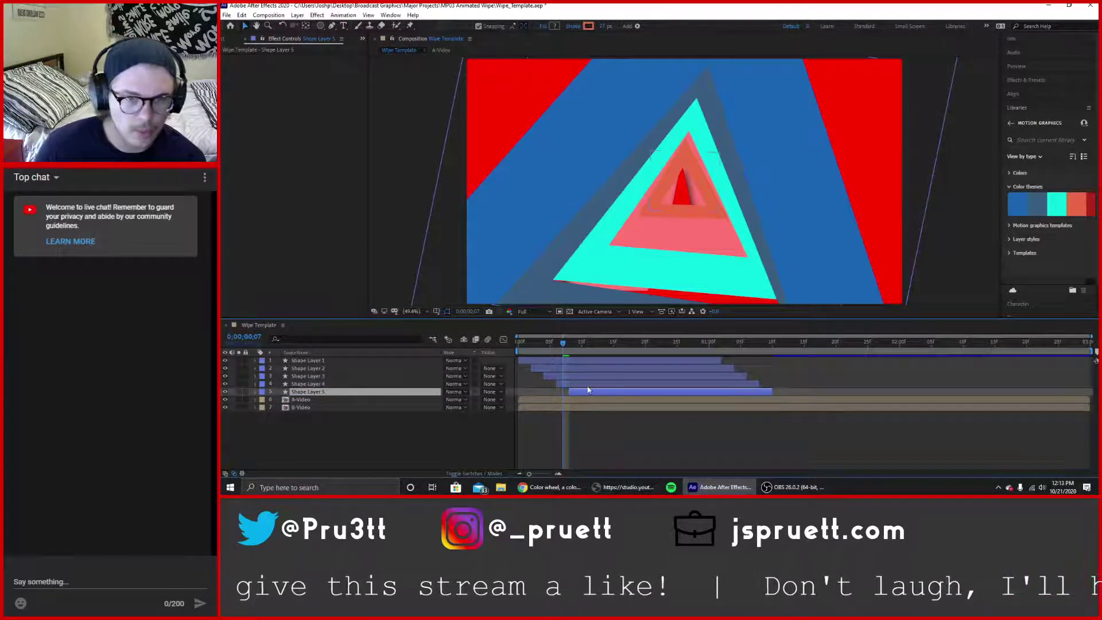
Set Shape Layer 5's stroke to the dark red sampled from the Animated Wipe Palette color theme.
click(588, 26)
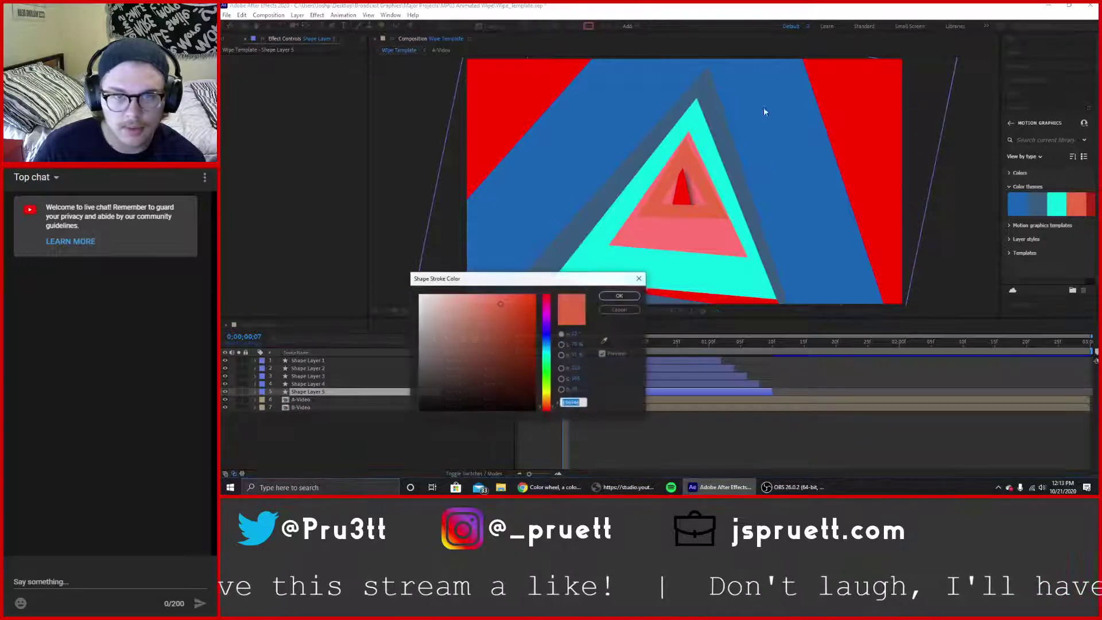
click(604, 341)
click(1095, 205)
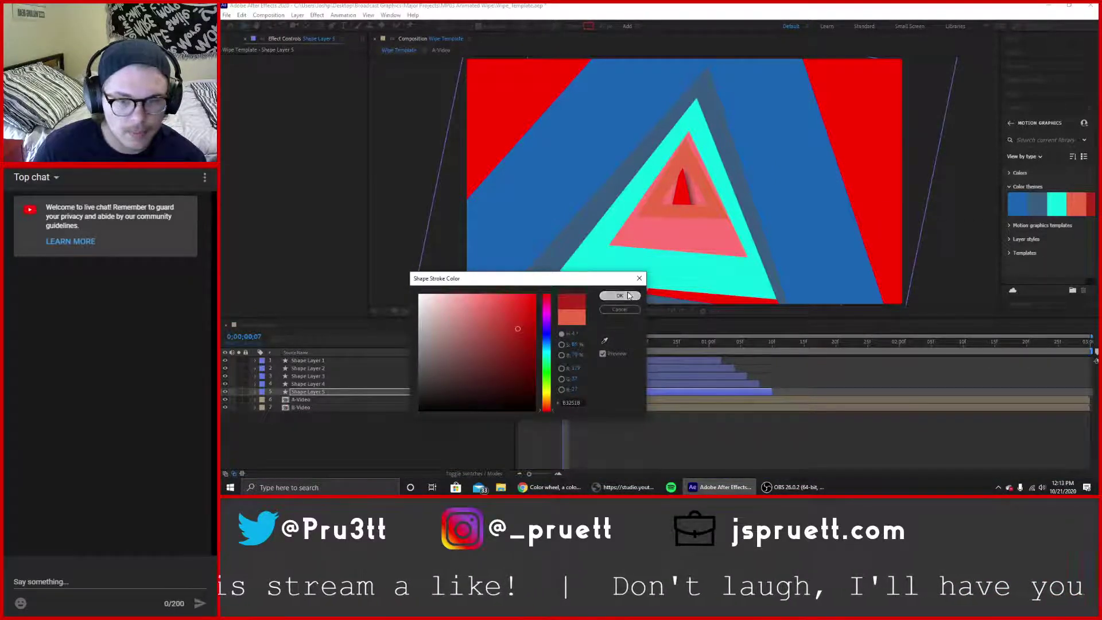
click(620, 296)
Restagger Shape Layers 2 to 5 so each starts three frames after the layer above, previewing the wipe before and after.
mouse_move(567, 346)
mouse_down()
mouse_move(600, 348)
mouse_move(476, 341)
mouse_up()
key(space)
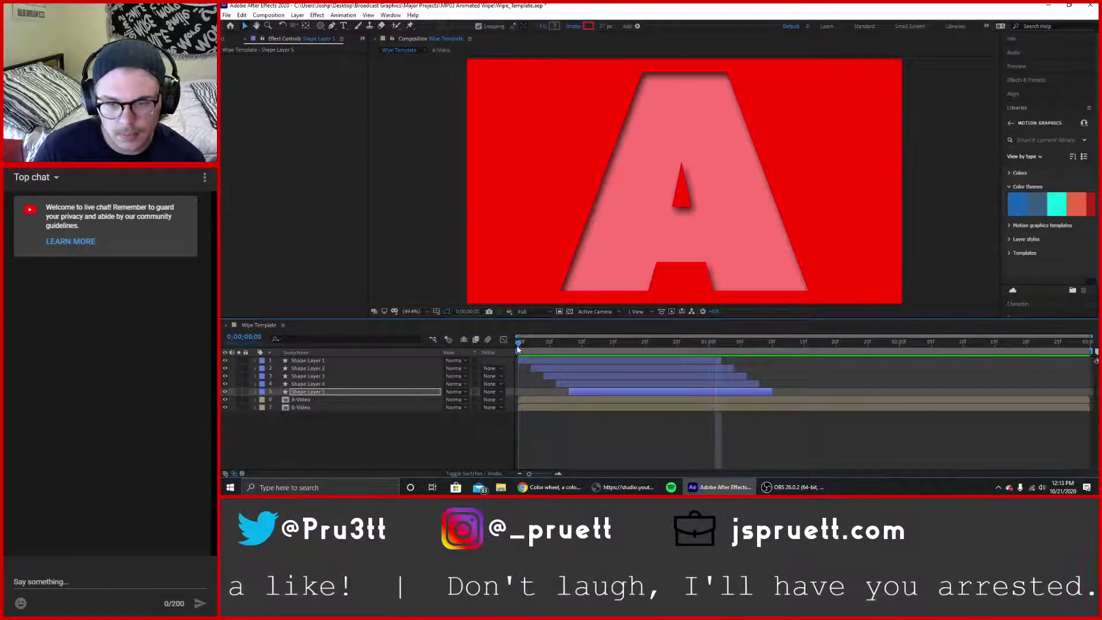
click(554, 369)
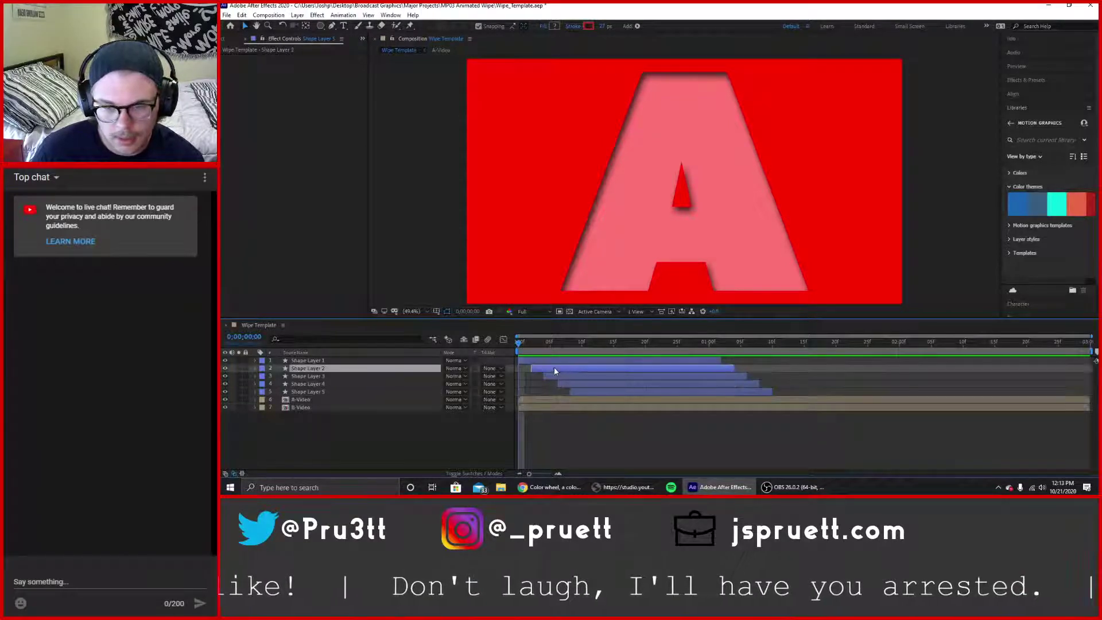
drag(554, 370, 615, 396)
click(570, 386)
click(591, 391)
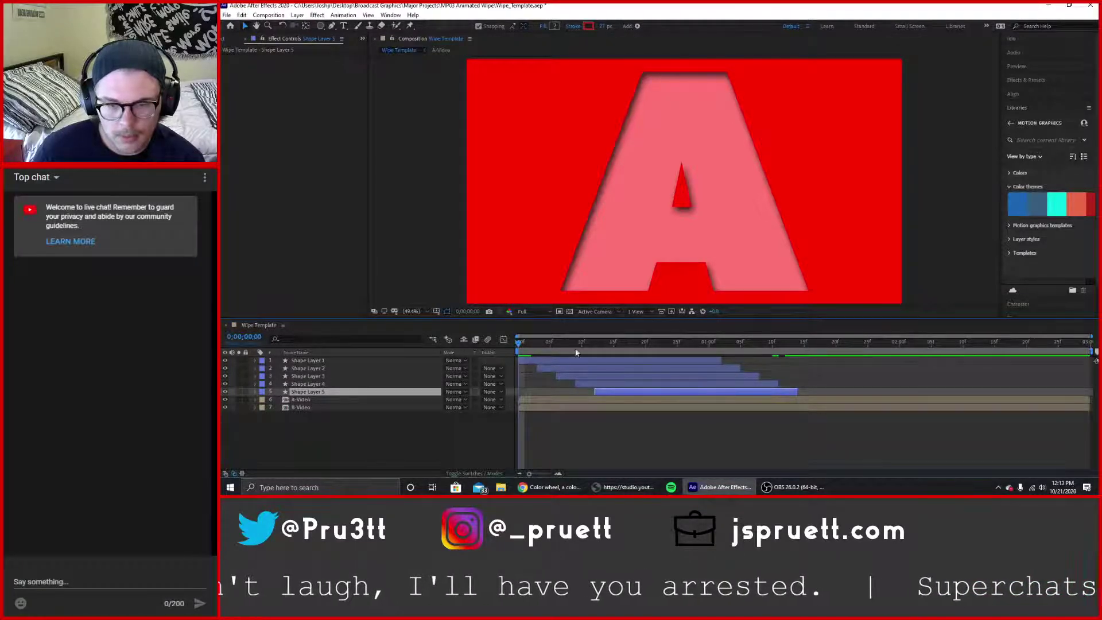
key(space)
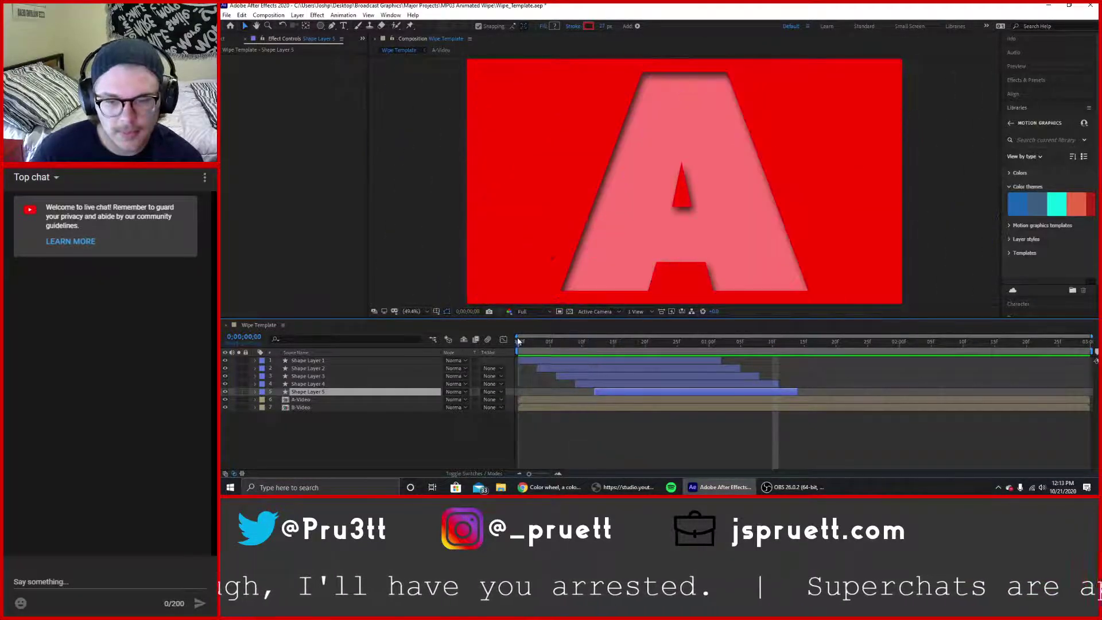
At 0;00;01;10, duplicate Shape Layer 5, place the copy directly beneath it and start it at 0;00;00;15.
drag(518, 341, 771, 374)
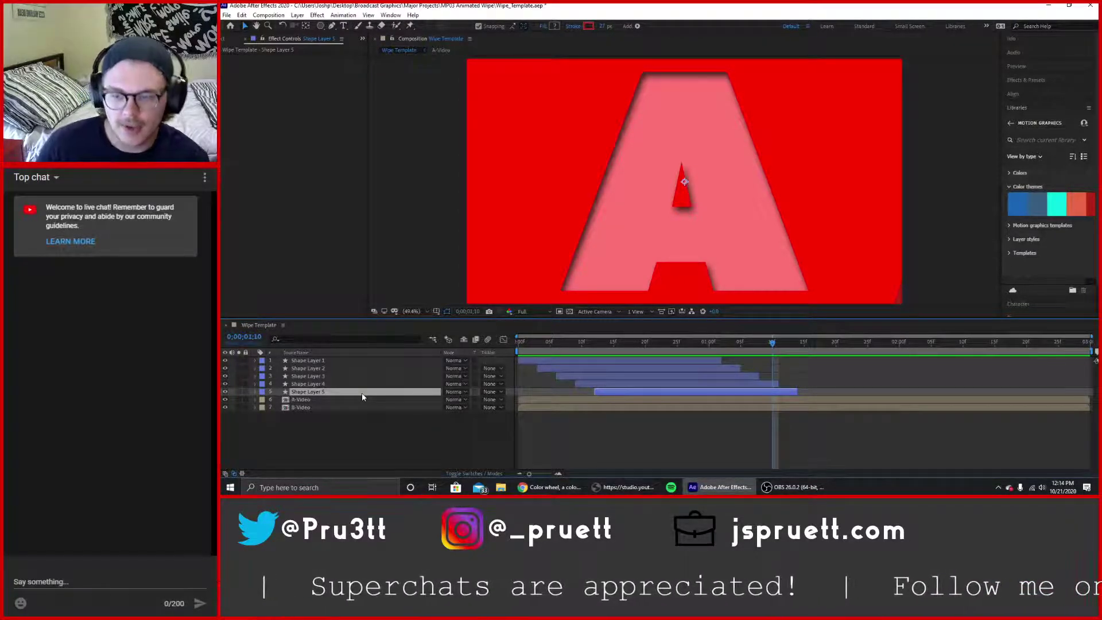
key(ctrl+d)
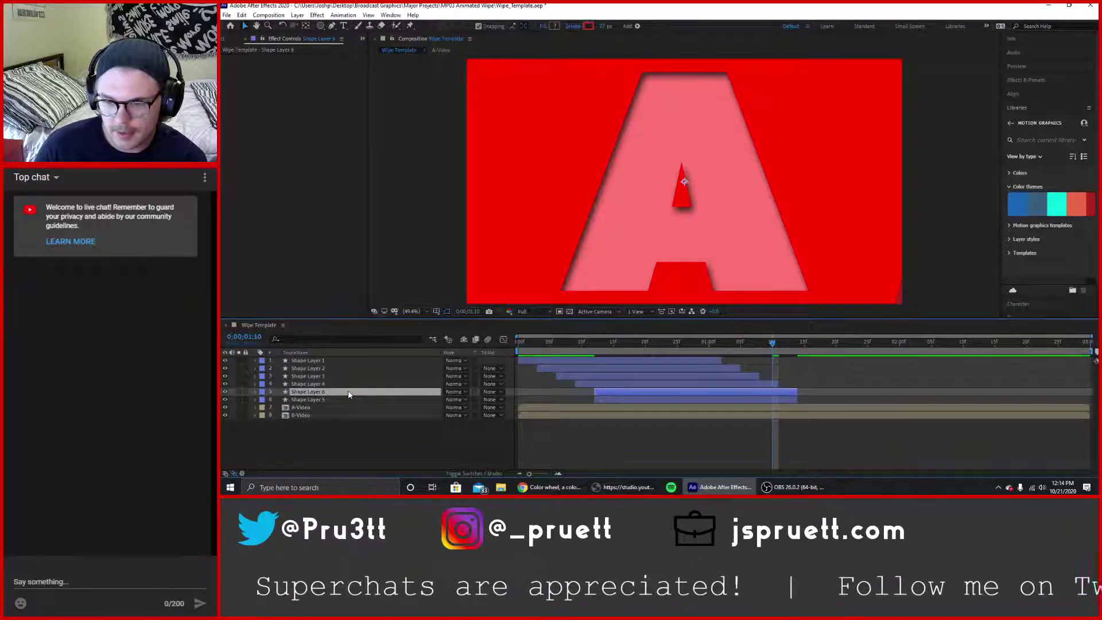
drag(362, 393, 346, 401)
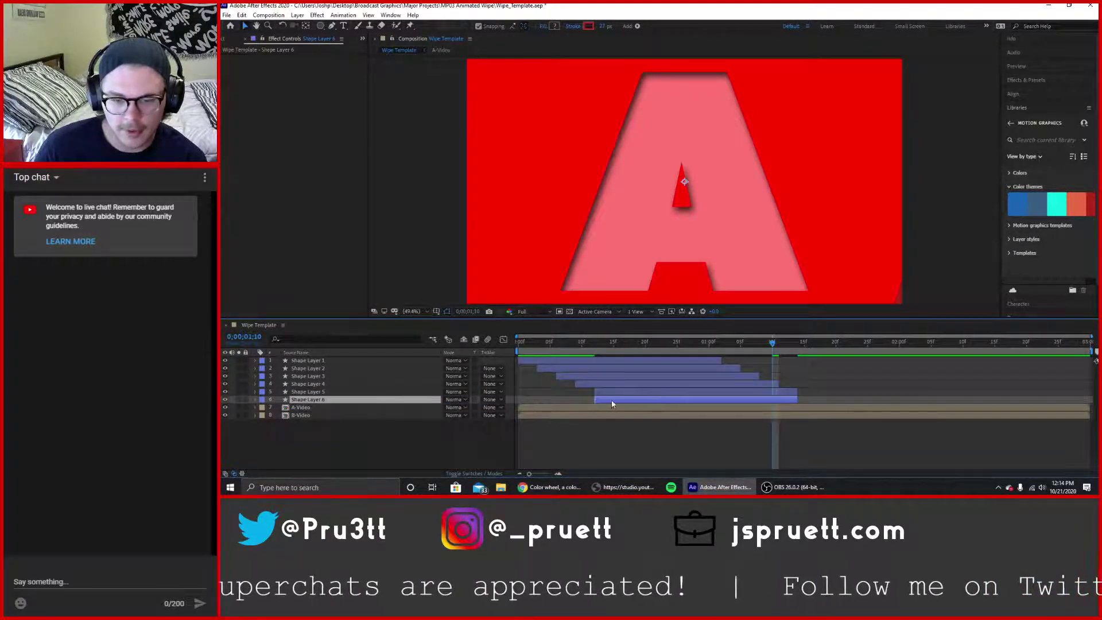
drag(611, 399, 628, 399)
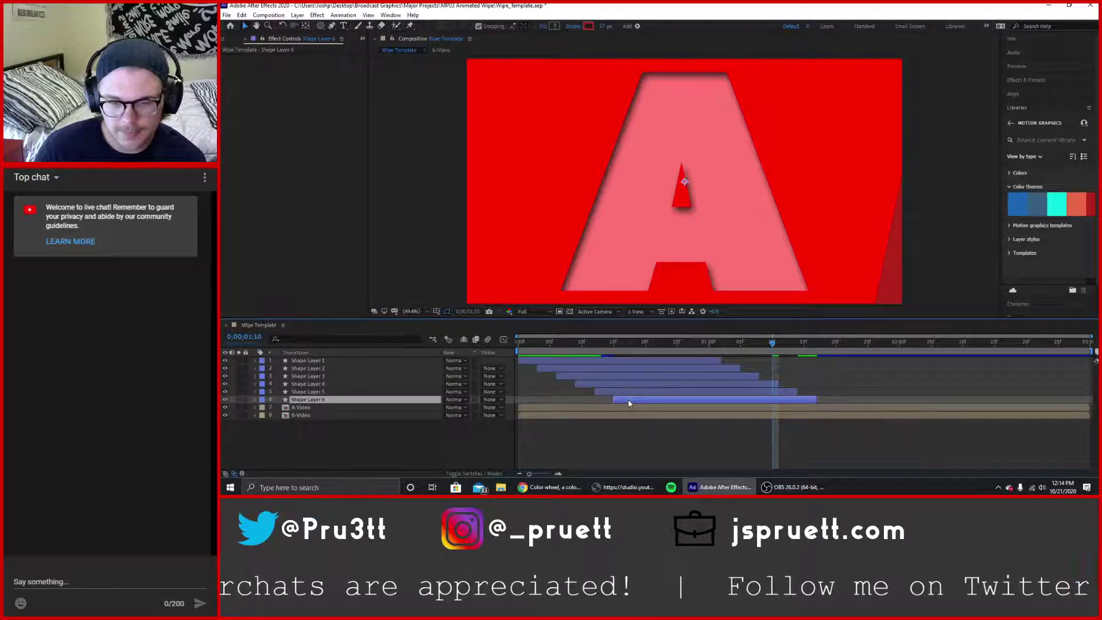
Set Shape Layer 6's stroke to the orange-red sampled from the Animated Wipe Palette color theme.
click(587, 26)
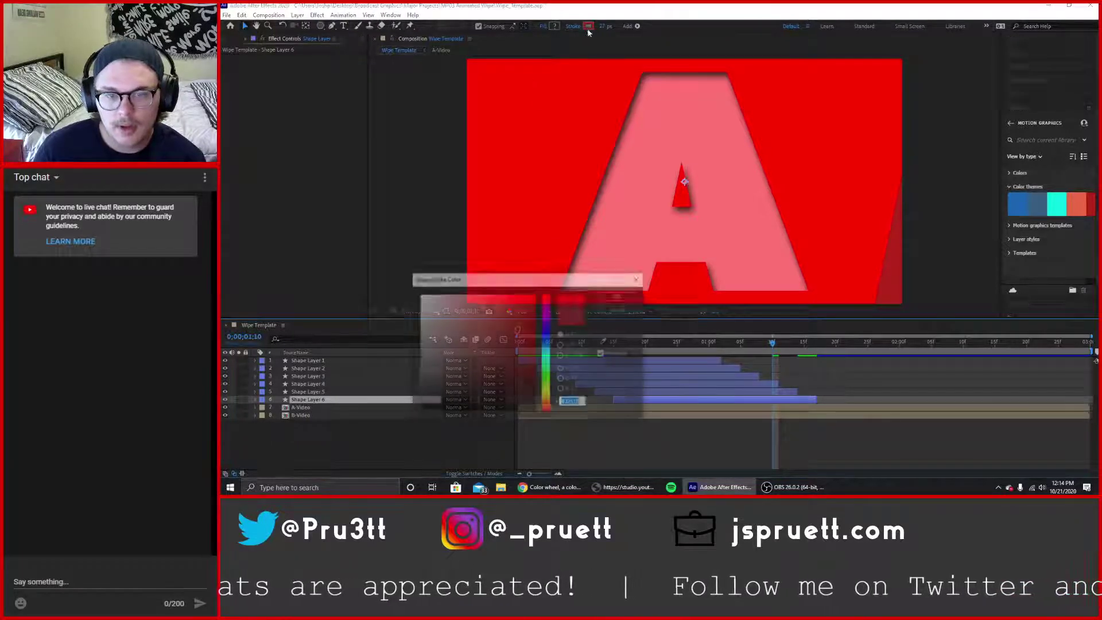
click(605, 343)
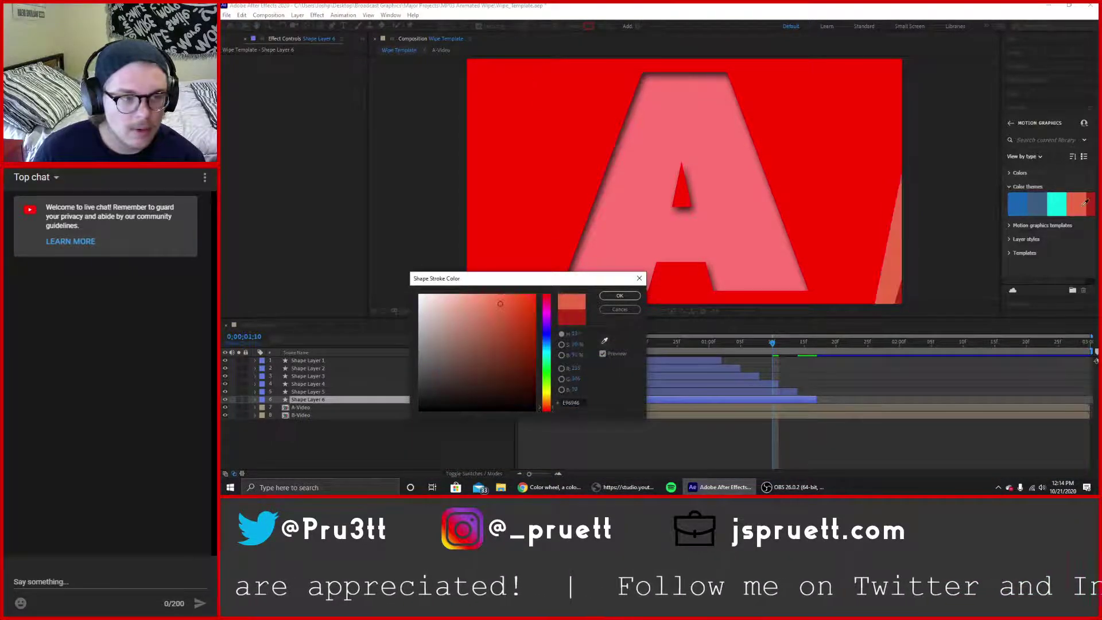
click(628, 296)
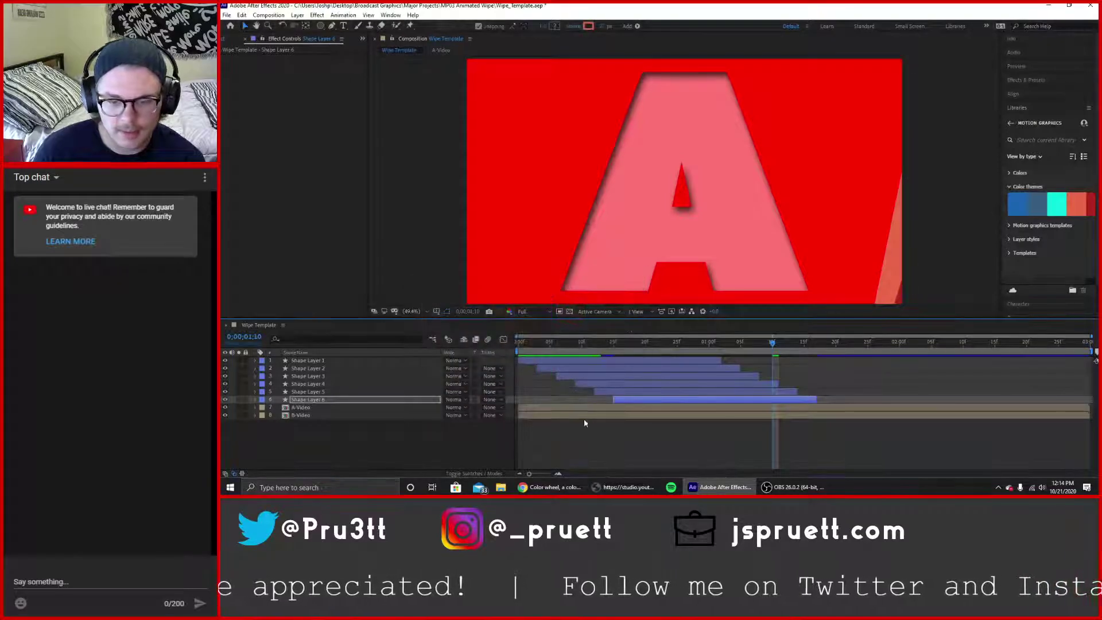
Duplicate Shape Layer 6, place the copy directly beneath it and start it at 0;00;00;18.
click(332, 400)
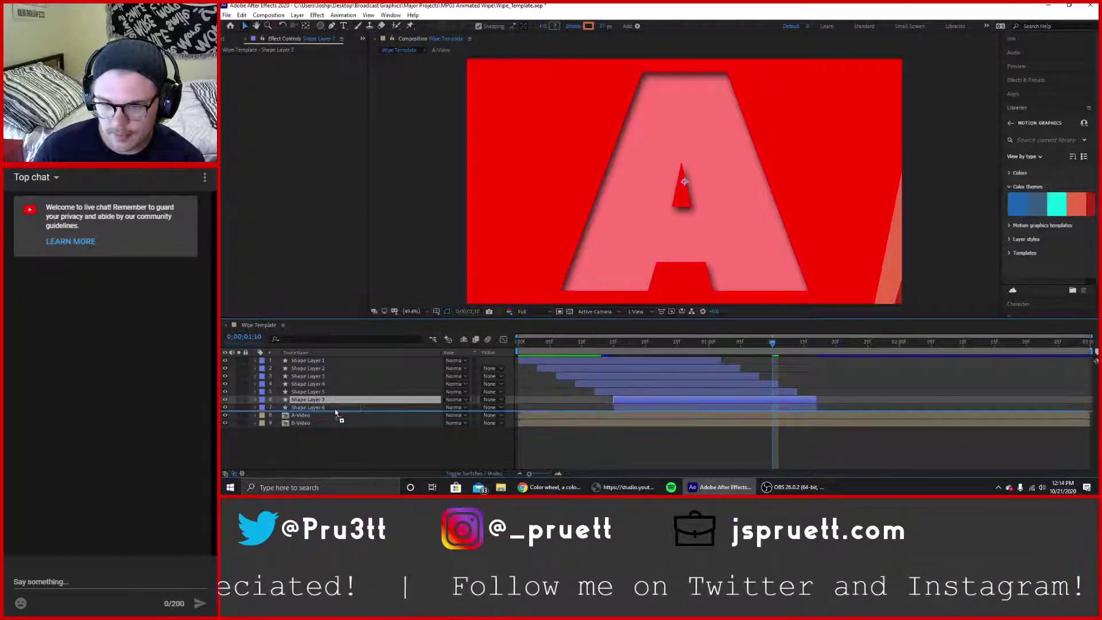
key(ctrl+d)
drag(629, 412, 647, 408)
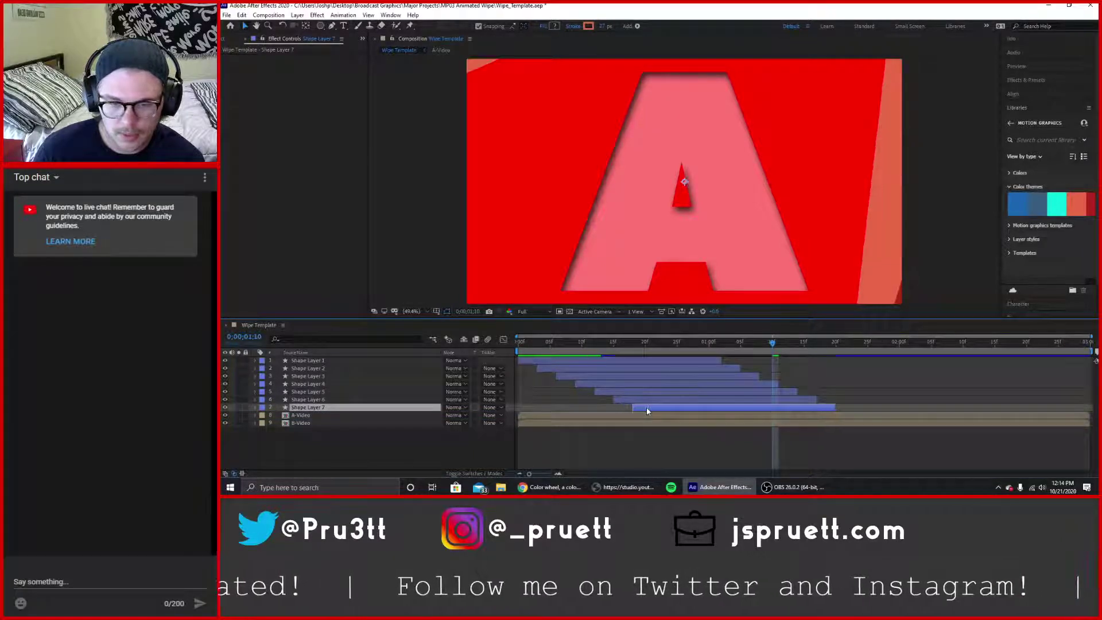
Set Shape Layer 7's stroke to the turquoise sampled from the Animated Wipe Palette color theme.
click(589, 25)
click(604, 341)
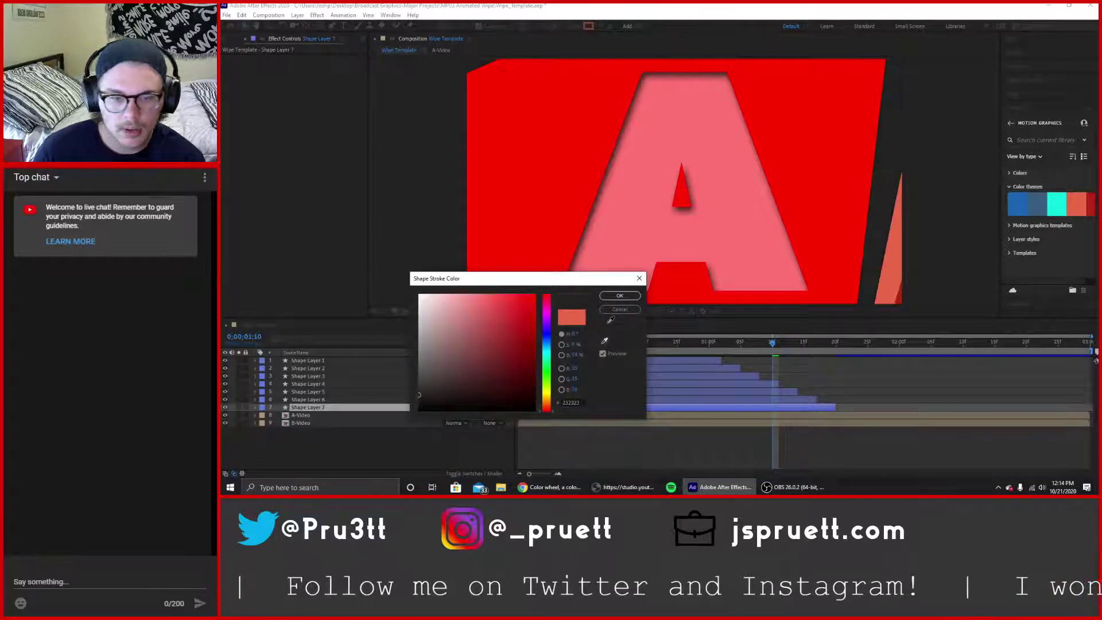
click(1053, 215)
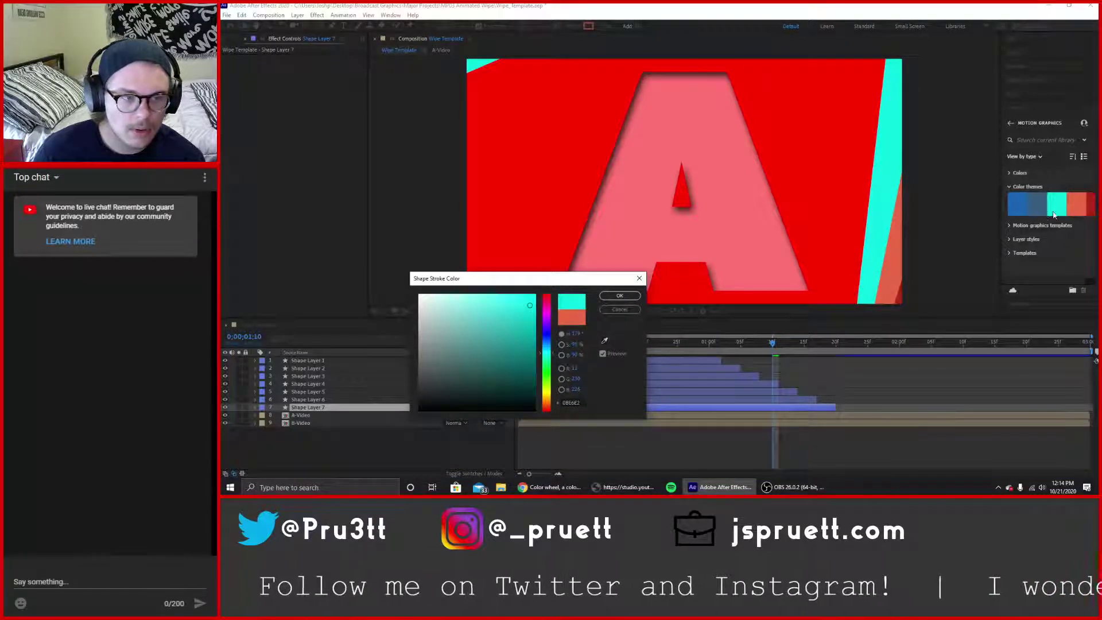
click(620, 295)
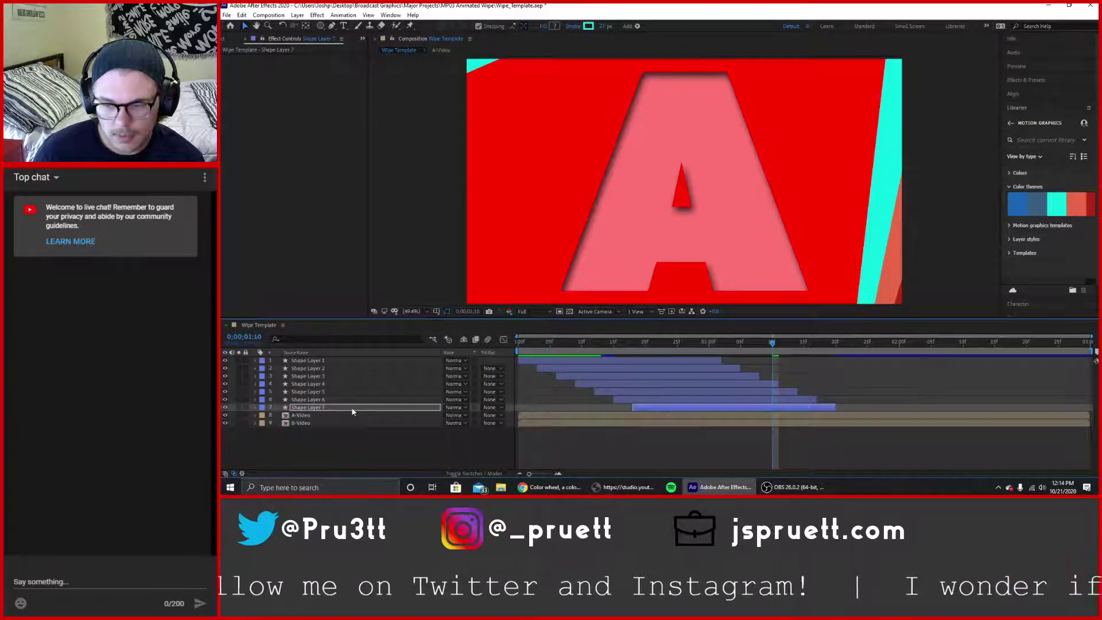
Duplicate Shape Layer 7, place the copy directly beneath it and start it at 0;00;00;21.
key(ctrl+d)
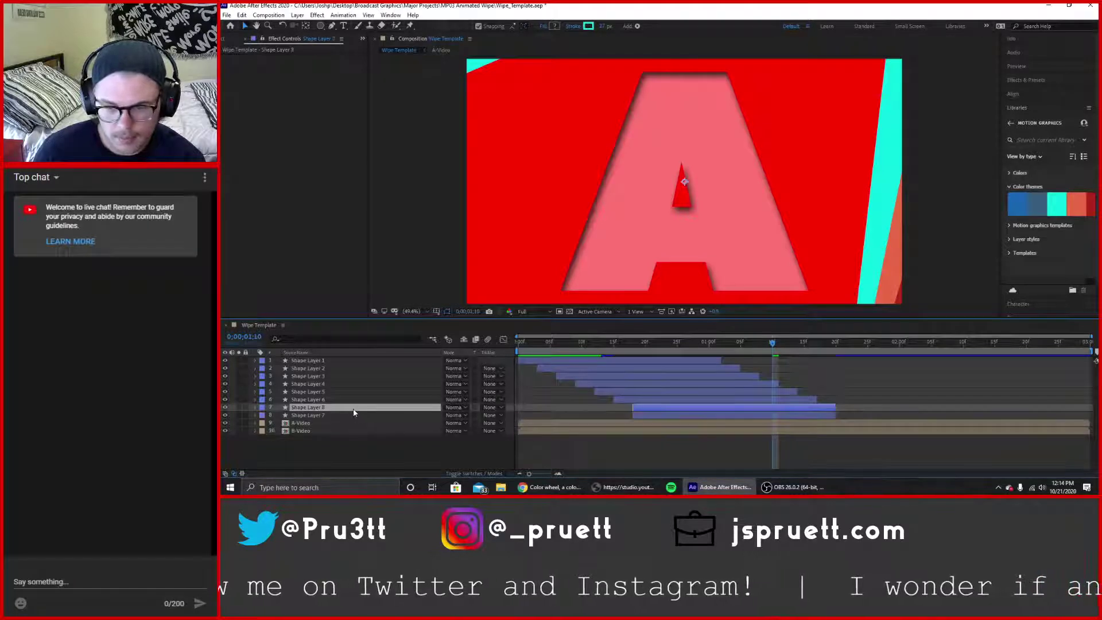
drag(353, 409, 353, 420)
drag(641, 415, 667, 415)
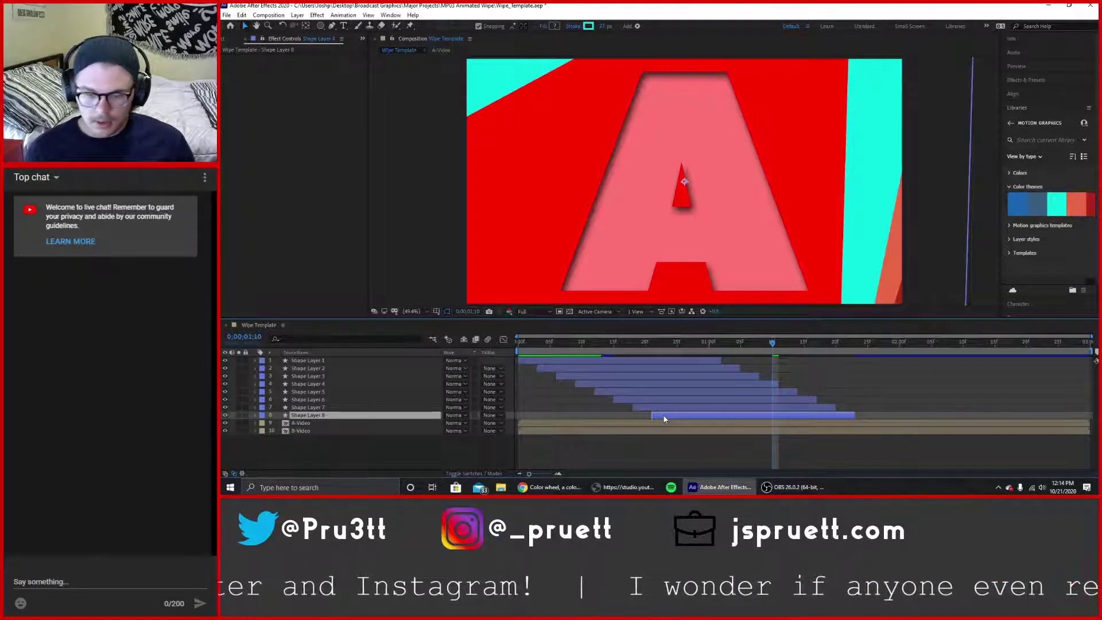
Set Shape Layer 8's stroke to the slate blue sampled from the Animated Wipe Palette color theme.
click(589, 27)
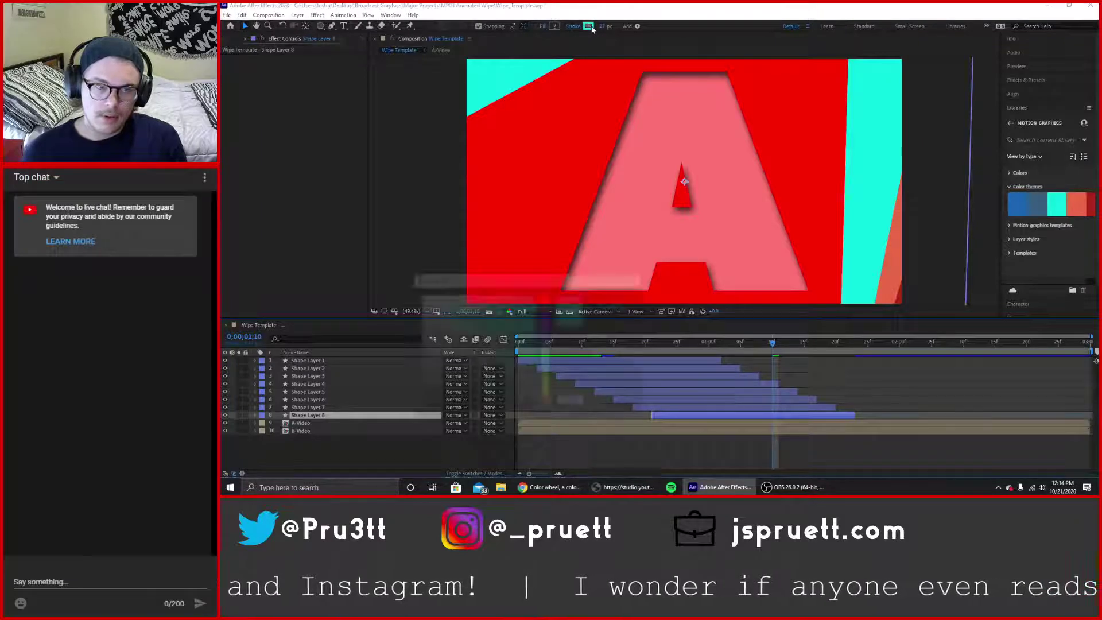
click(605, 341)
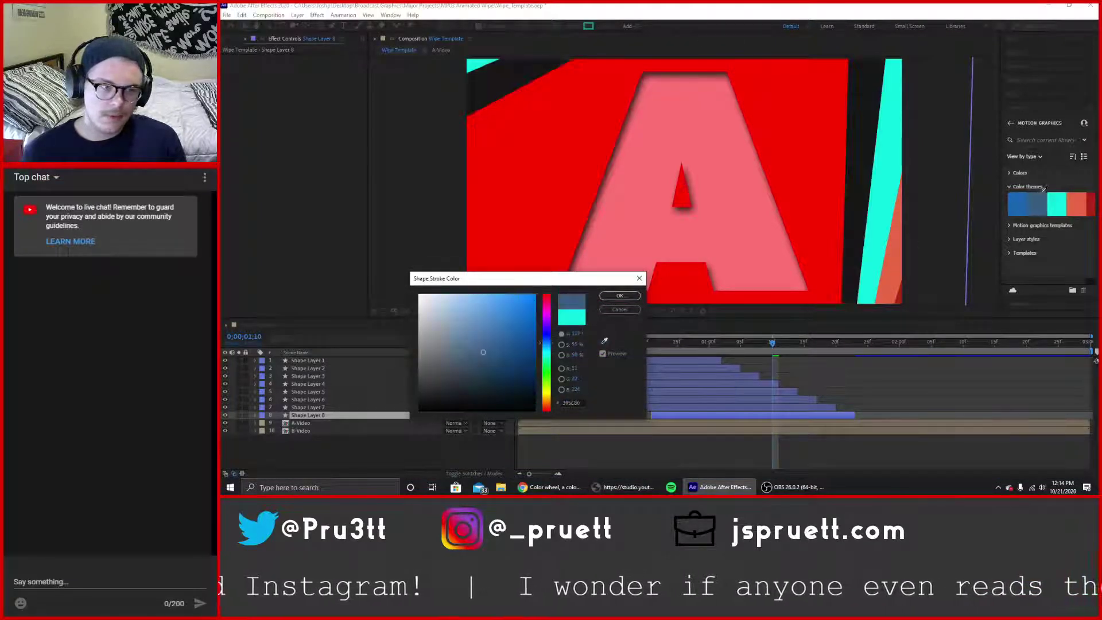
click(1043, 193)
click(632, 296)
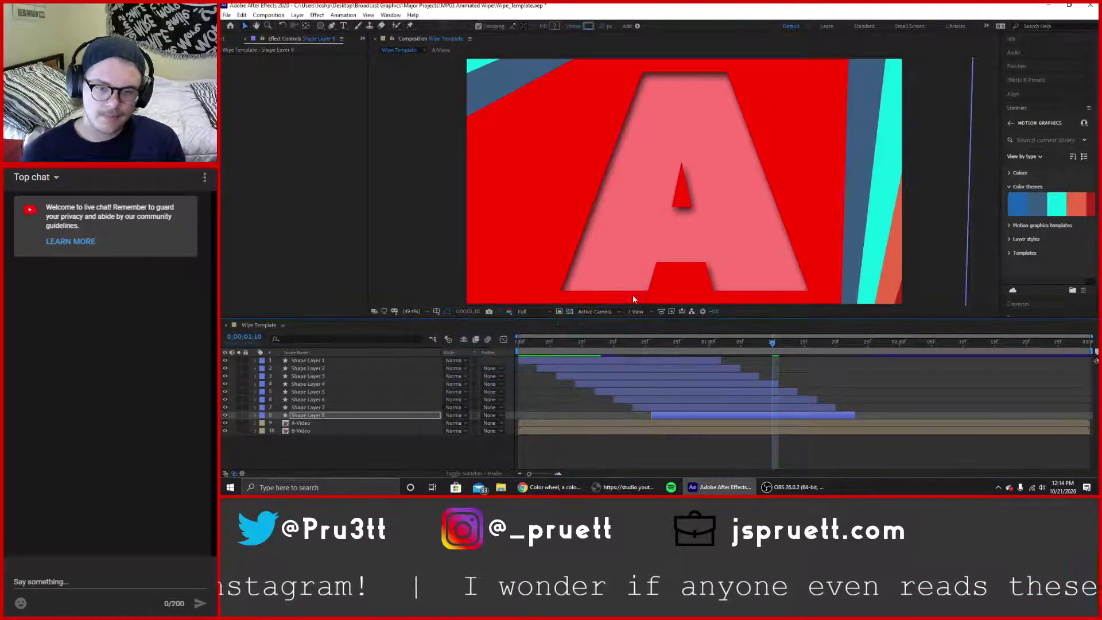
Duplicate Shape Layer 8, place the copy directly beneath it and start it at 0;00;00;24.
click(357, 415)
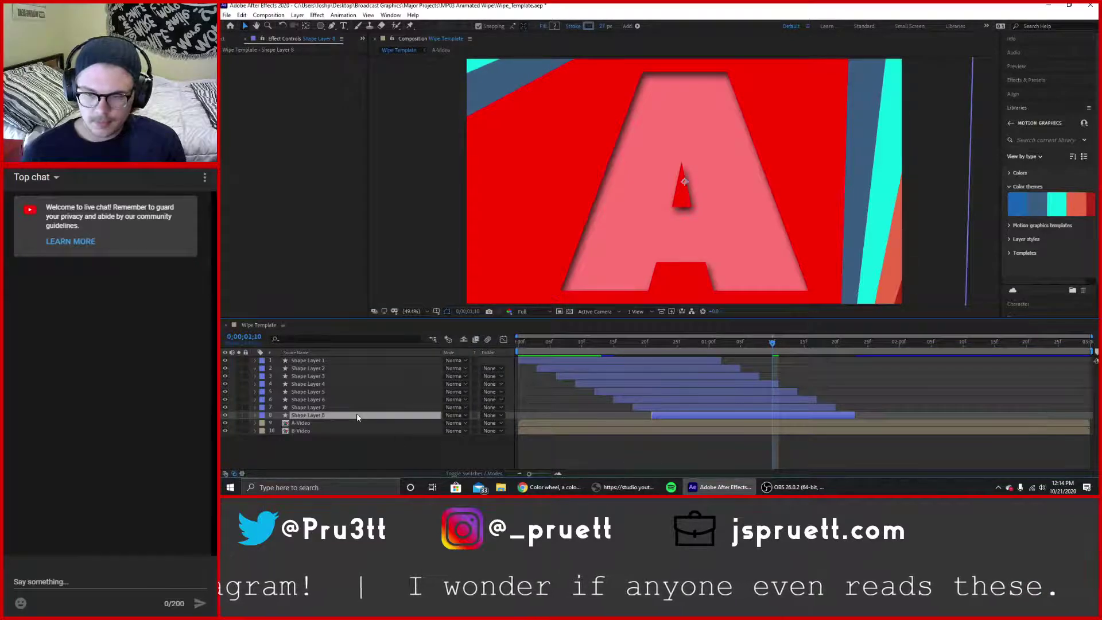
key(ctrl+d)
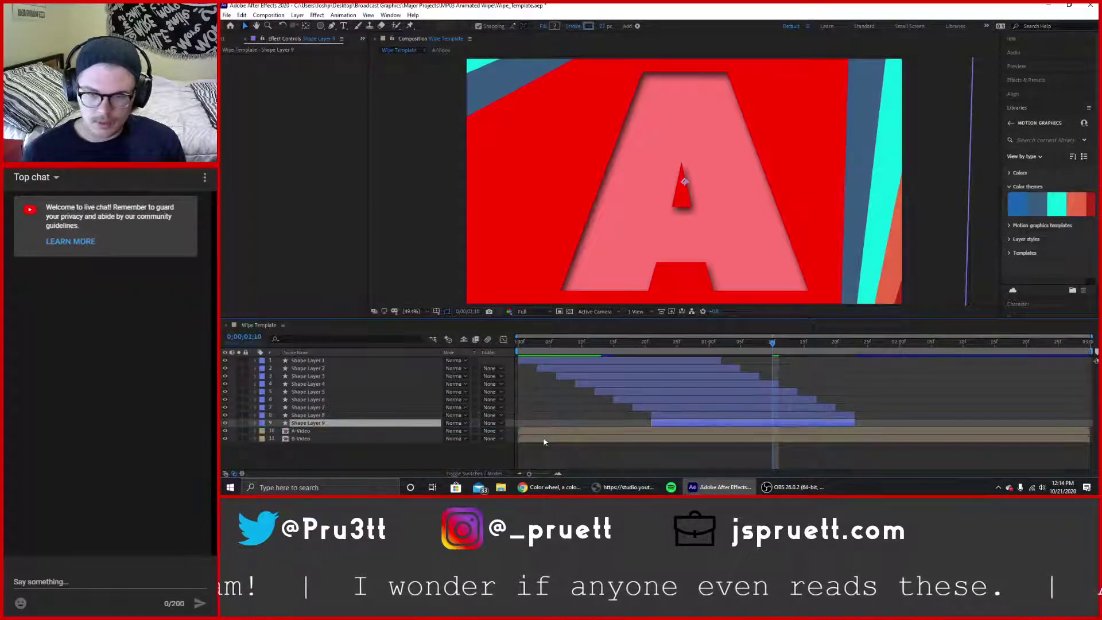
drag(676, 423, 696, 427)
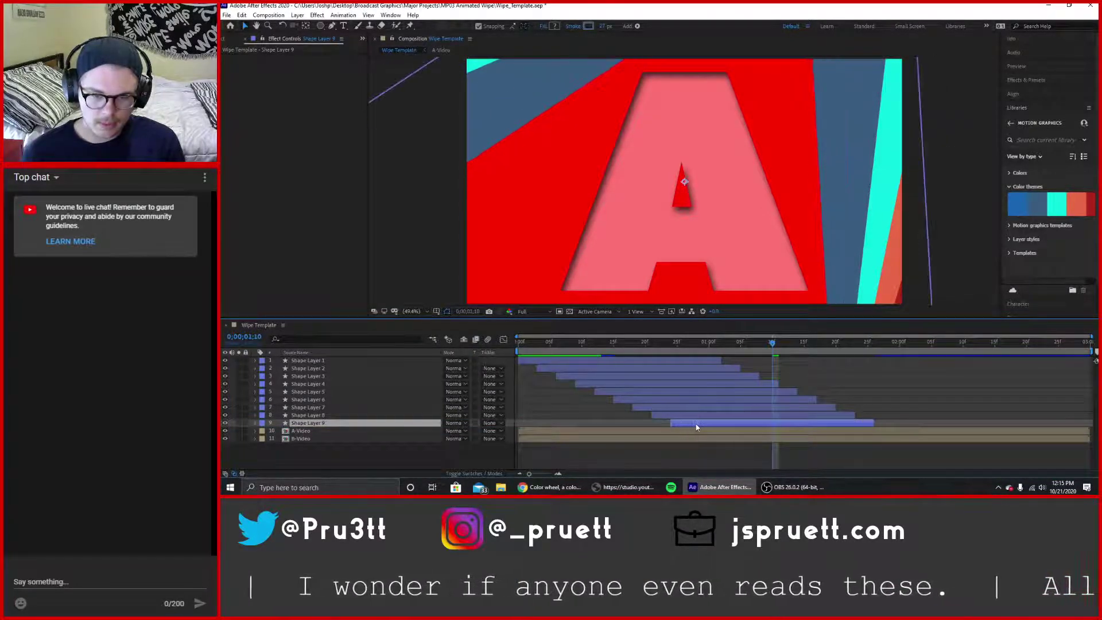
Set Shape Layer 9's stroke to the blue sampled from the Animated Wipe Palette color theme.
click(587, 26)
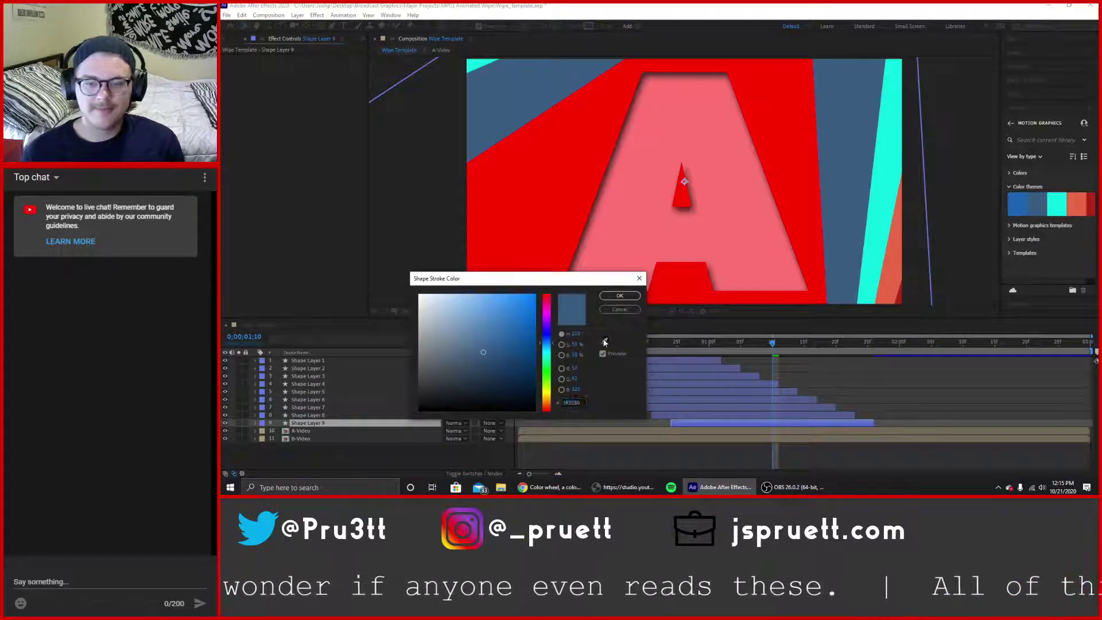
click(604, 342)
click(1018, 204)
click(605, 298)
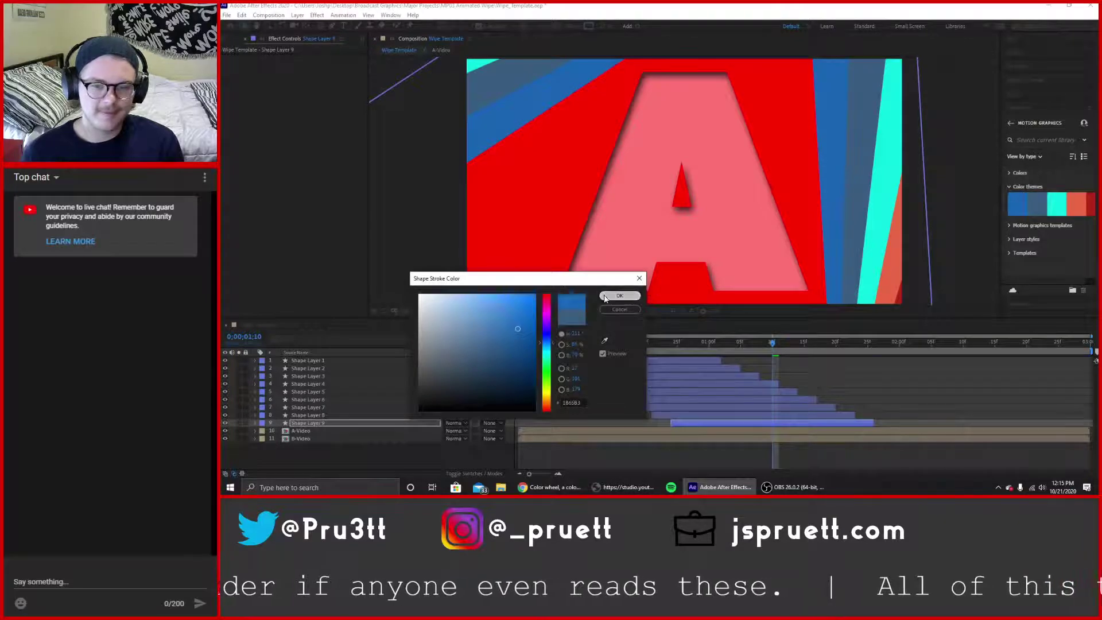
Play back the triangle wipe from the start of the composition to check the staggered animation.
key(Home)
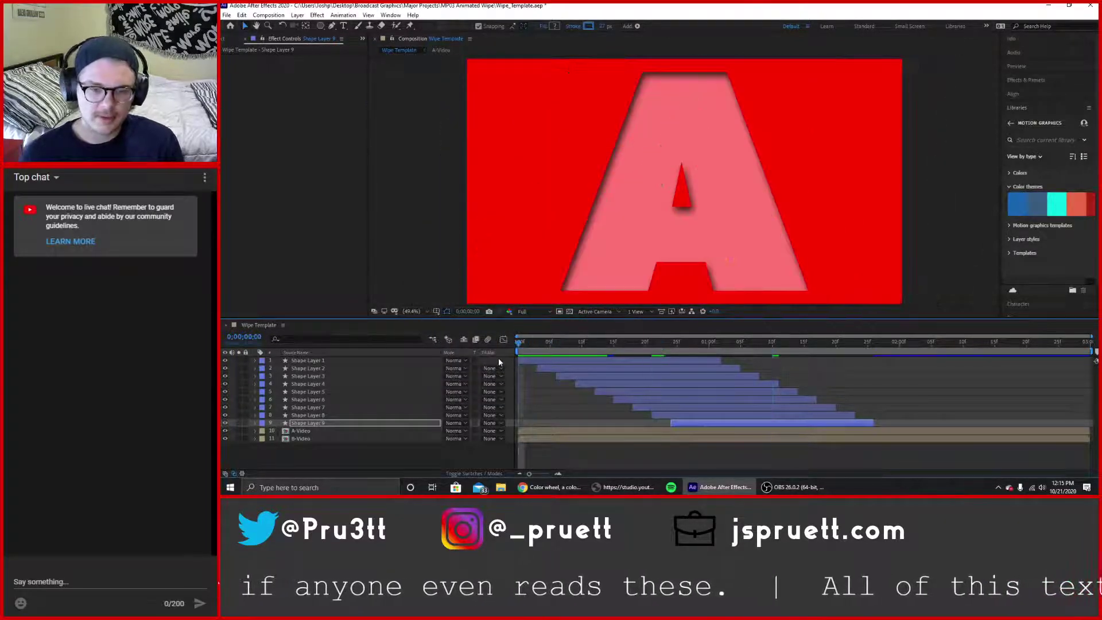
key(space)
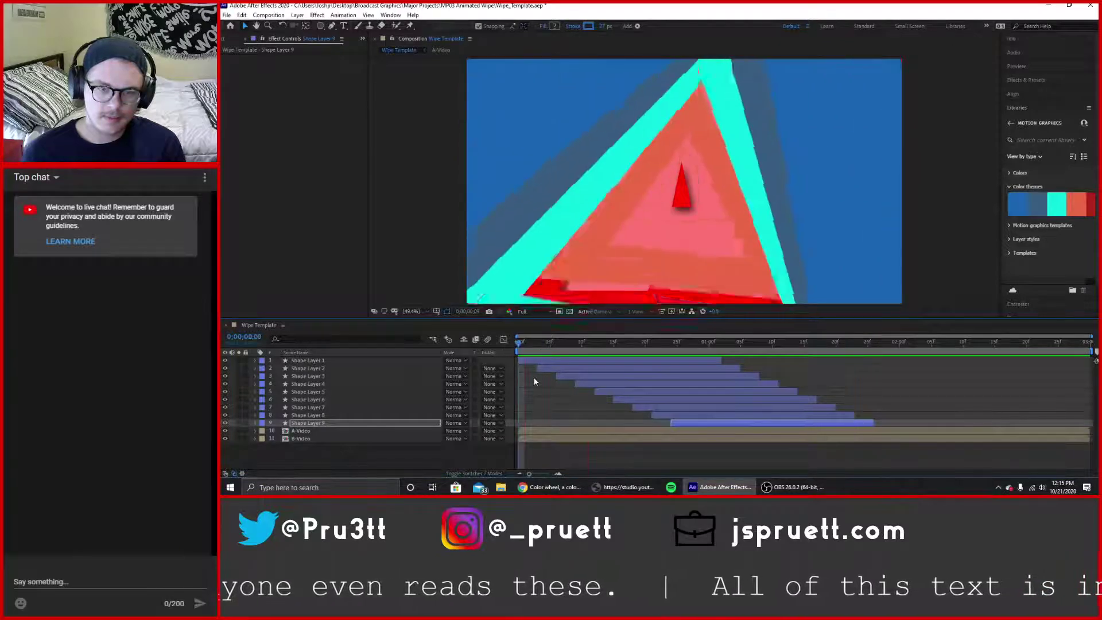
click(528, 346)
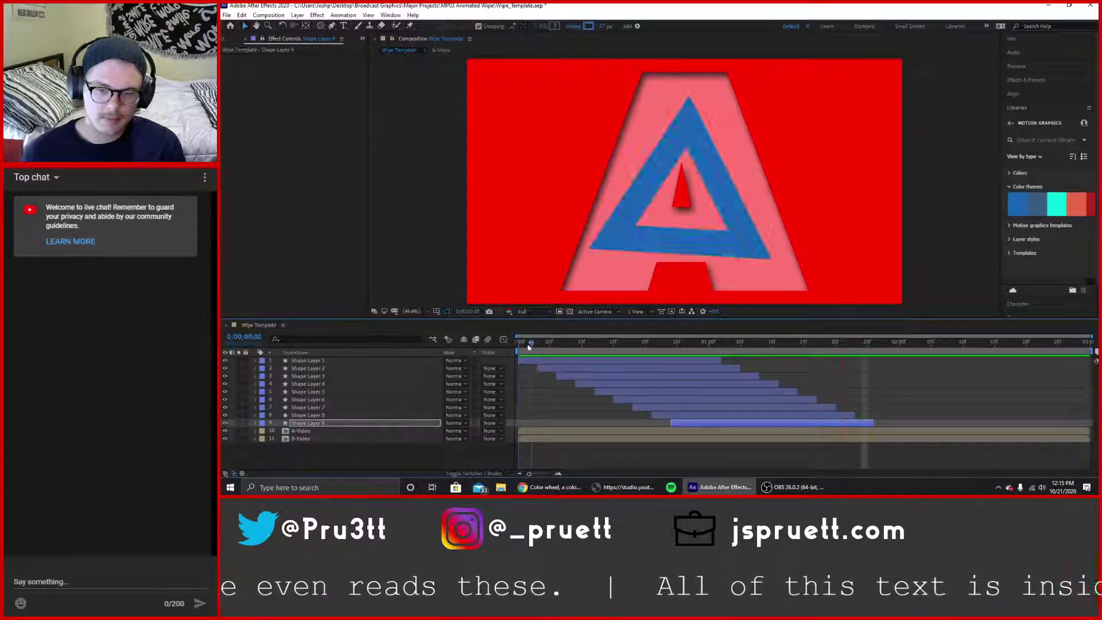
drag(528, 346, 493, 365)
key(space)
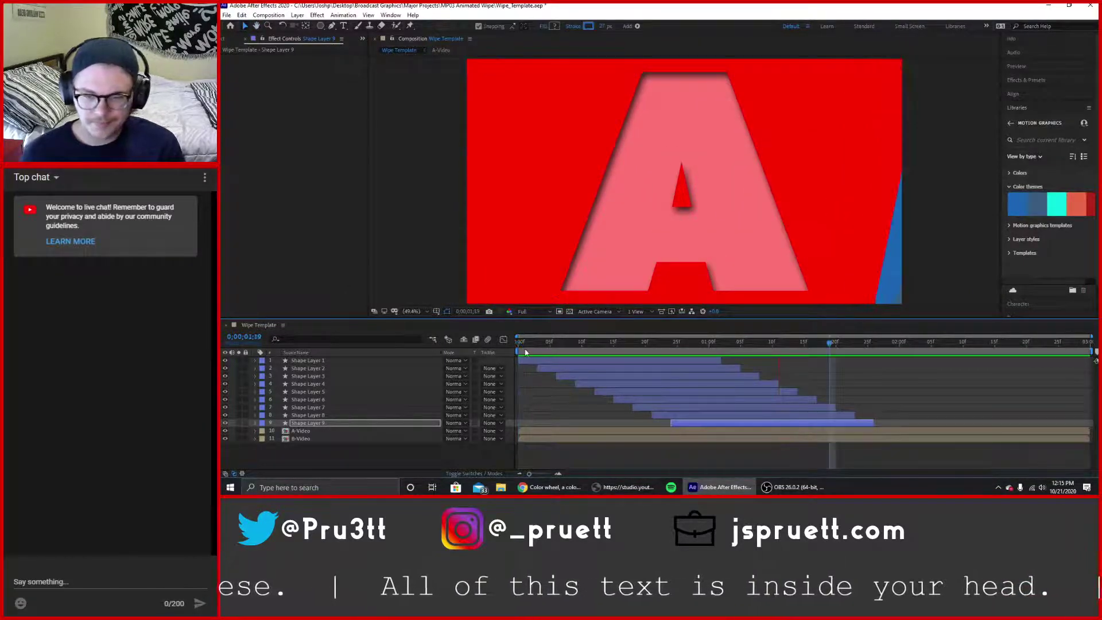
key(space)
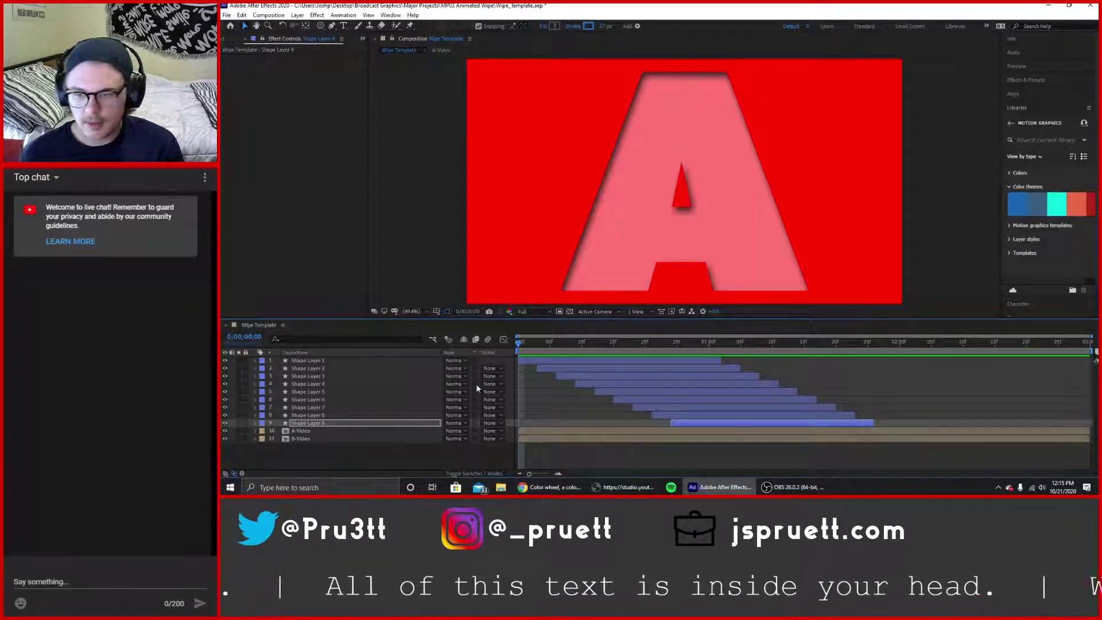
Apply Easy Ease Out to the starting Scale and Rotation keyframes of Shape Layer 1, preview the motion, and collapse the layer.
click(255, 361)
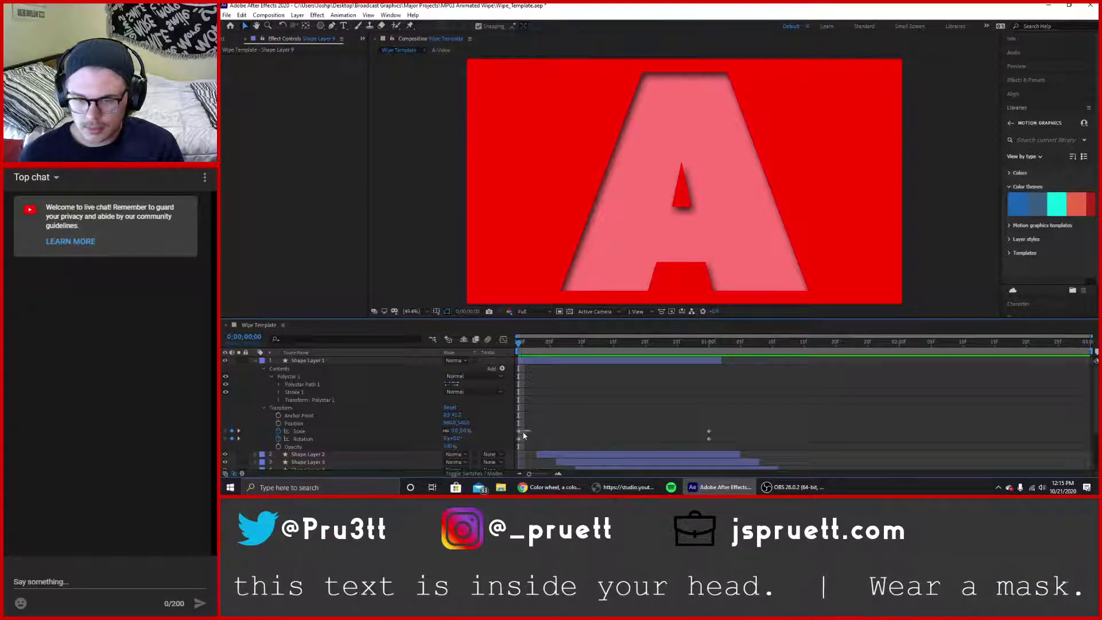
drag(531, 430, 517, 443)
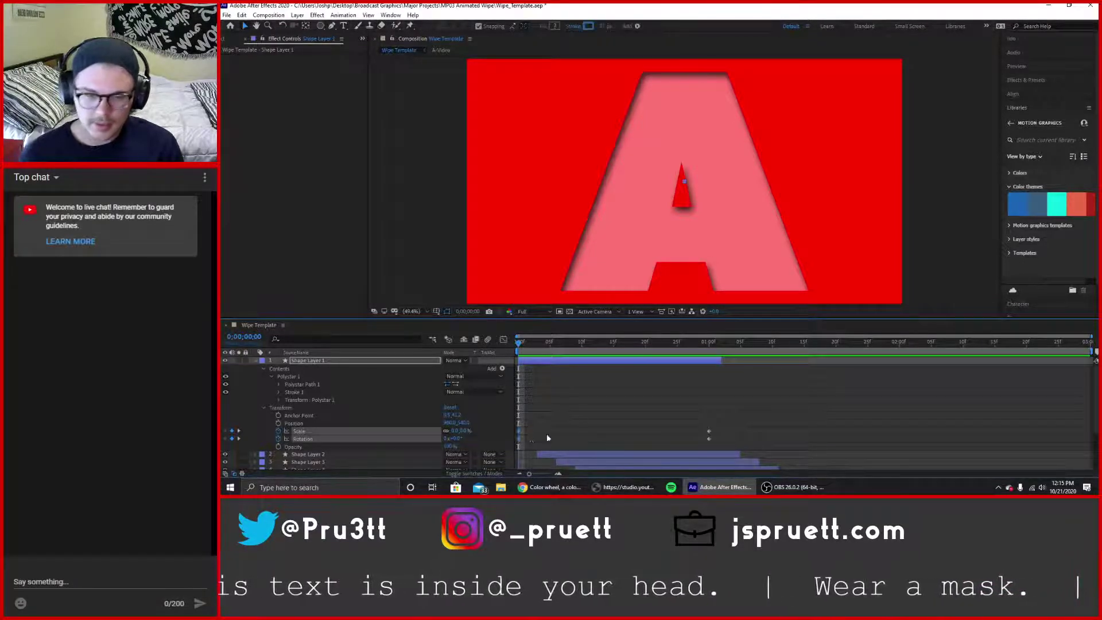
click(569, 432)
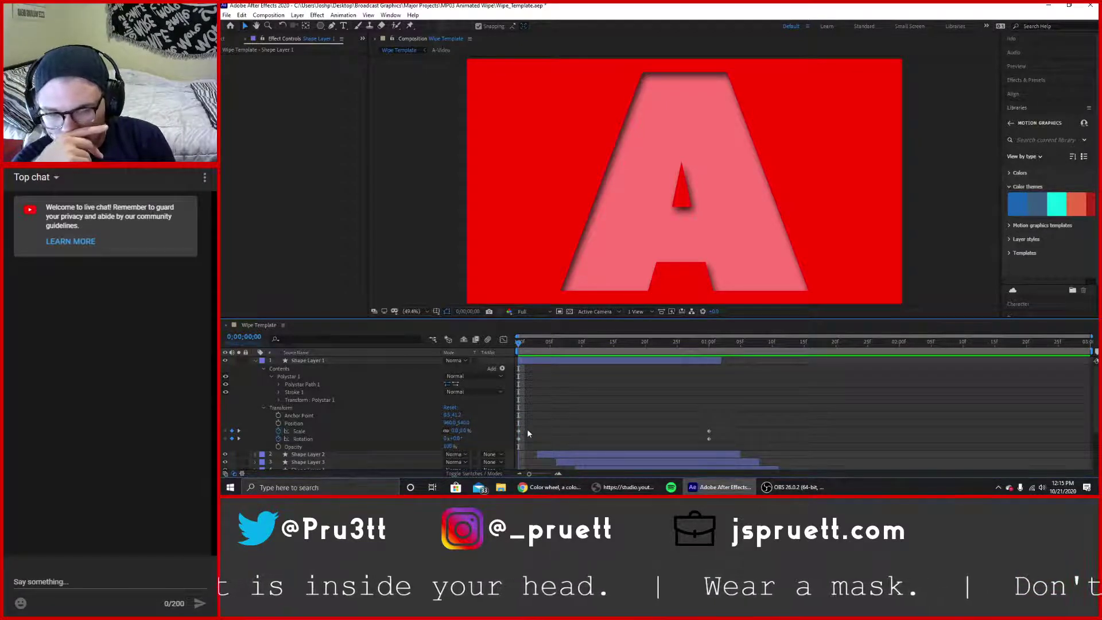
drag(527, 428, 516, 442)
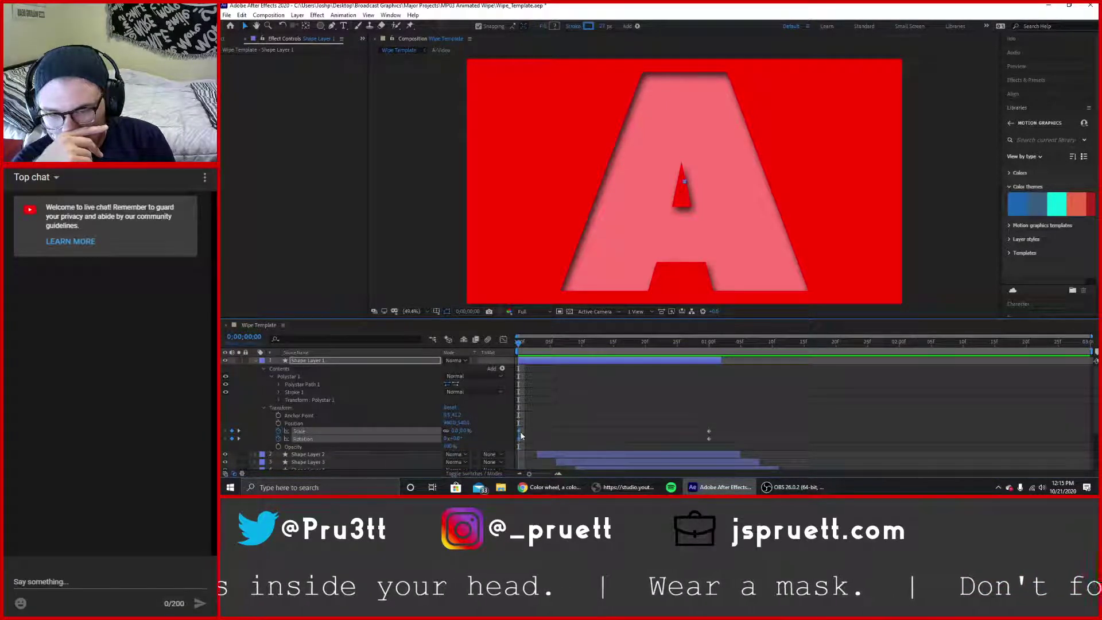
right_click(519, 433)
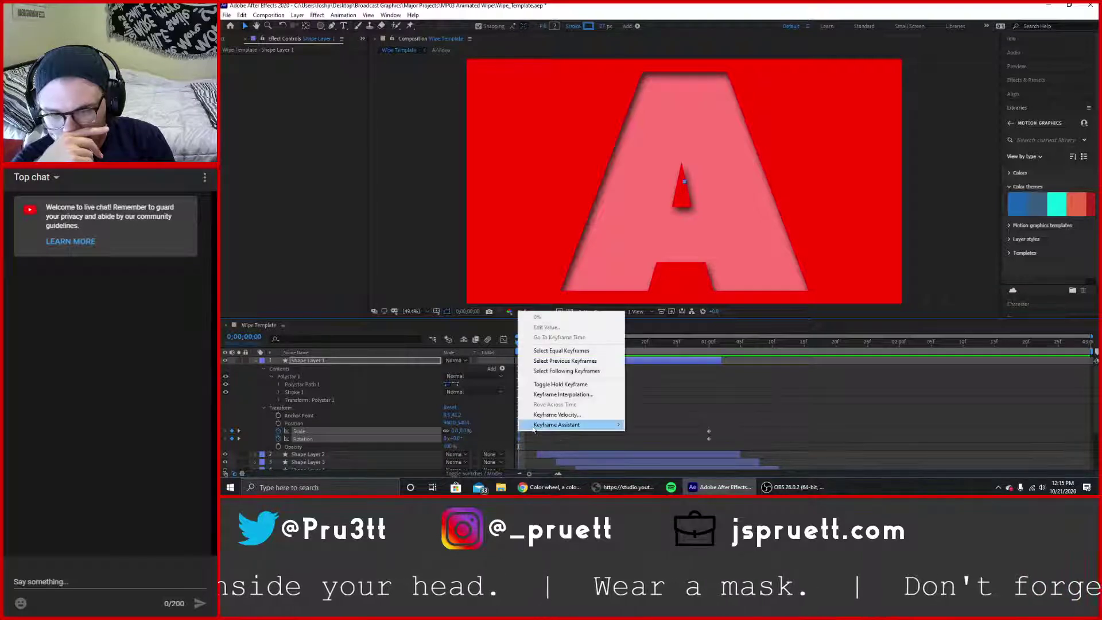
mouse_move(551, 424)
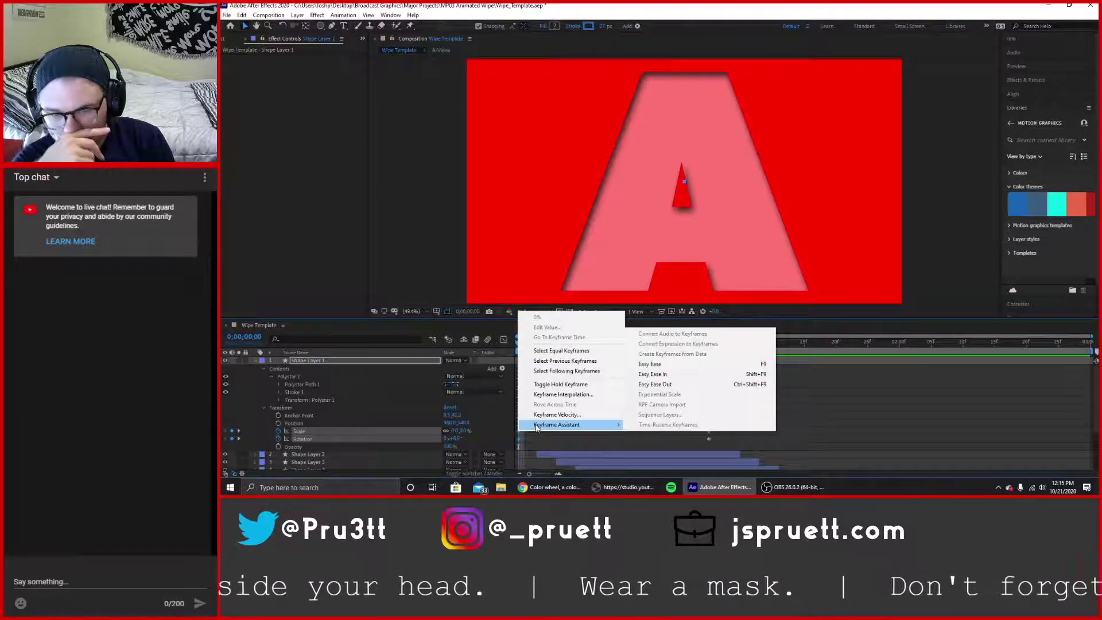
click(655, 384)
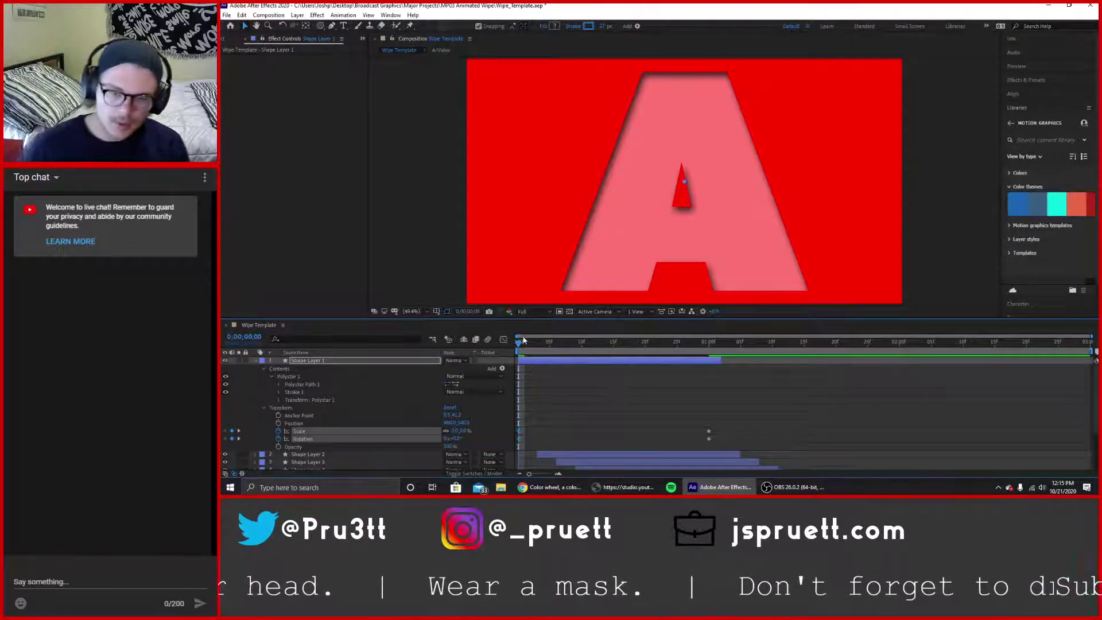
key(space)
key(space)
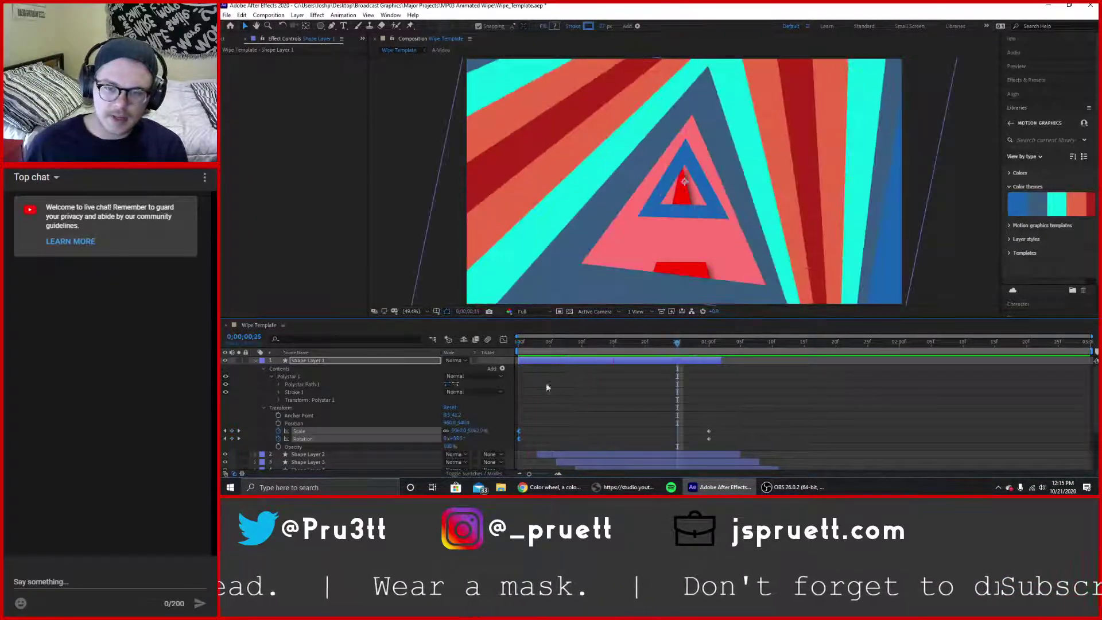
click(256, 361)
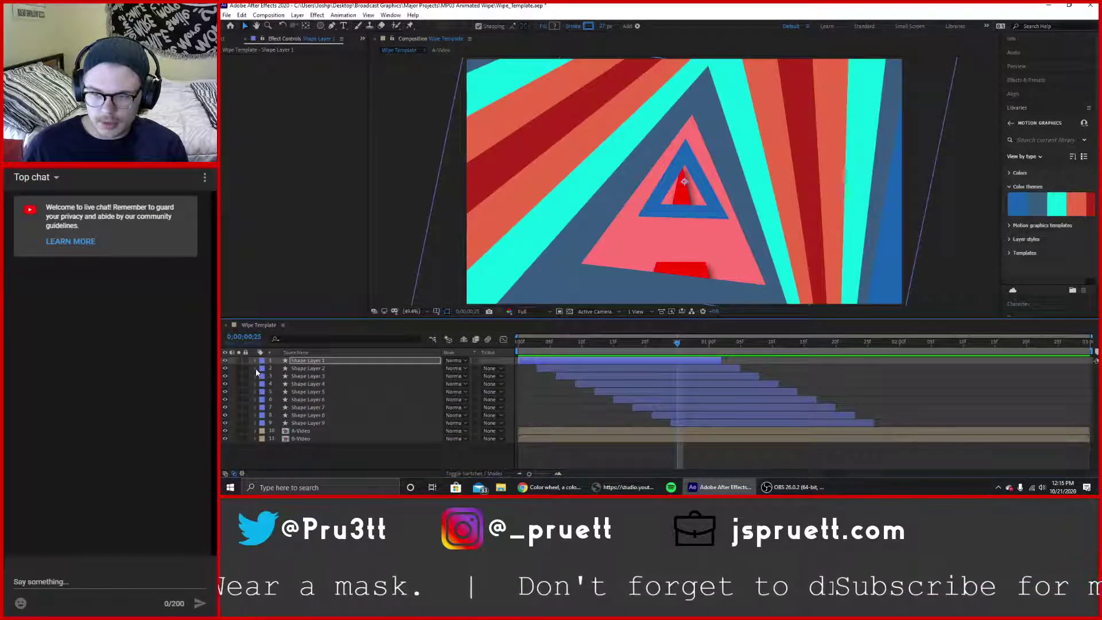
Apply Easy Ease Out to the starting Scale and Rotation keyframes of Shape Layer 2 and collapse the layer.
click(256, 369)
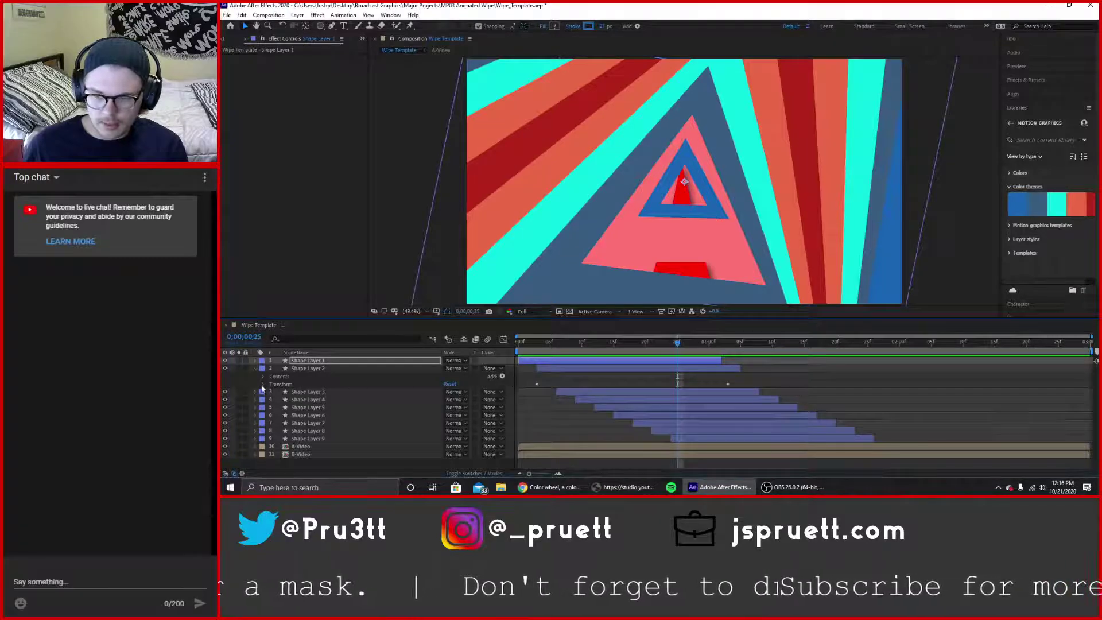
click(264, 384)
drag(529, 402, 543, 422)
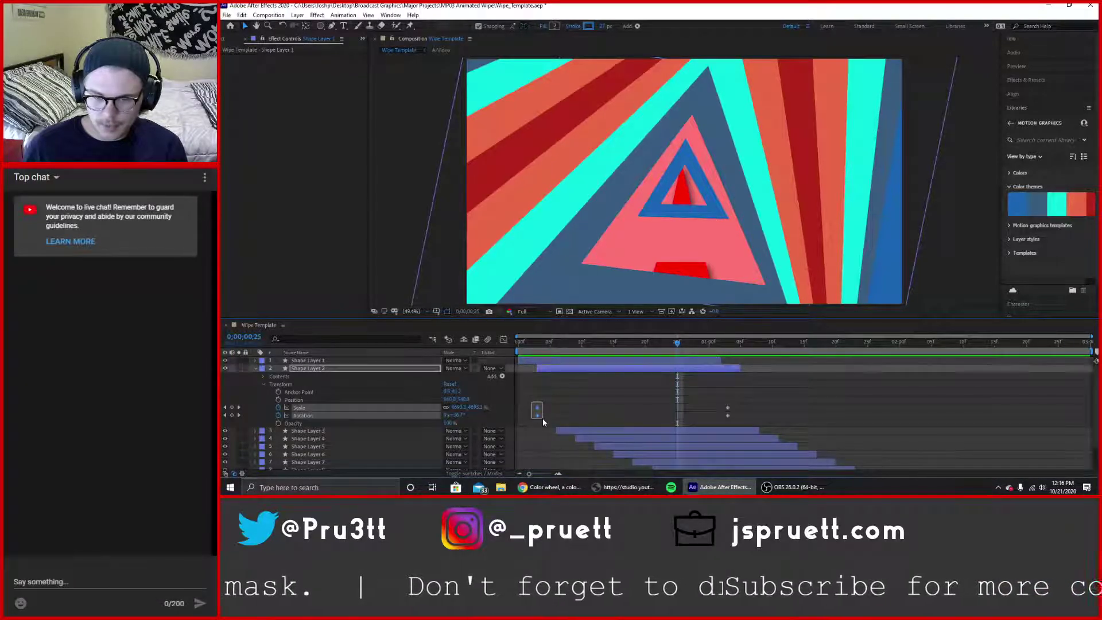
right_click(536, 414)
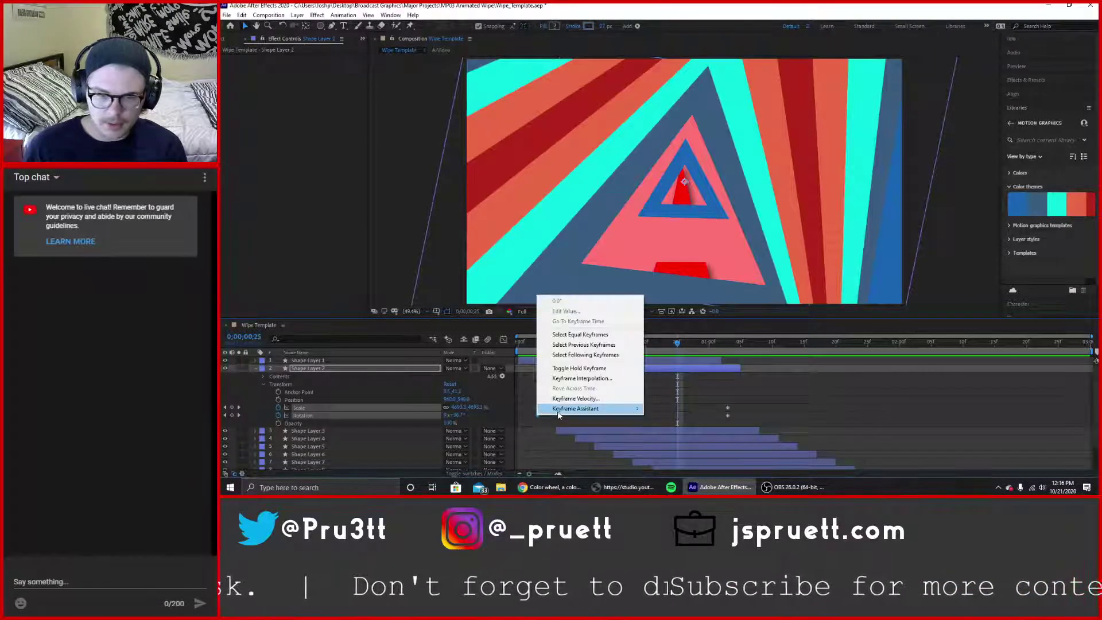
mouse_move(558, 413)
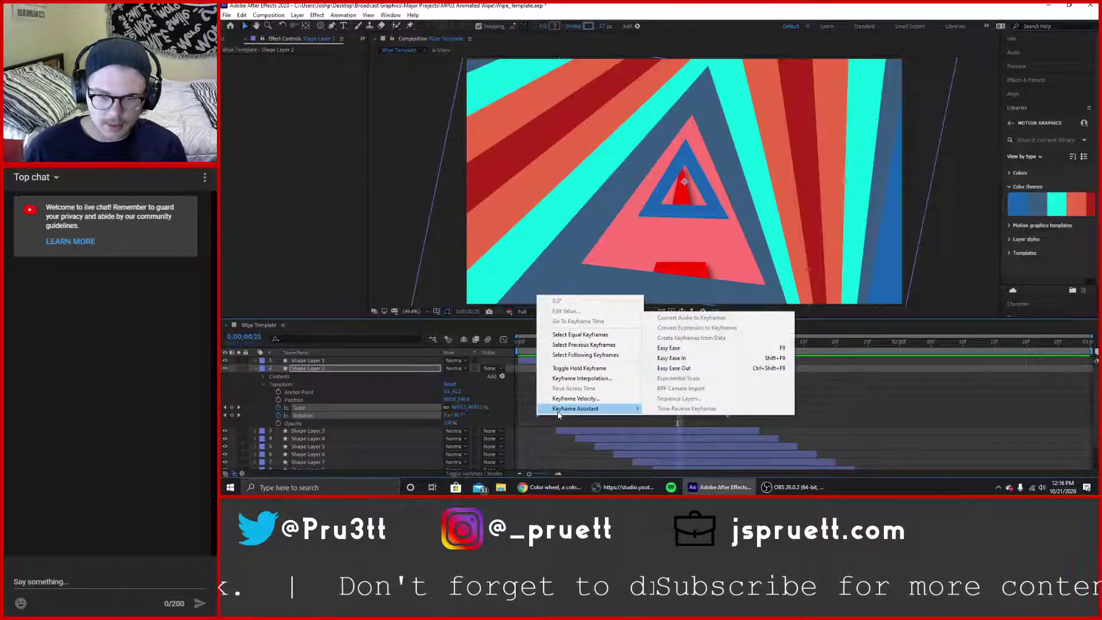
click(701, 368)
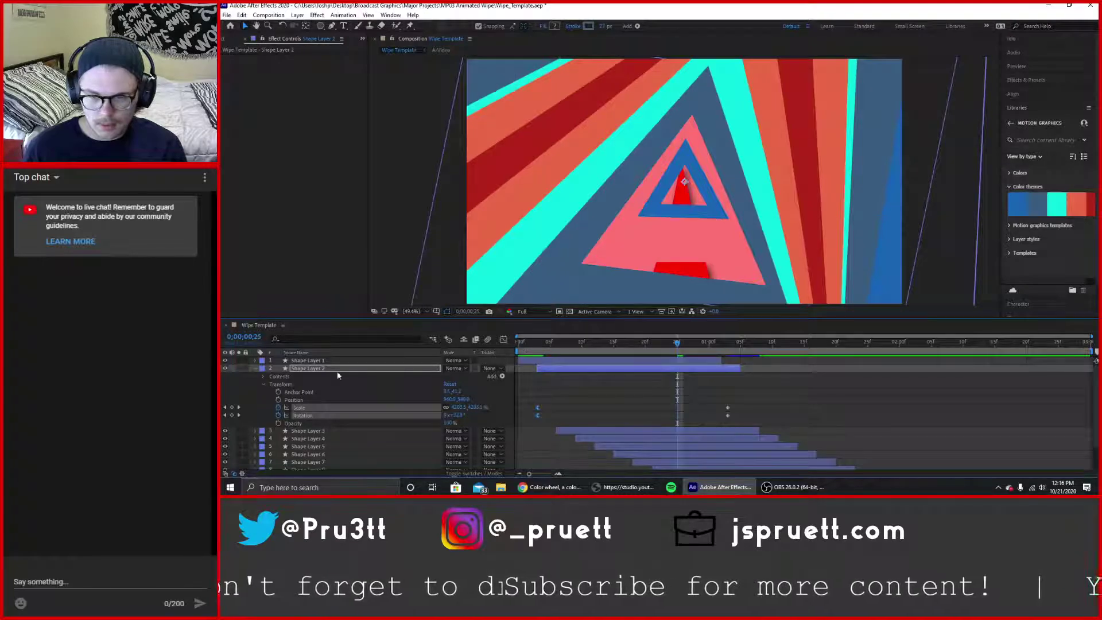
click(255, 369)
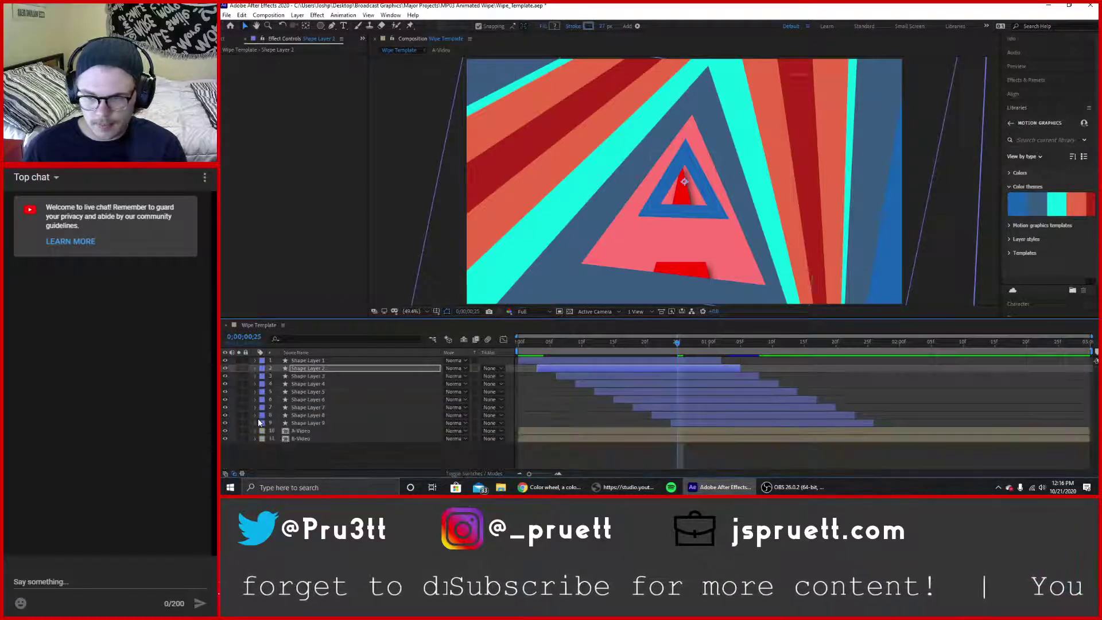
click(256, 376)
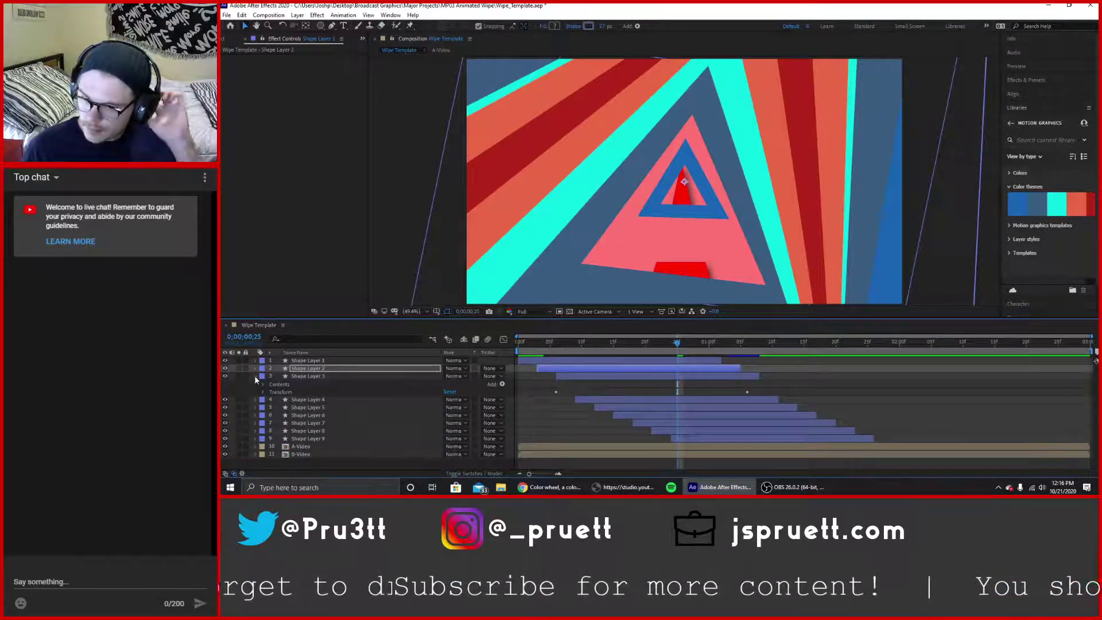
click(255, 376)
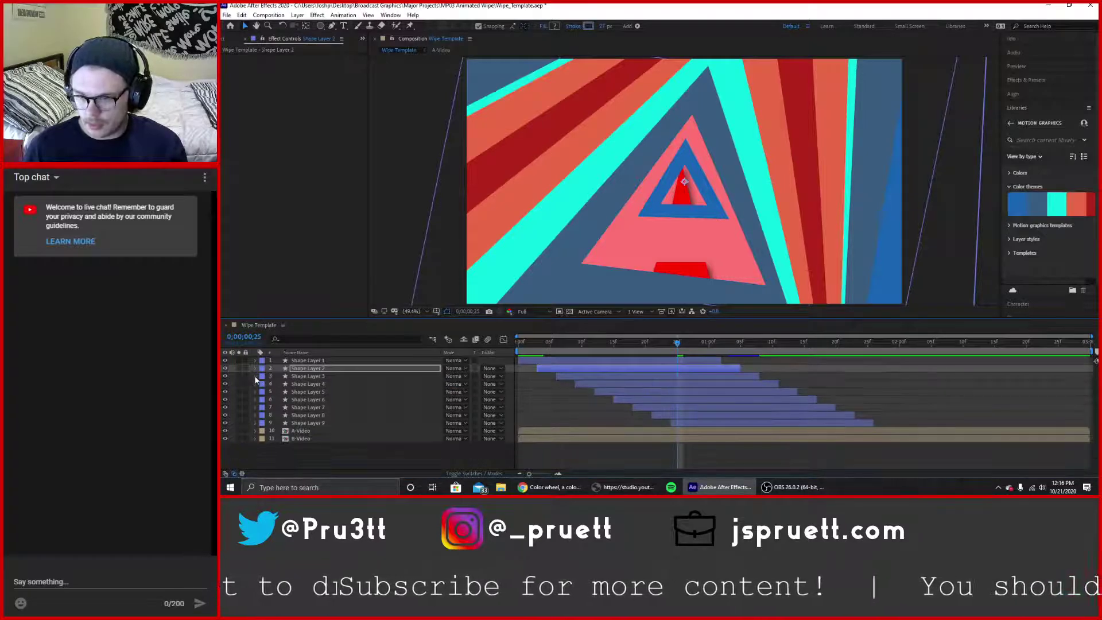
key(q)
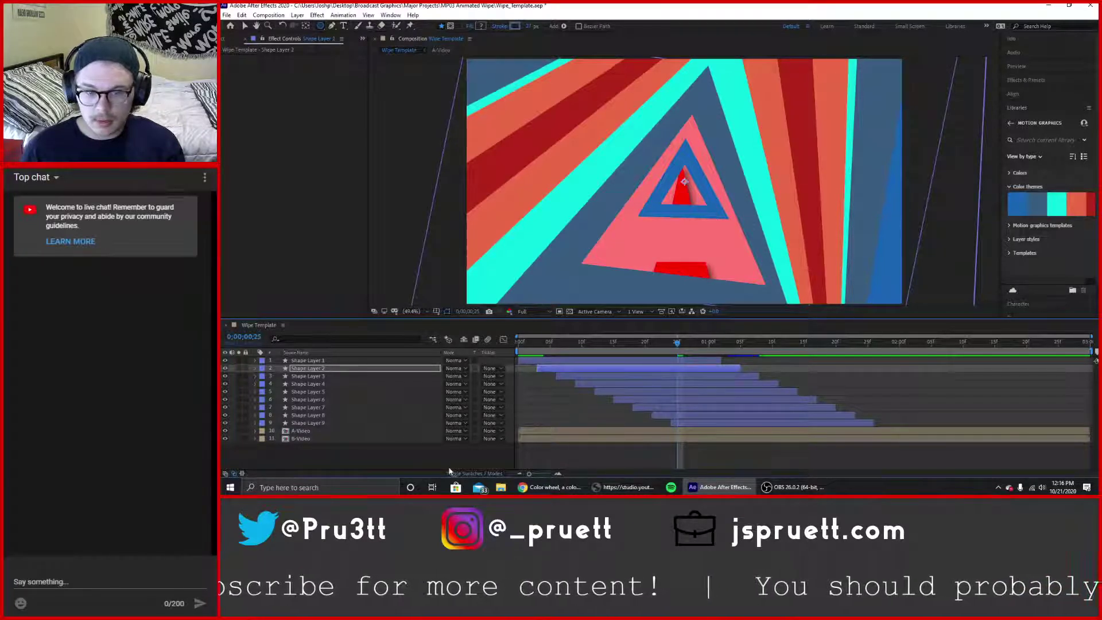
click(433, 461)
click(298, 370)
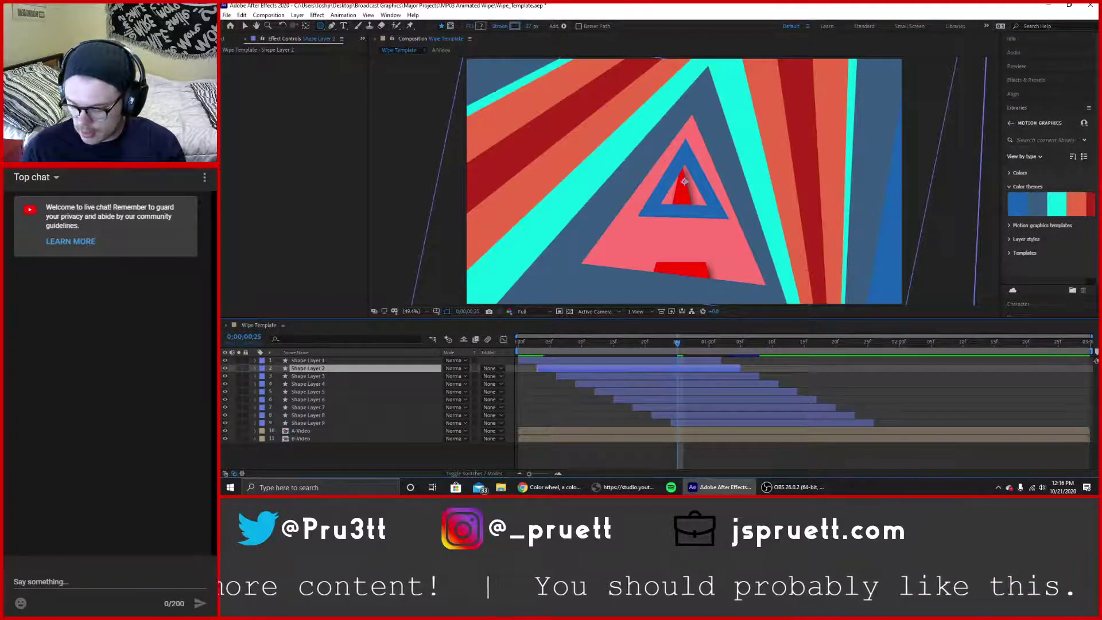
click(297, 376)
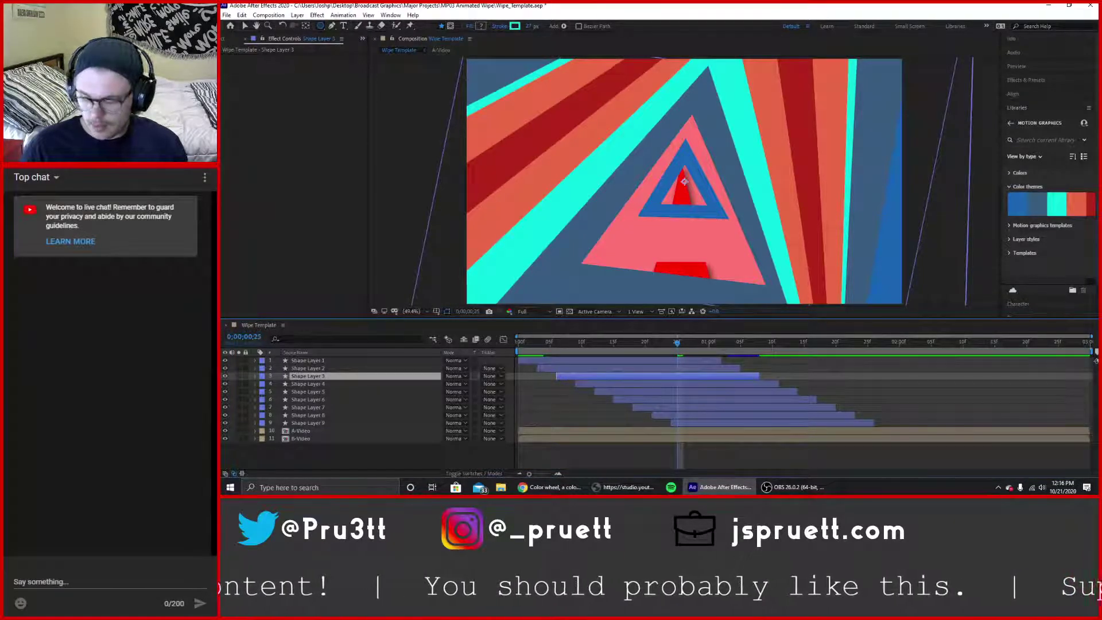
Switch to Chrome, search the web for the shortcut to pull up a layer's keyframes, and close the search tab.
key(ctrl+t)
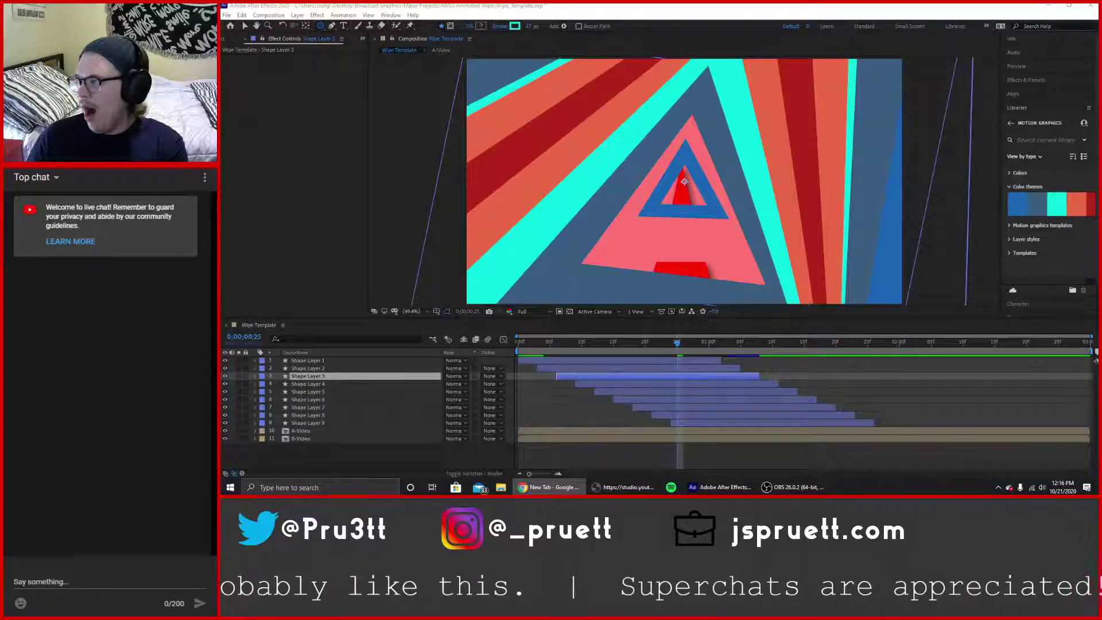
key(Return)
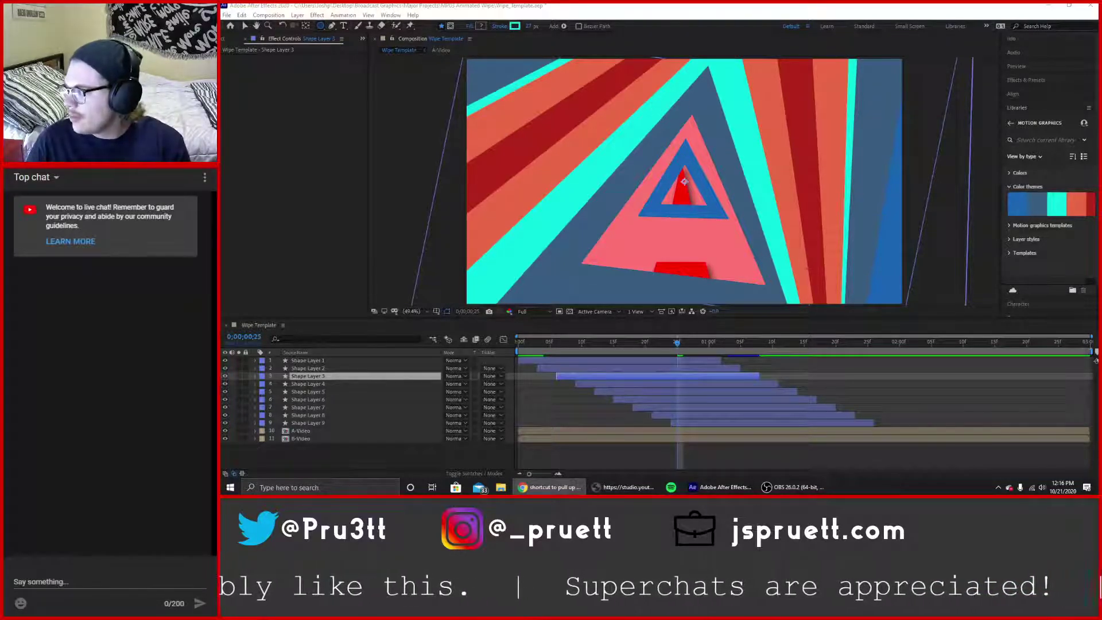
key(ctrl+w)
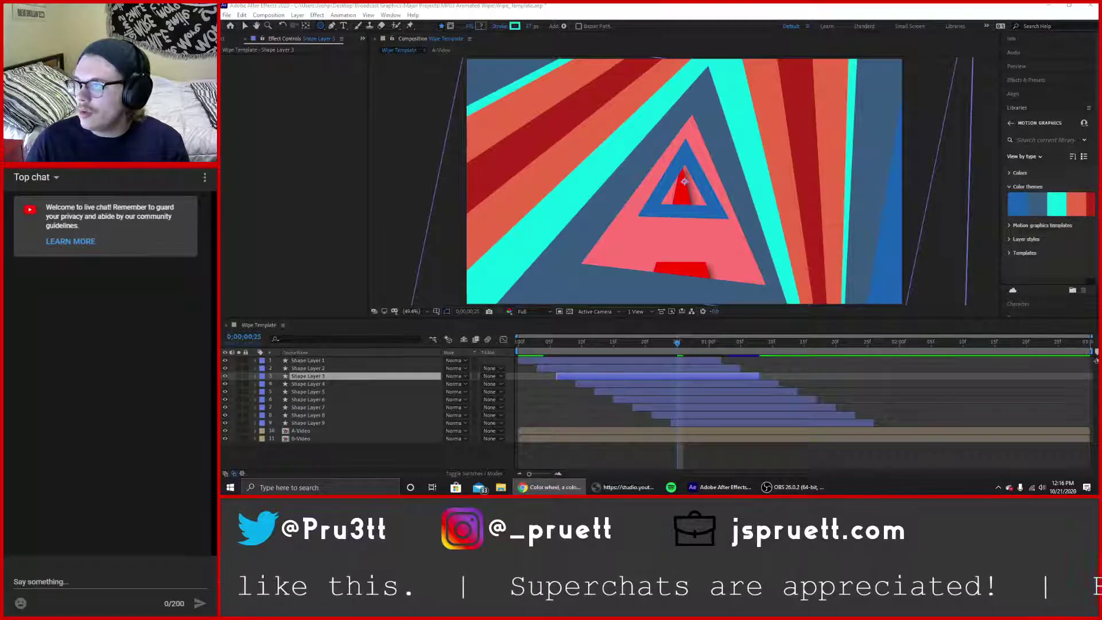
Back in After Effects, reveal Shape Layer 3's keyframed properties, apply Easy Ease to its starting Scale and Rotation keyframes, and collapse the layer.
click(333, 380)
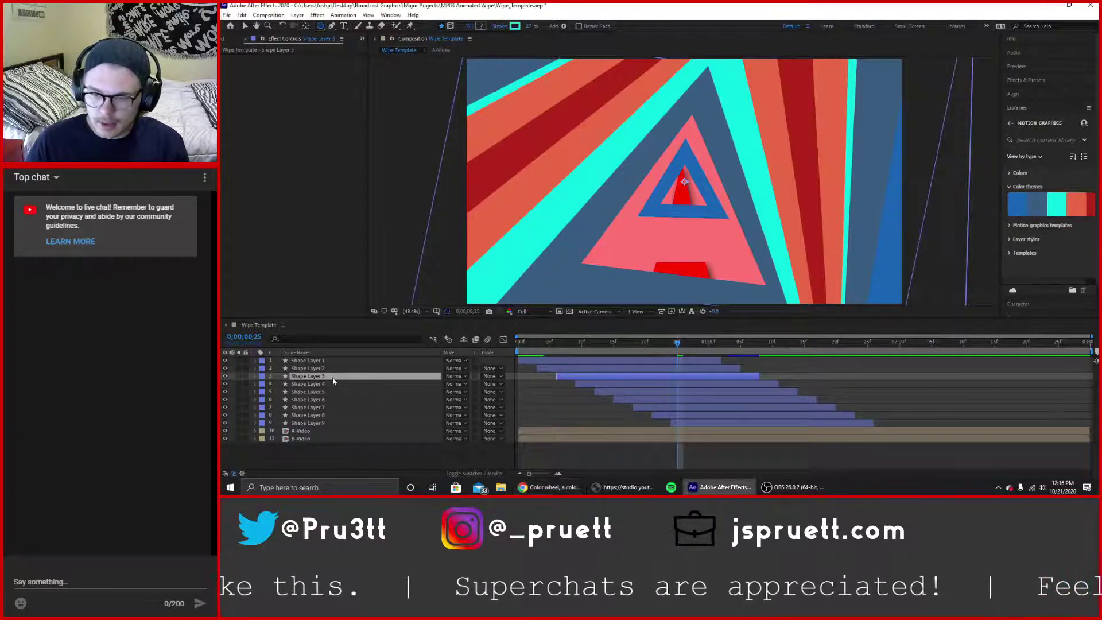
key(u)
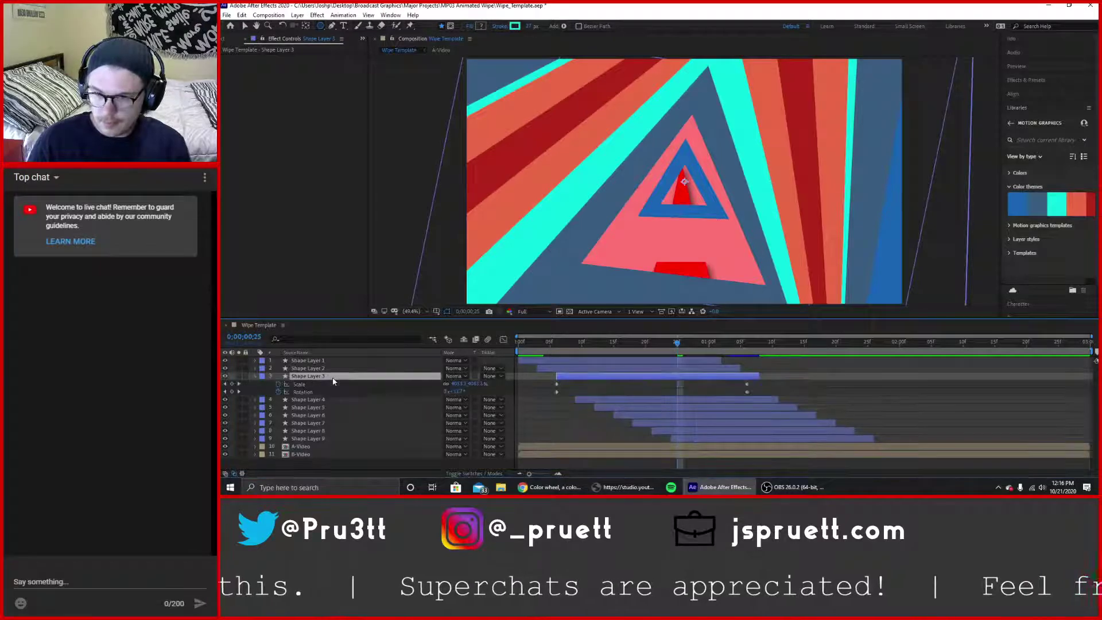
drag(550, 386, 561, 391)
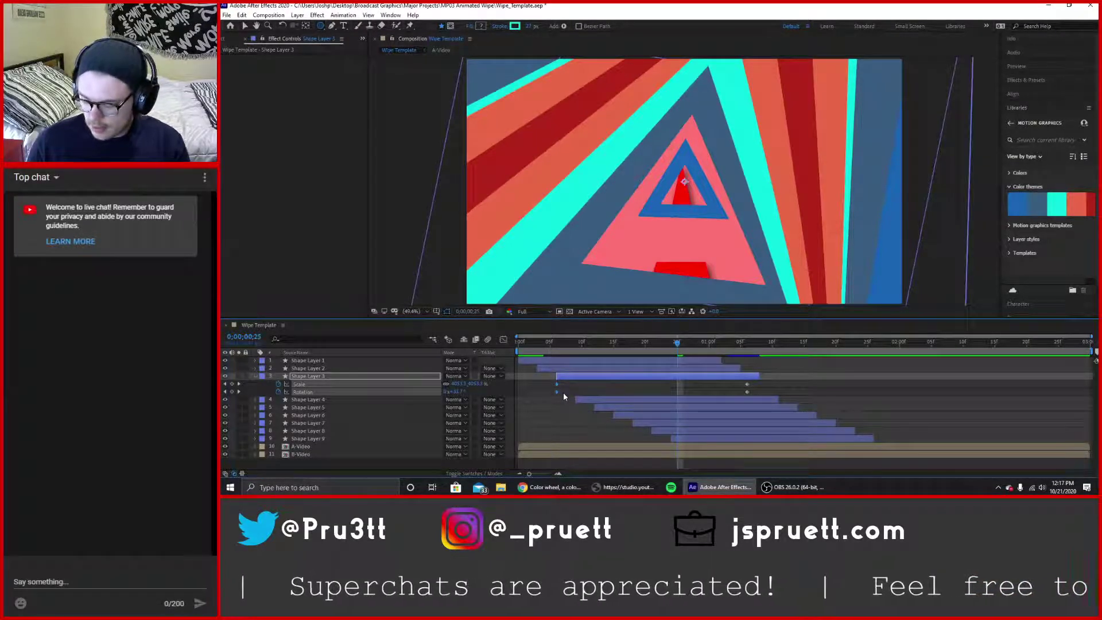
key(F9)
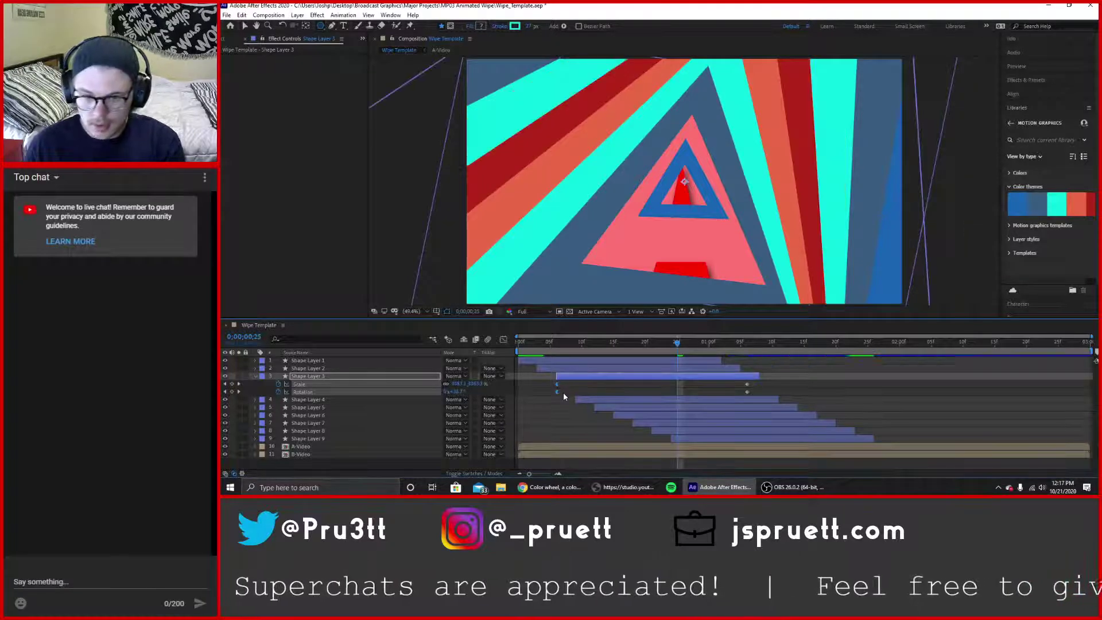
click(320, 401)
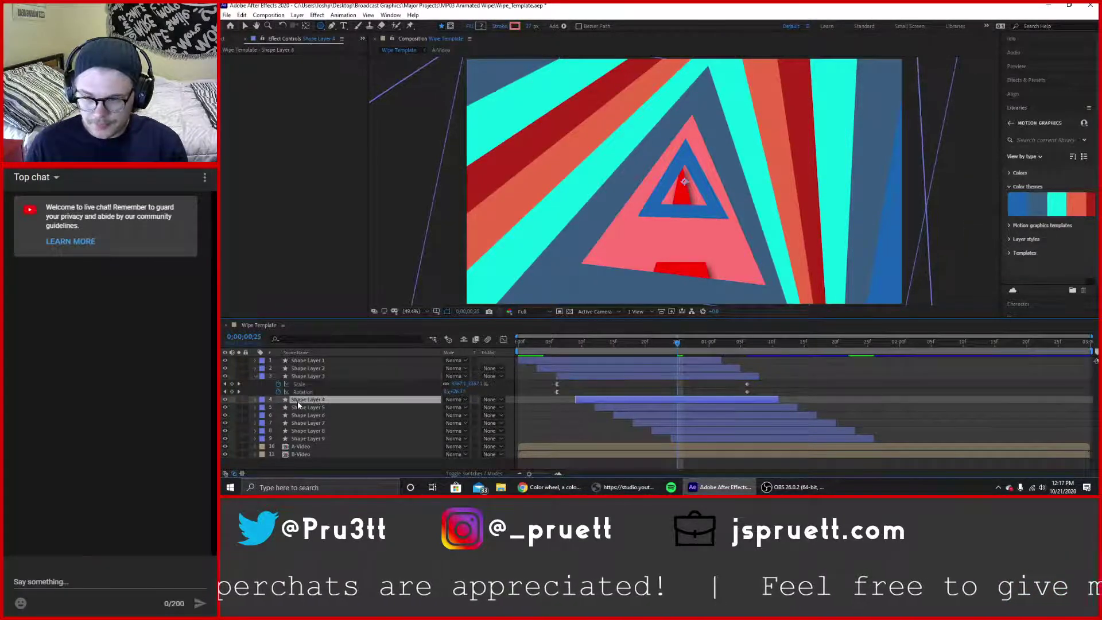
click(293, 378)
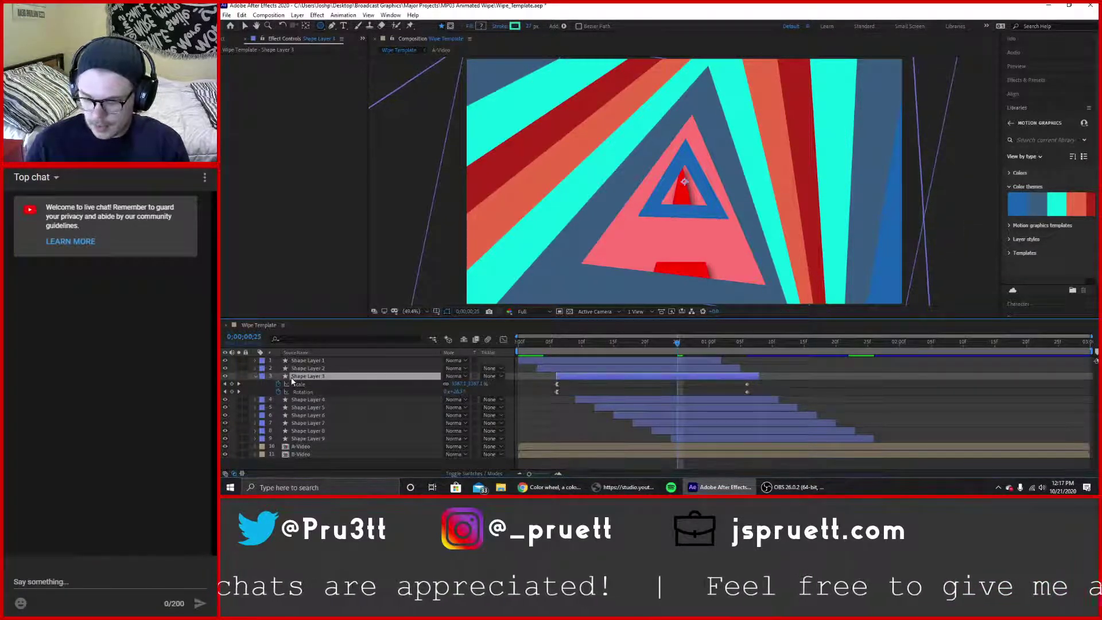
key(u)
Reveal Shape Layer 4's keyframed properties, apply Easy Ease to its starting Scale and Rotation keyframes, and collapse the layer.
click(294, 385)
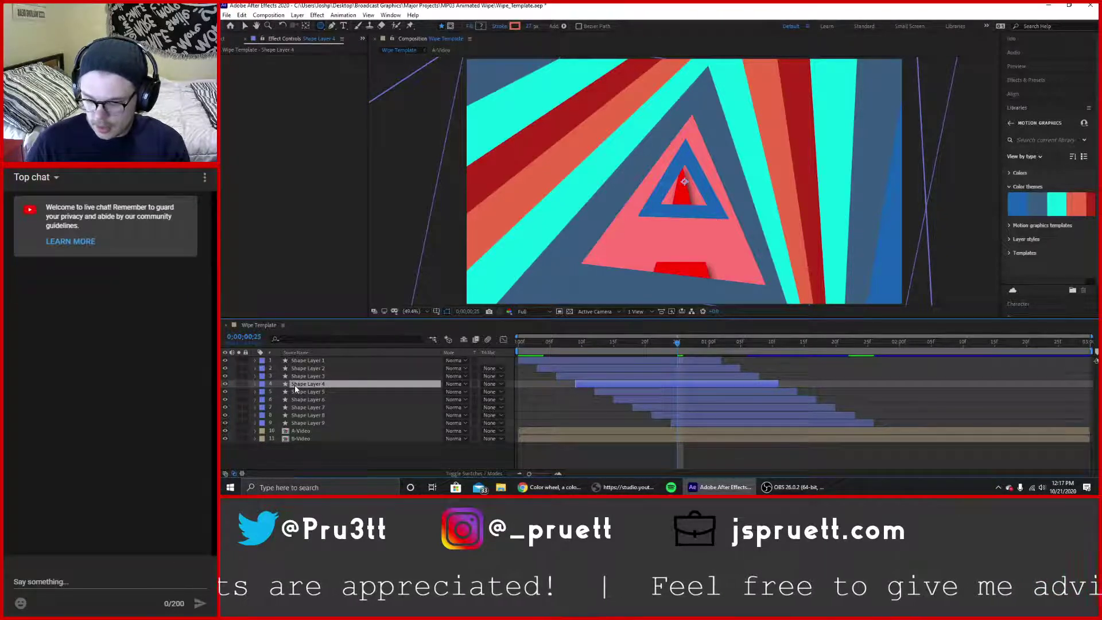
key(u)
drag(583, 398, 574, 393)
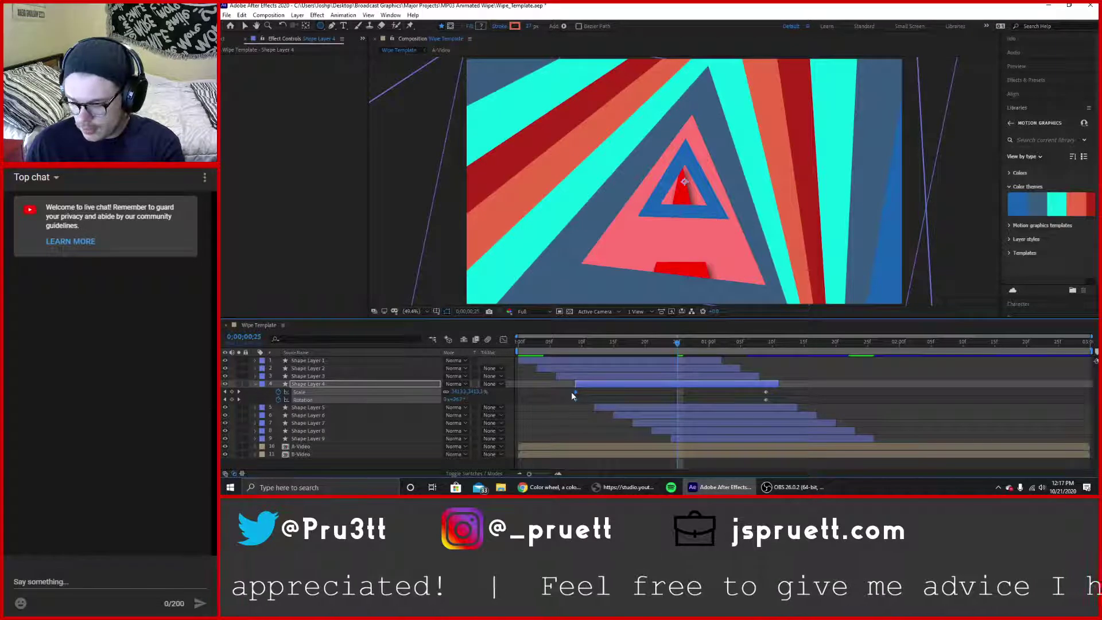
key(F9)
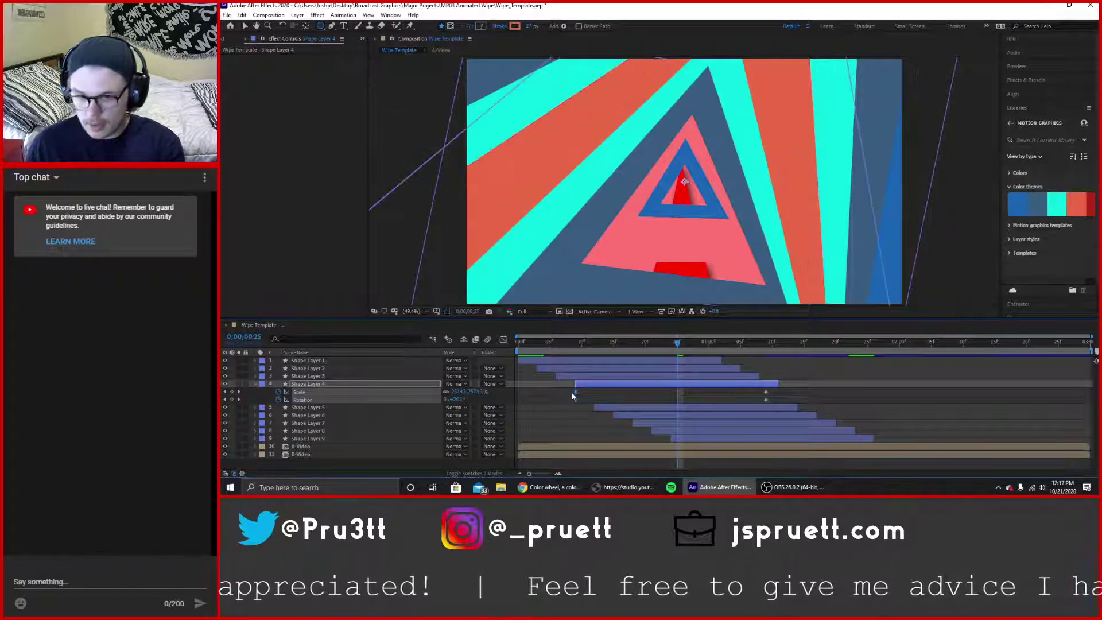
click(256, 384)
Apply Easy Ease to the starting Scale and Rotation keyframes of Shape Layer 5 and collapse the layer.
click(299, 392)
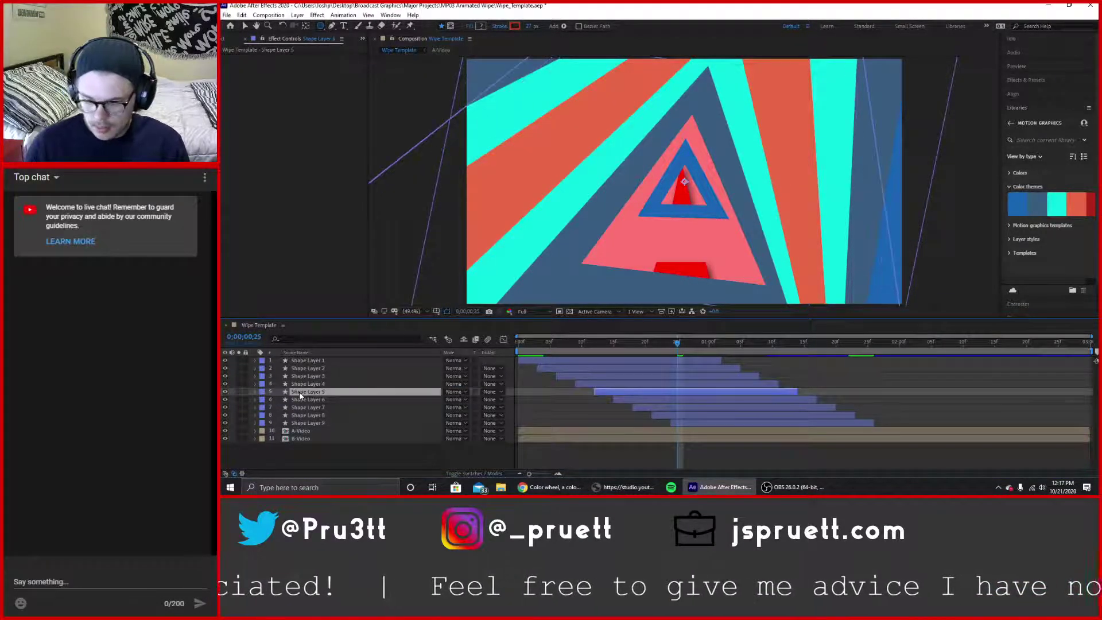
key(u)
mouse_move(589, 398)
mouse_down()
mouse_move(600, 400)
mouse_move(589, 407)
mouse_up()
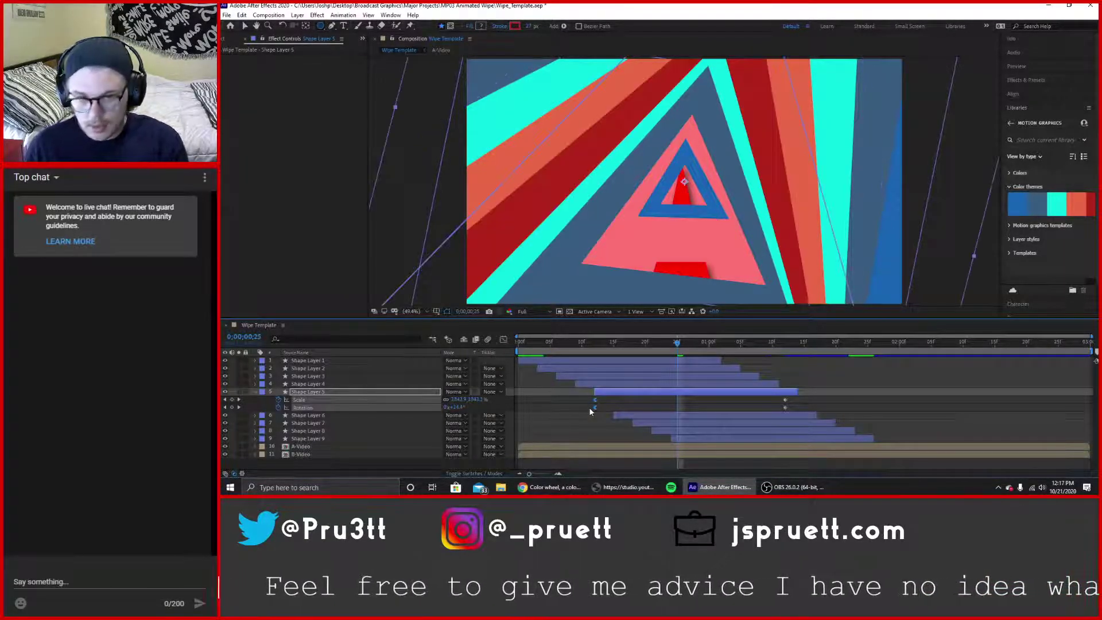
click(324, 393)
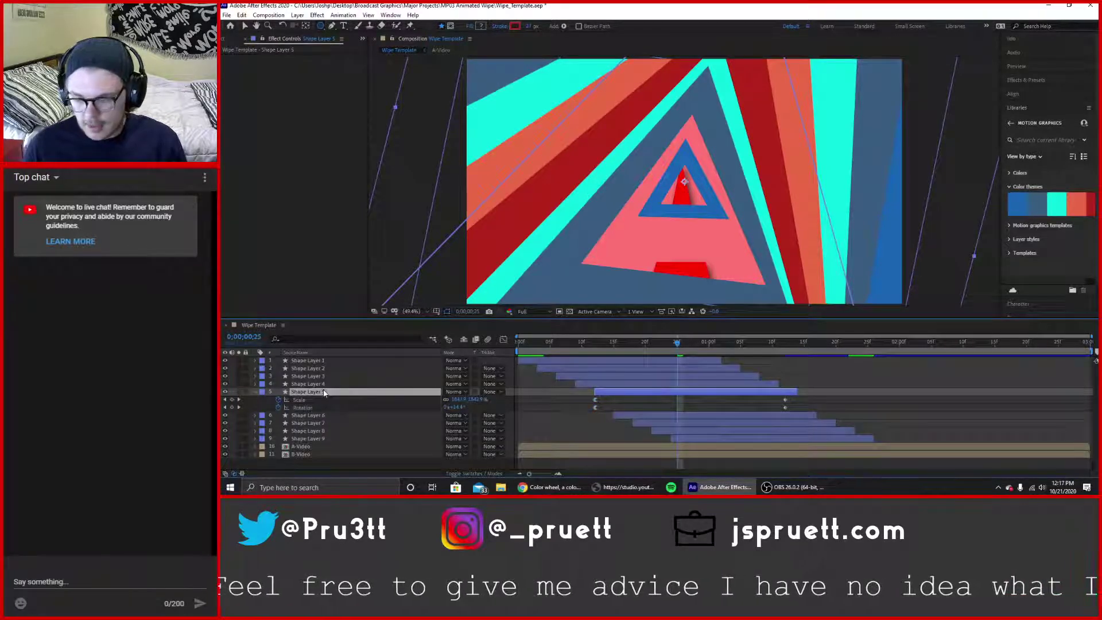
key(u)
Reveal Shape Layer 6's keyframed properties and select its starting Scale and Rotation keyframes.
click(316, 400)
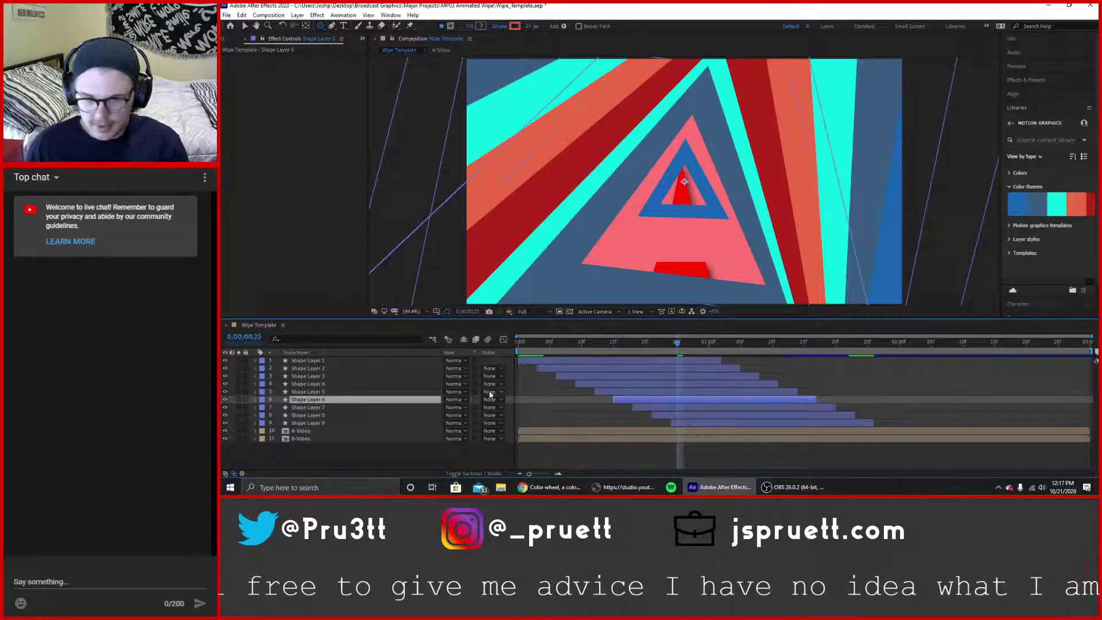
key(u)
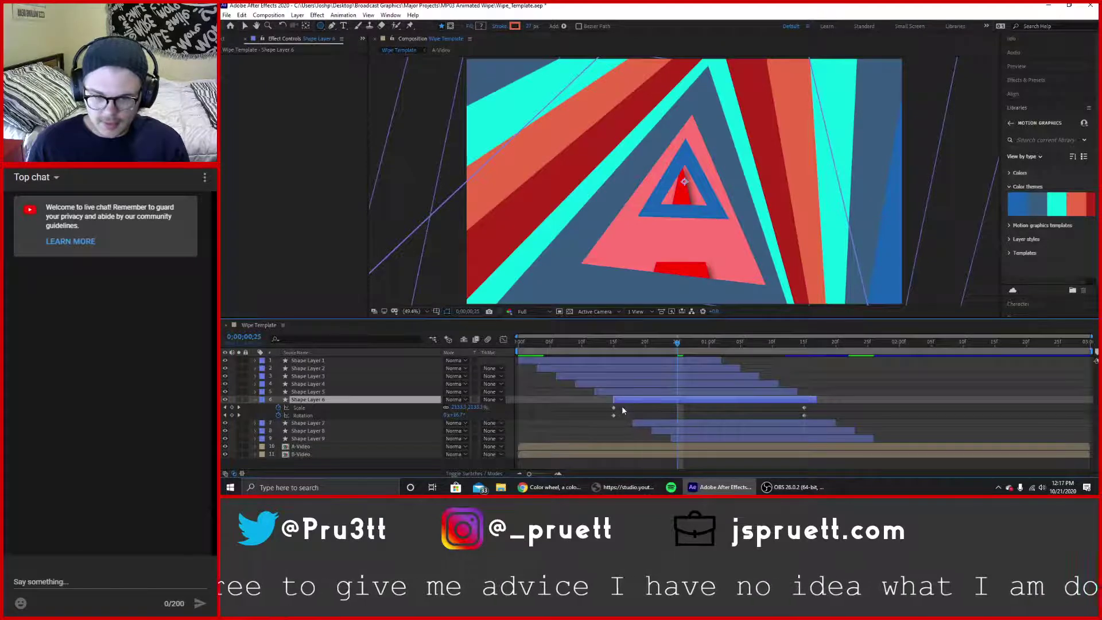
drag(622, 406, 602, 419)
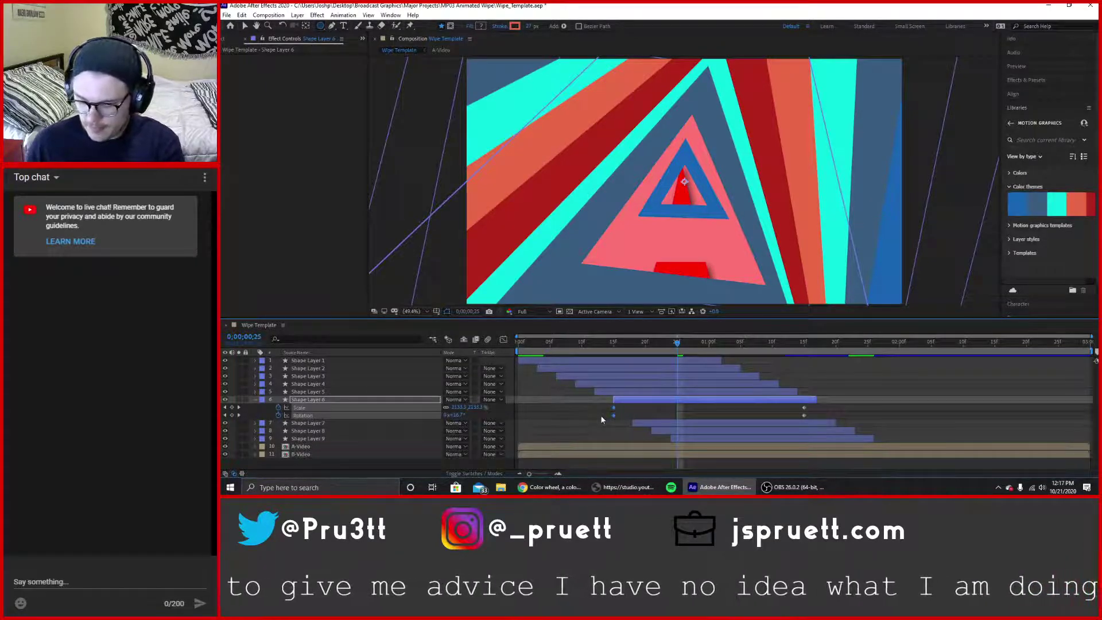
Apply Easy Ease to the first Scale and Rotation keyframes of Shape Layer 6 and collapse its properties.
key(F9)
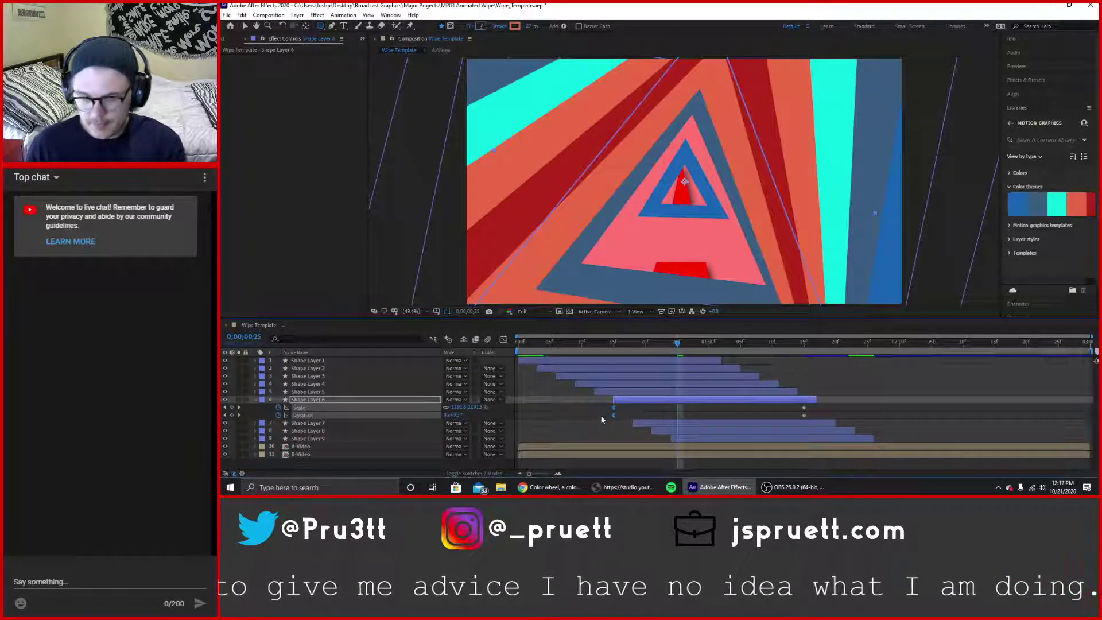
click(308, 400)
key(u)
Apply Easy Ease to the first Scale and Rotation keyframes of Shape Layer 7, revealing and collapsing its animated properties.
click(307, 407)
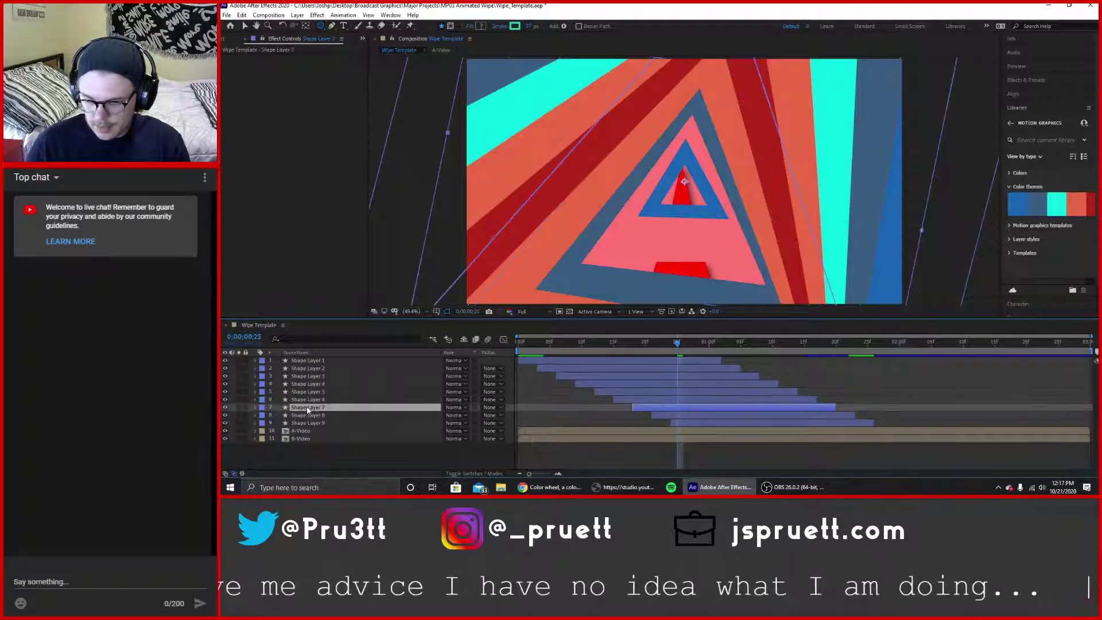
key(u)
drag(619, 412, 637, 426)
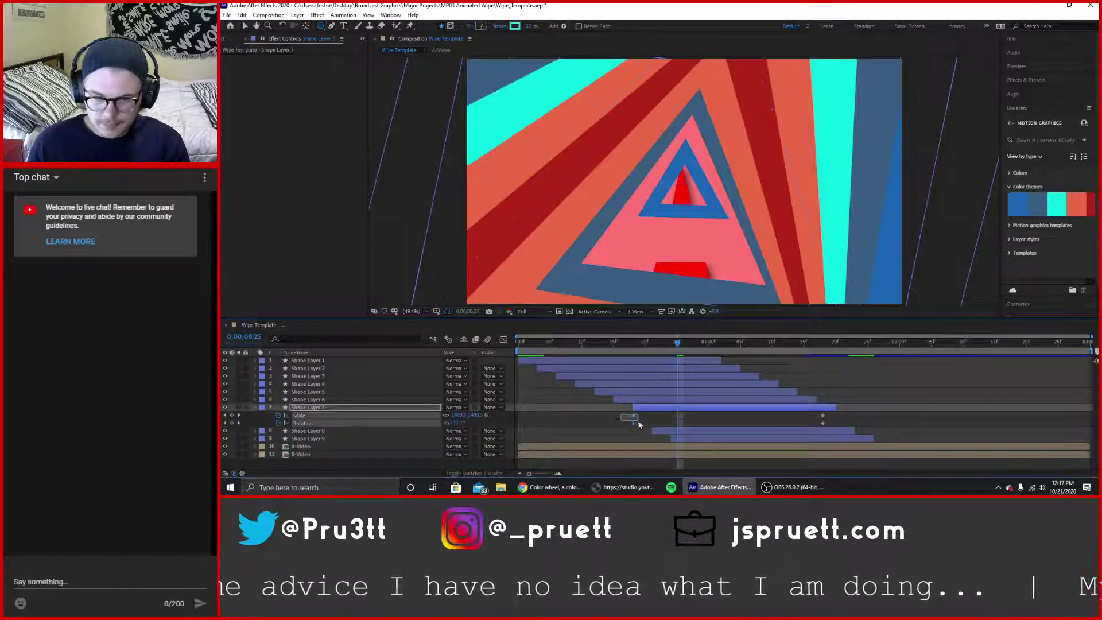
key(F9)
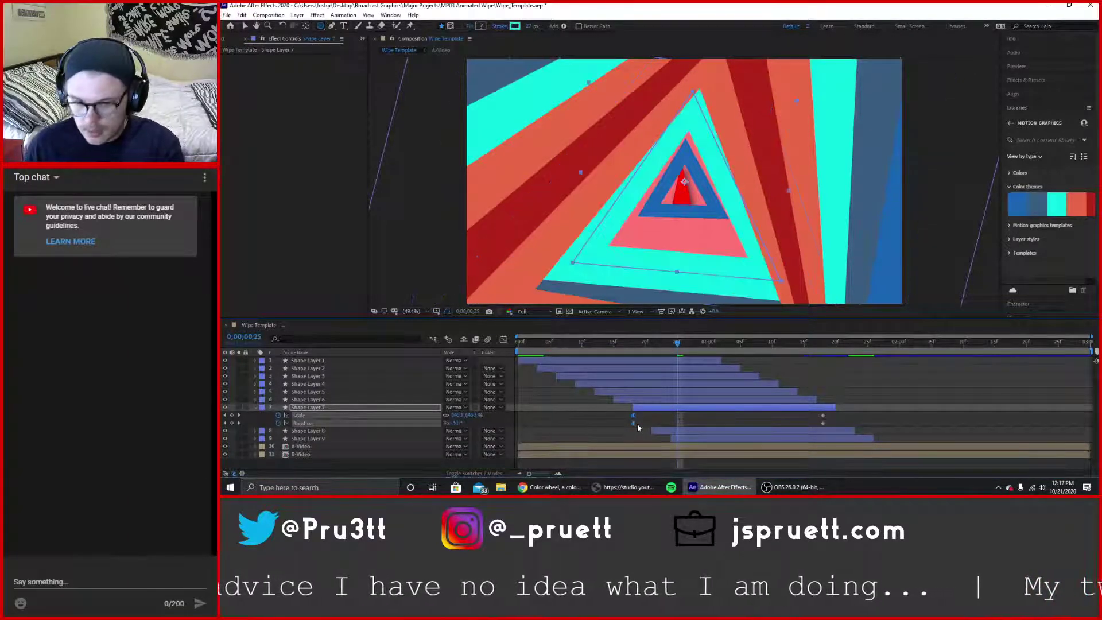
click(323, 408)
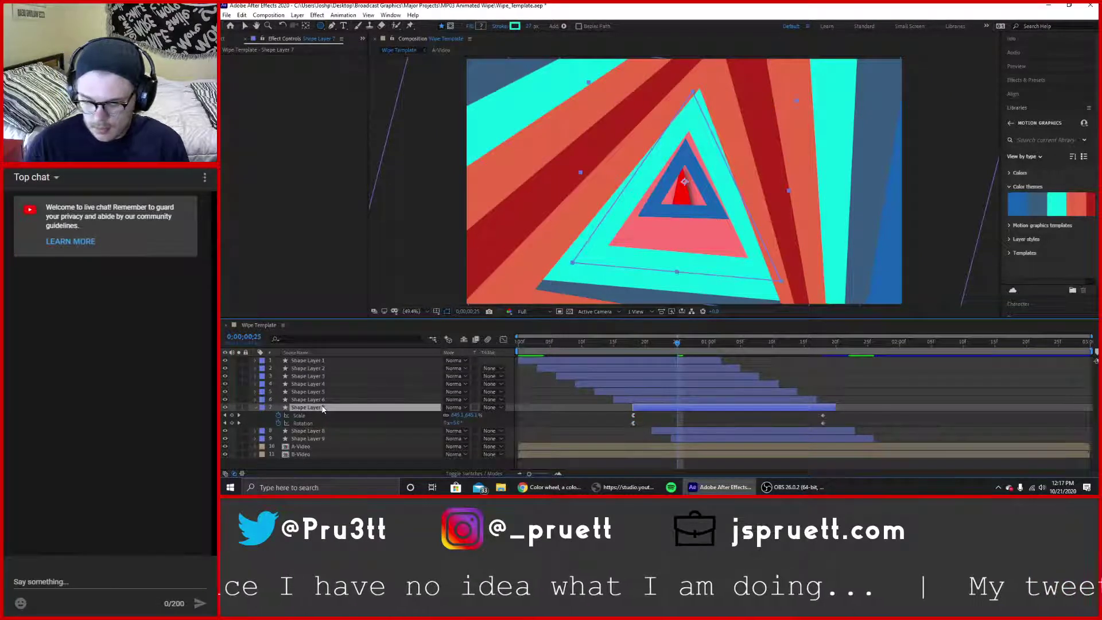
key(u)
Apply Easy Ease to the first Scale and Rotation keyframes of Shape Layer 8, revealing and collapsing its animated properties.
click(318, 415)
key(u)
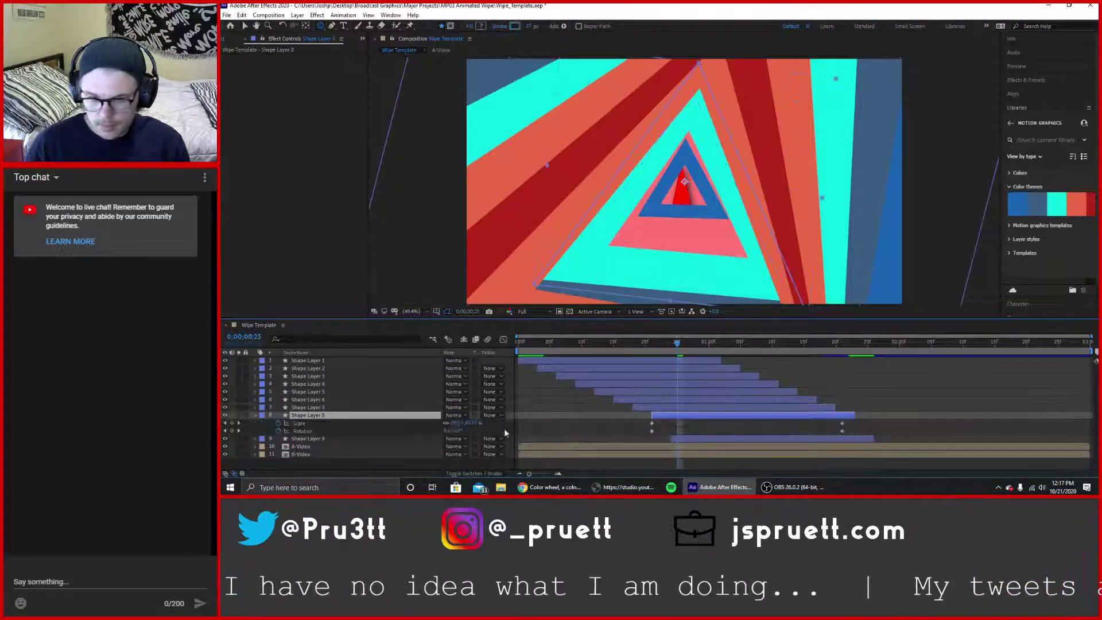
drag(659, 421, 648, 434)
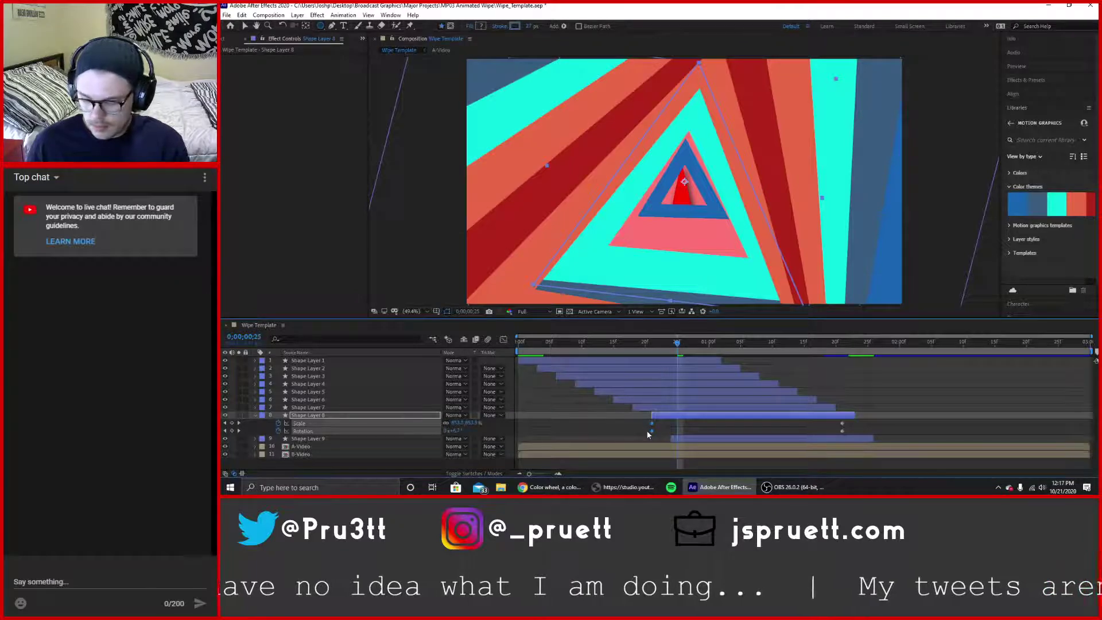
key(F9)
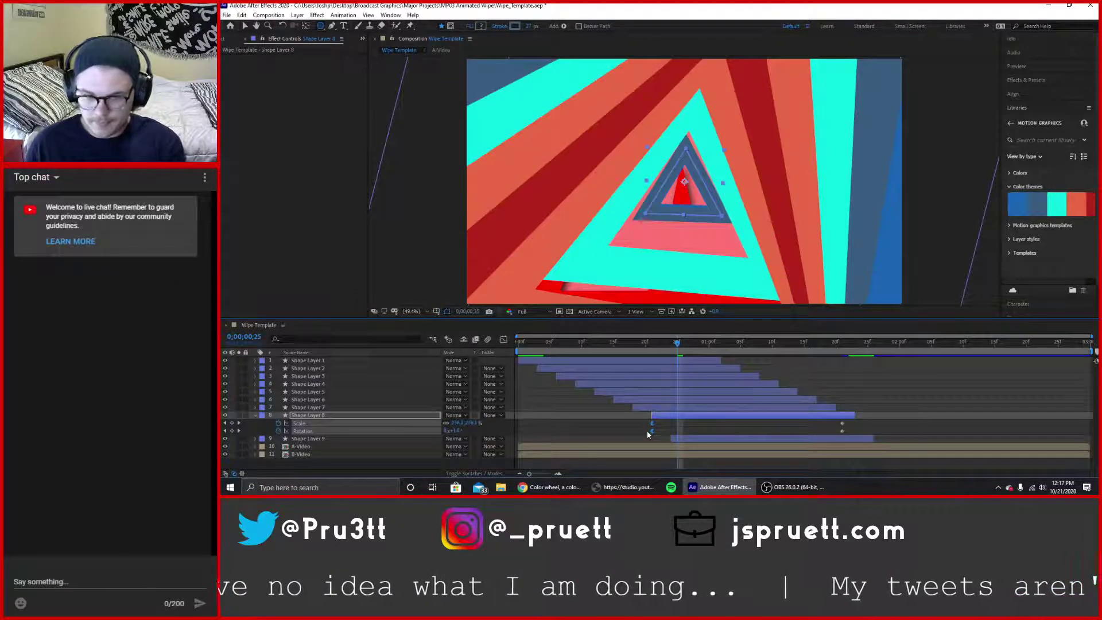
click(363, 416)
key(u)
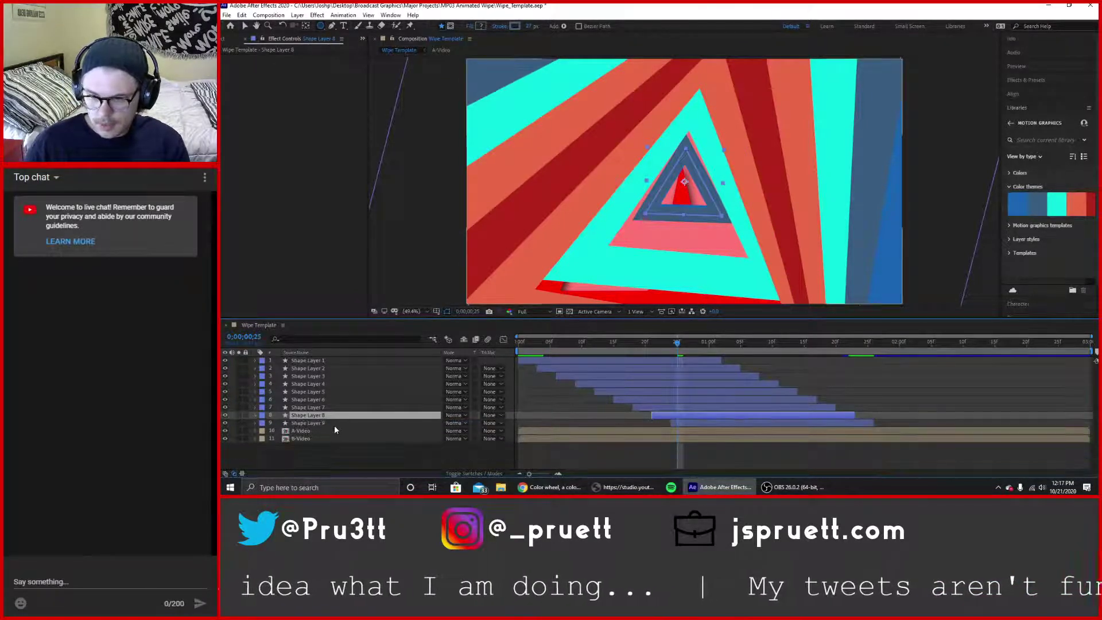
Apply Easy Ease to the first Scale and Rotation keyframes of Shape Layer 9, revealing and collapsing its animated properties.
click(332, 423)
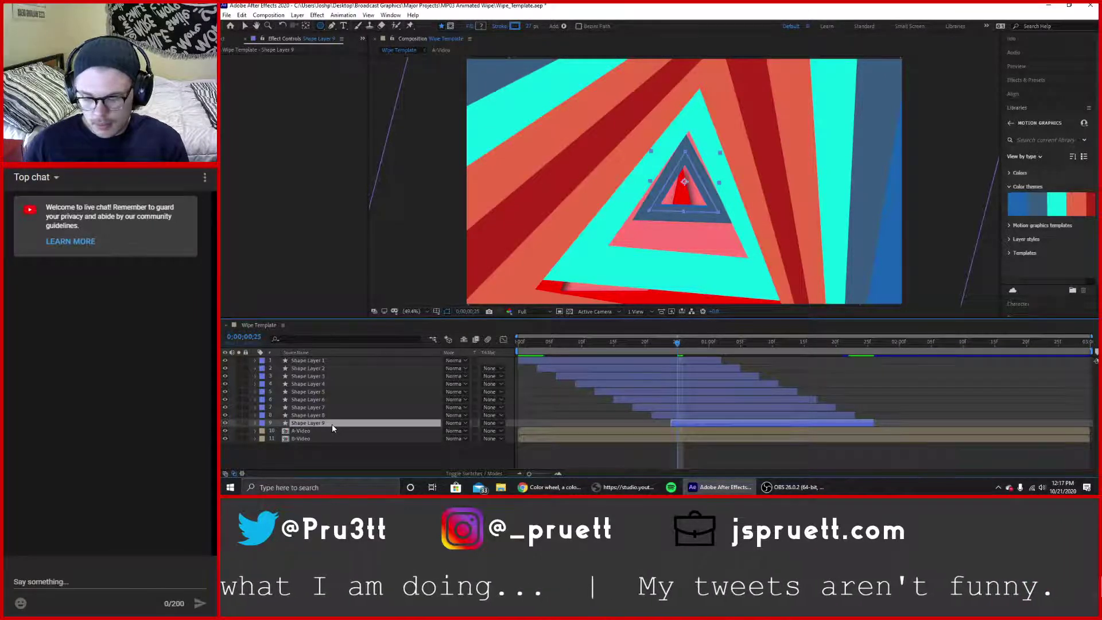
key(u)
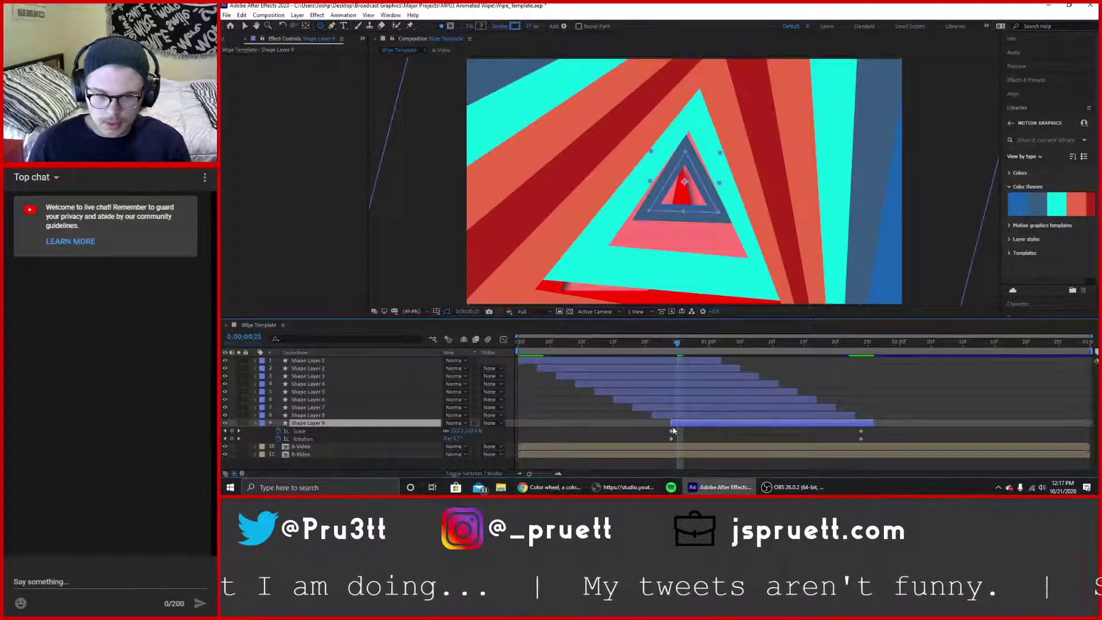
drag(675, 428, 665, 440)
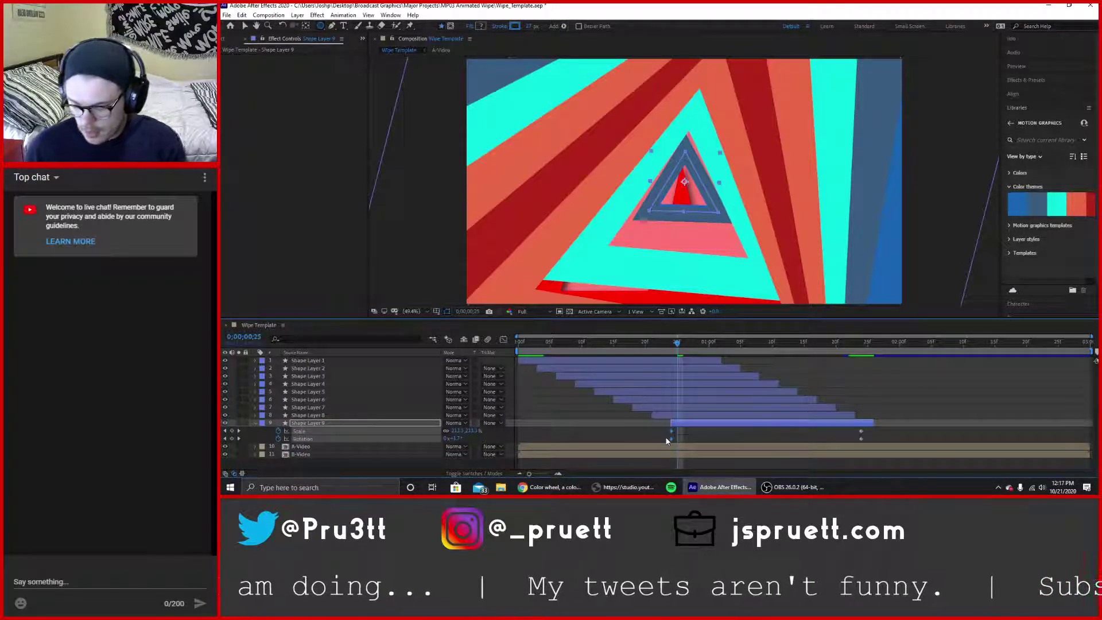
key(F9)
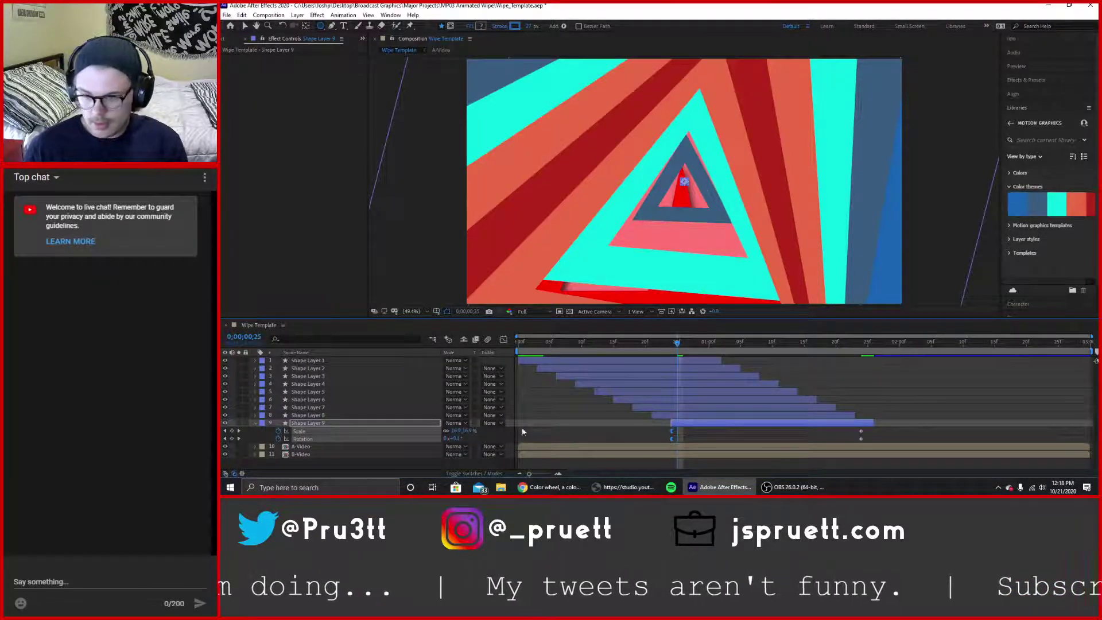
click(342, 424)
key(u)
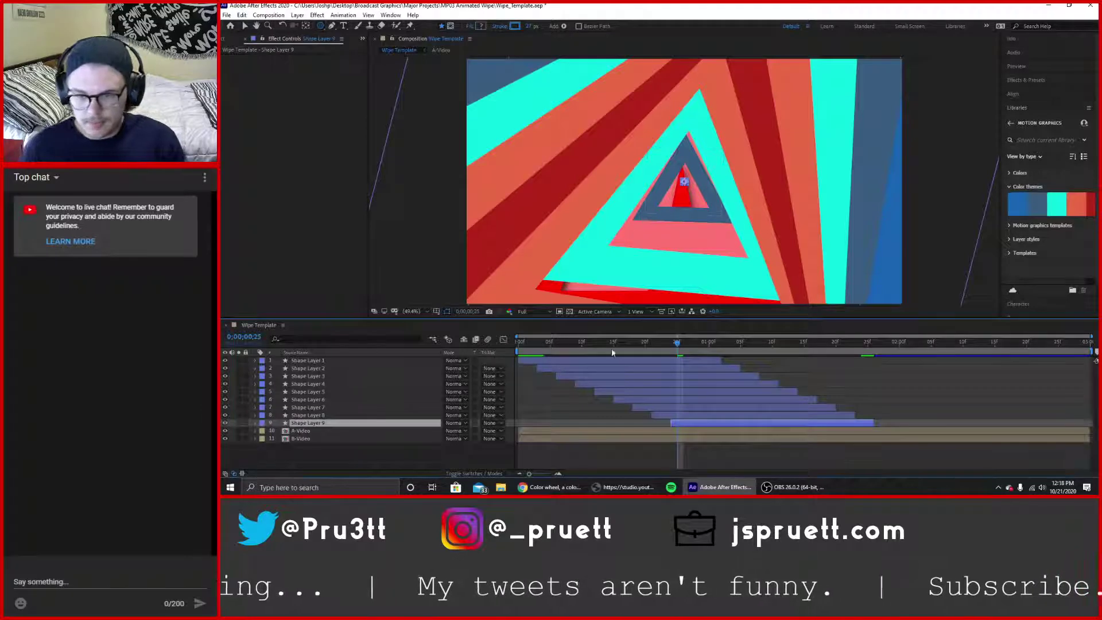
Preview the triangle wipe from the start and scrub through the timeline to check the eased motion.
key(Home)
key(space)
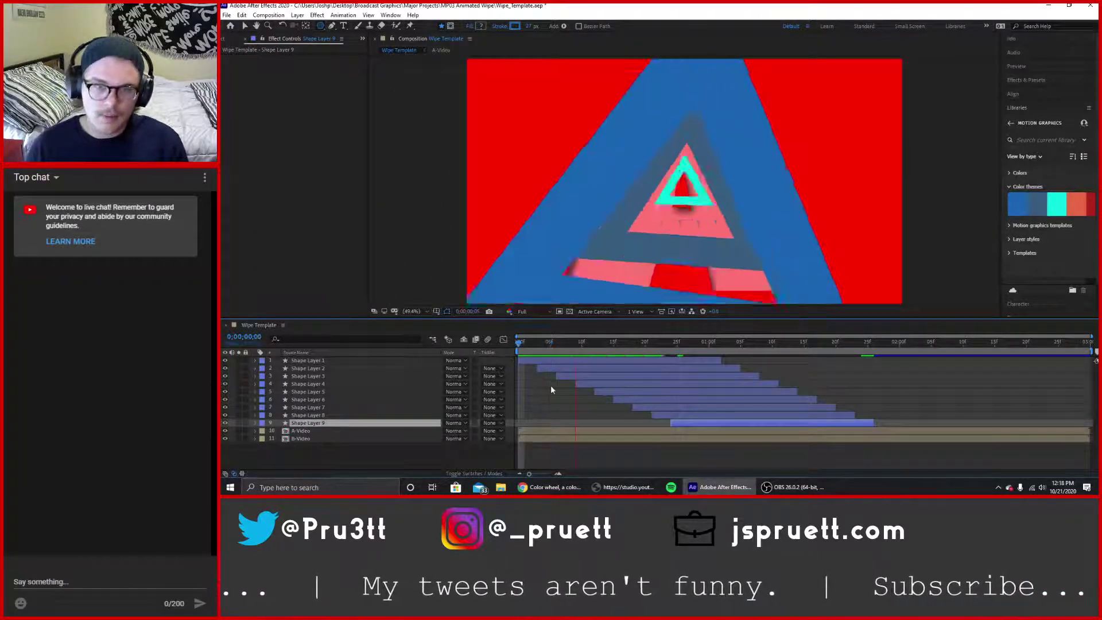
key(space)
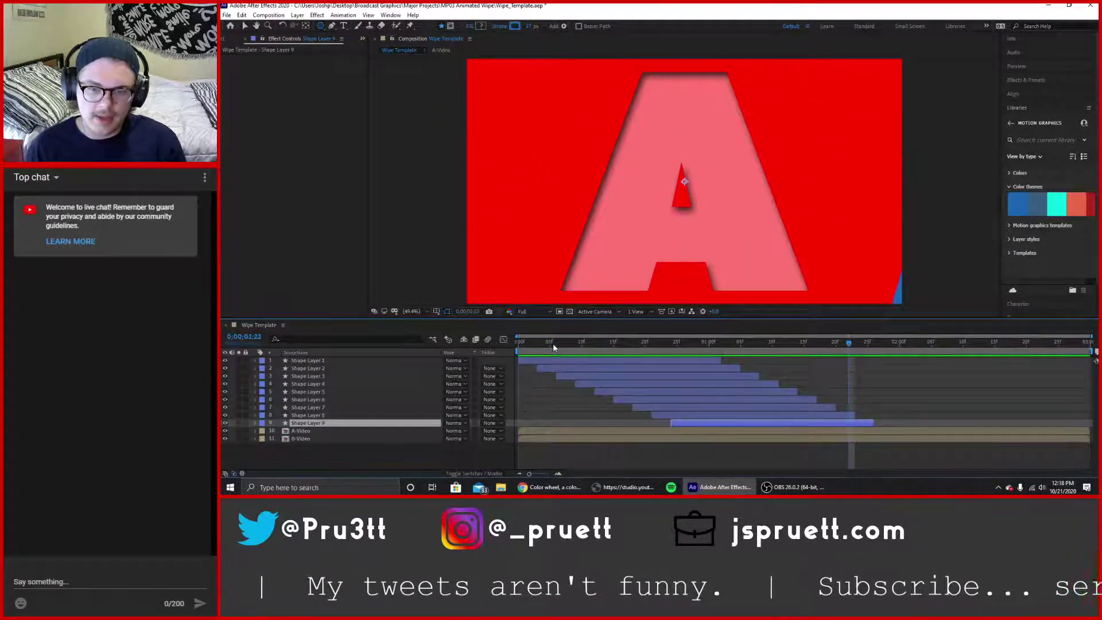
drag(551, 344, 860, 383)
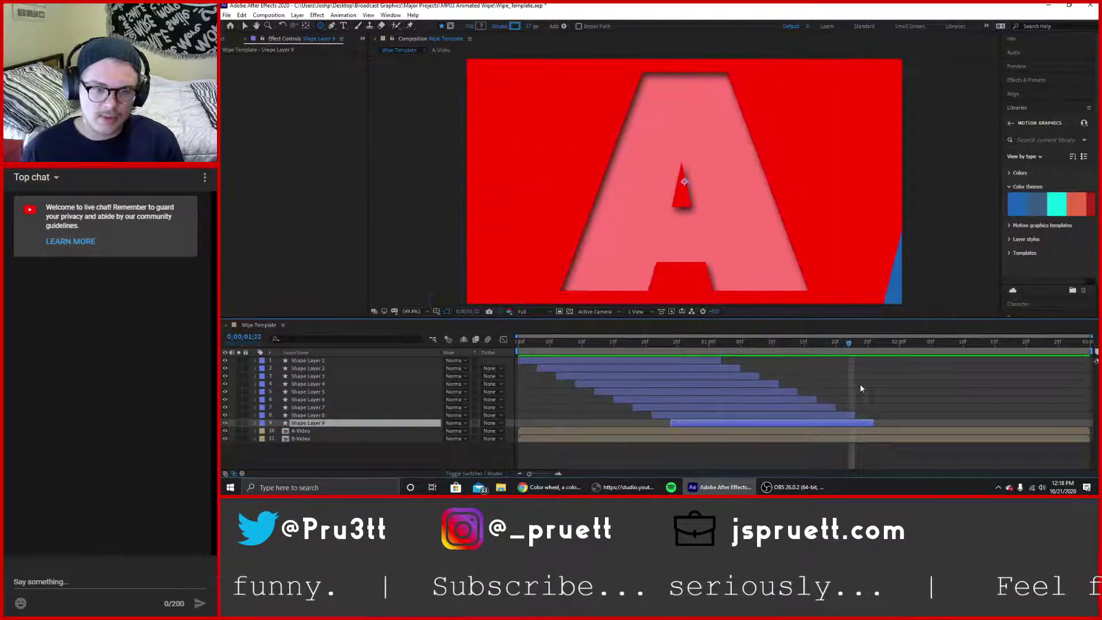
key(space)
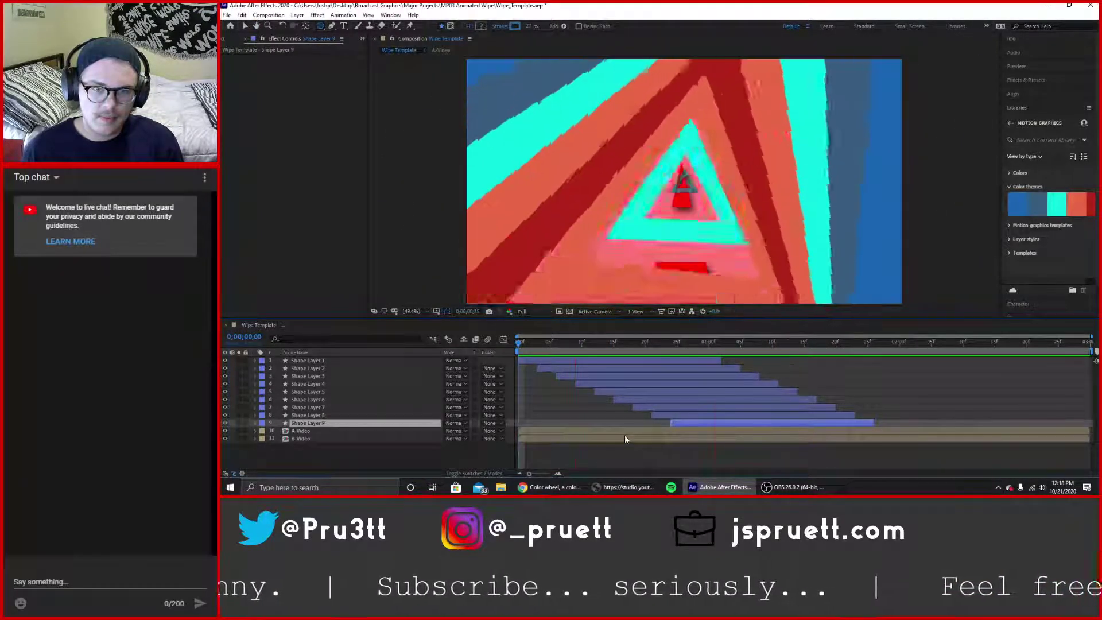
click(564, 344)
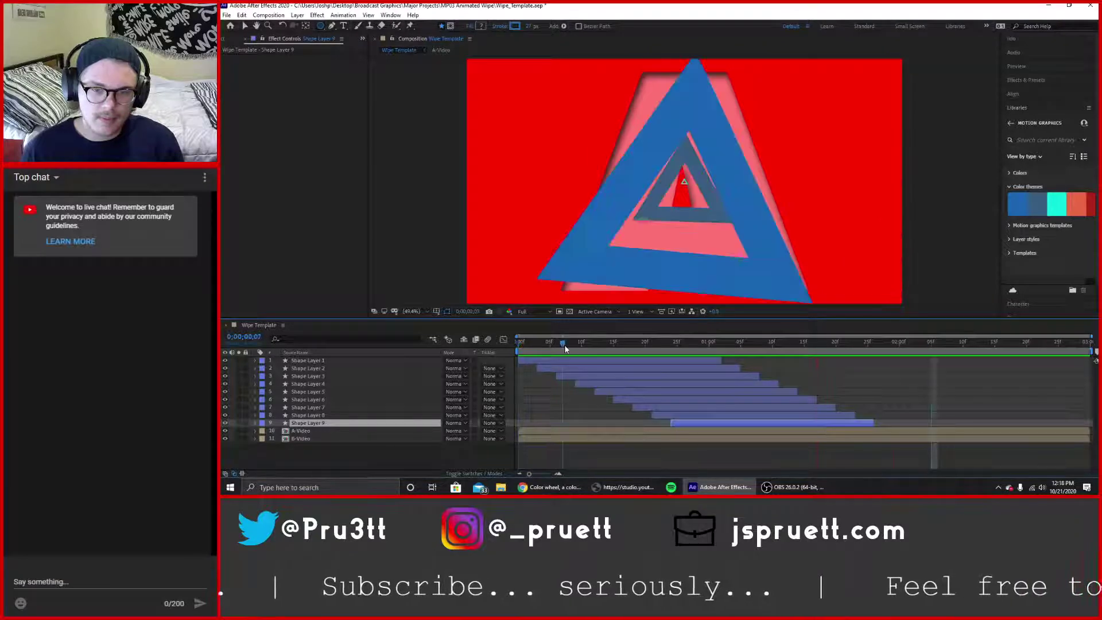
key(space)
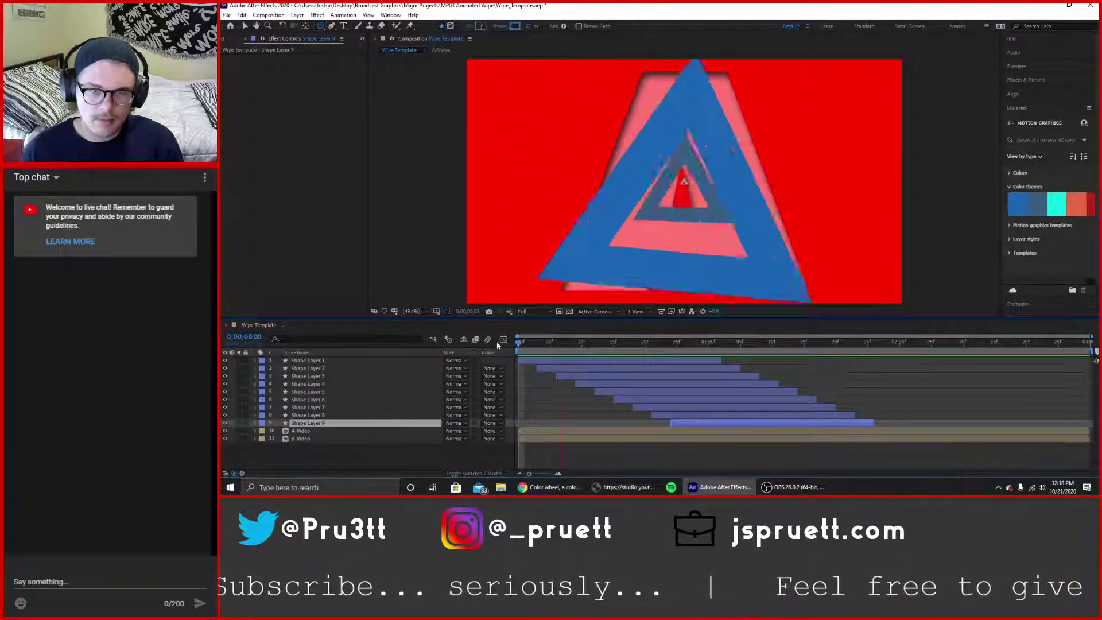
click(534, 344)
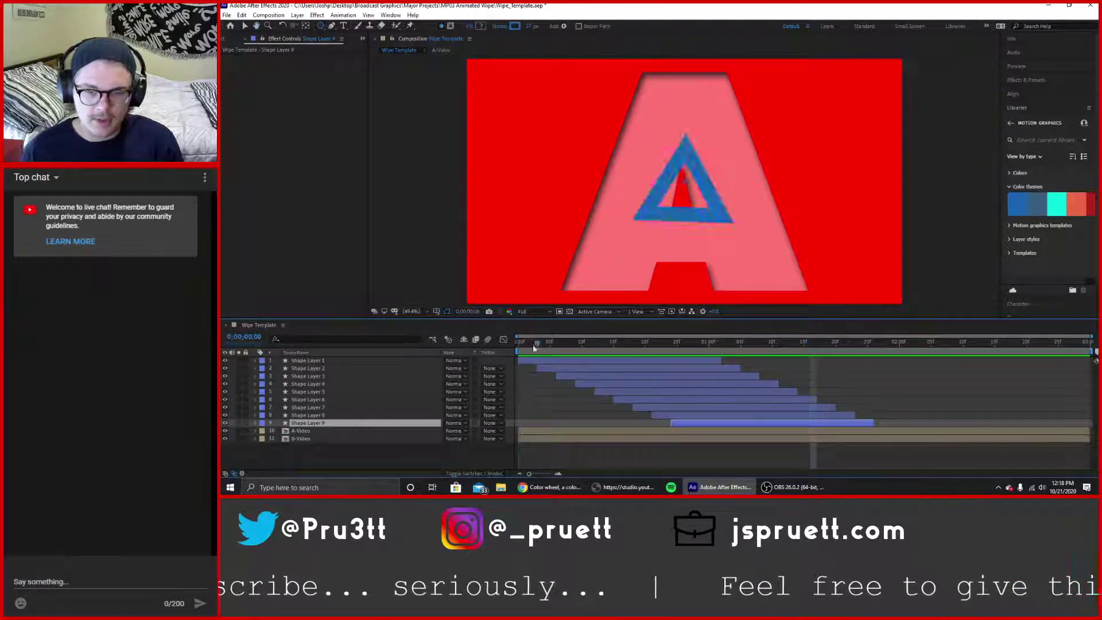
drag(534, 347, 726, 378)
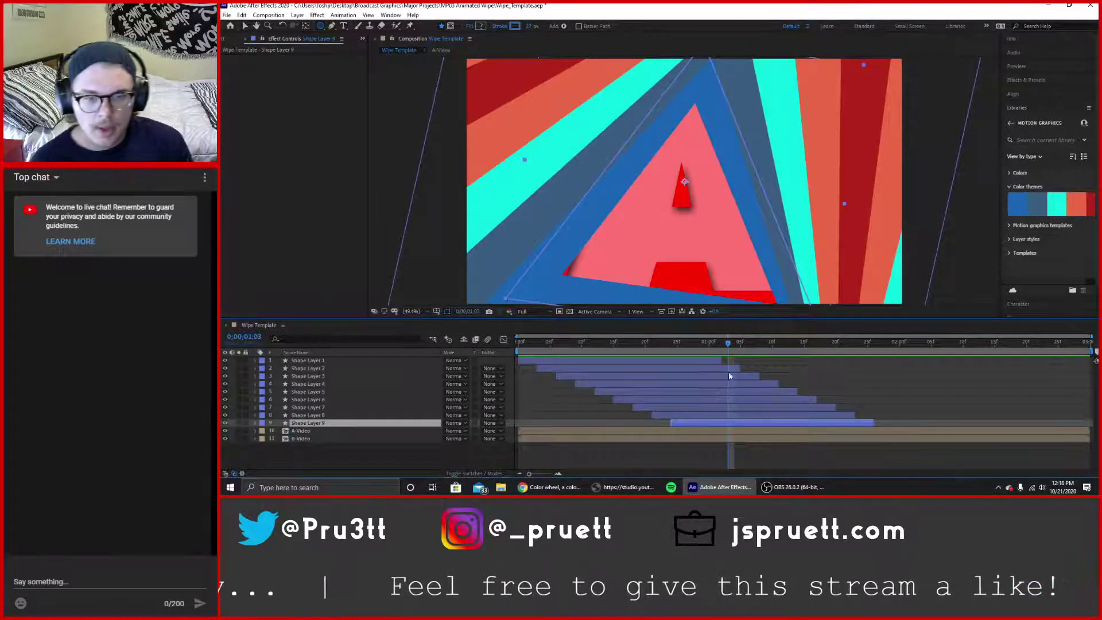
click(575, 352)
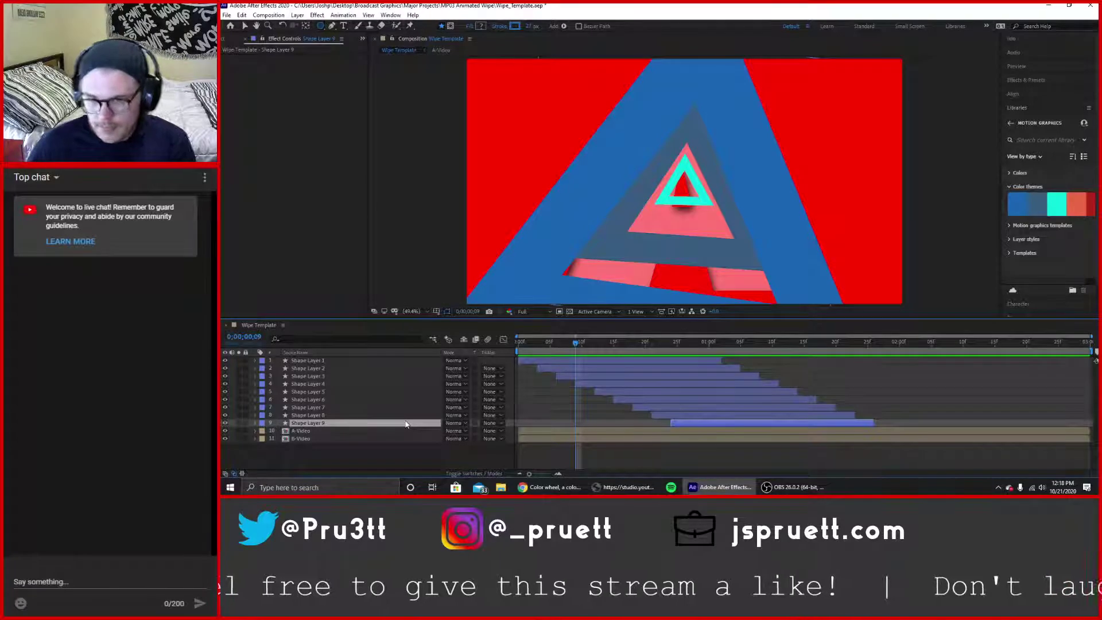
Rename Shape Layer 1 as "Triangle 1".
click(329, 361)
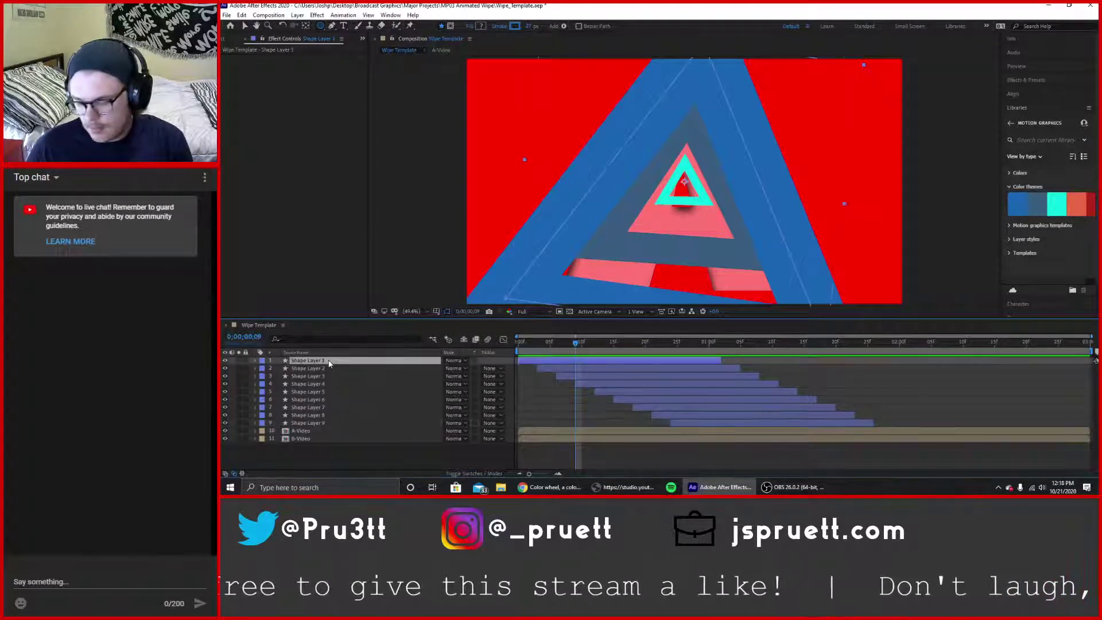
key(Return)
text(Ti)
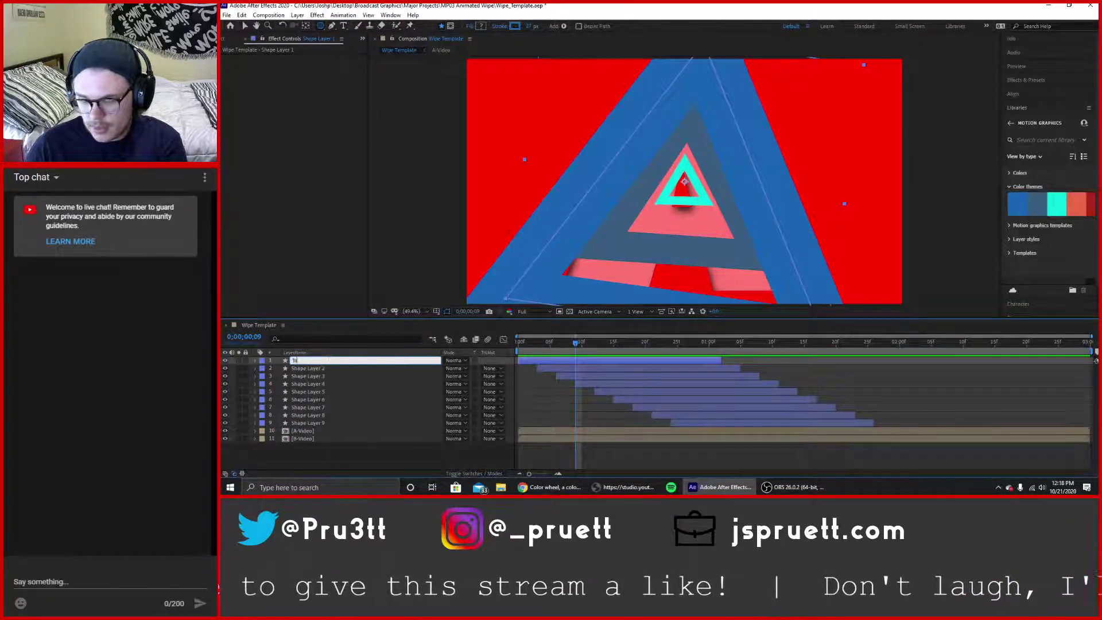
text(iangle)
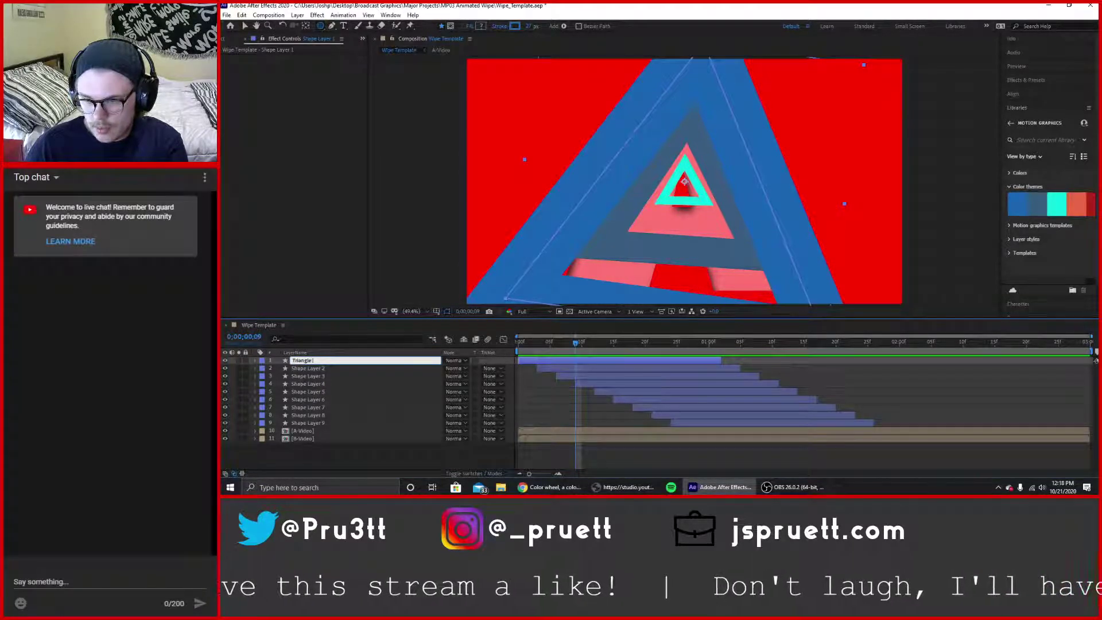
text(1)
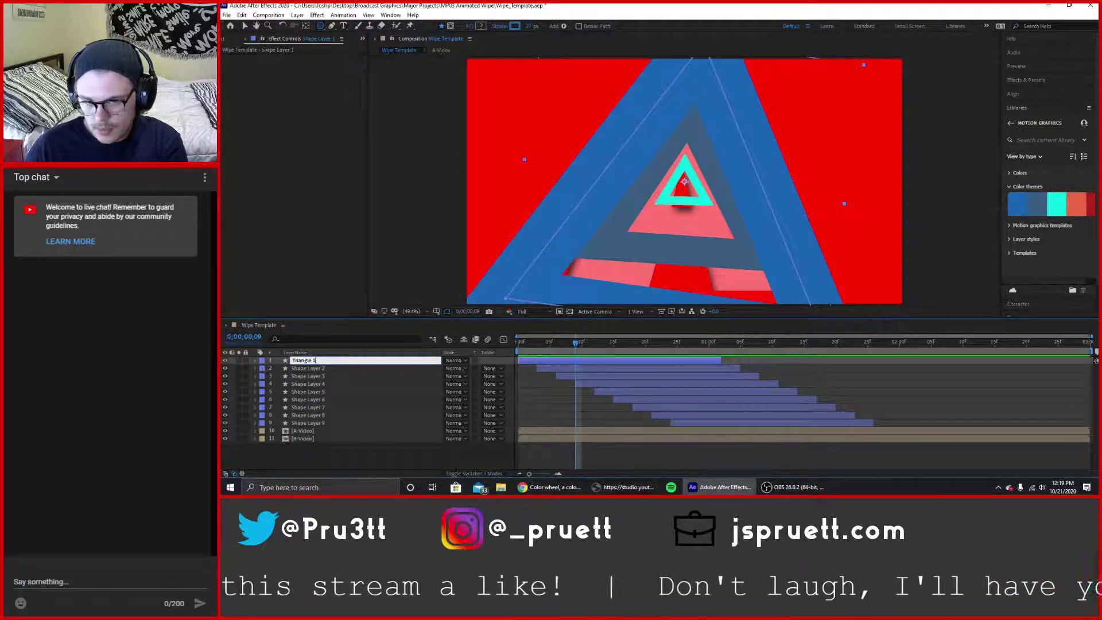
key(Return)
Switch to Chrome and search the web in a new tab for how to rename multiple layers.
click(325, 368)
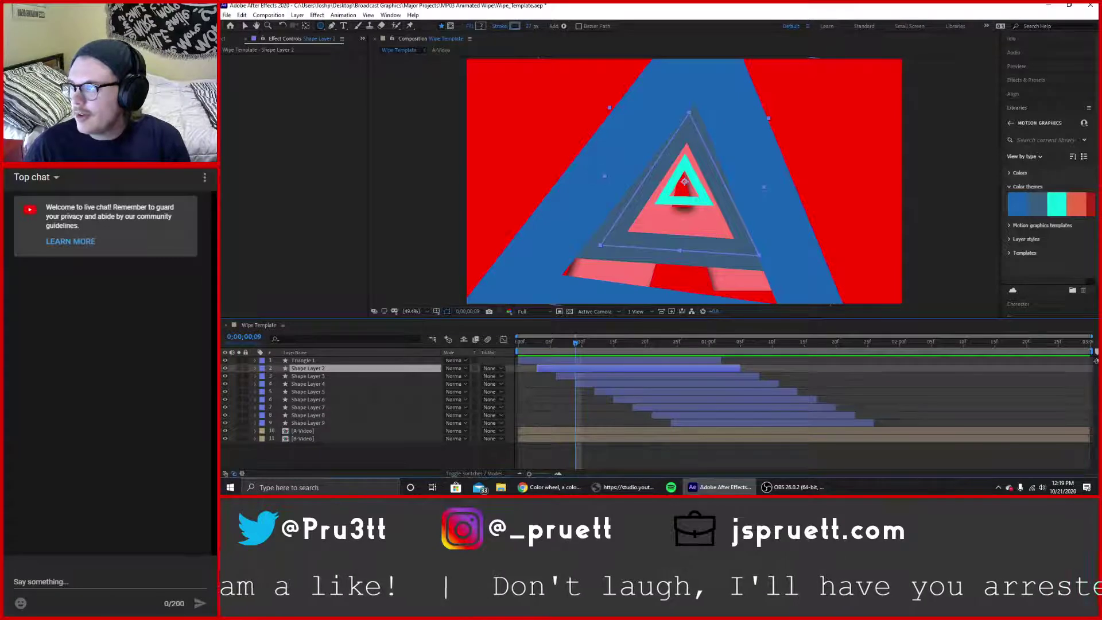
key(ctrl+t)
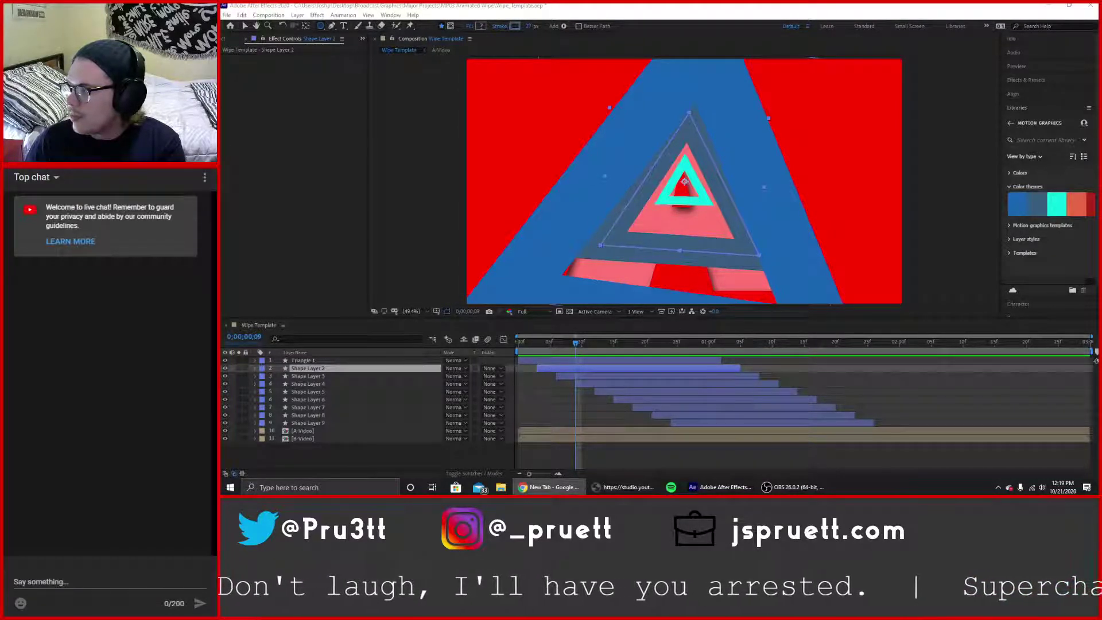
key(Return)
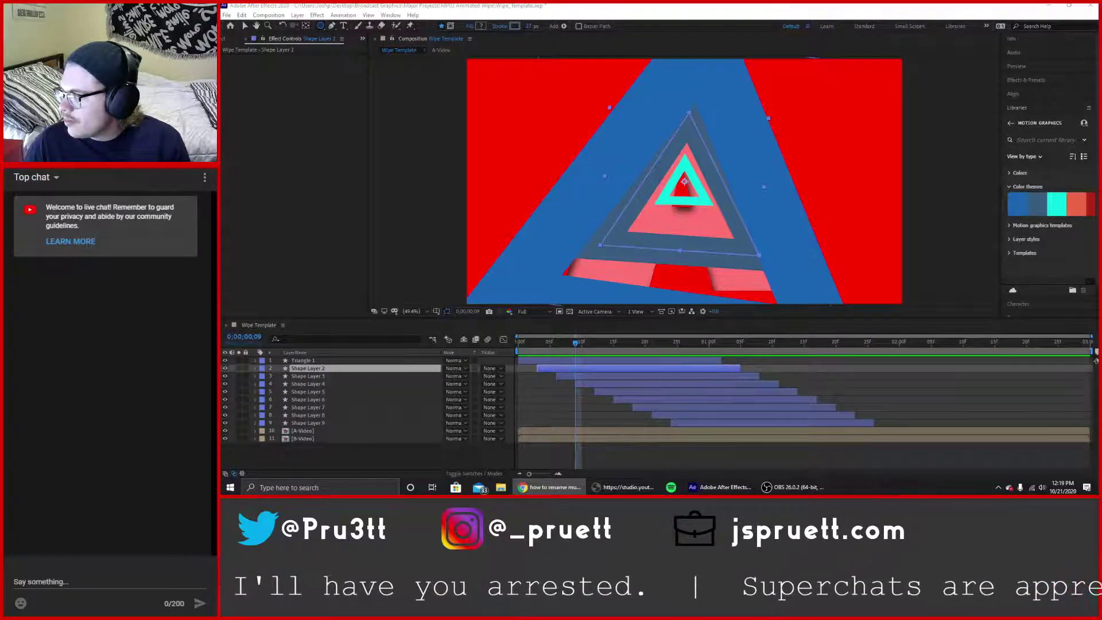
Select all layers from Triangle 1 through Shape Layer 9 and save the project.
click(315, 361)
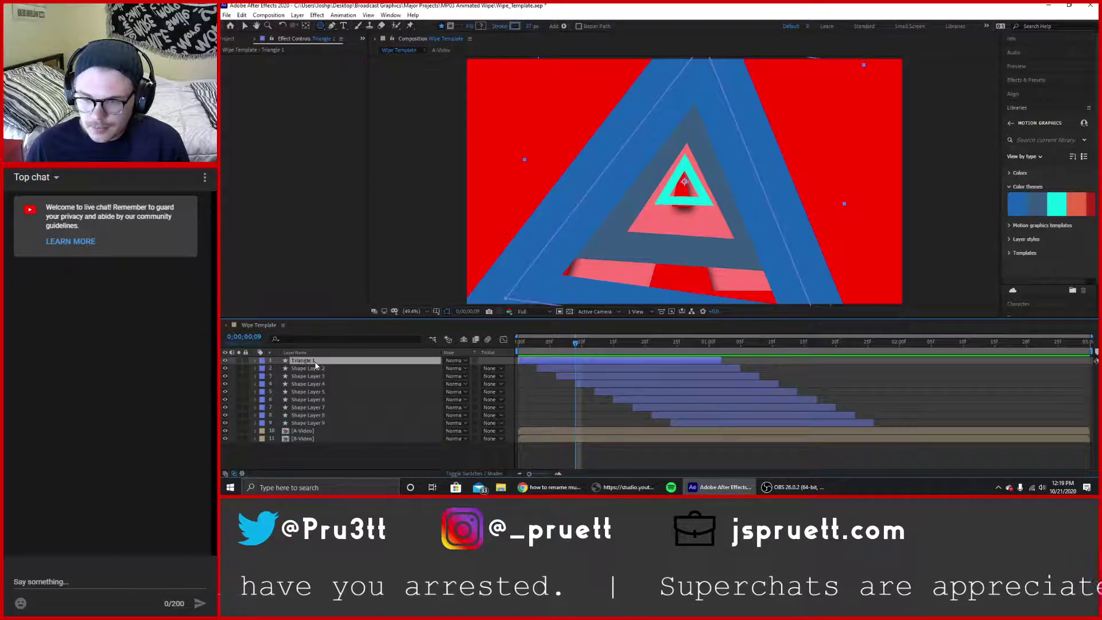
shift+click(327, 423)
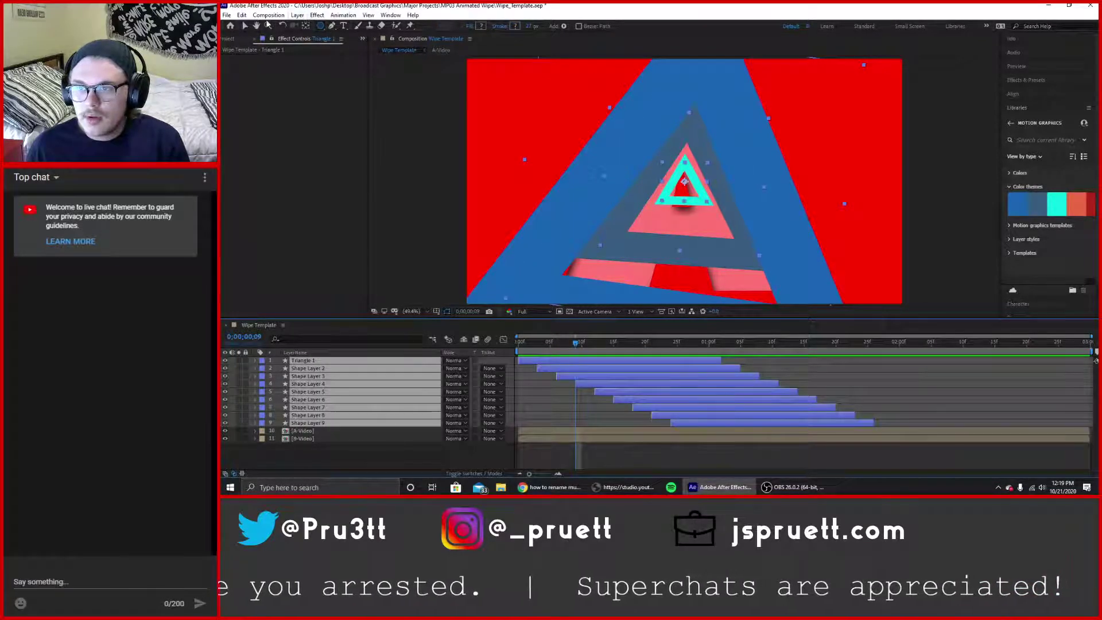
click(231, 16)
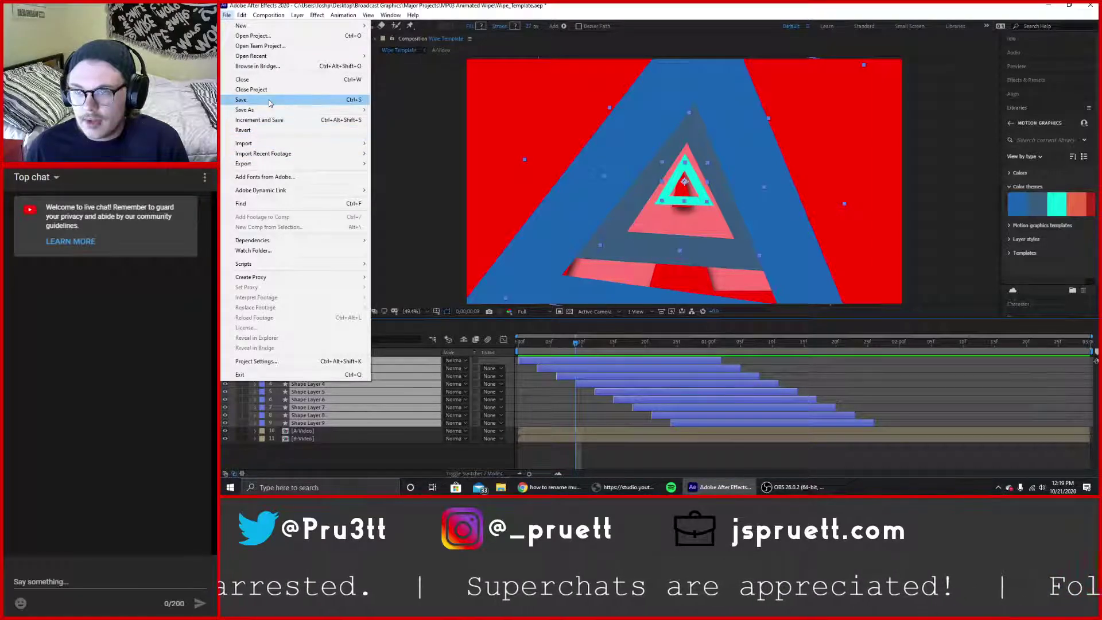
click(246, 99)
Look through the available scripts and consult the Chrome page about renaming multiple layers, then return to After Effects.
click(229, 16)
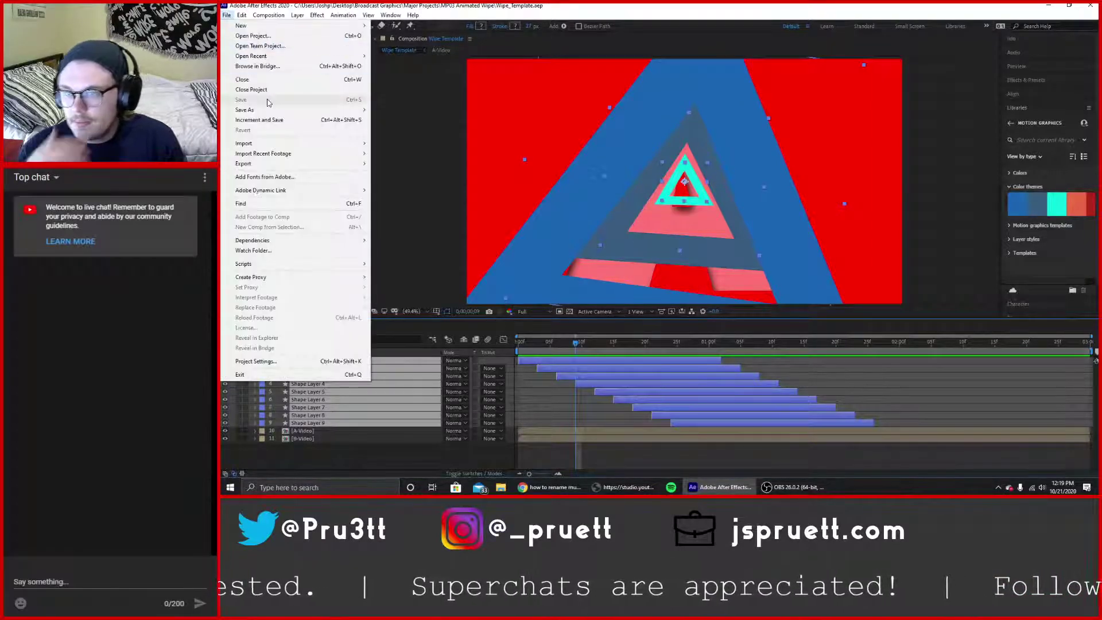
mouse_move(276, 264)
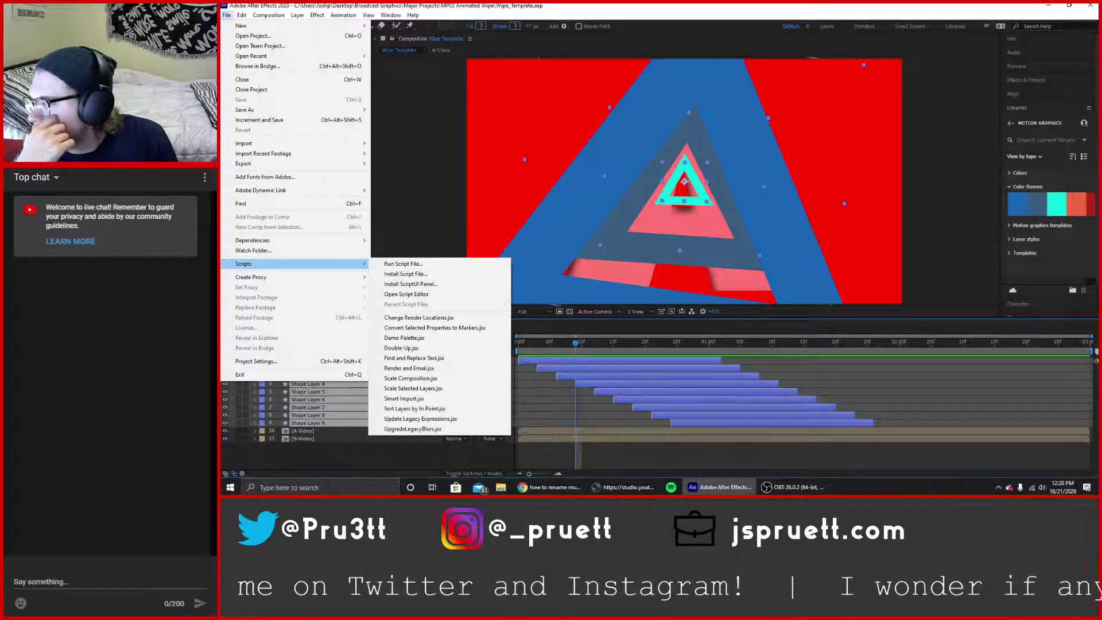
key(alt+Tab)
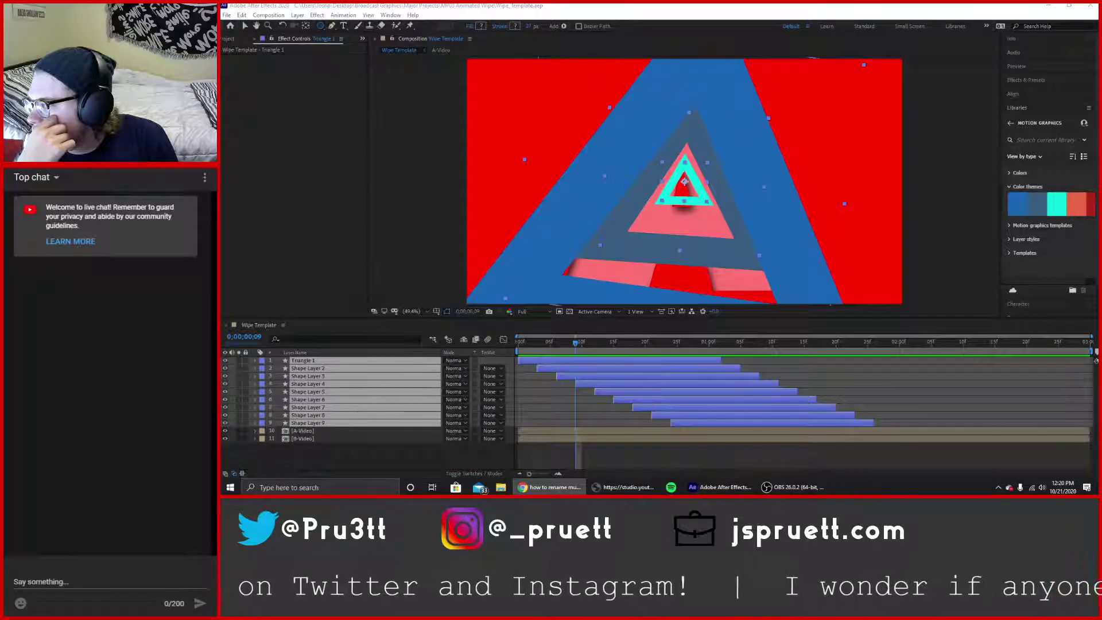
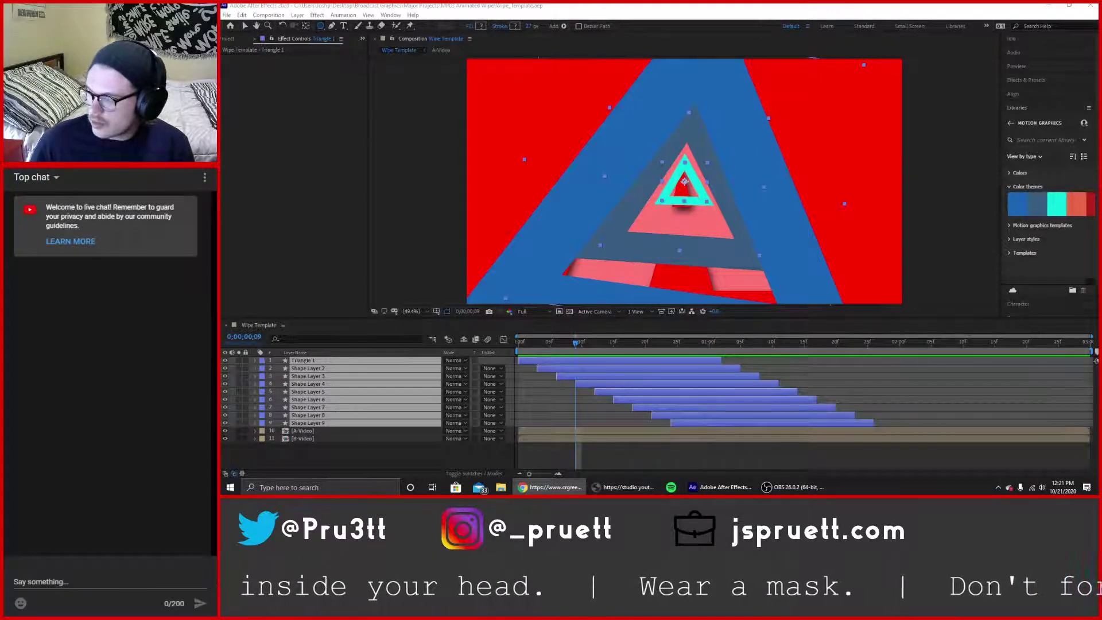
click(352, 425)
click(353, 451)
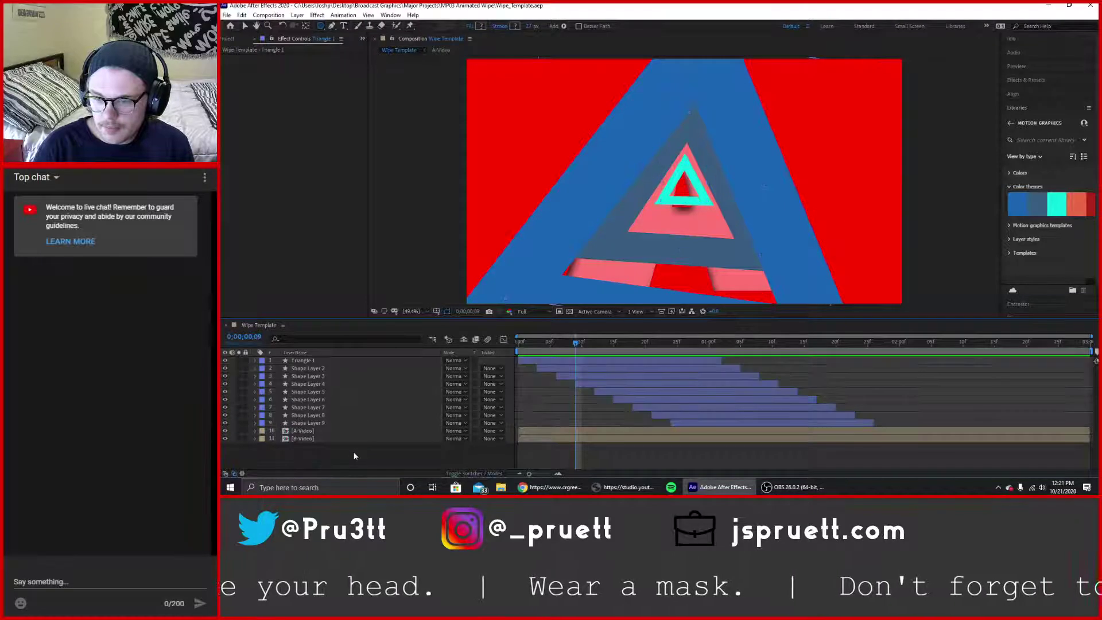
Try to run a script file on the layers from Triangle 1 through Shape Layer 9.
click(332, 361)
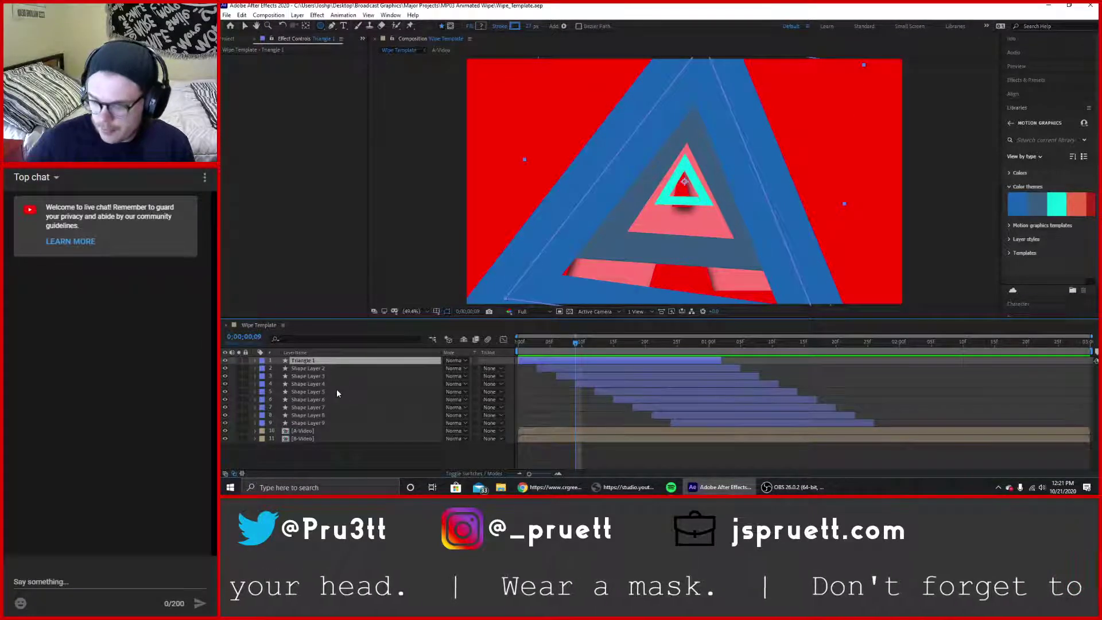
shift+click(345, 424)
click(227, 15)
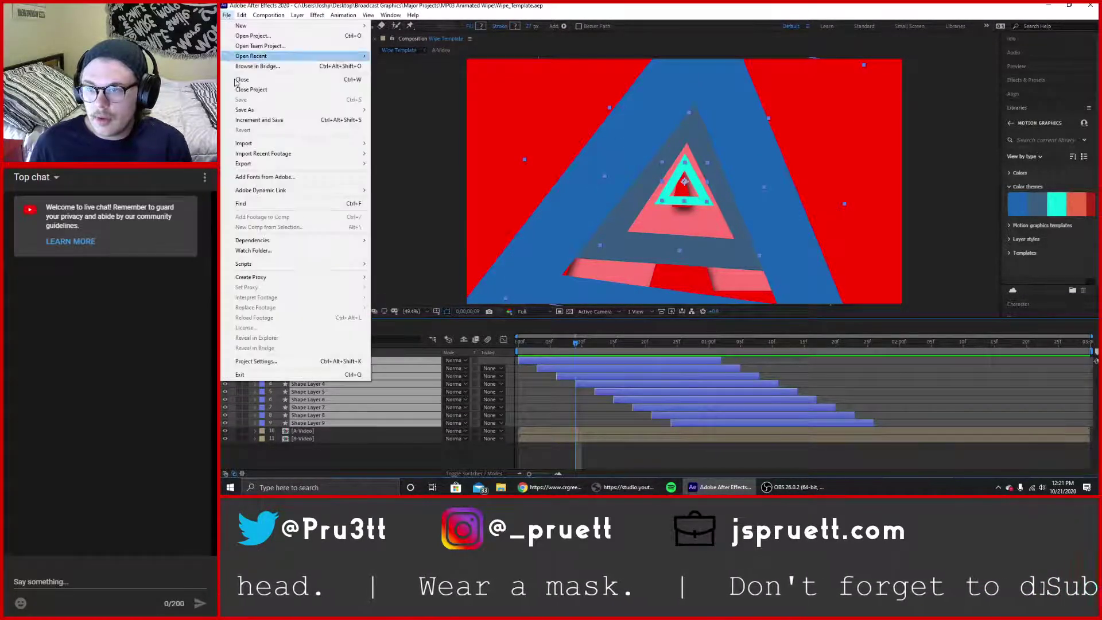
mouse_move(309, 265)
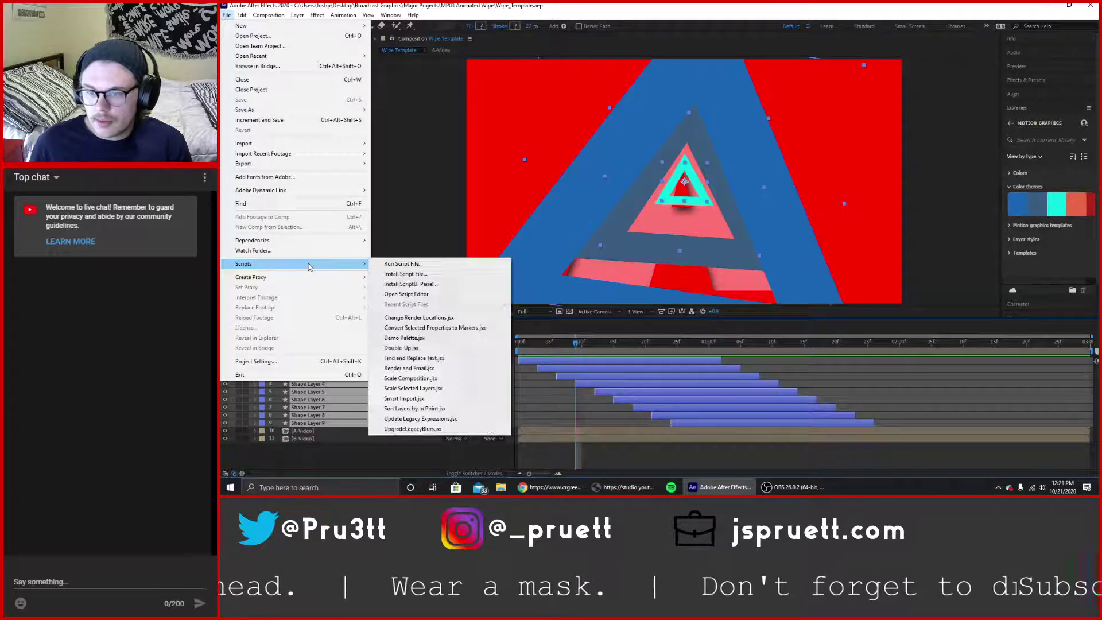
click(390, 266)
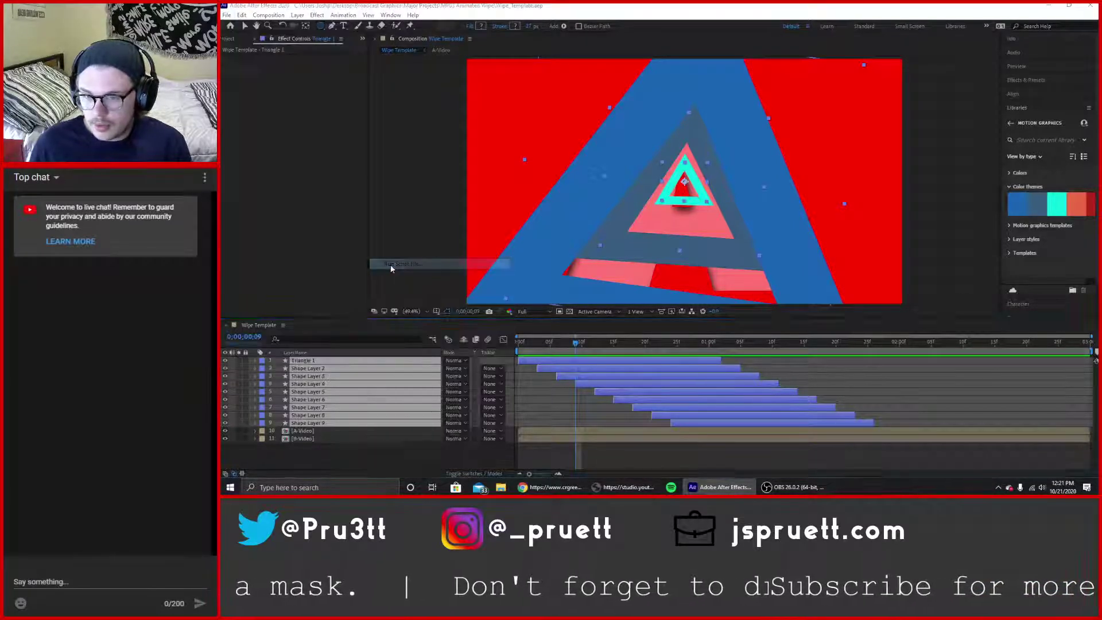
click(629, 253)
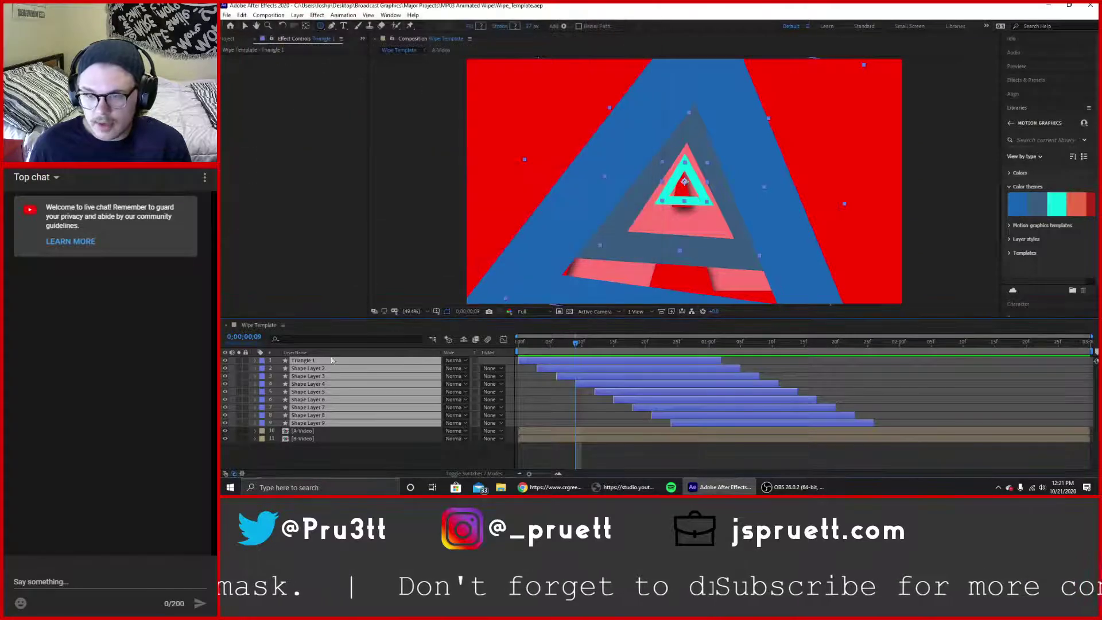
Try to open the script editor for the selected layers.
click(226, 15)
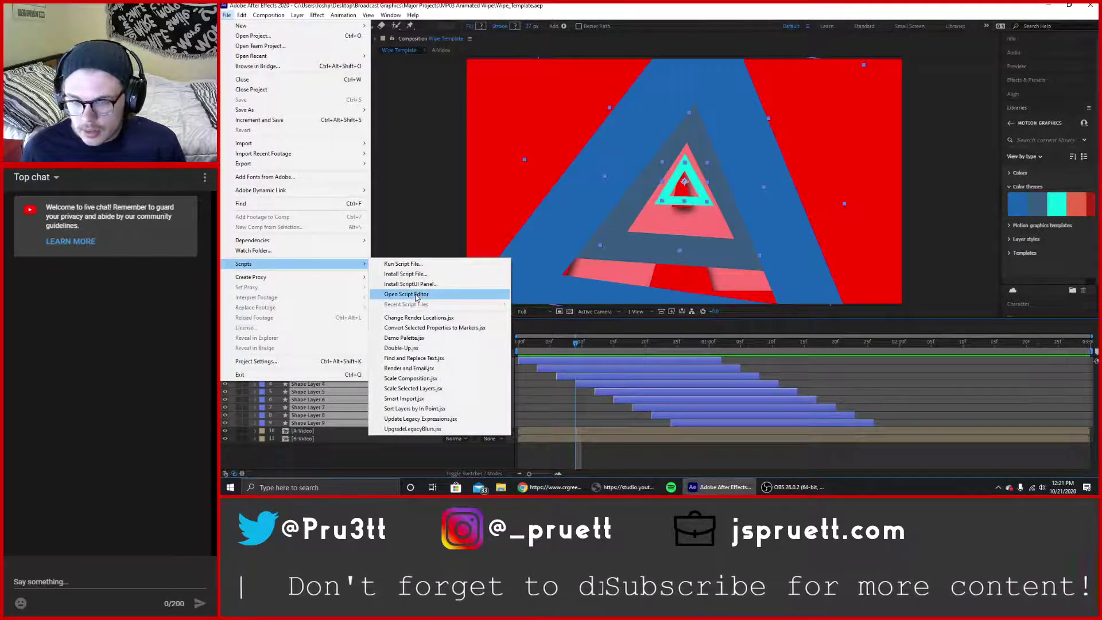
click(417, 296)
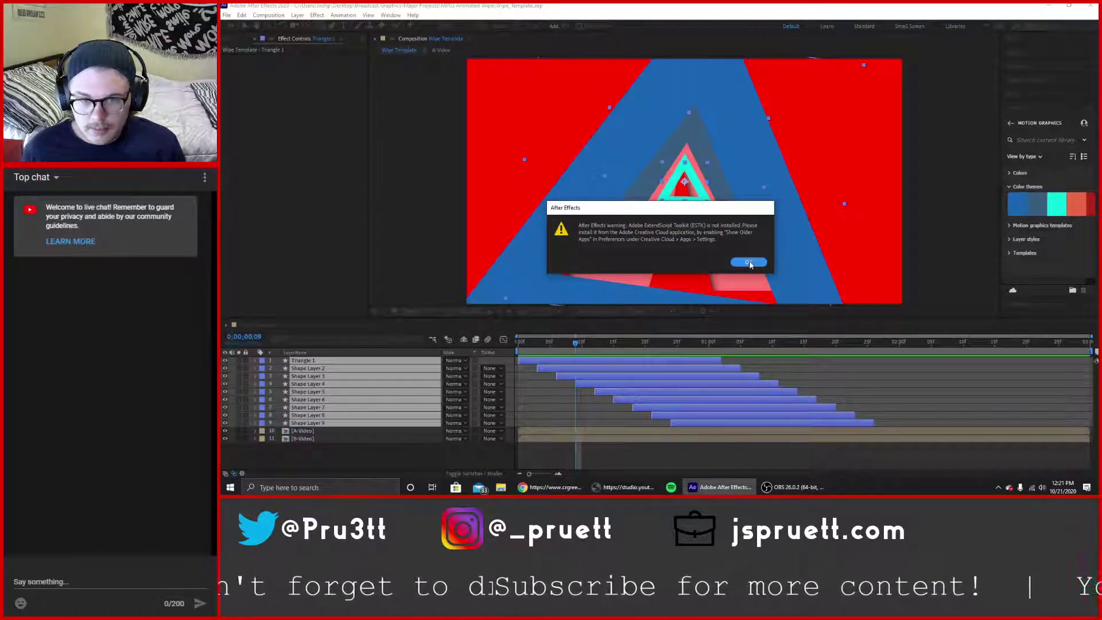
click(749, 262)
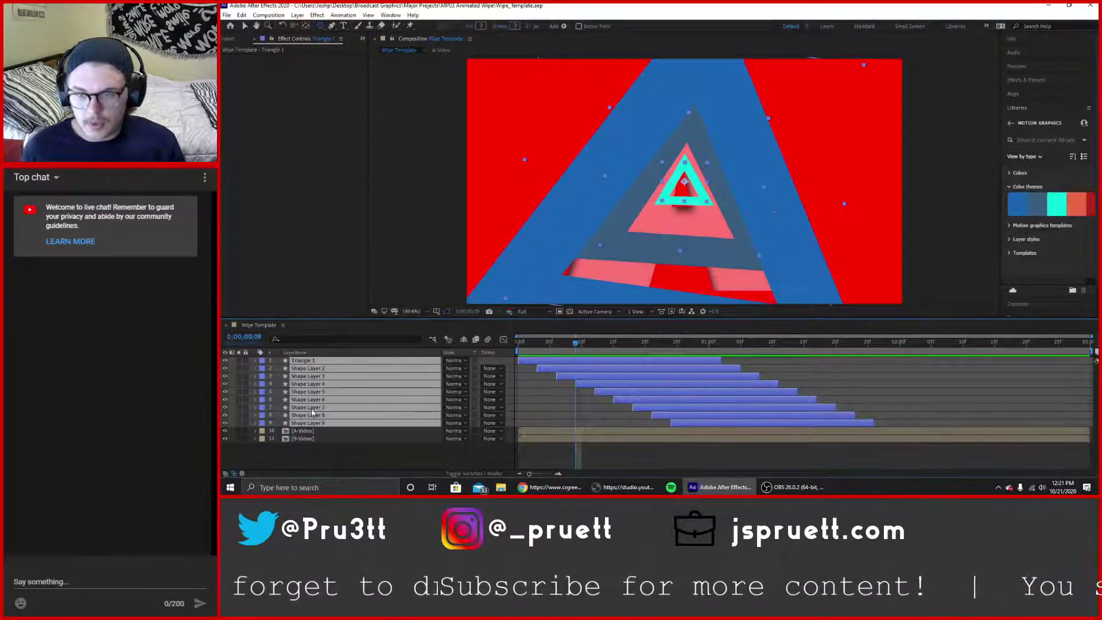
click(227, 15)
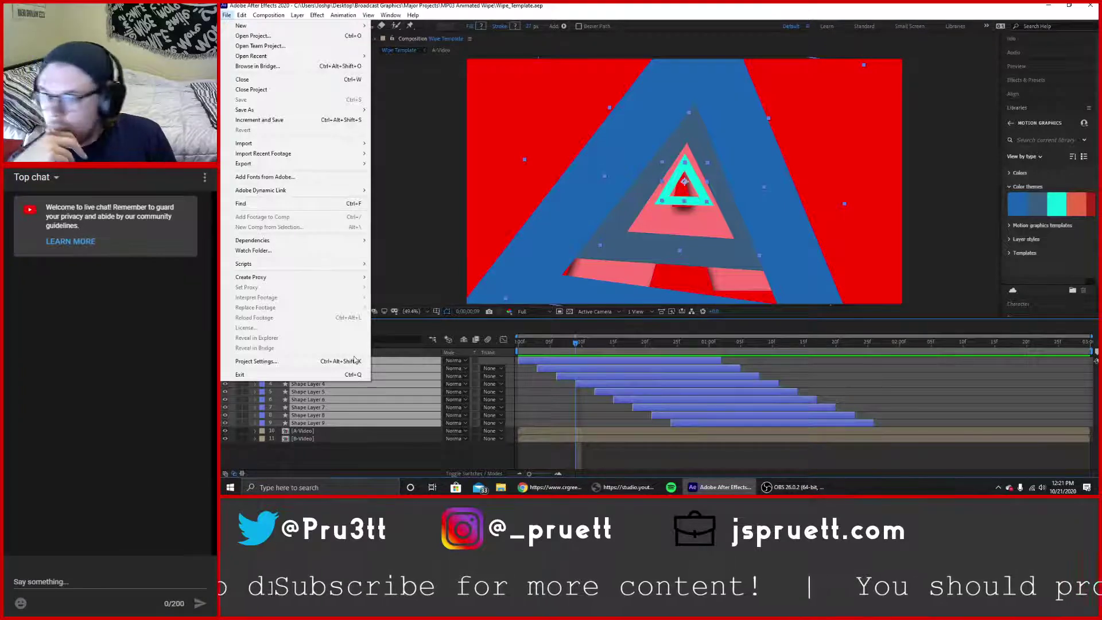
mouse_move(268, 267)
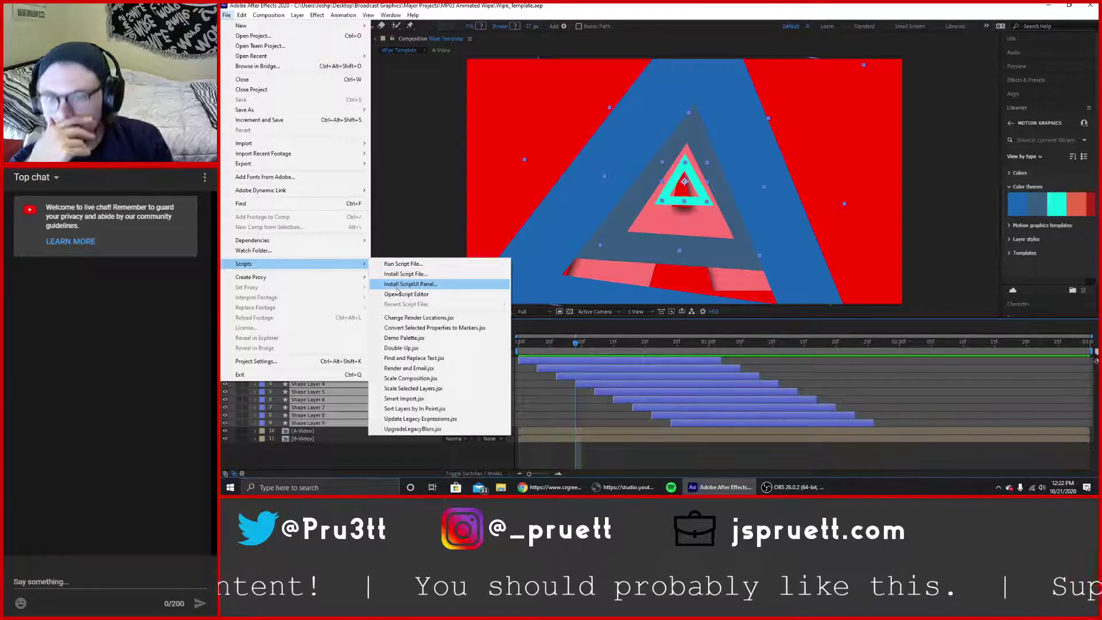
click(369, 453)
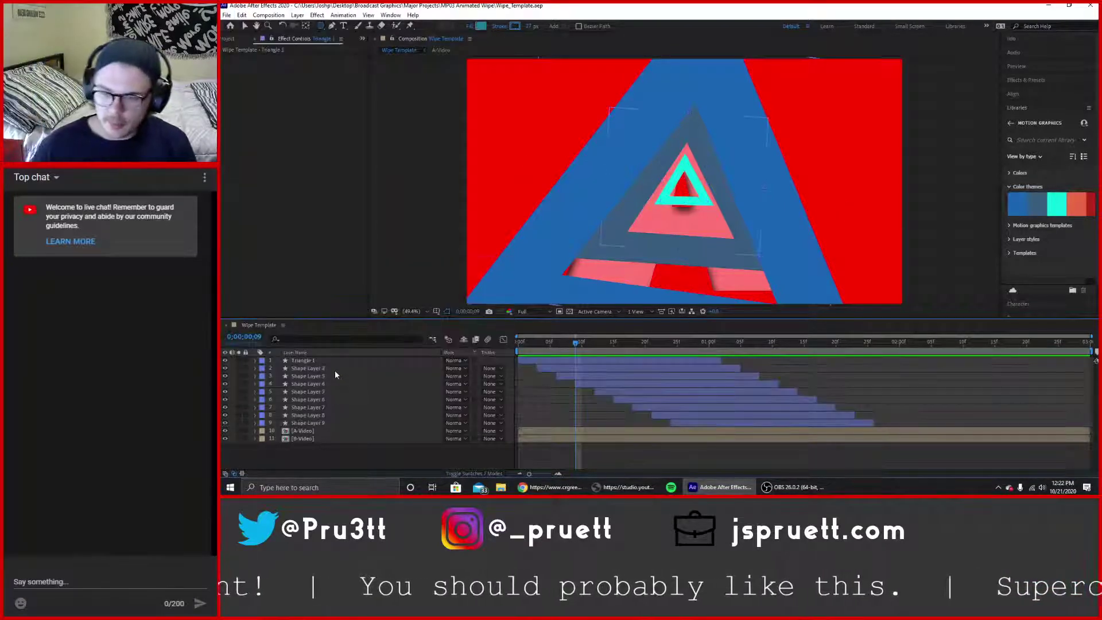
Rename Shape Layer 2 as "Triangle 2".
click(335, 369)
key(Return)
text(T)
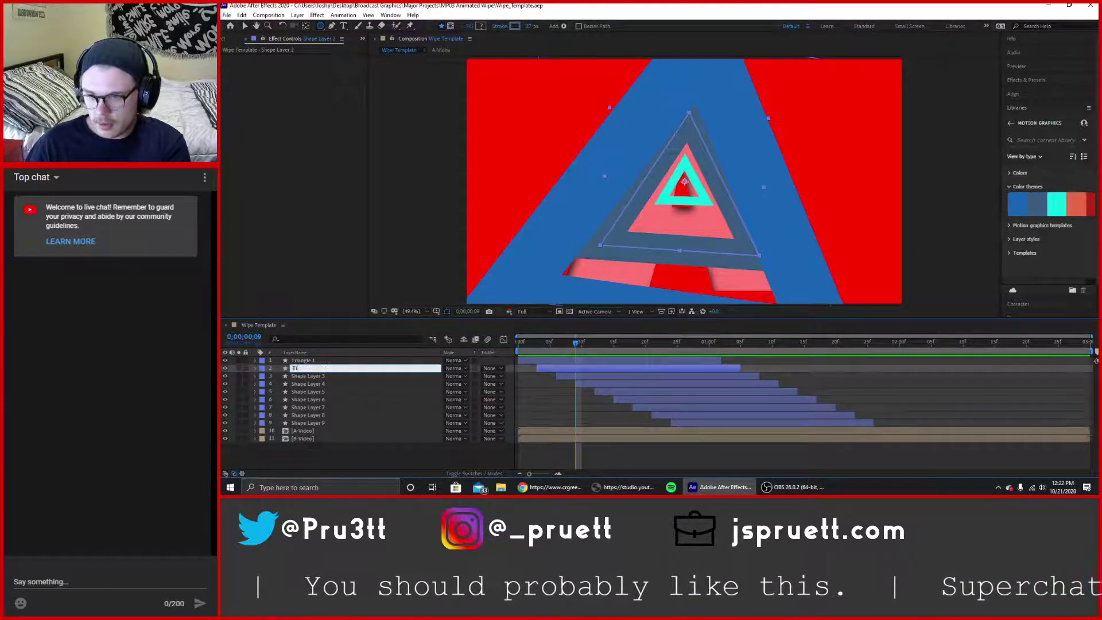
text(riangle)
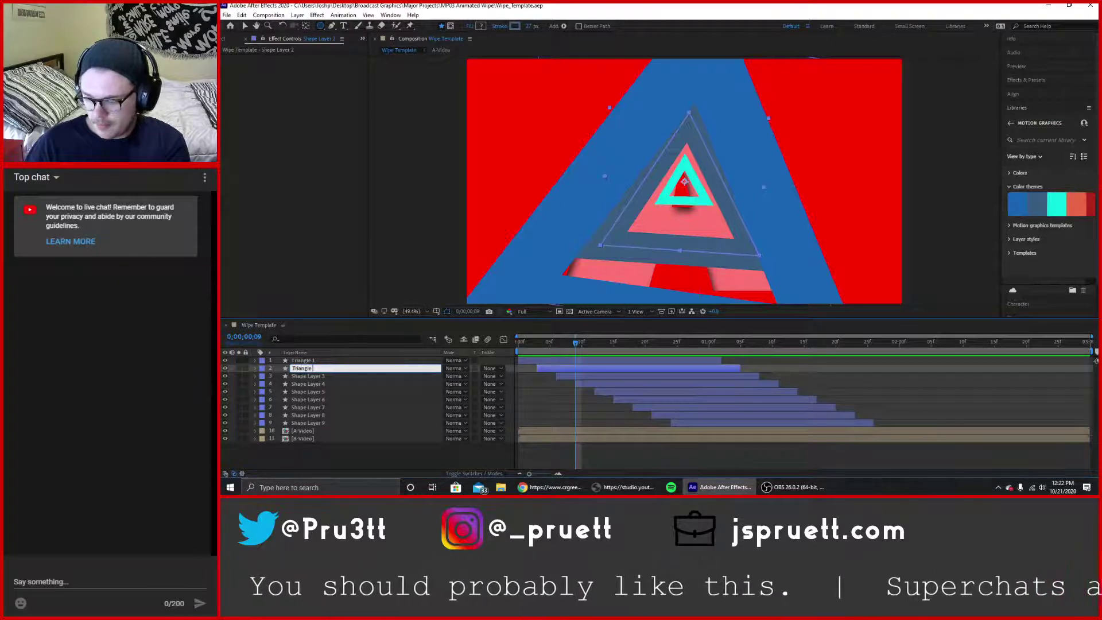
text( 2)
key(Return)
Rename Shape Layer 3 as "Triangle 3".
click(321, 378)
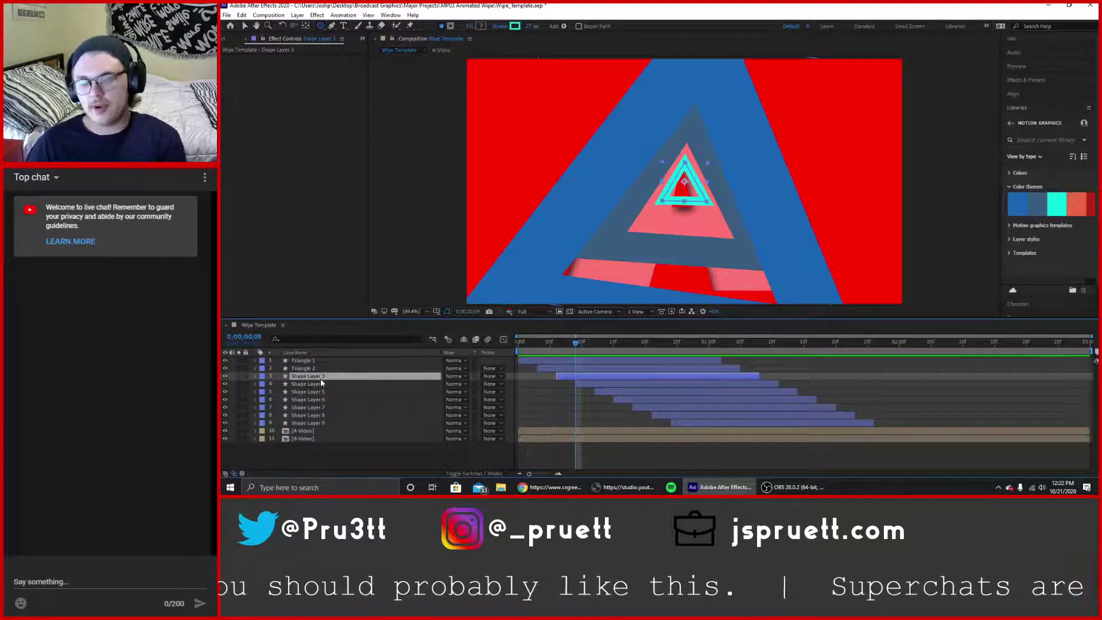
key(Return)
text(T)
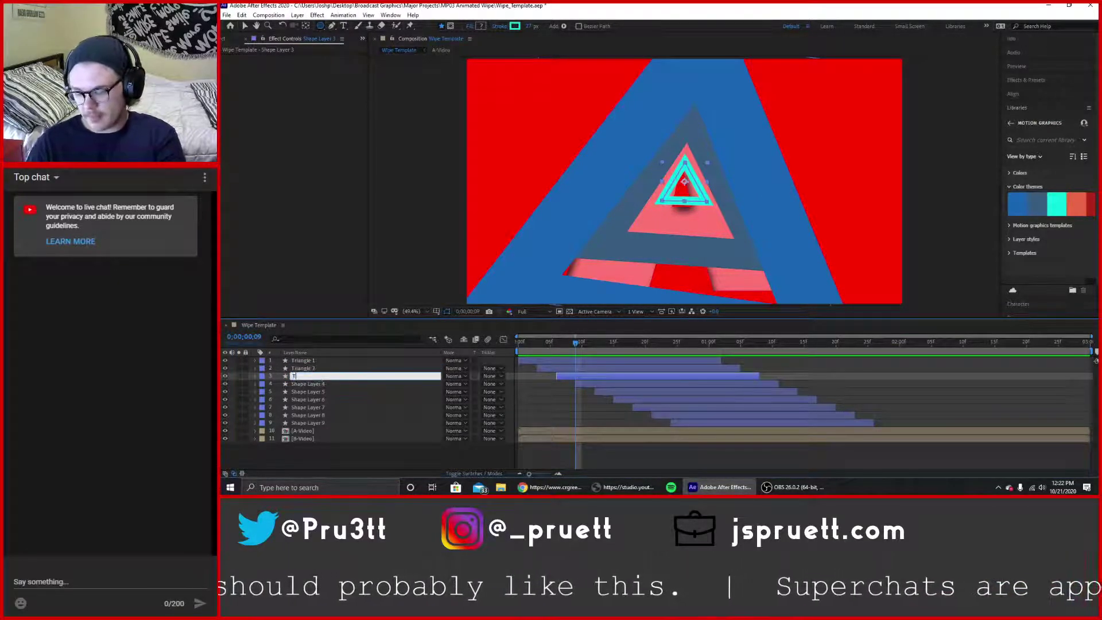
text(riangle)
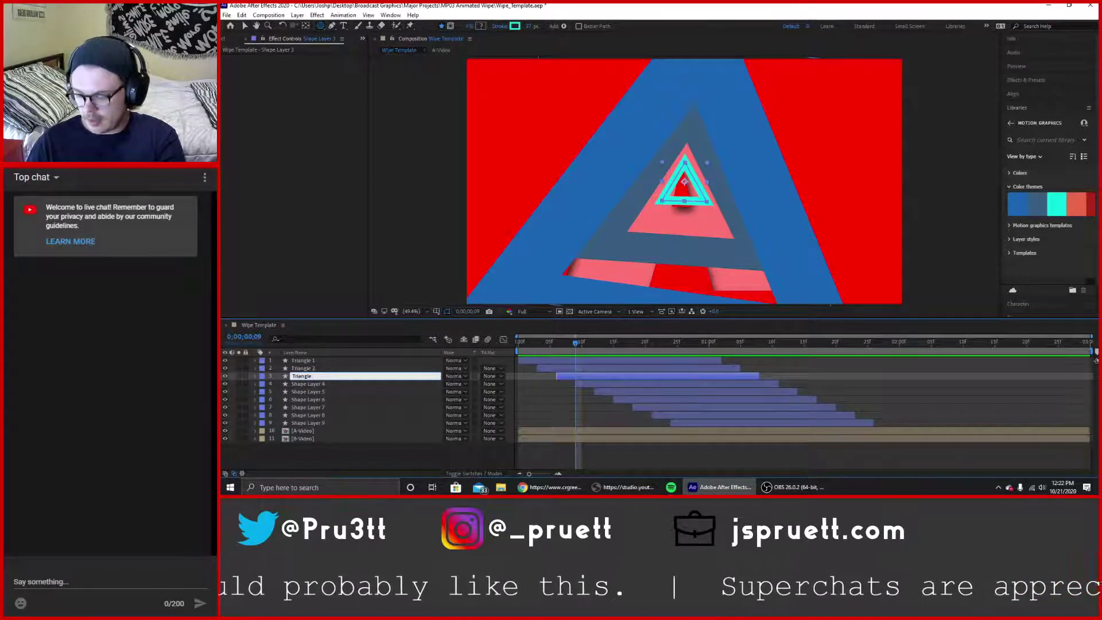
text( 3)
key(Return)
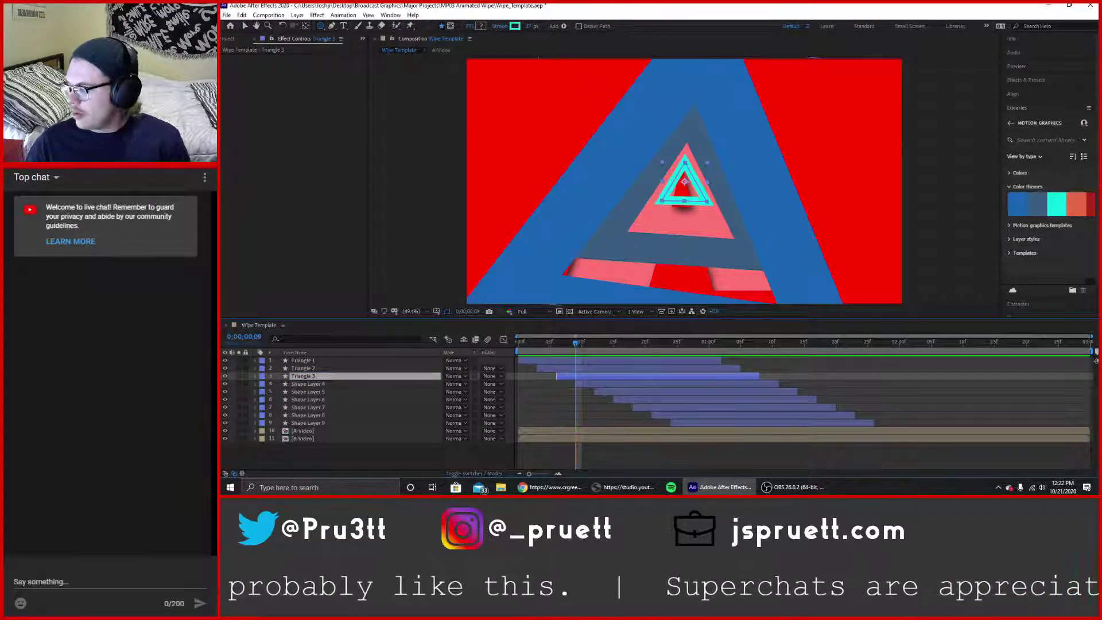
Rename Shape Layer 4 as "Triangle" after a brief switch to Chrome.
key(alt+Tab)
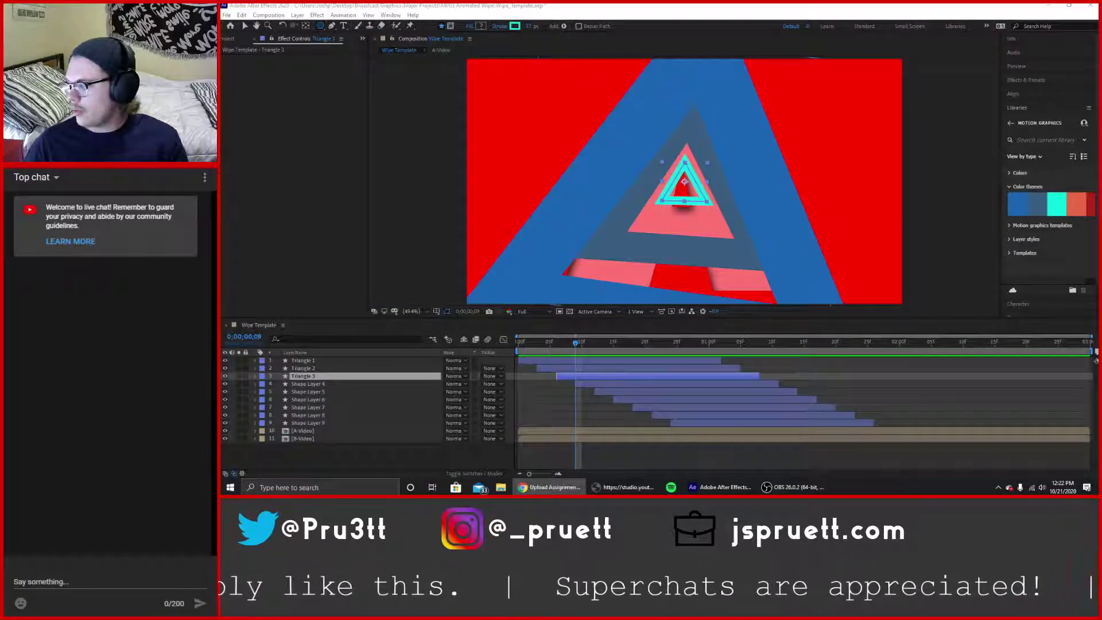
click(321, 384)
key(Return)
text(Tr)
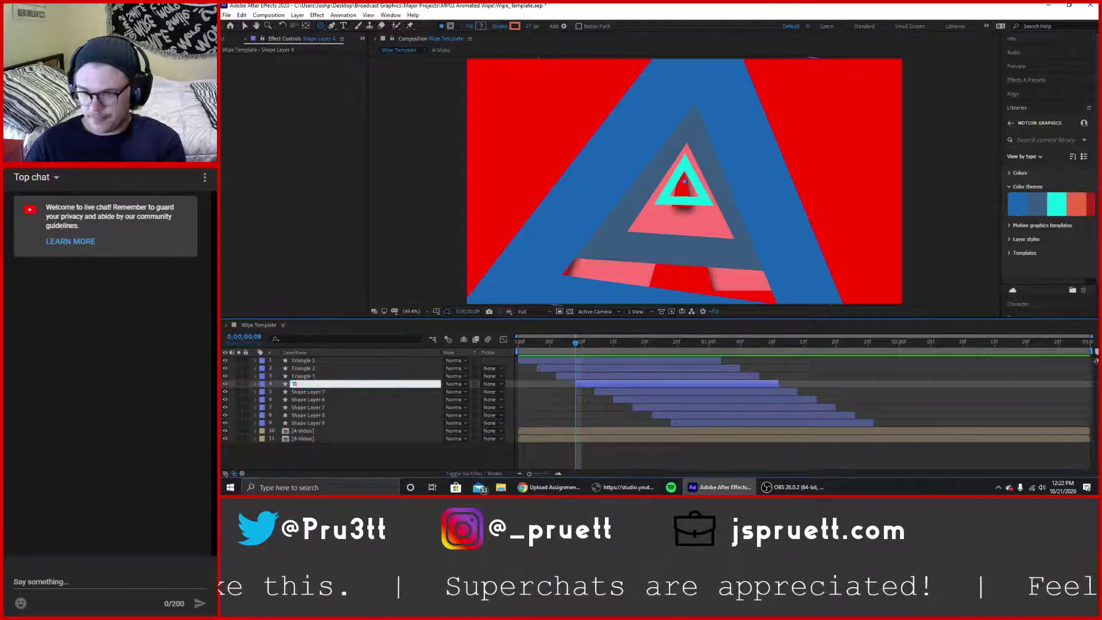
text(iangle)
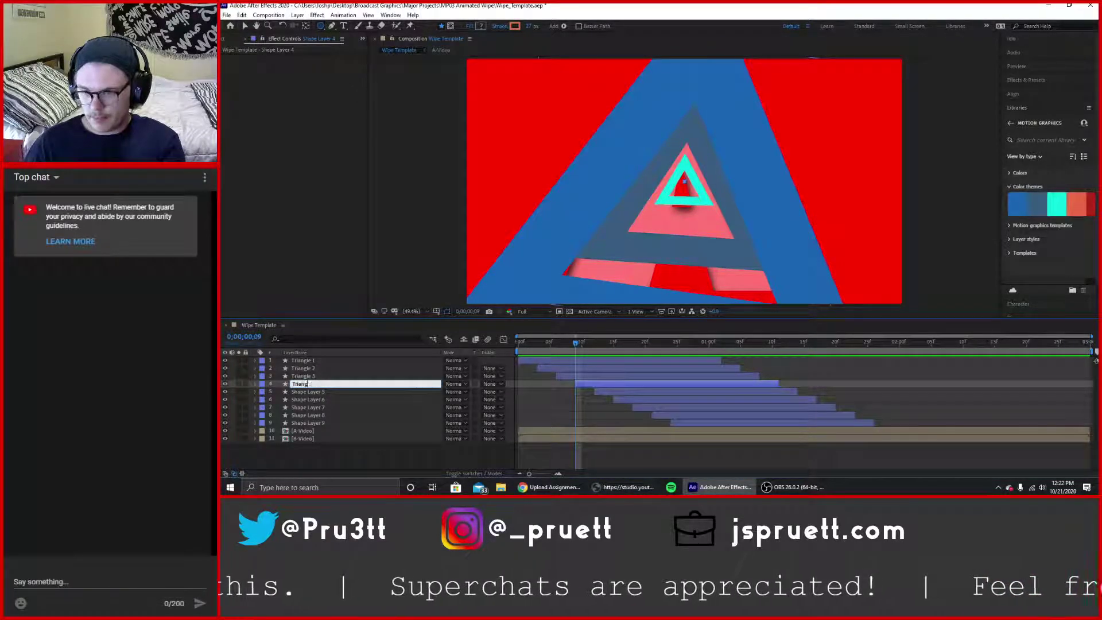
key(Return)
Rename the unnumbered "Triangle" layer, fourth in the stack, as "Triangle 4".
click(318, 393)
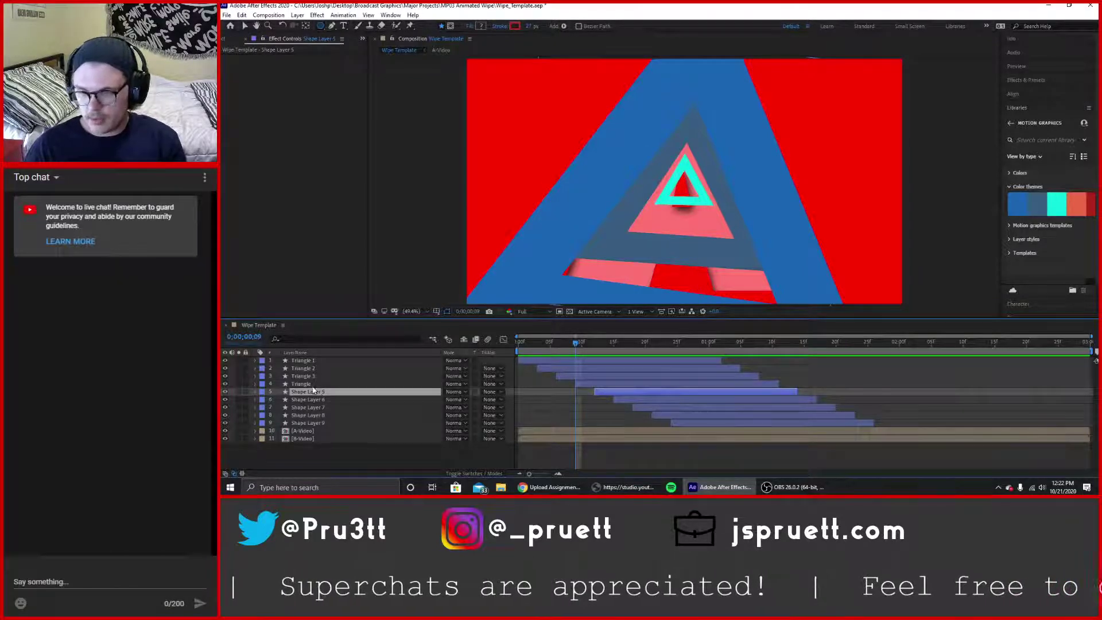
key(alt+Tab)
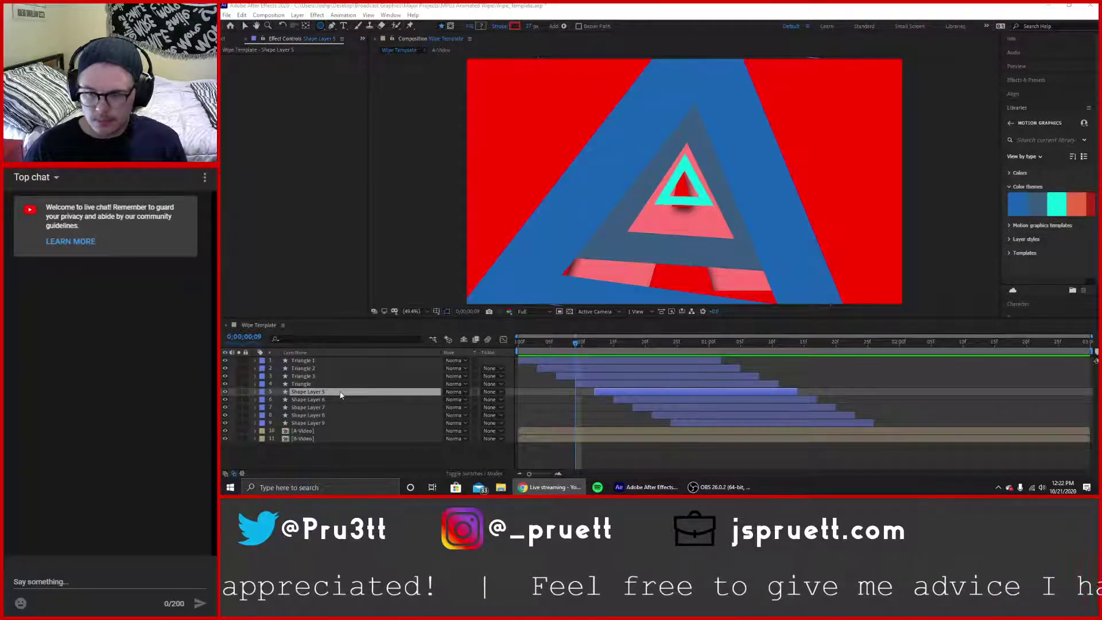
click(314, 392)
click(303, 383)
key(Return)
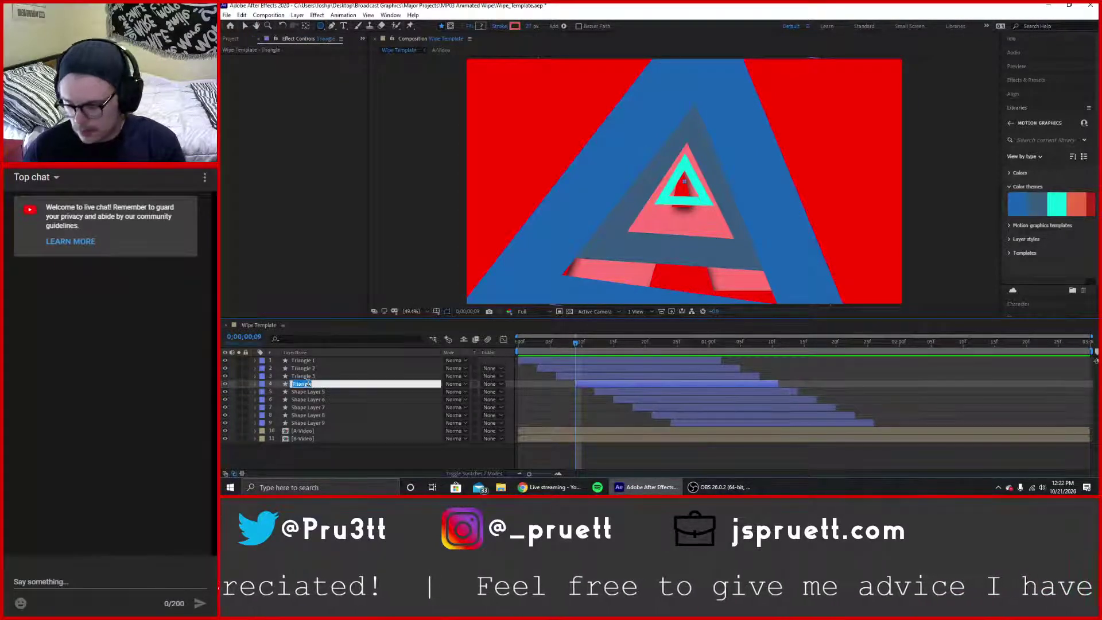
text(Triangle 4)
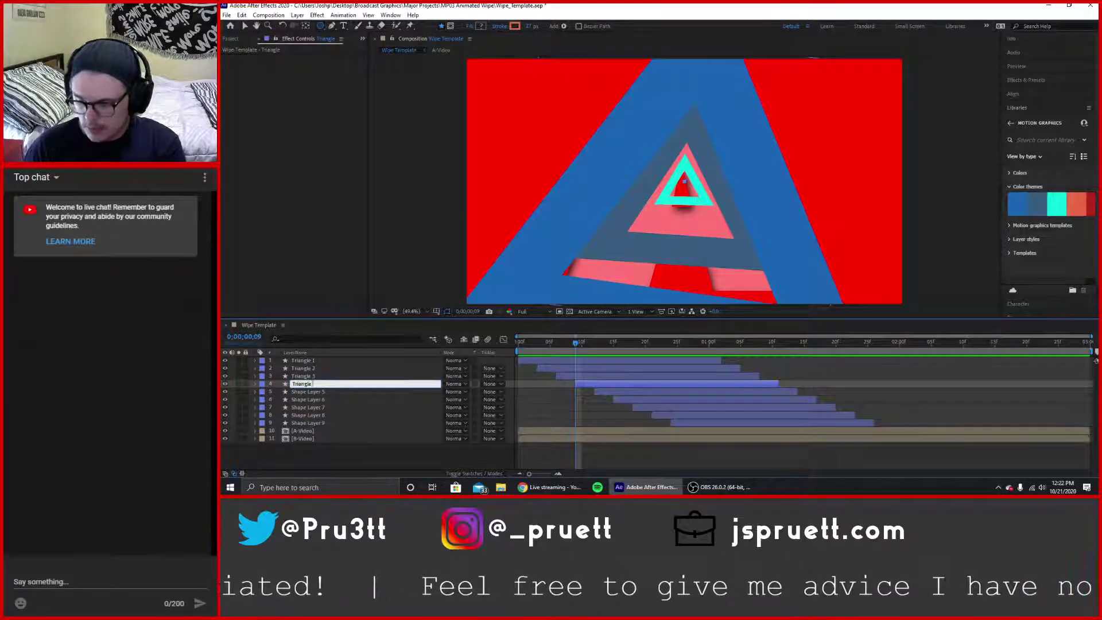
key(Return)
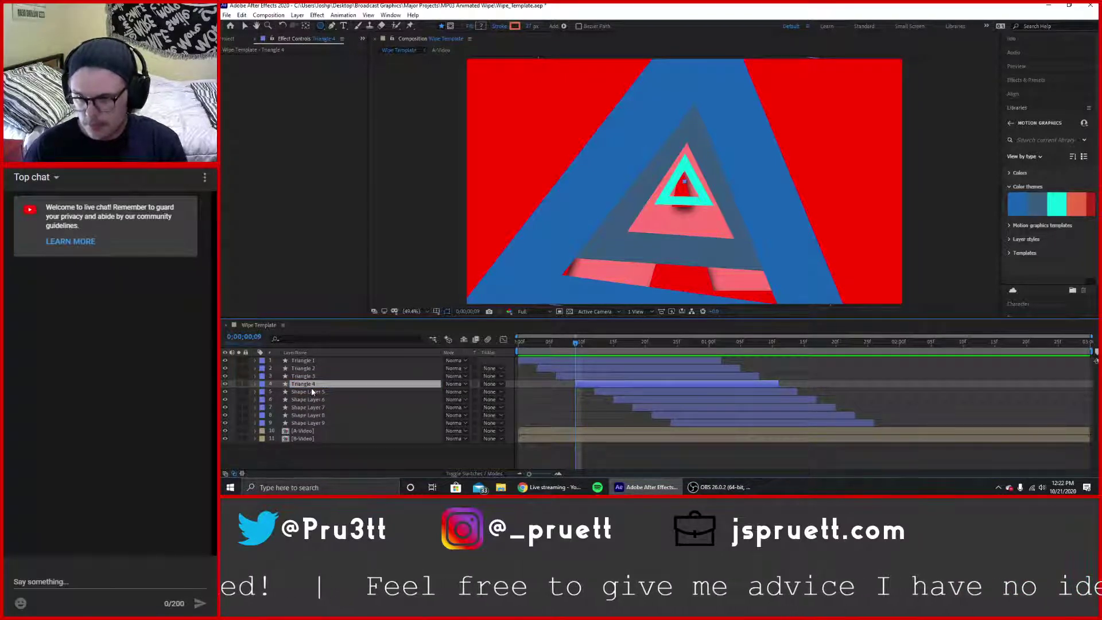
Rename Shape Layer 5 as "Triangle 5".
key(ctrl+Down)
key(Return)
text(Trian)
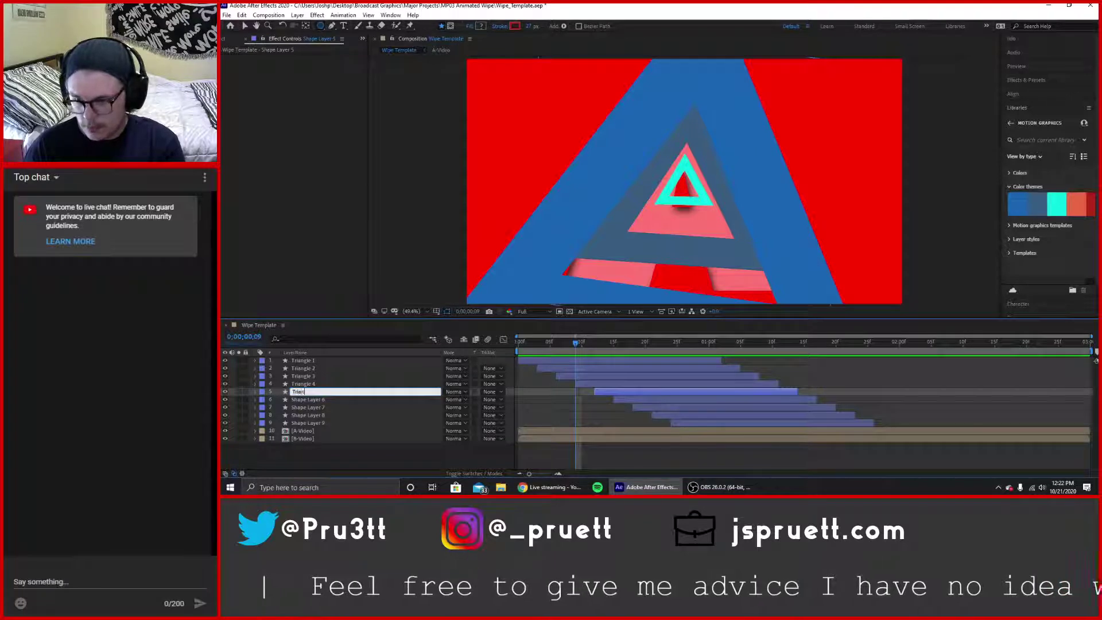
text(gle 5)
key(Return)
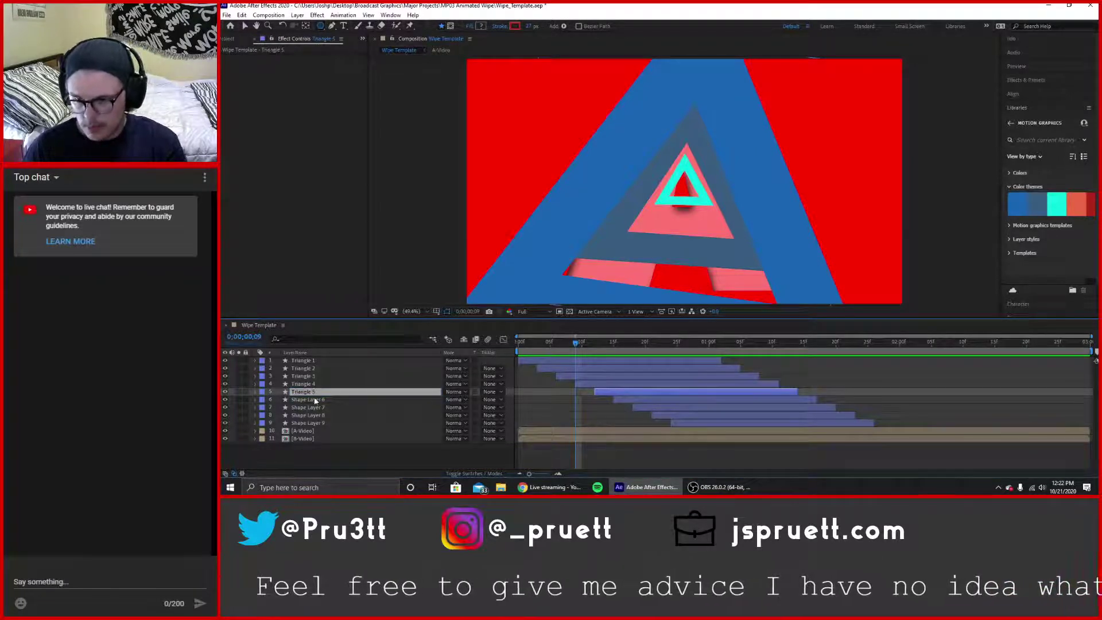
Rename Shape Layer 6 as "Triangle 6".
click(315, 400)
key(Return)
text(Triangle 6)
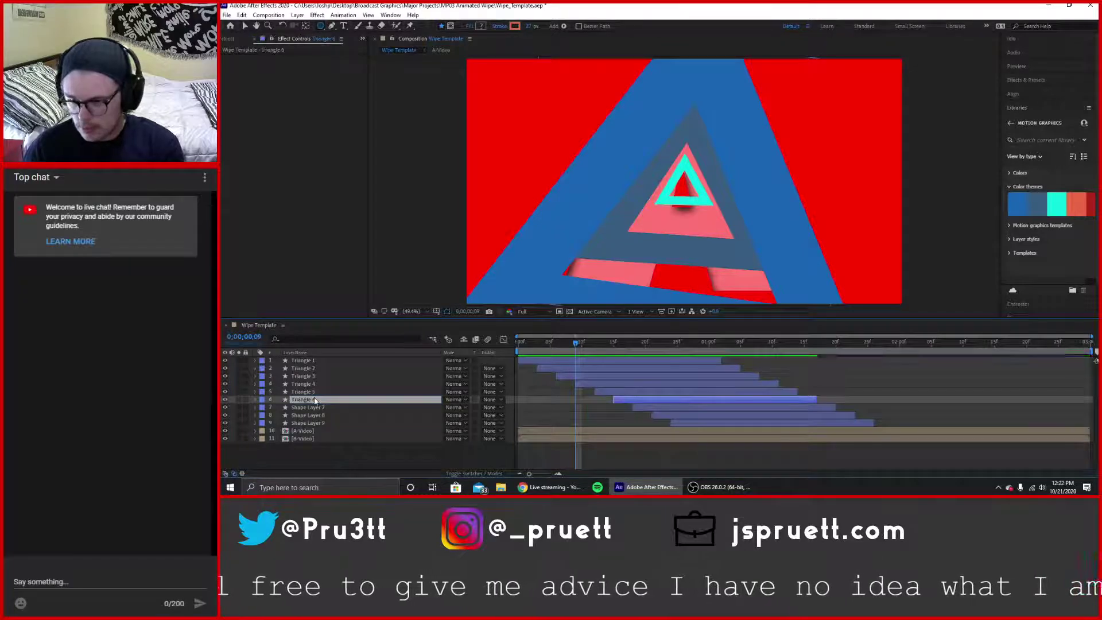
key(Return)
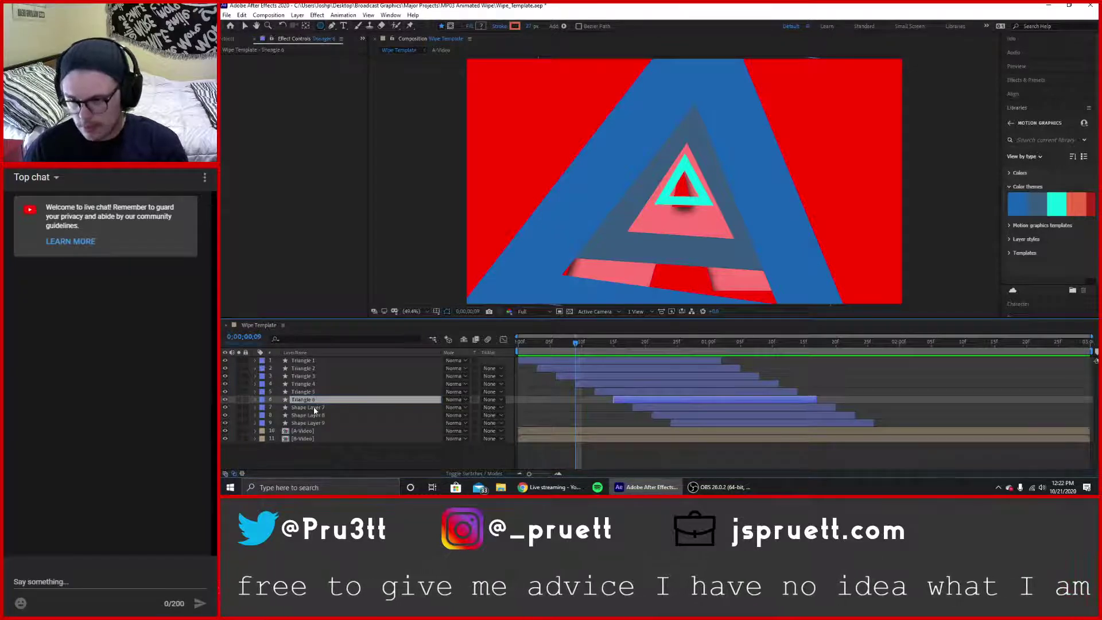
Rename Shape Layer 7 as "Triangle 7".
click(313, 407)
key(Return)
text(Triangle 7)
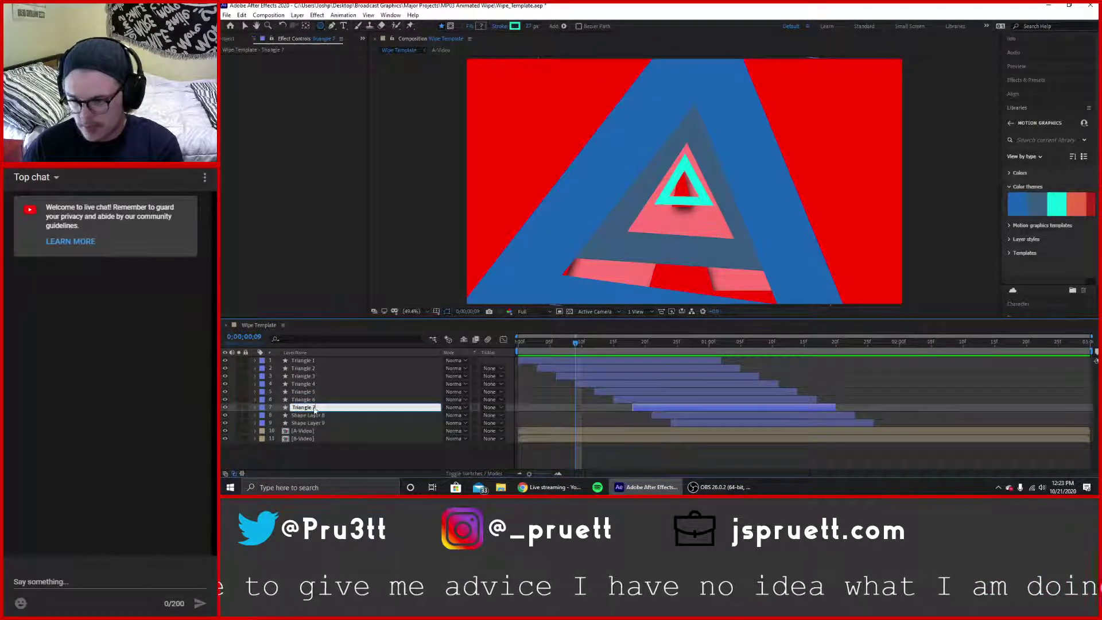
Rename Shape Layer 8 as "Triangle 8".
key(Return)
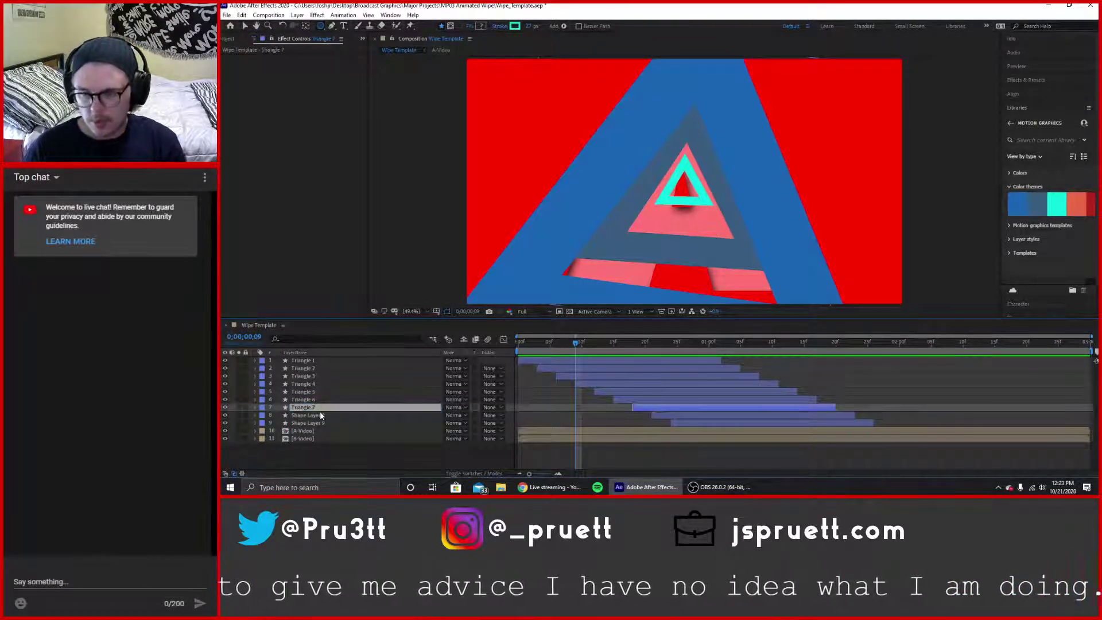
click(317, 414)
key(Return)
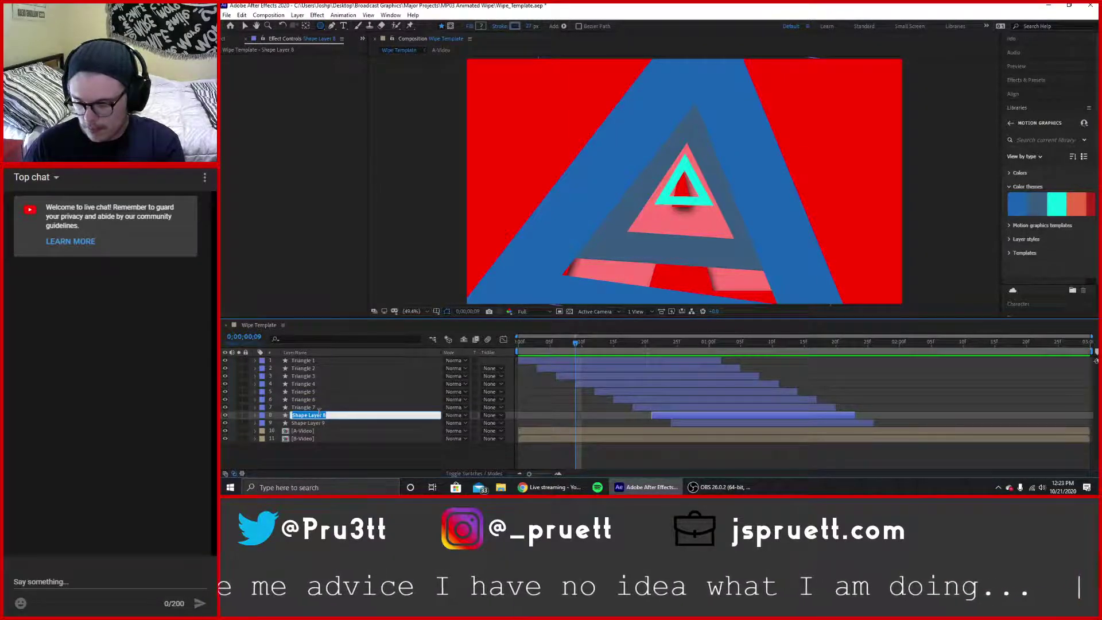
text(8)
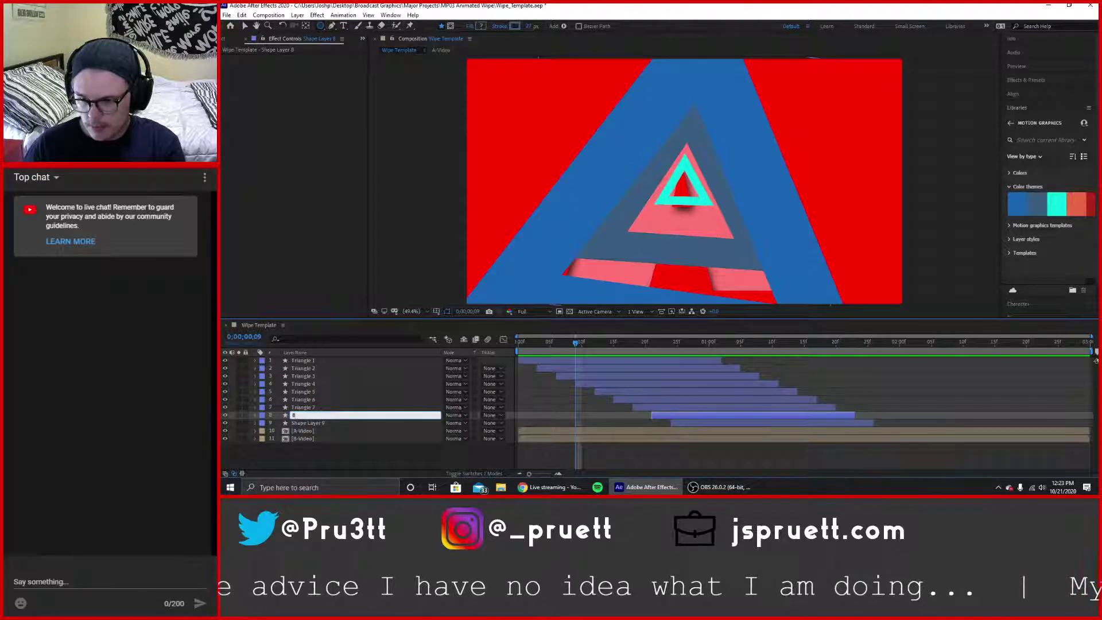
text(riangle 8)
key(Return)
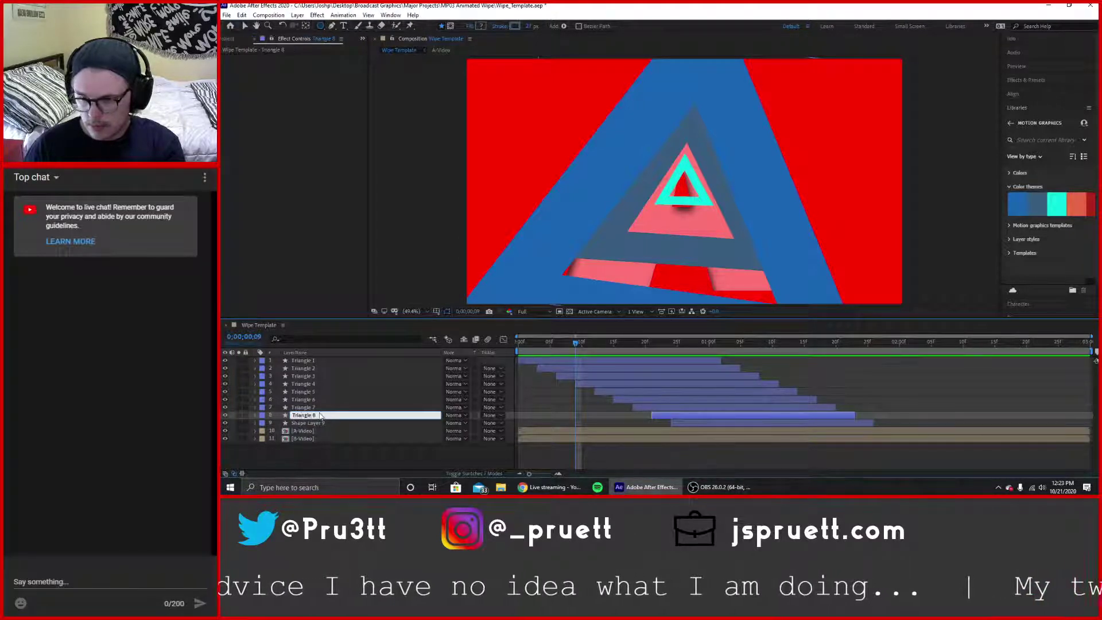
Rename Shape Layer 9 as "Triangle 9".
click(313, 425)
key(Return)
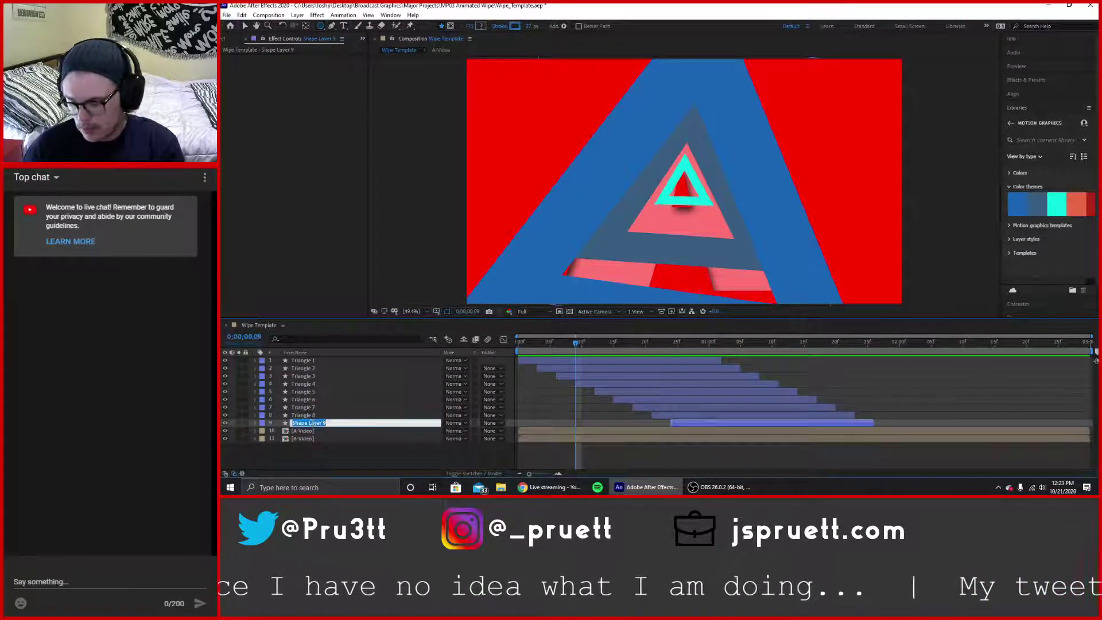
text(Triangle 9)
key(Return)
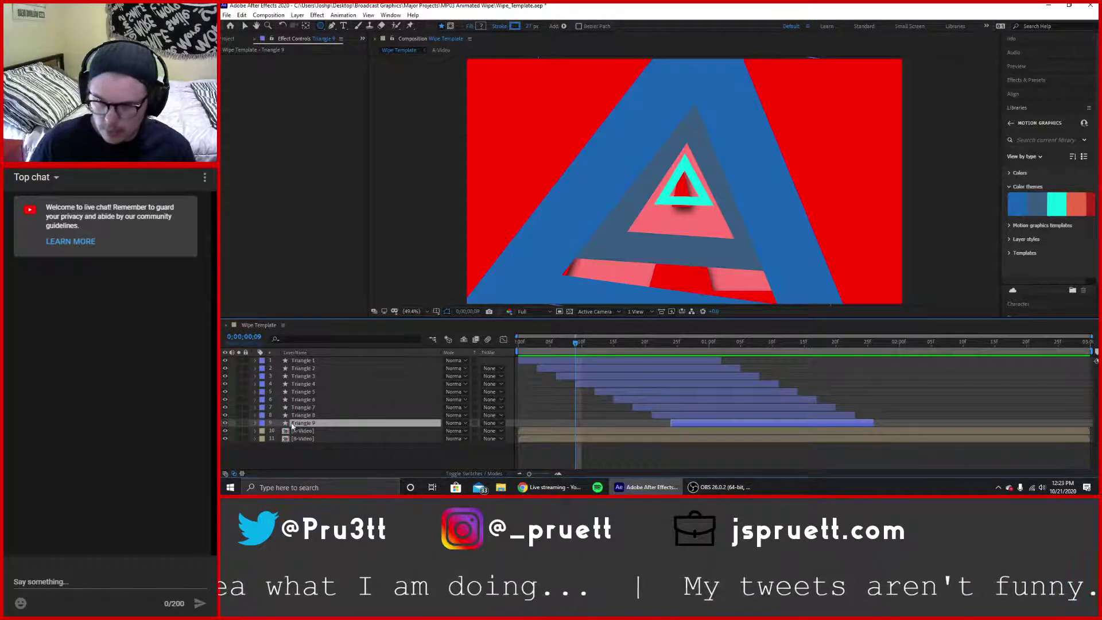
Try adding a duplicate of Triangle 9 directly beneath it, with its start delayed by about two frames, and delete the copy.
key(ctrl+d)
drag(341, 425, 337, 434)
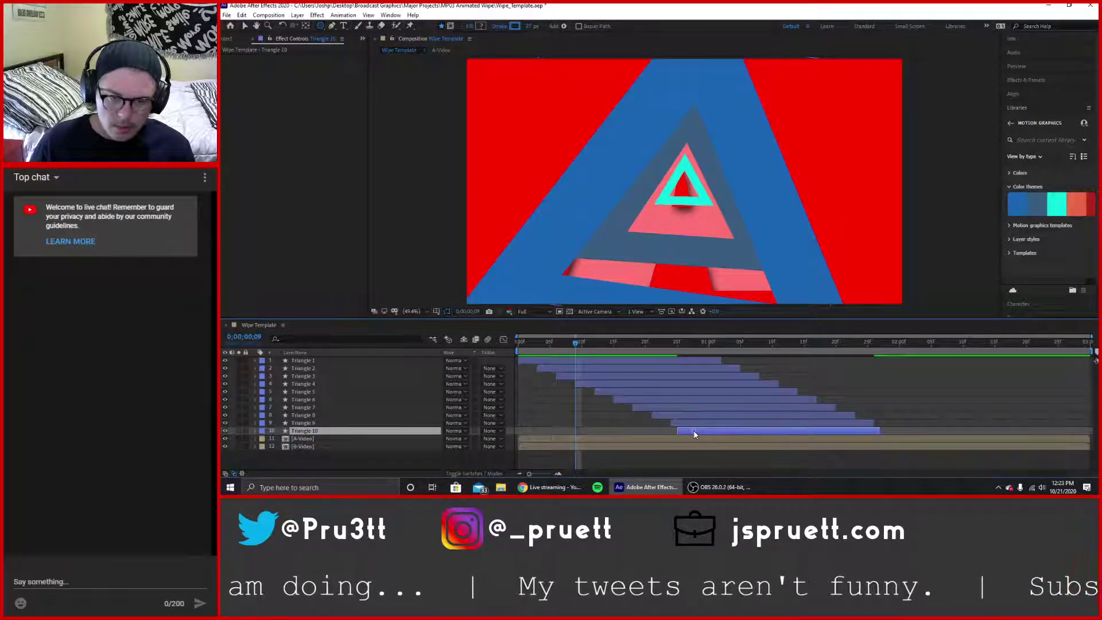
drag(690, 432, 688, 432)
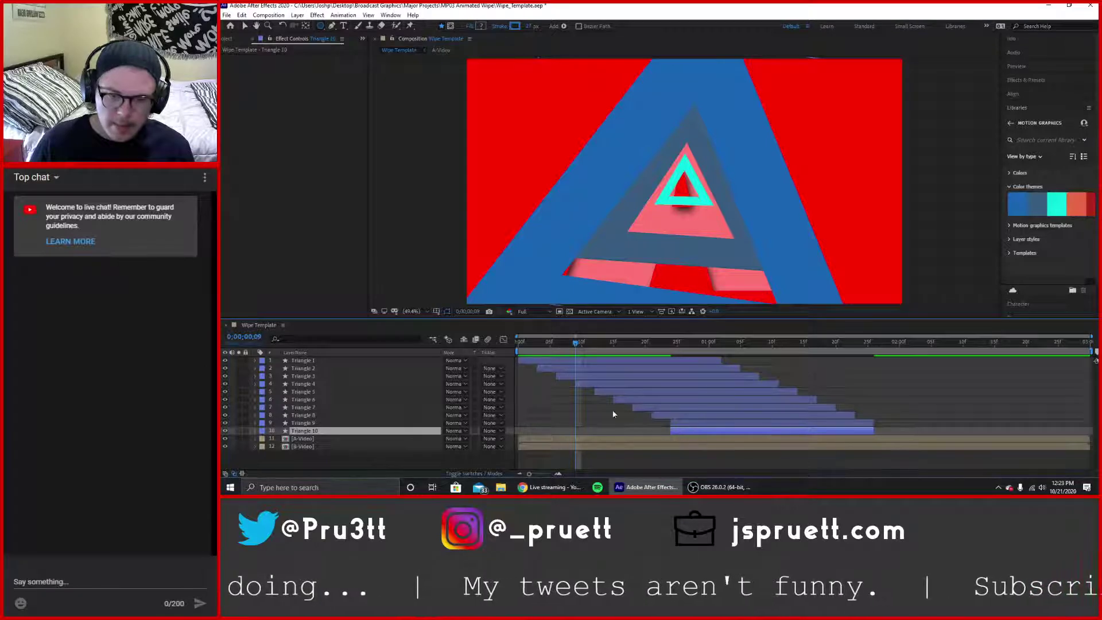
click(587, 343)
drag(595, 345, 710, 345)
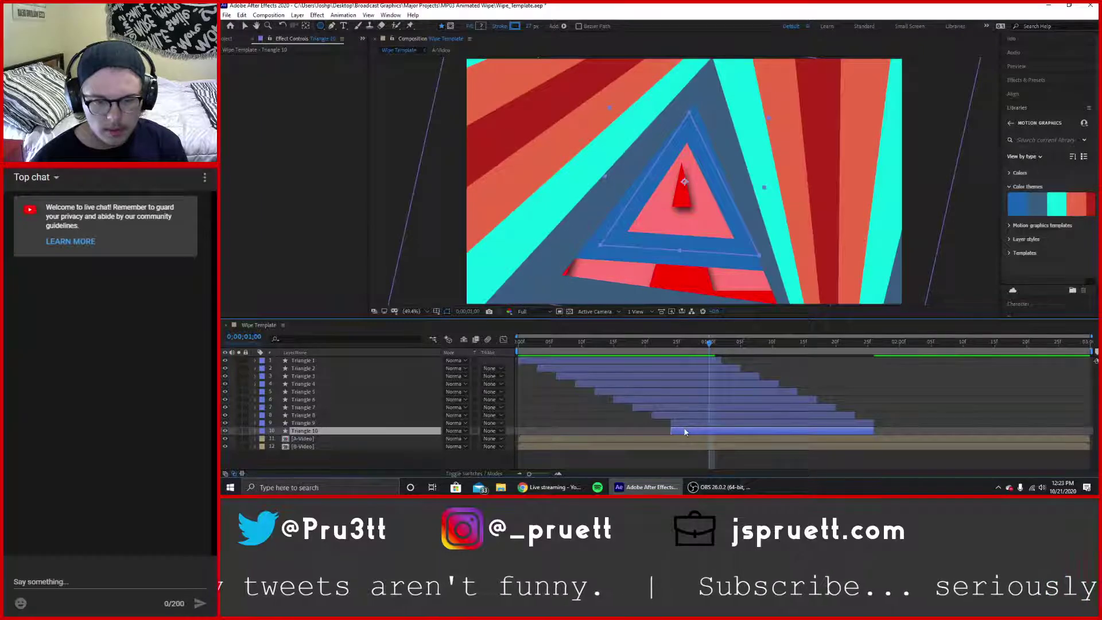
drag(683, 430, 696, 432)
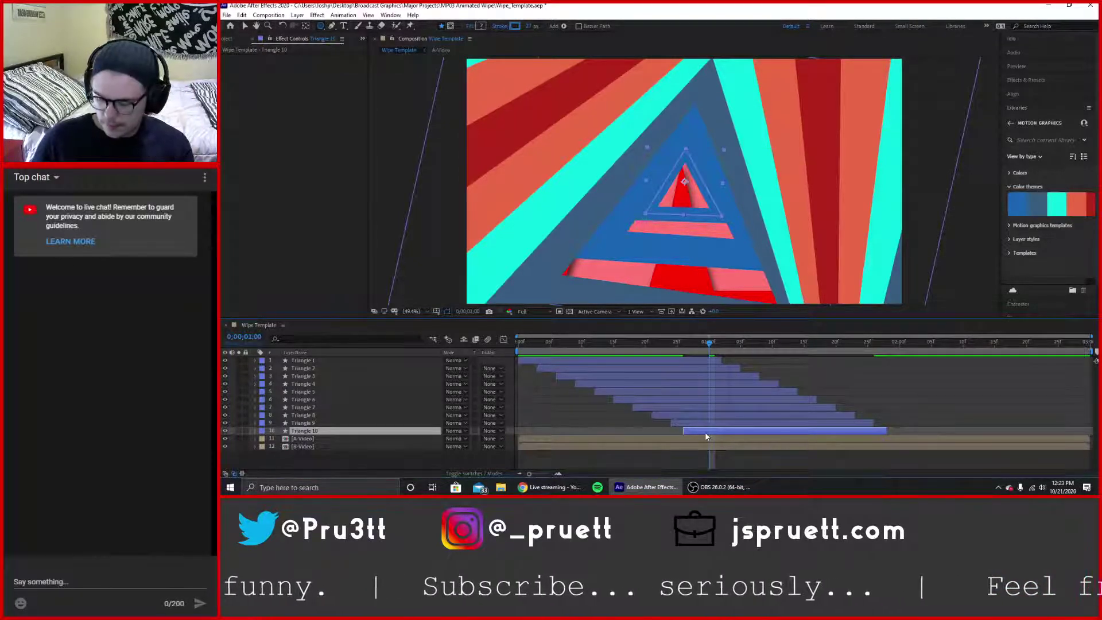
key(Delete)
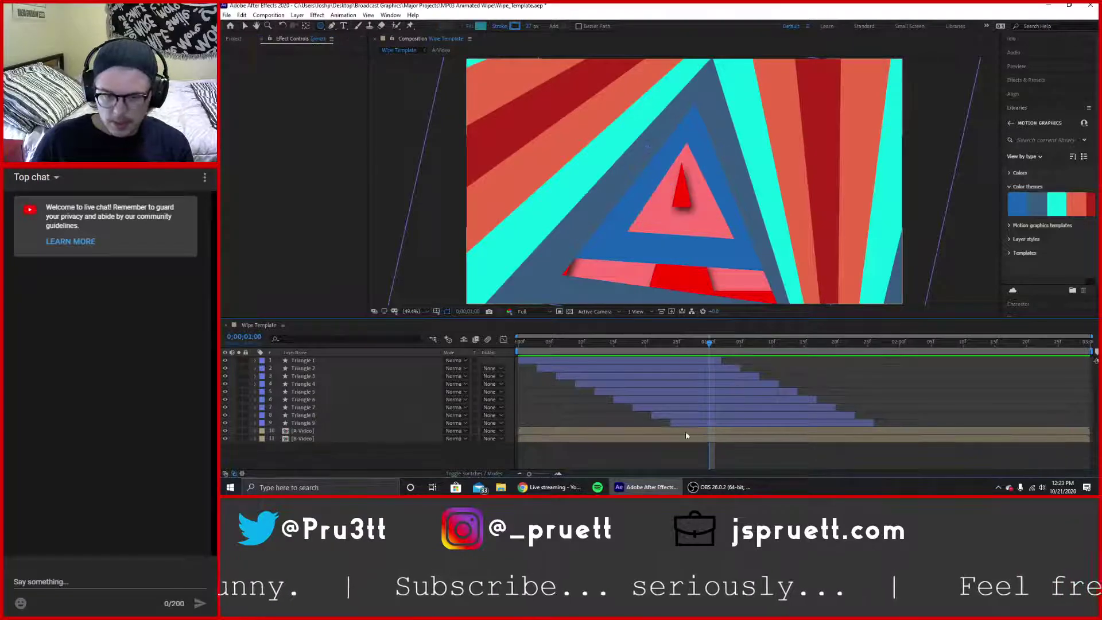
Try the Fill effect on Triangle 9 after expanding its Polystar contents, and undo the effect.
click(306, 424)
click(256, 423)
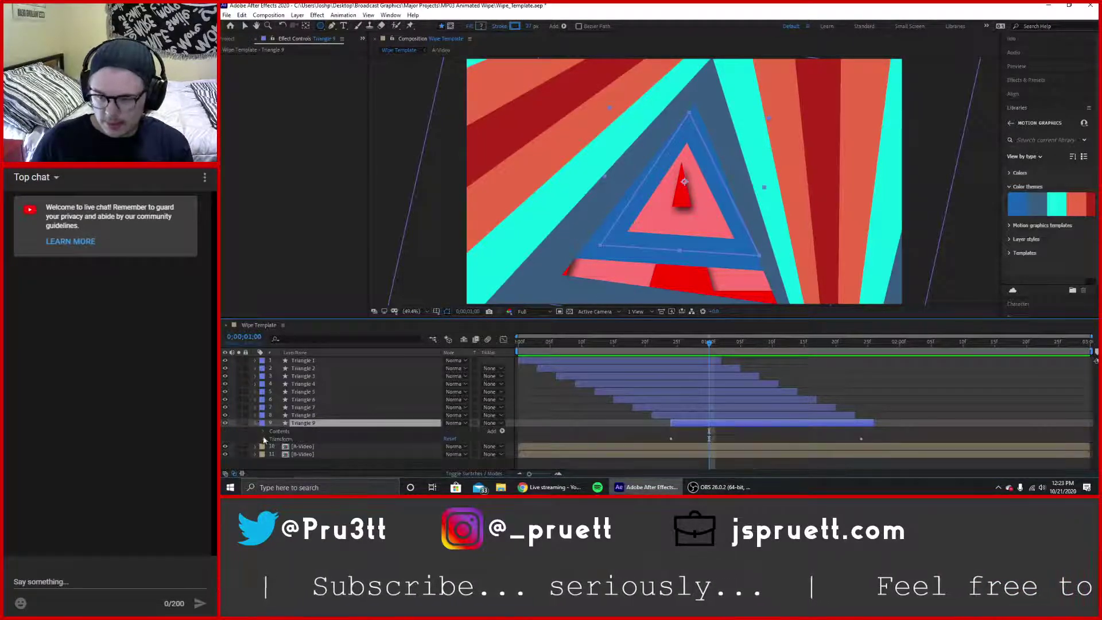
click(263, 432)
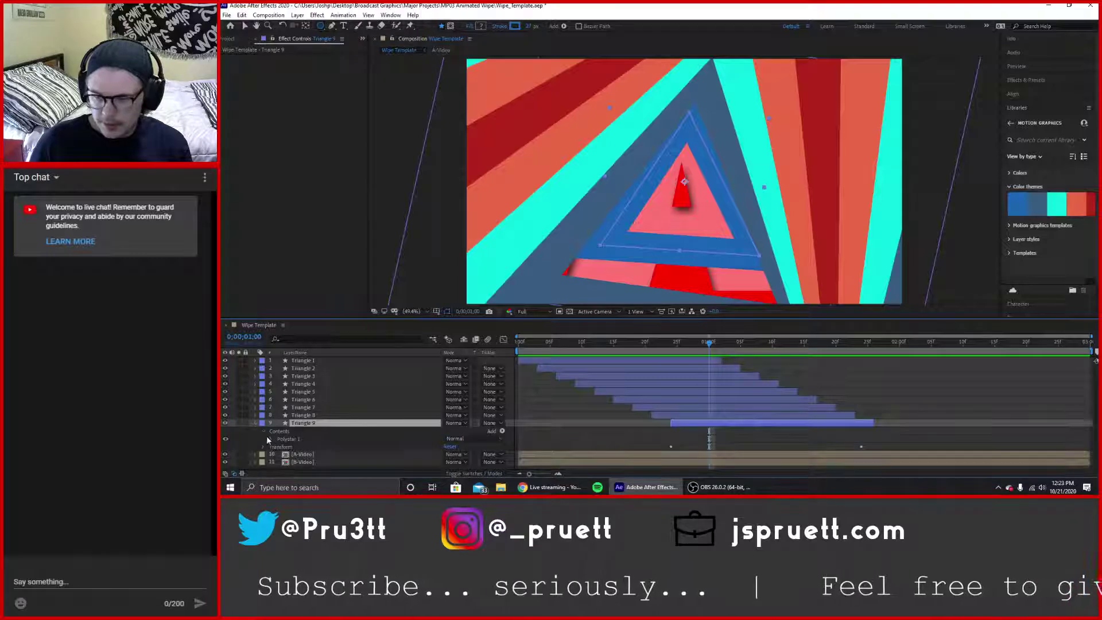
click(269, 439)
scroll(353, 439, down, 1)
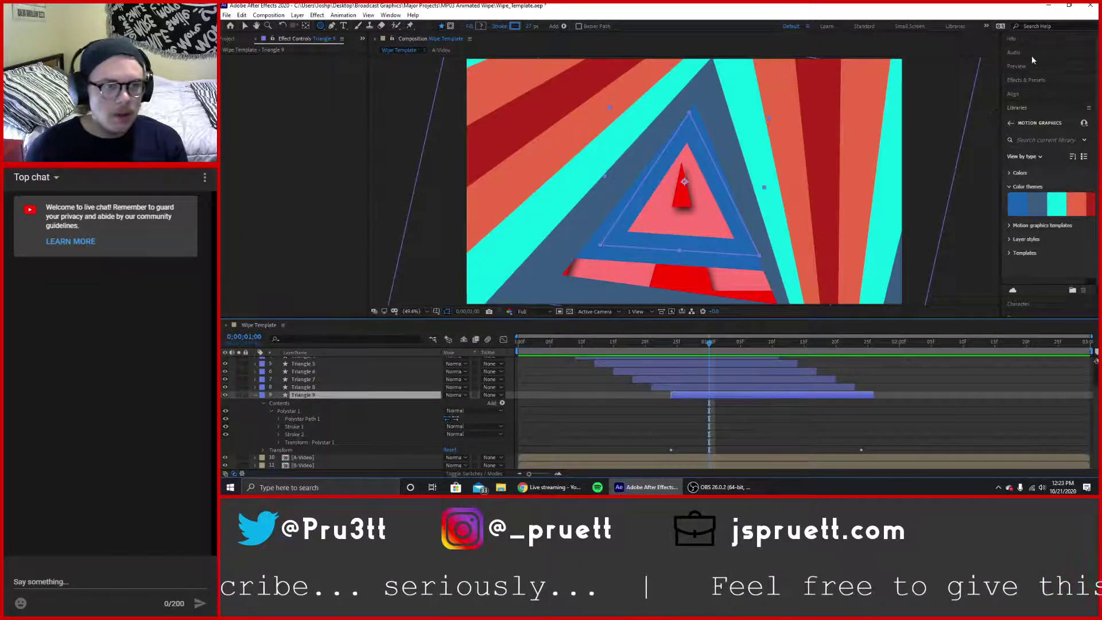
click(1031, 80)
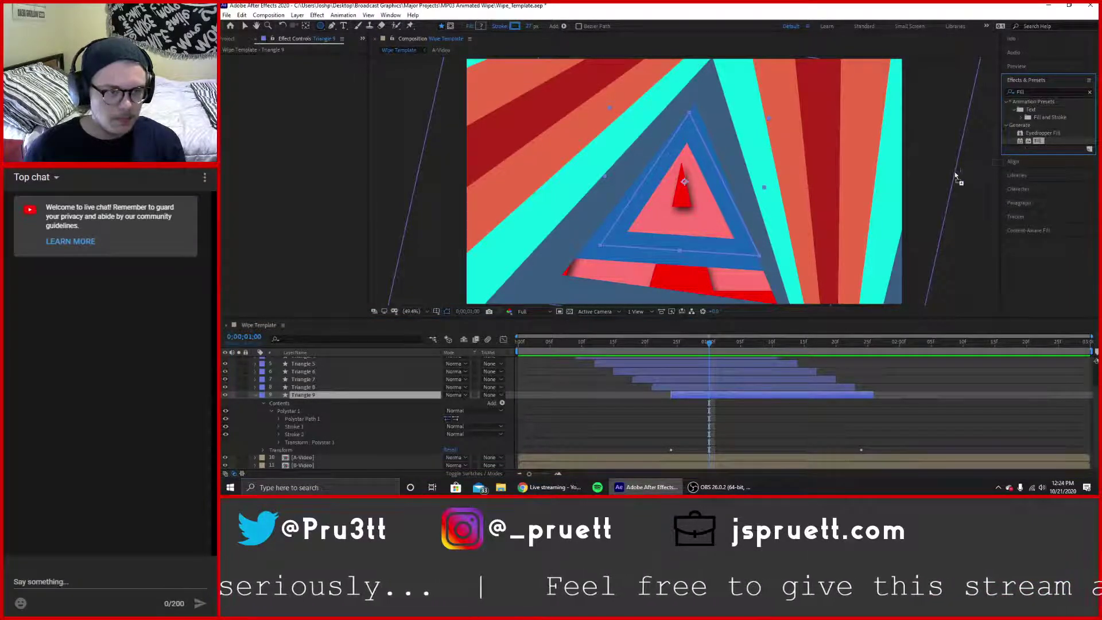
drag(955, 172, 295, 395)
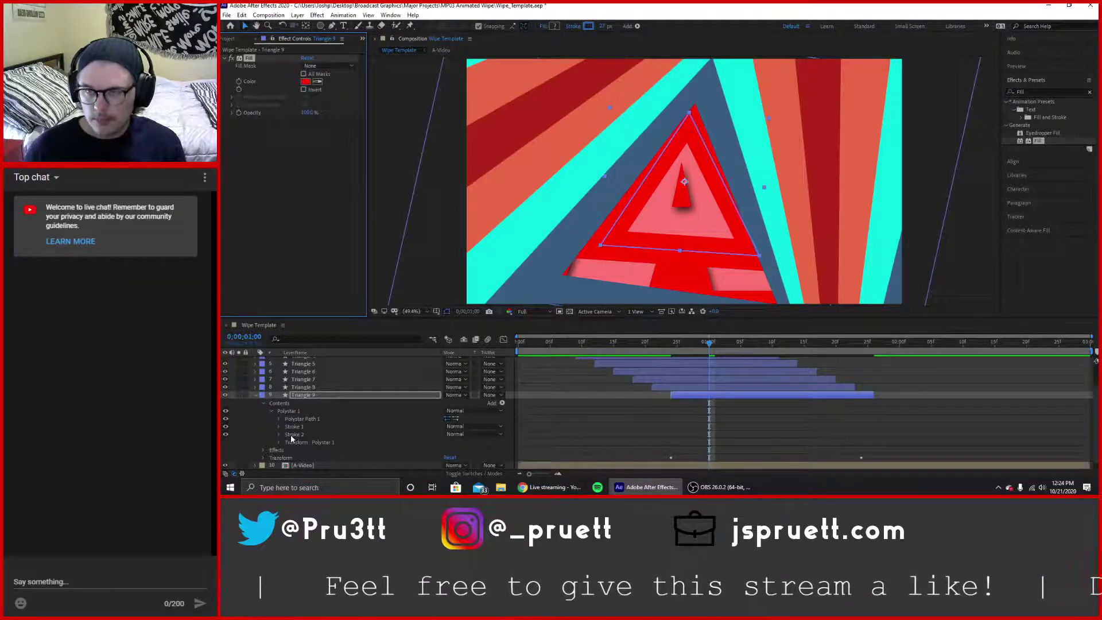
key(ctrl+z)
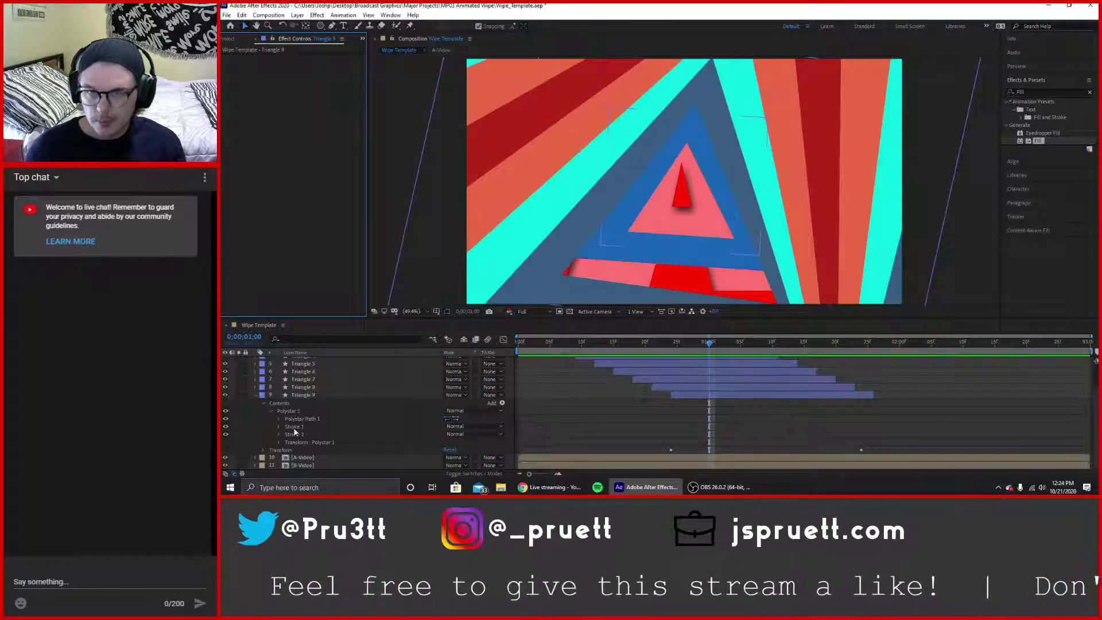
Try to set Triangle 9's shape fill colour to a teal blue.
click(311, 395)
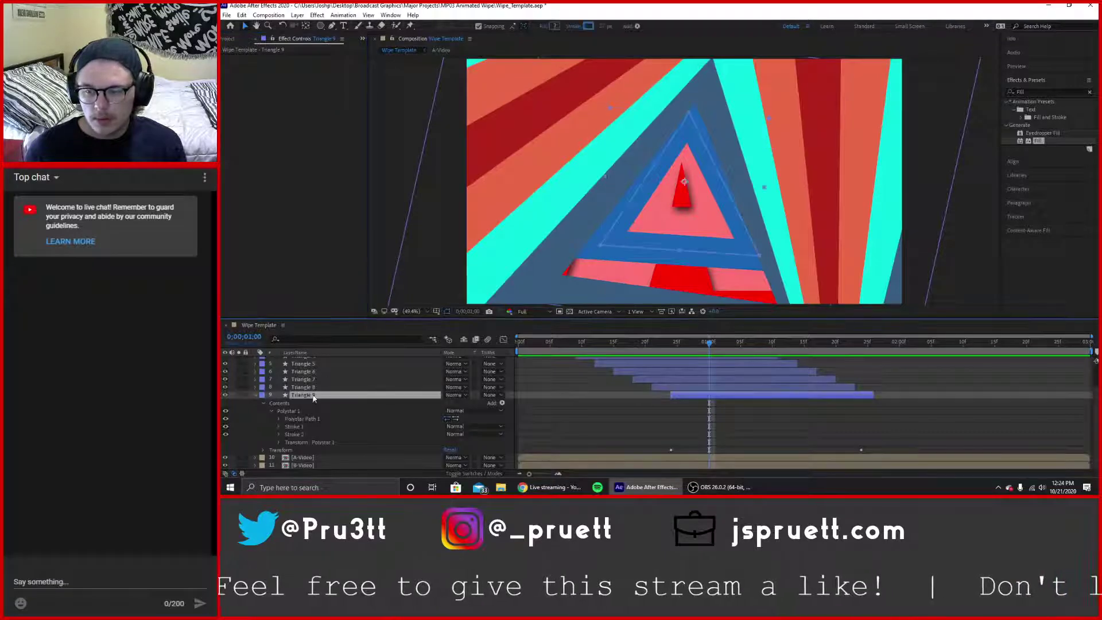
click(555, 26)
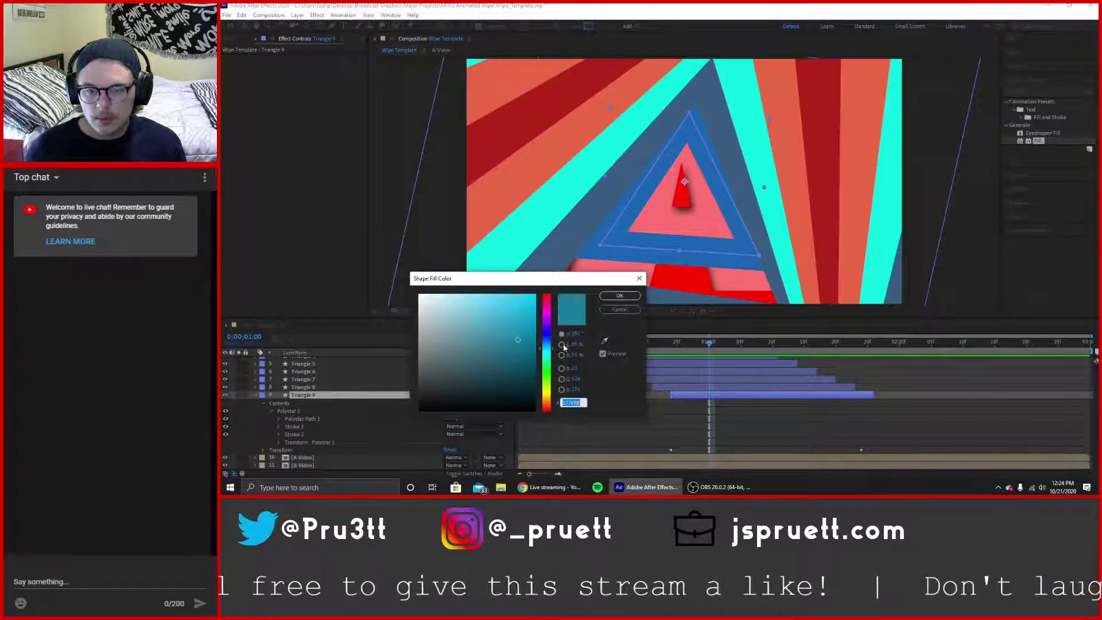
drag(524, 340, 531, 329)
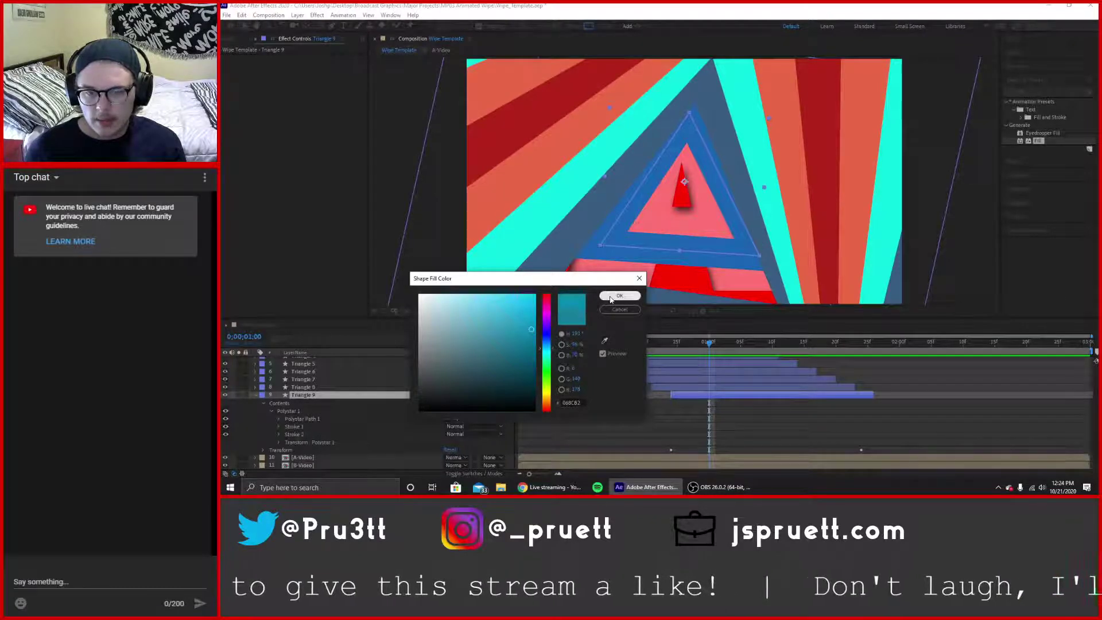
click(609, 296)
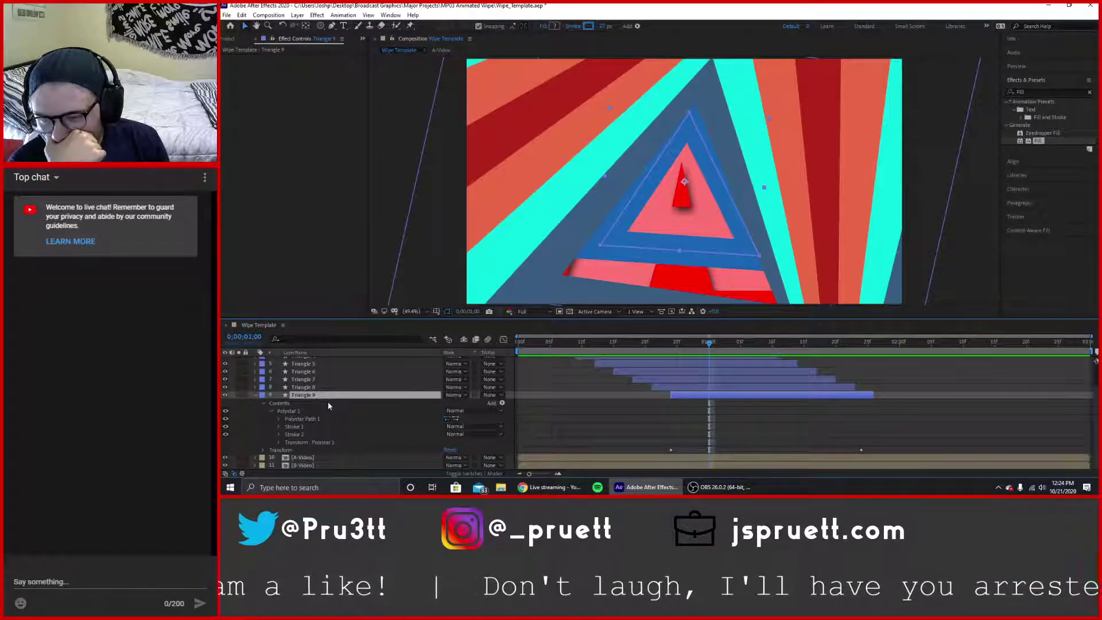
Bring back the deleted Triangle 10 layer beneath Triangle 9.
click(292, 435)
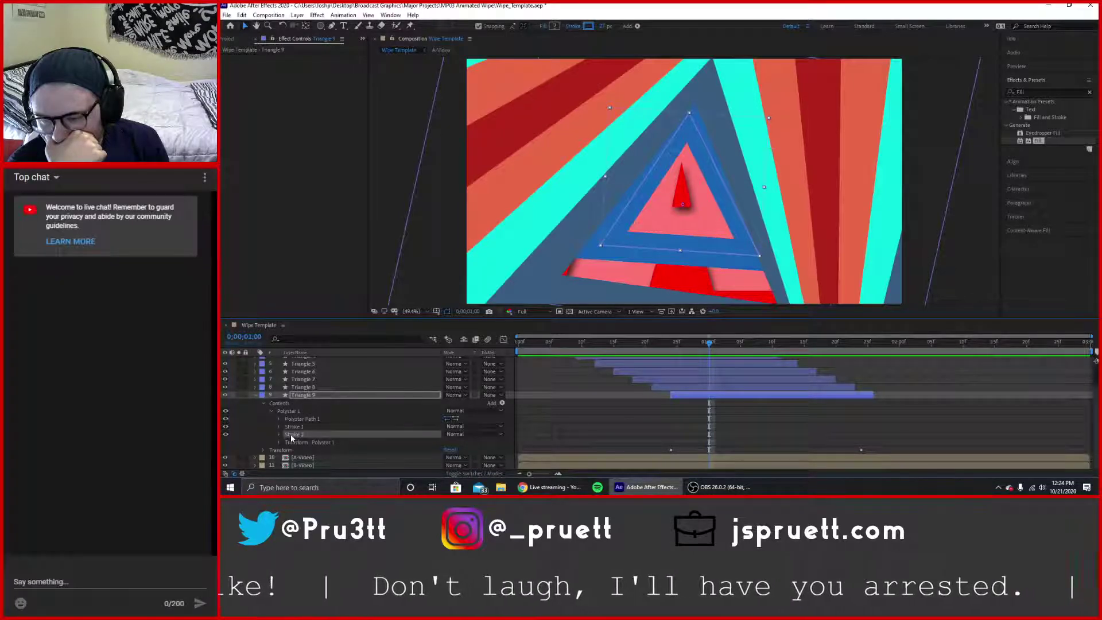
ctrl+click(291, 438)
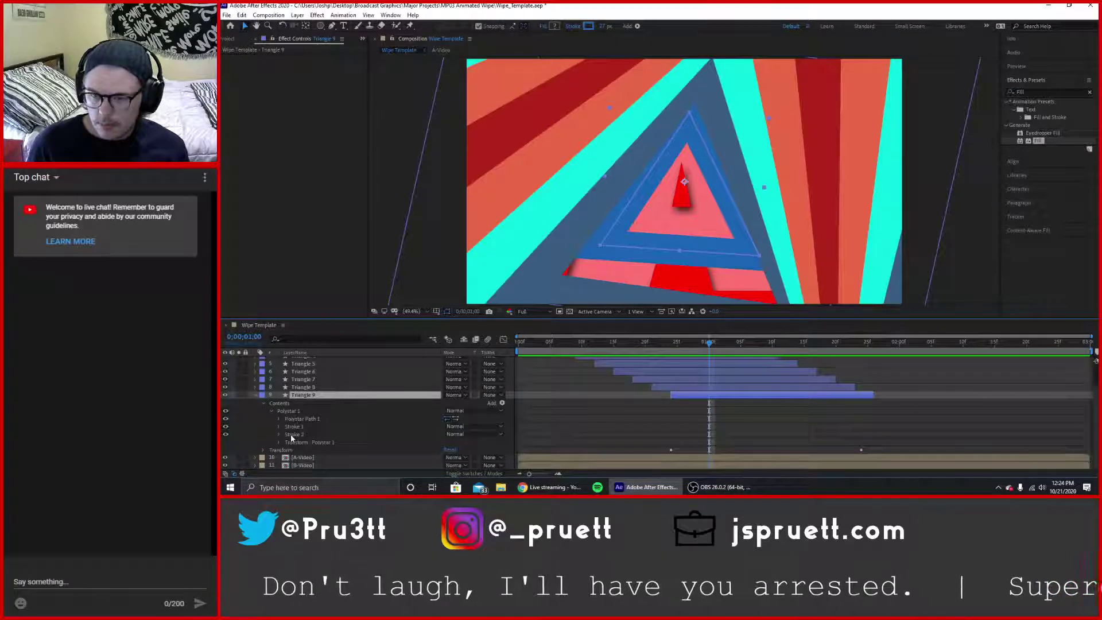
key(ctrl+d)
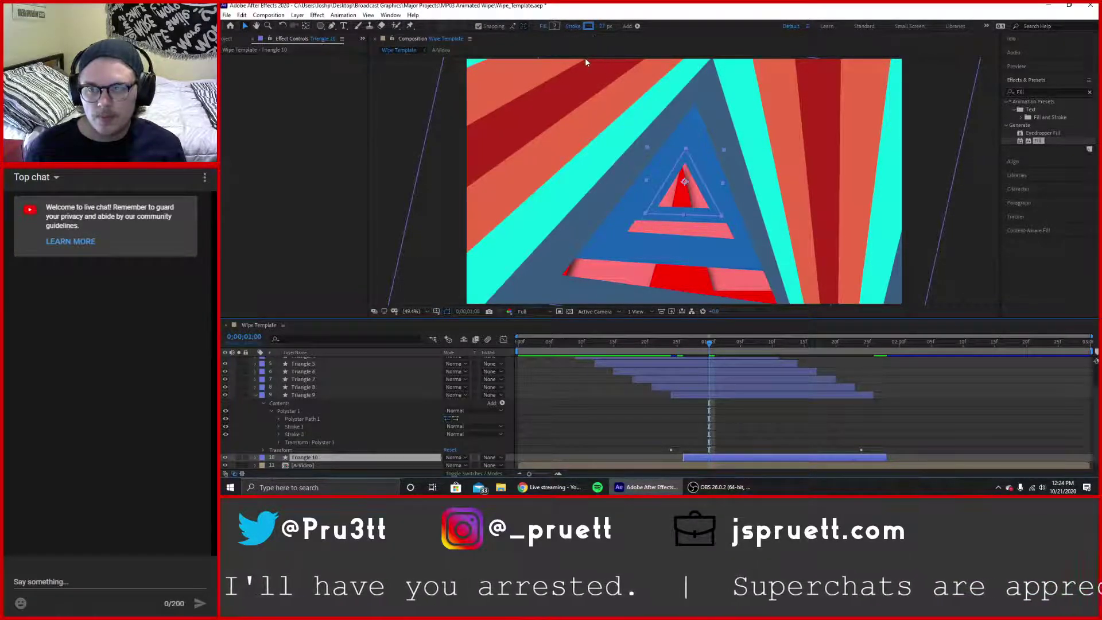
Add a Fill to the contents of Triangle 9 and collapse its Polystar group.
key(alt+Tab)
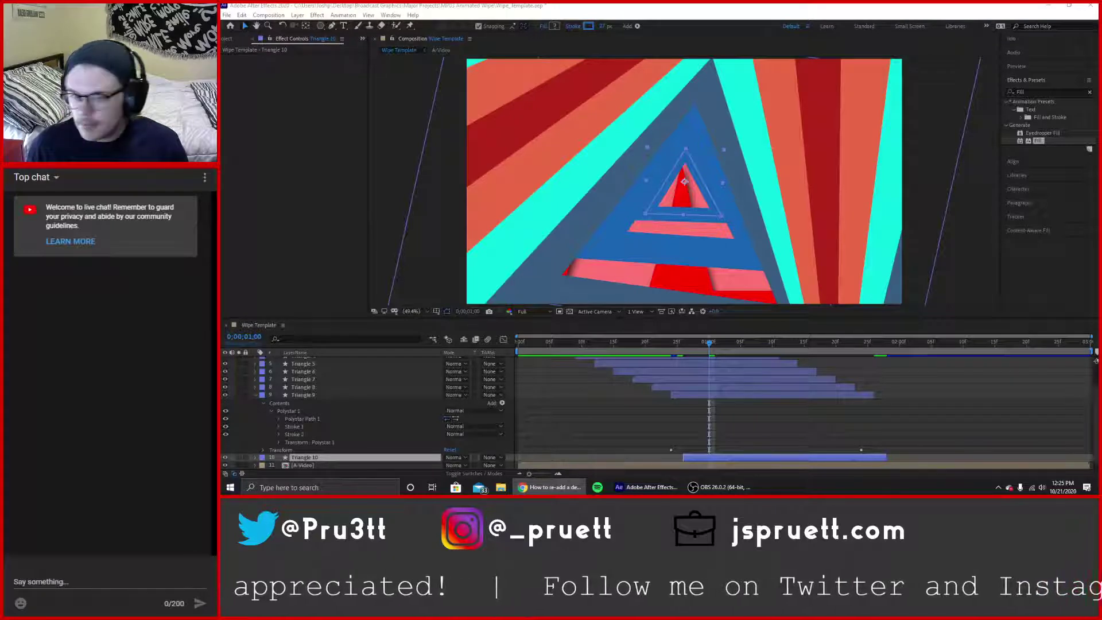
click(501, 404)
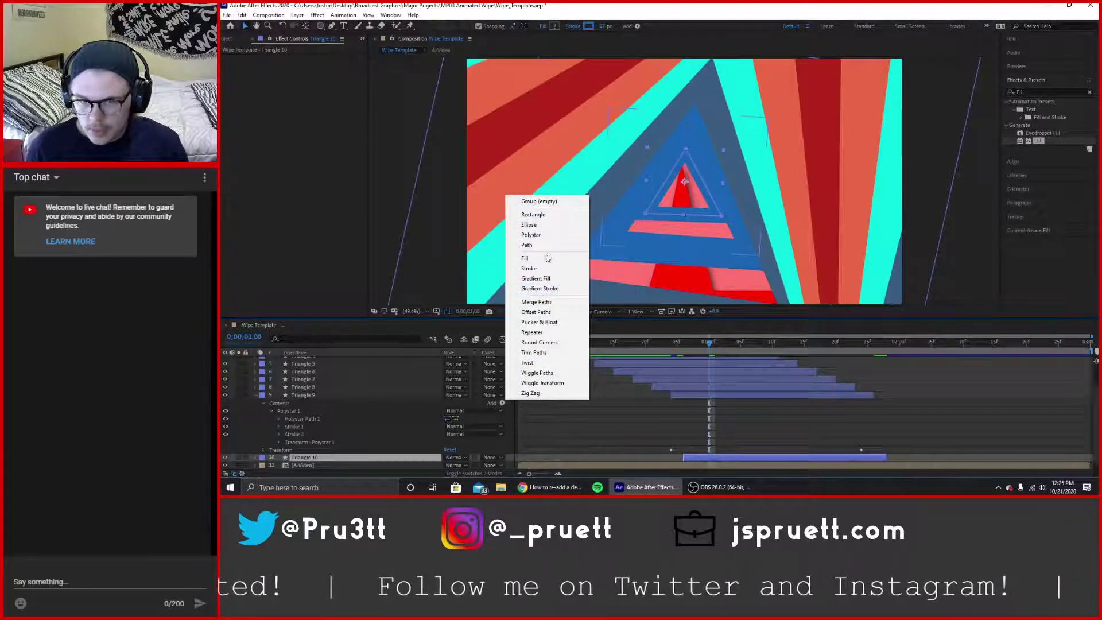
click(526, 258)
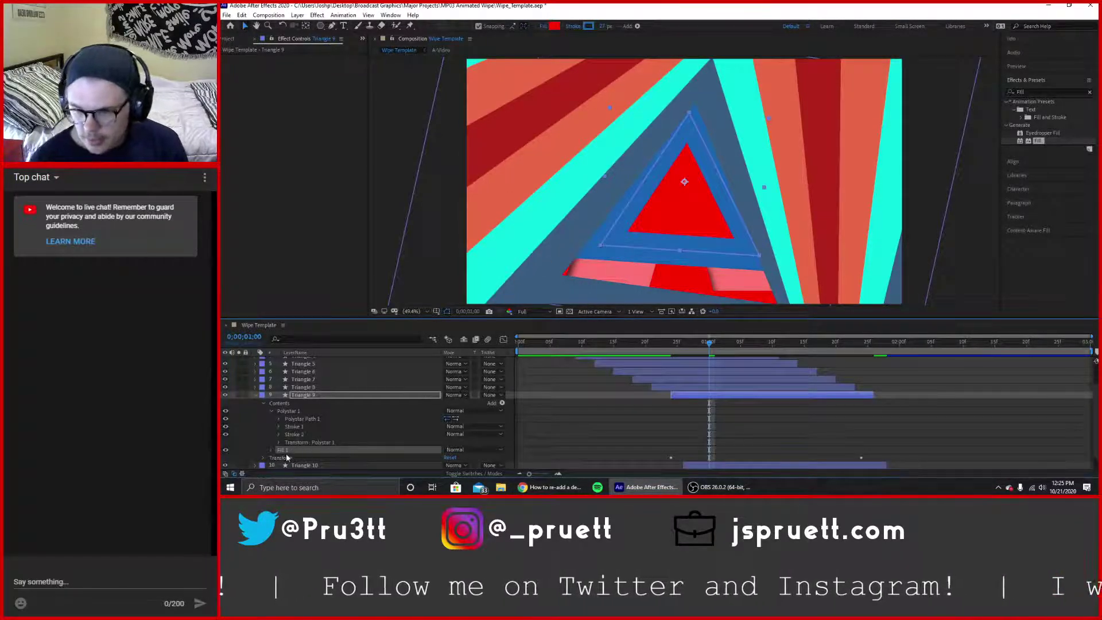
click(271, 411)
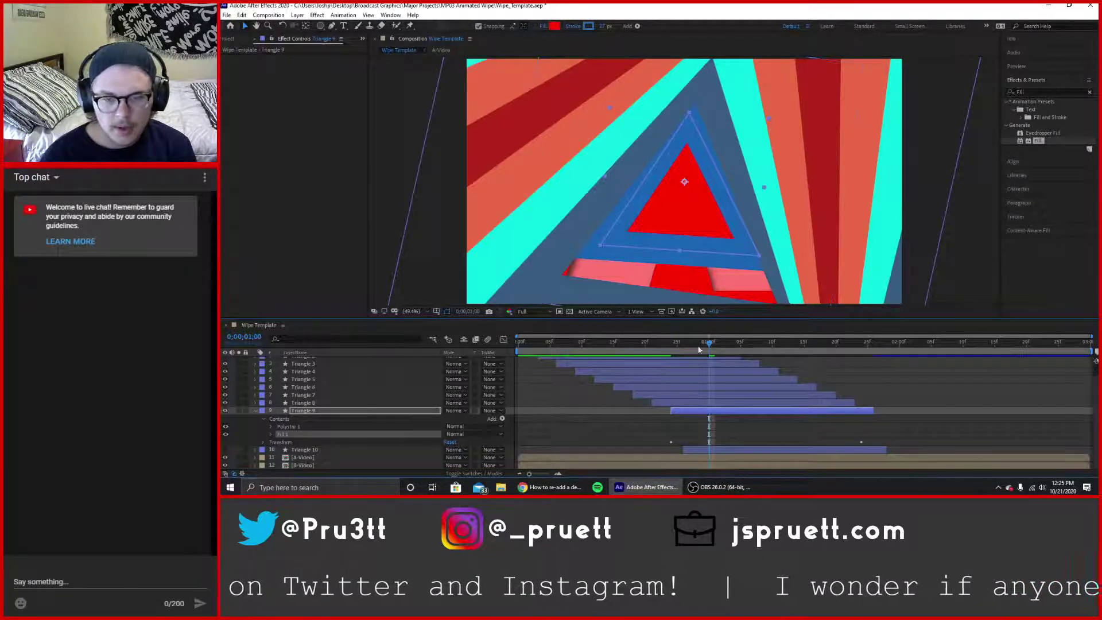
Set the colour of Triangle 9's new fill to white.
mouse_move(708, 347)
mouse_down()
mouse_move(692, 351)
mouse_move(709, 351)
mouse_up()
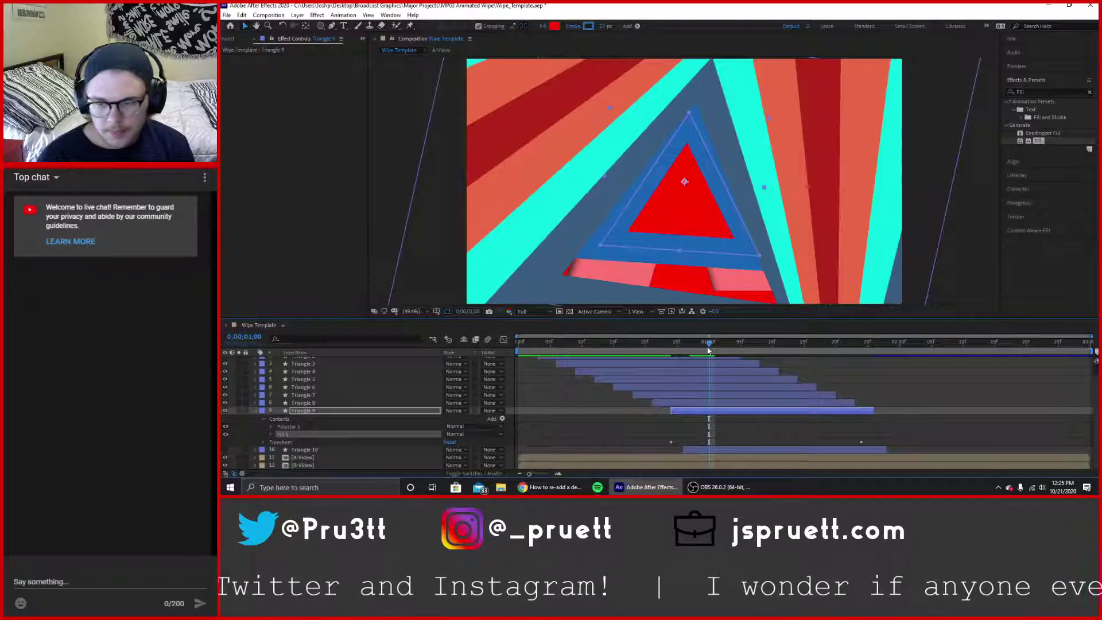
click(554, 28)
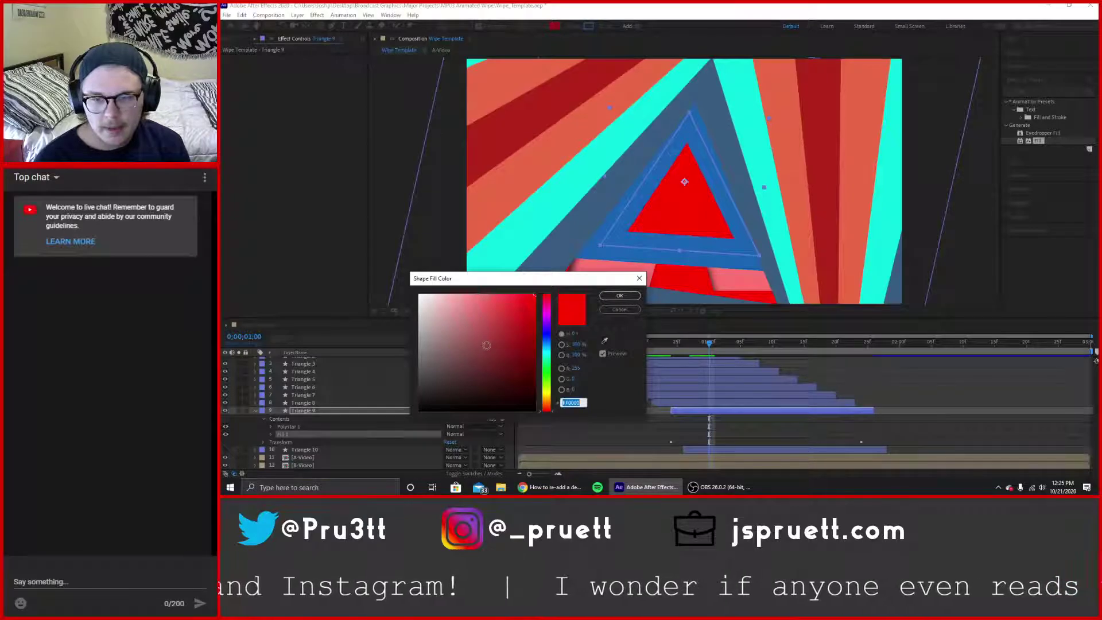
drag(485, 345, 378, 269)
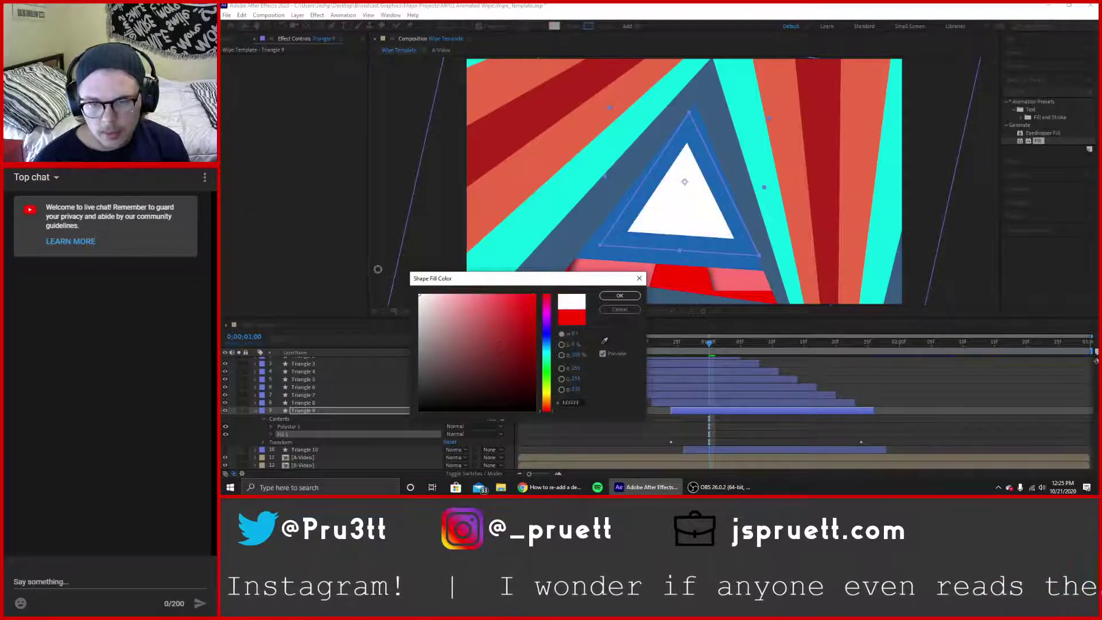
click(620, 296)
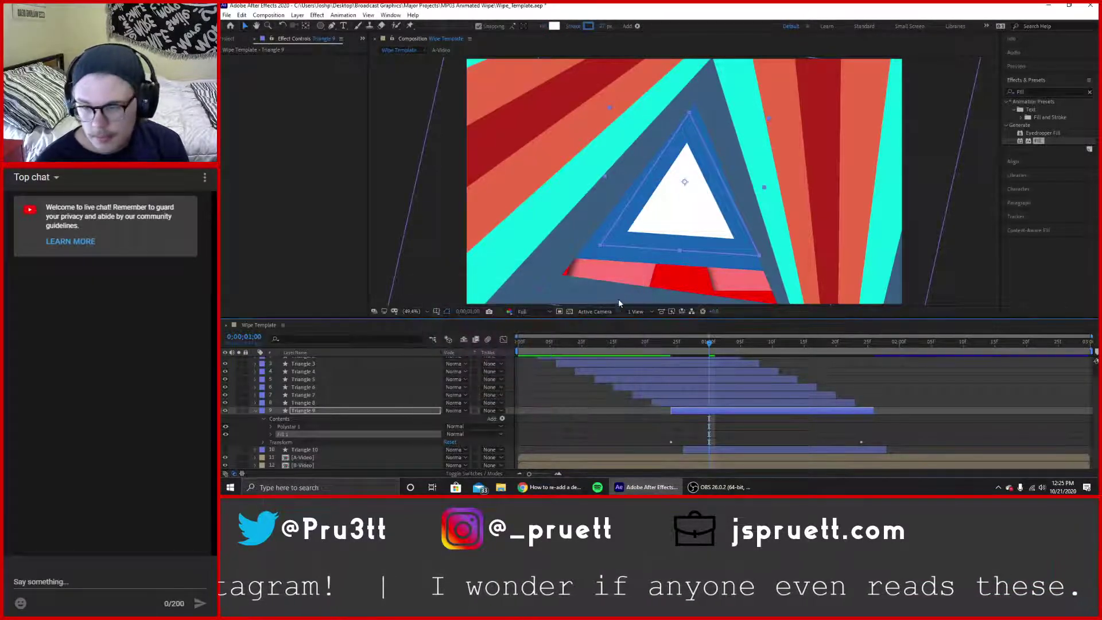
Collapse Triangle 9's properties and delete the Triangle 10 layer.
click(256, 411)
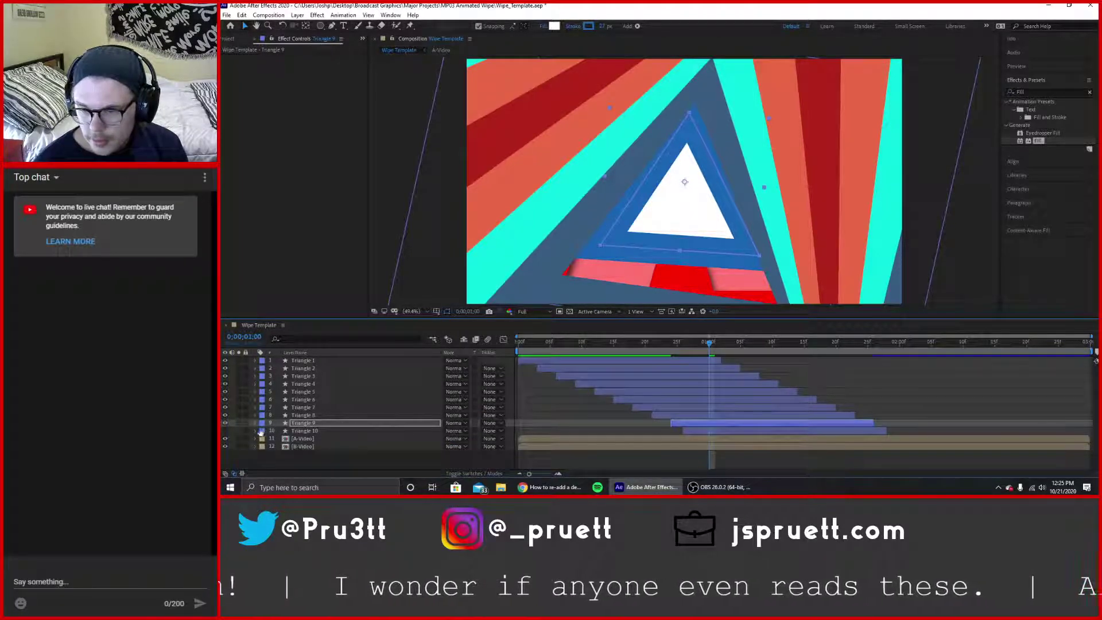
click(291, 431)
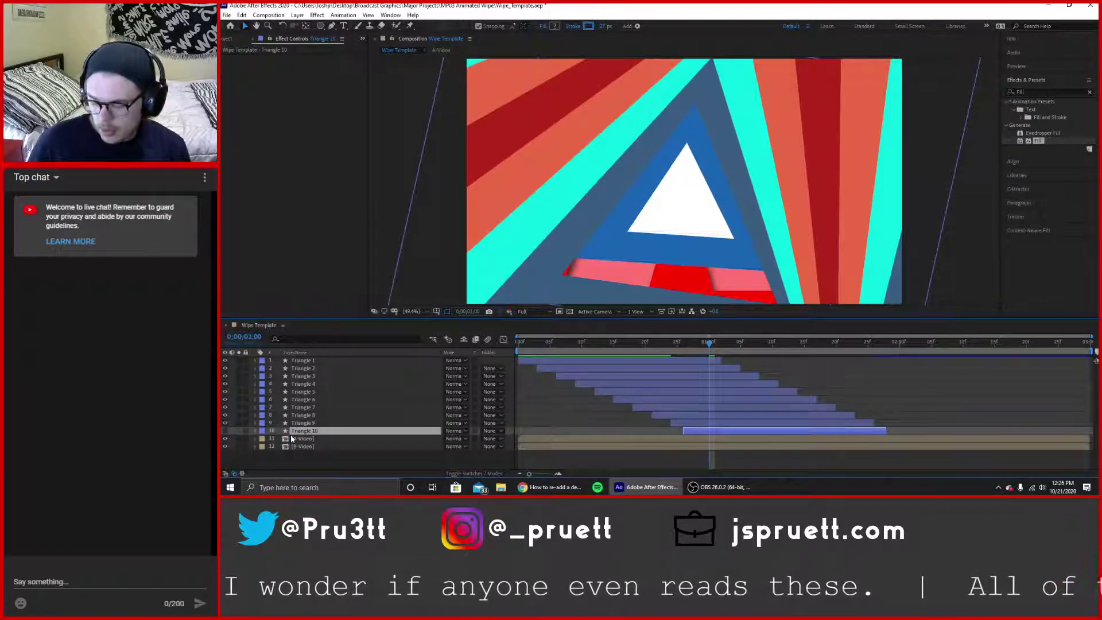
key(Delete)
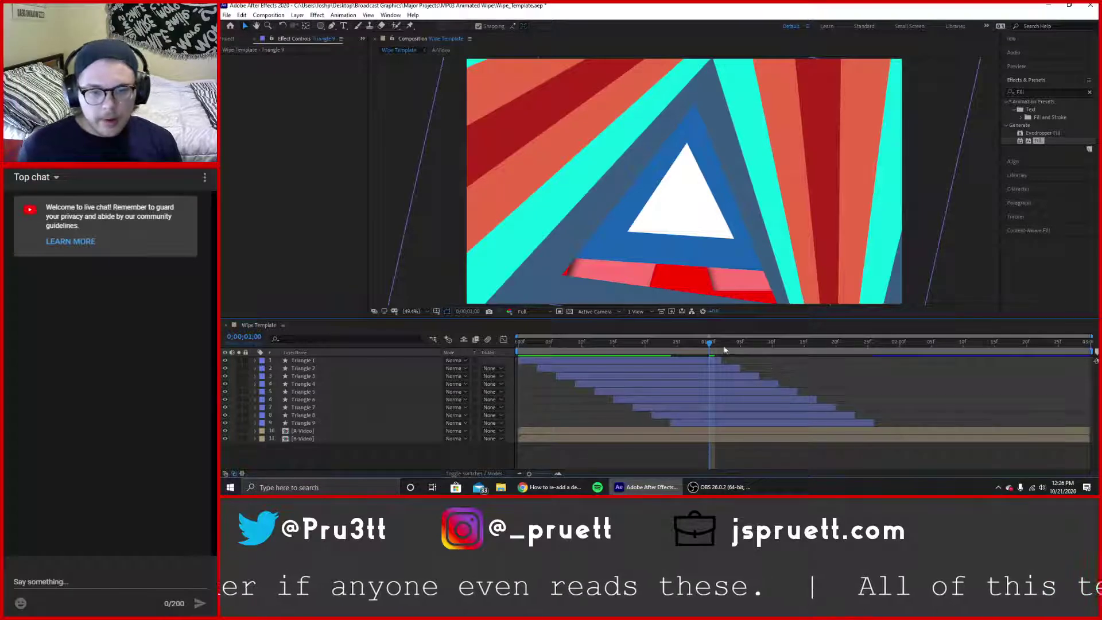
Pre-compose the layers Triangle 1 through Triangle 9 into a new composition named Shapes.
drag(712, 344, 730, 364)
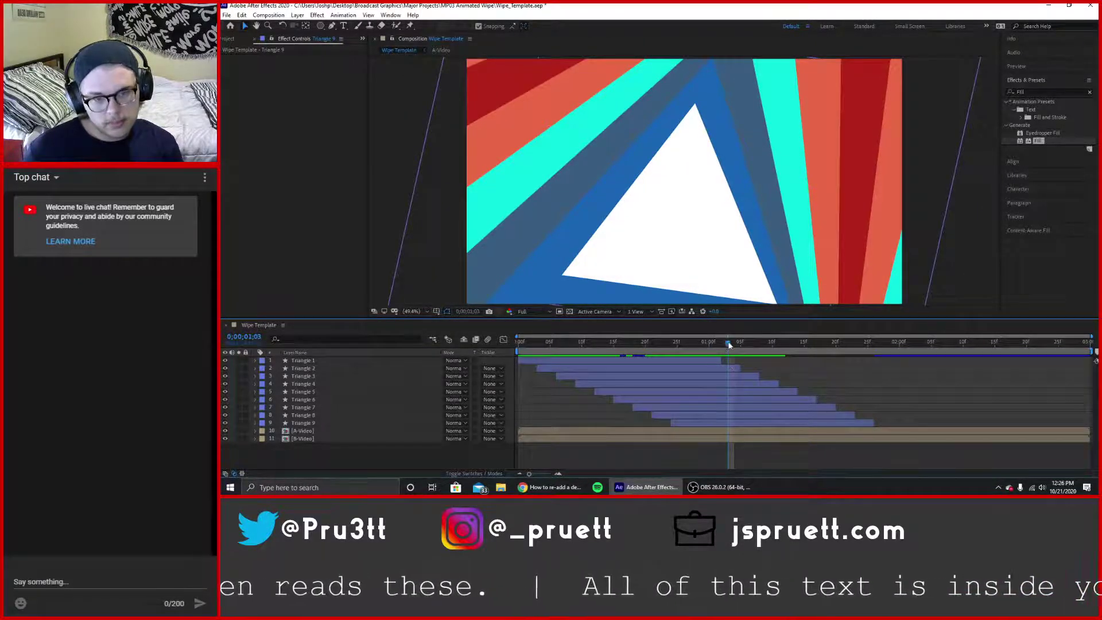
drag(730, 343, 704, 368)
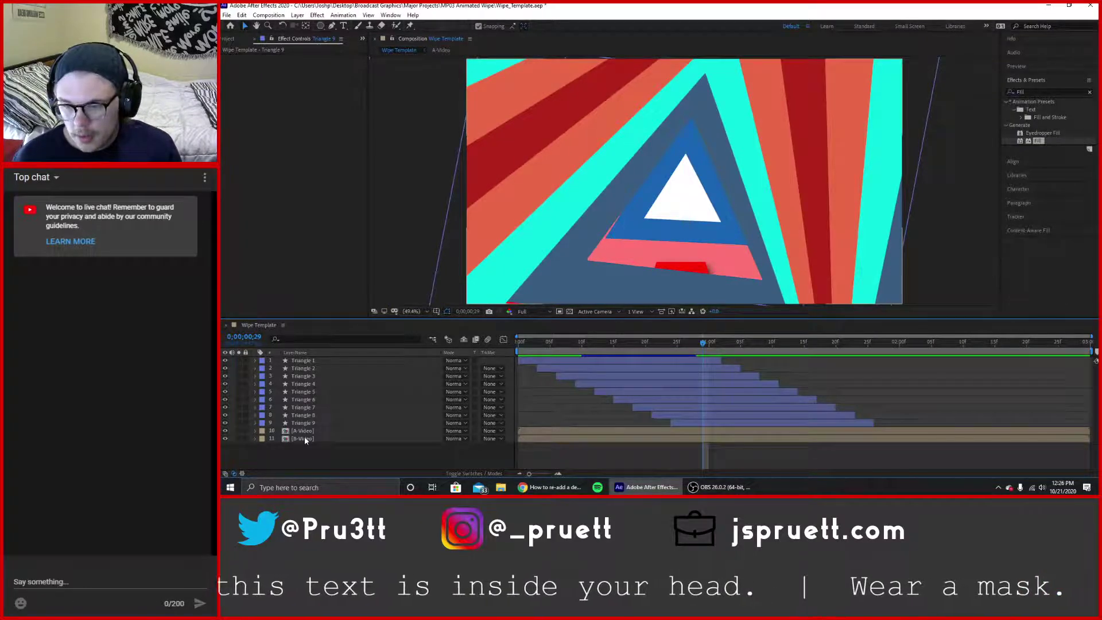
click(308, 360)
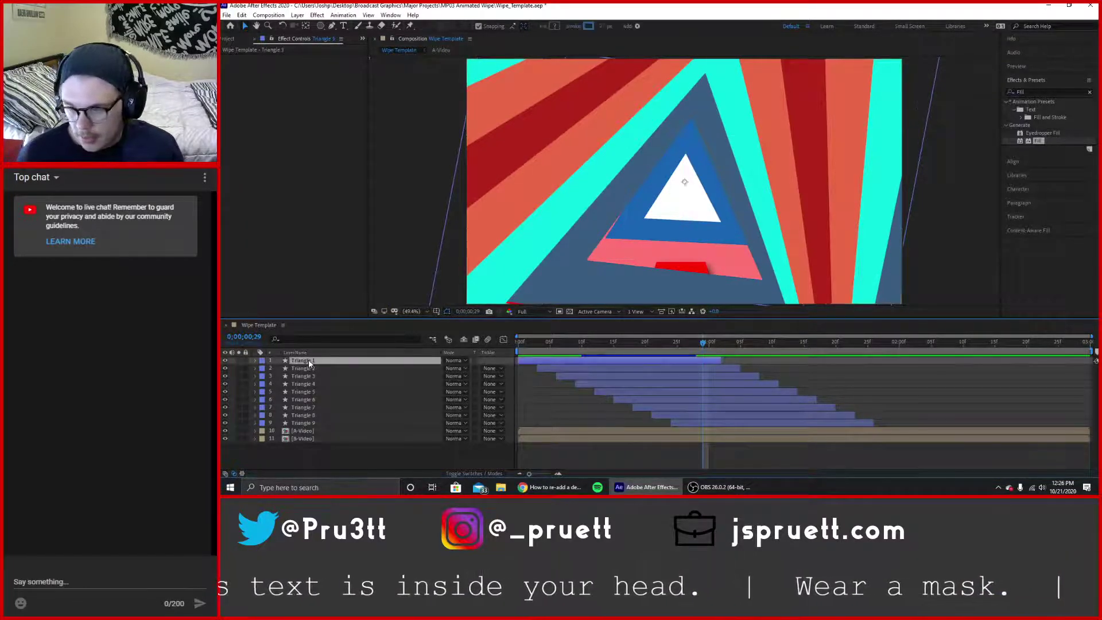
shift+click(310, 423)
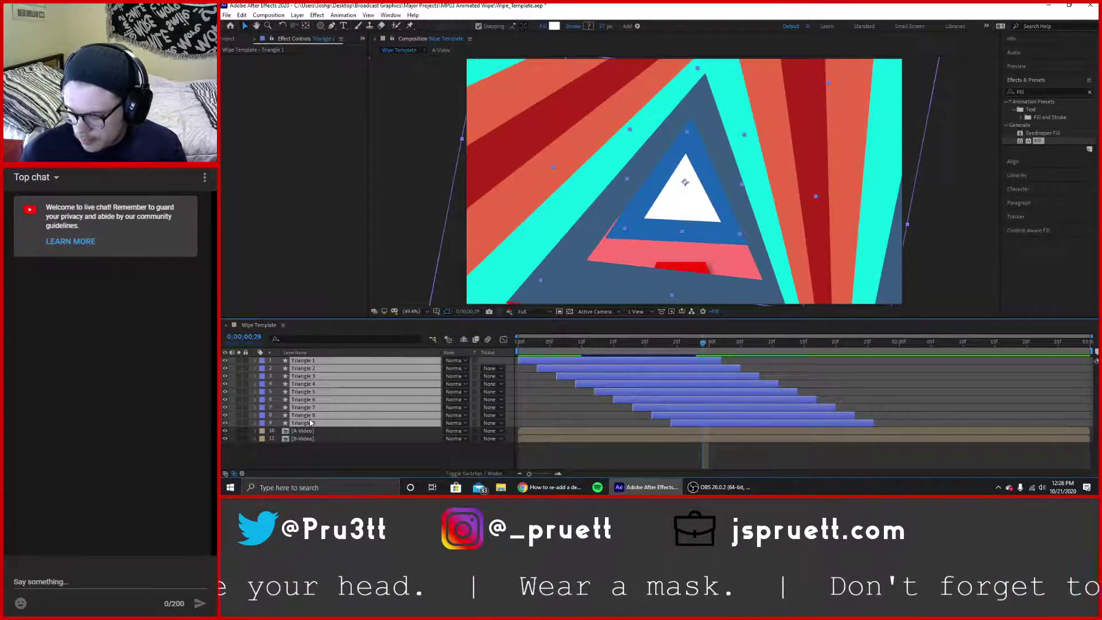
right_click(310, 423)
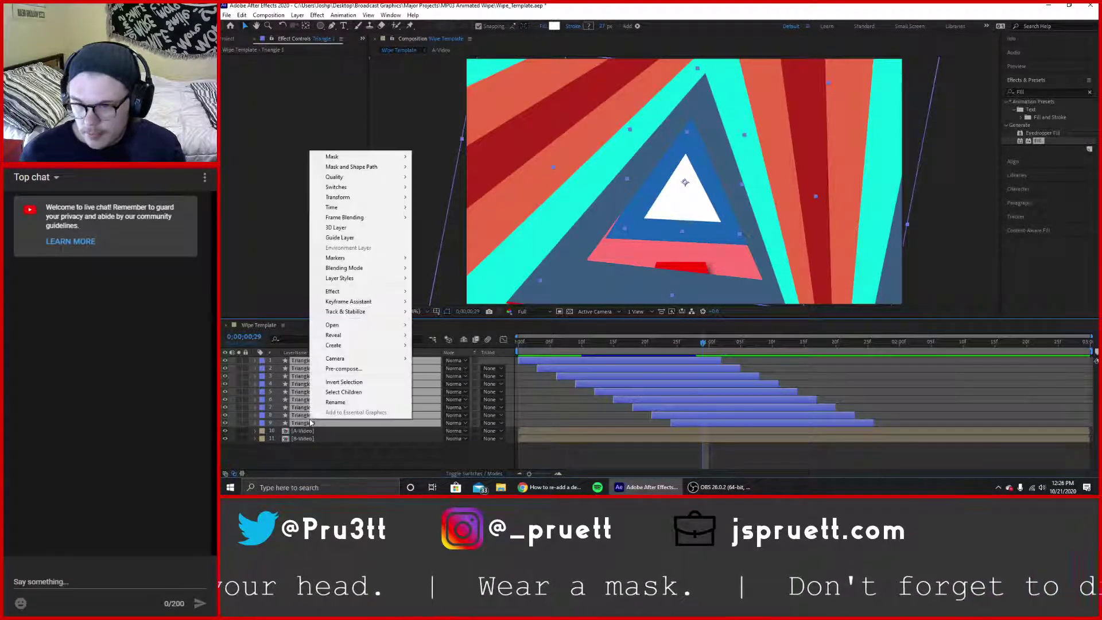
click(343, 368)
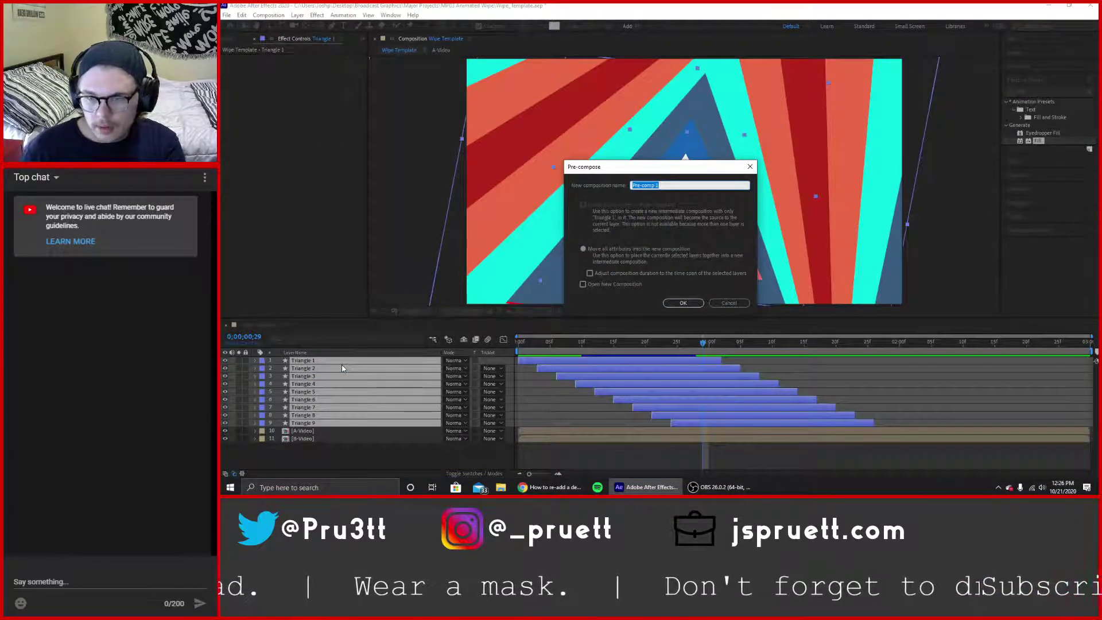
text(Shapes)
key(Return)
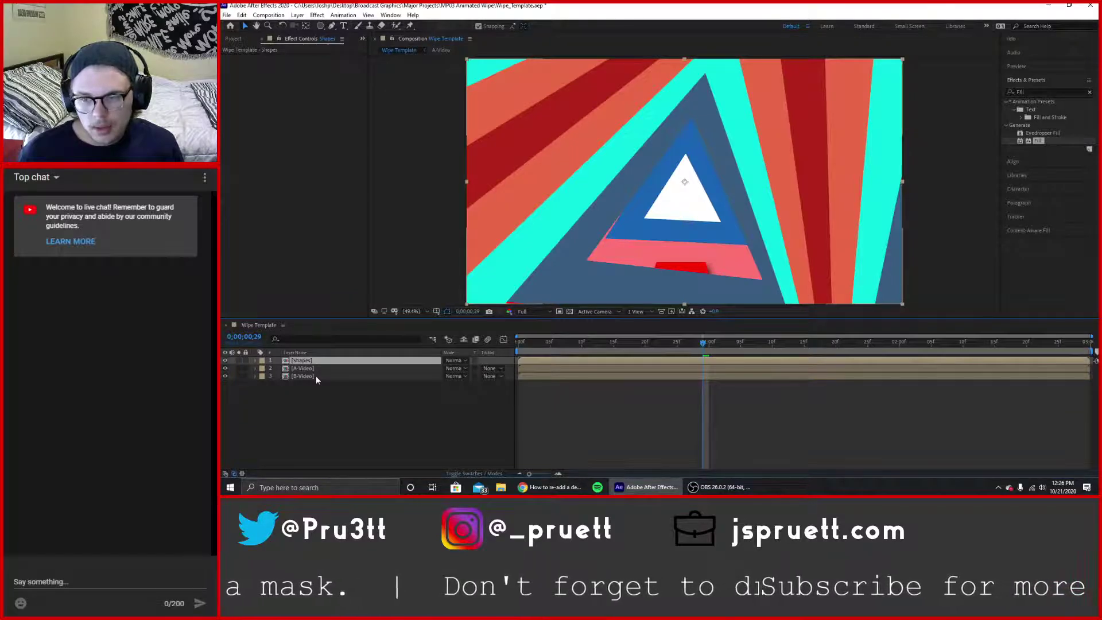
Move B-Video above Shapes, set the Shapes track matte to Luma Matte "[B-Video]", and preview it from the start of the composition.
drag(316, 375, 318, 356)
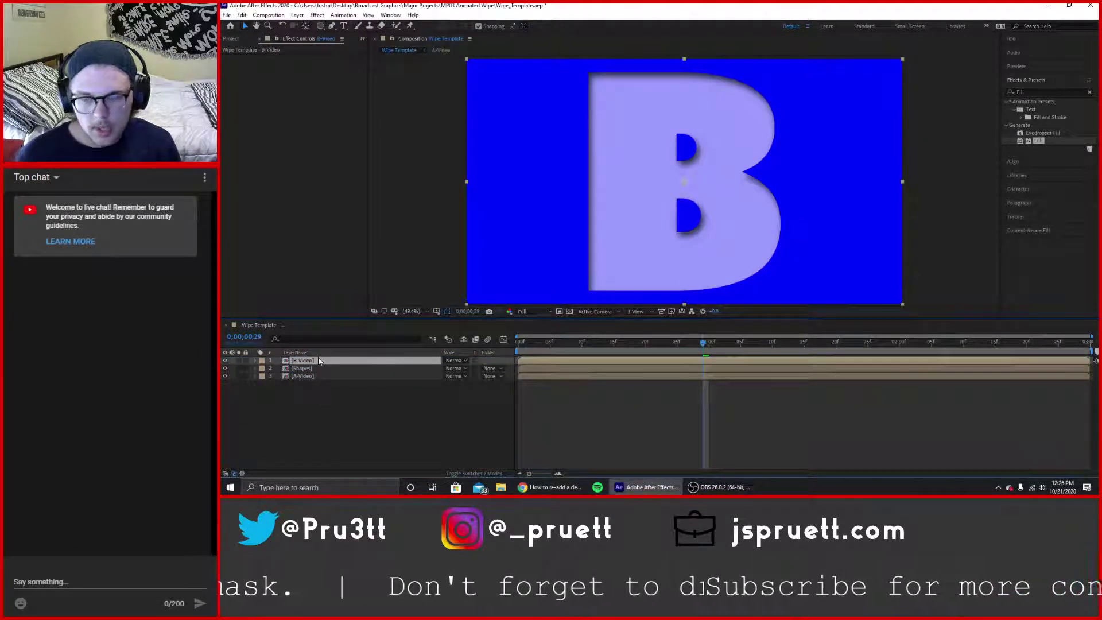
click(447, 371)
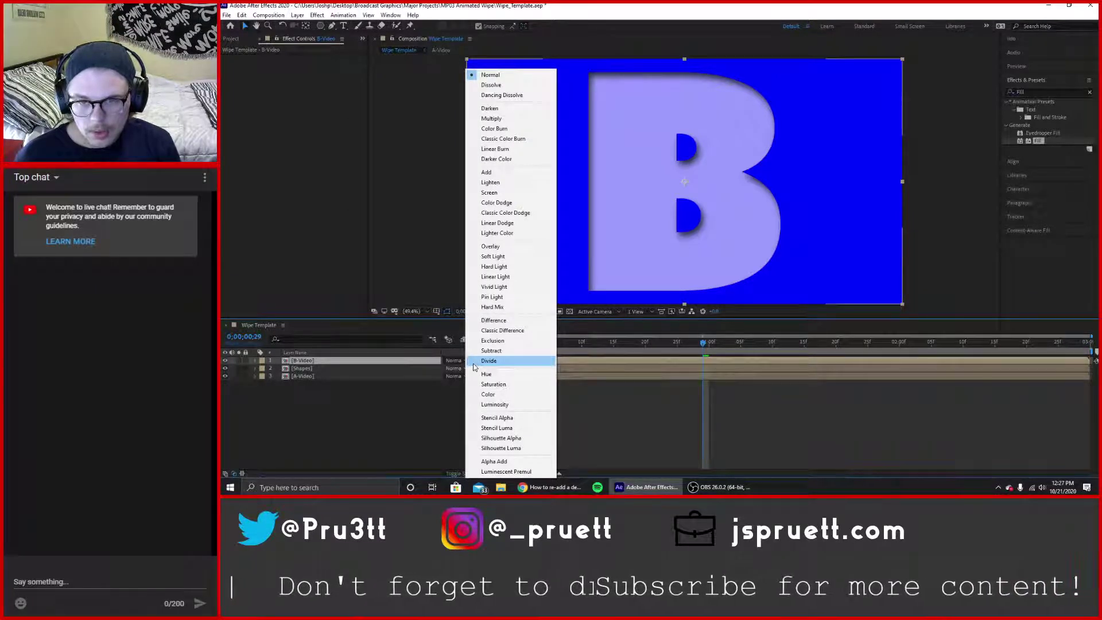
click(436, 404)
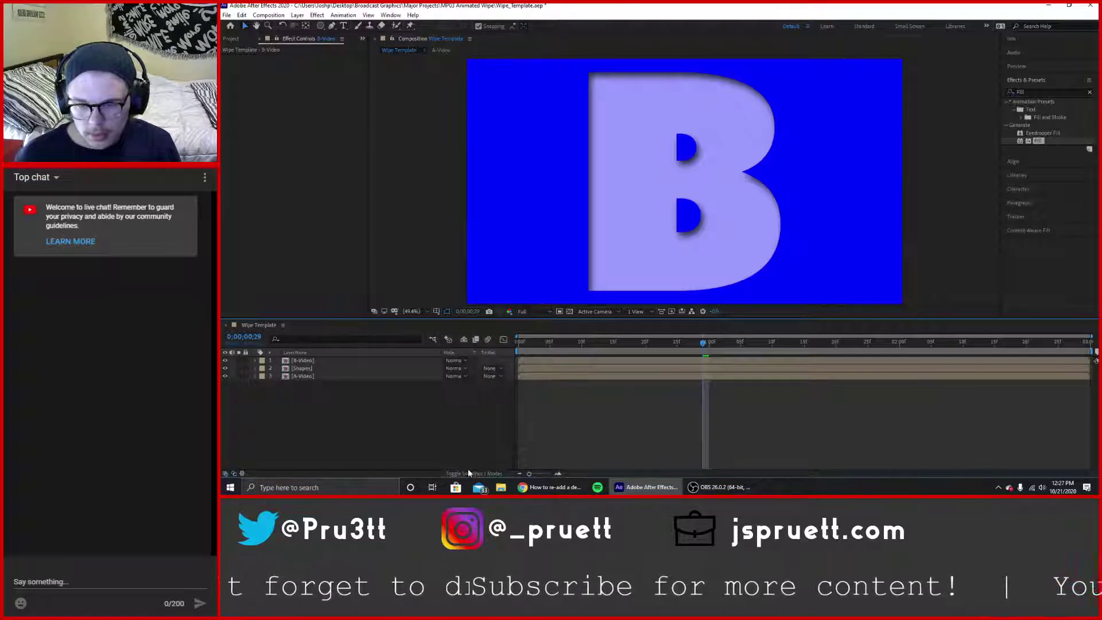
click(495, 370)
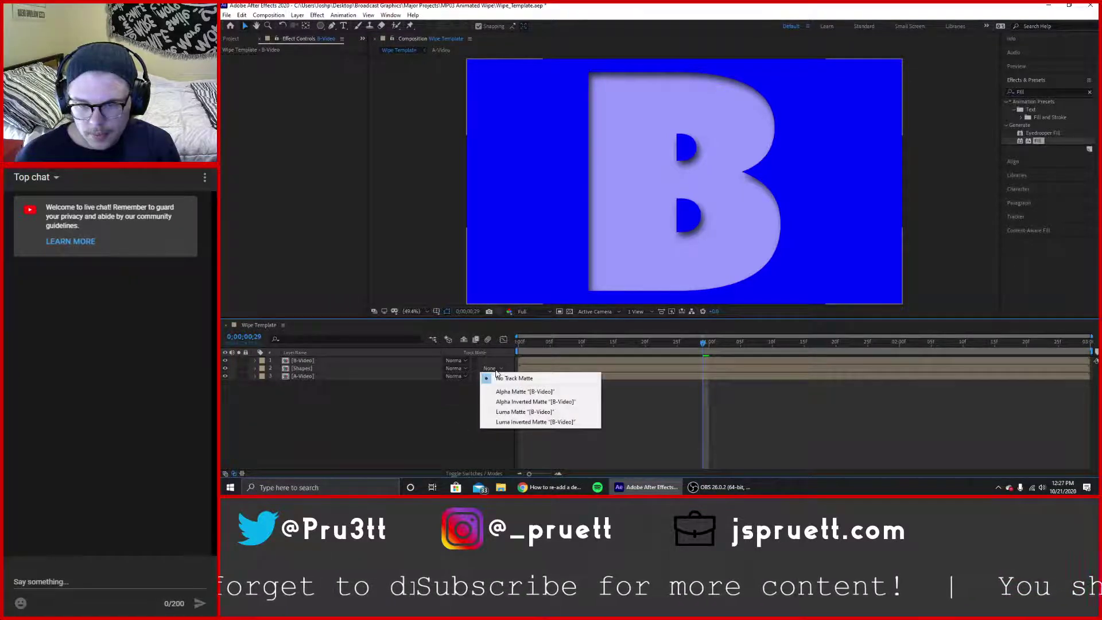
click(520, 413)
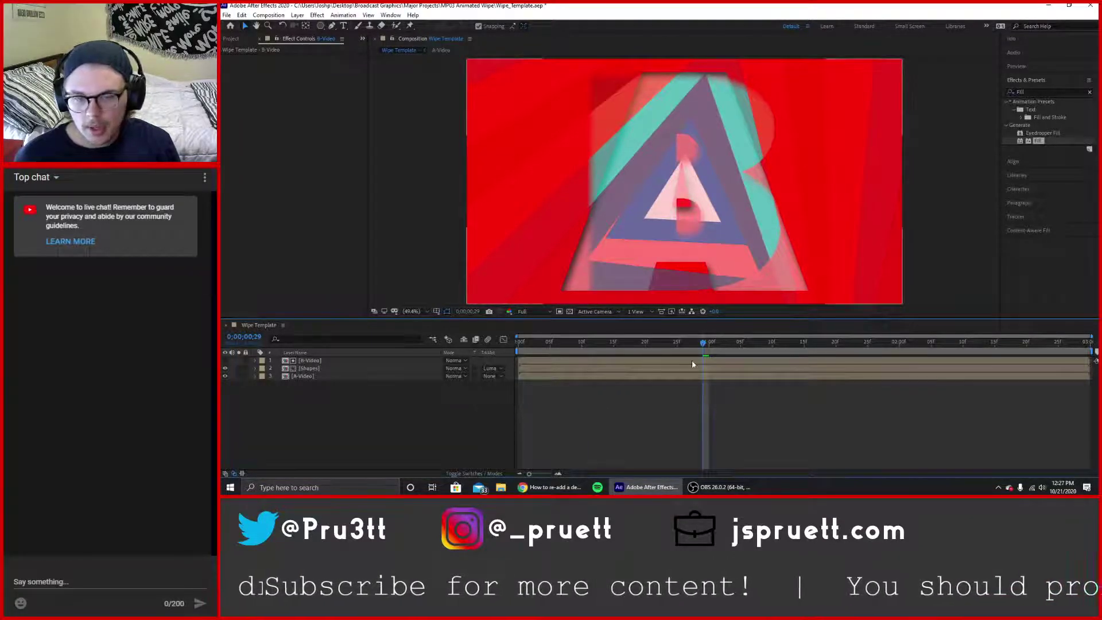
drag(700, 345, 420, 350)
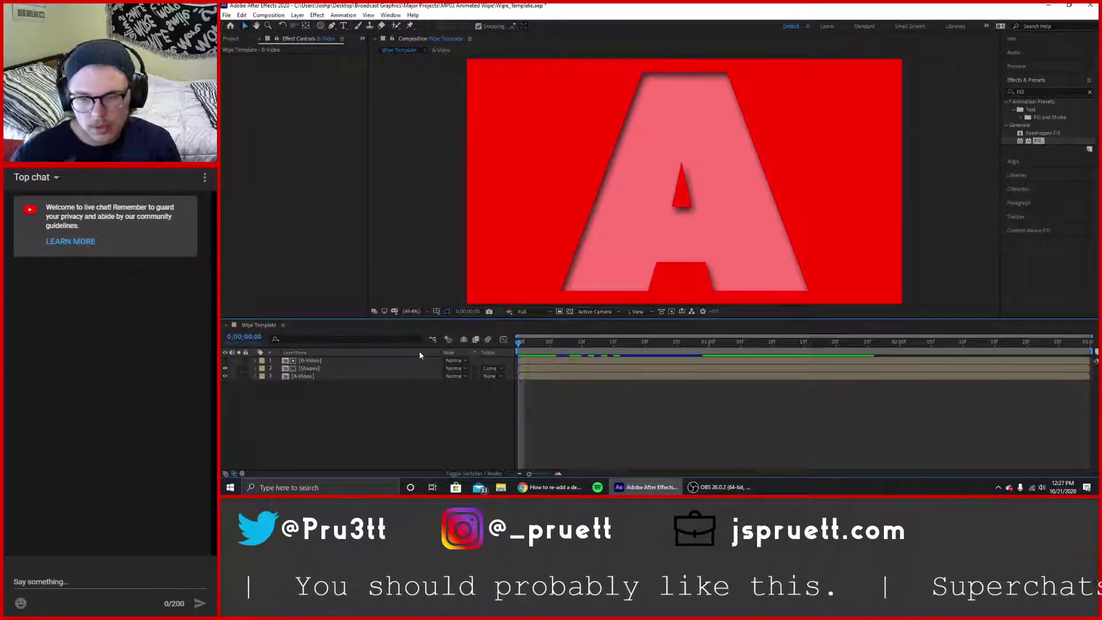
Switch the Shapes track matte to Luma Inverted Matte "[B-Video]" and preview the wipe.
click(490, 369)
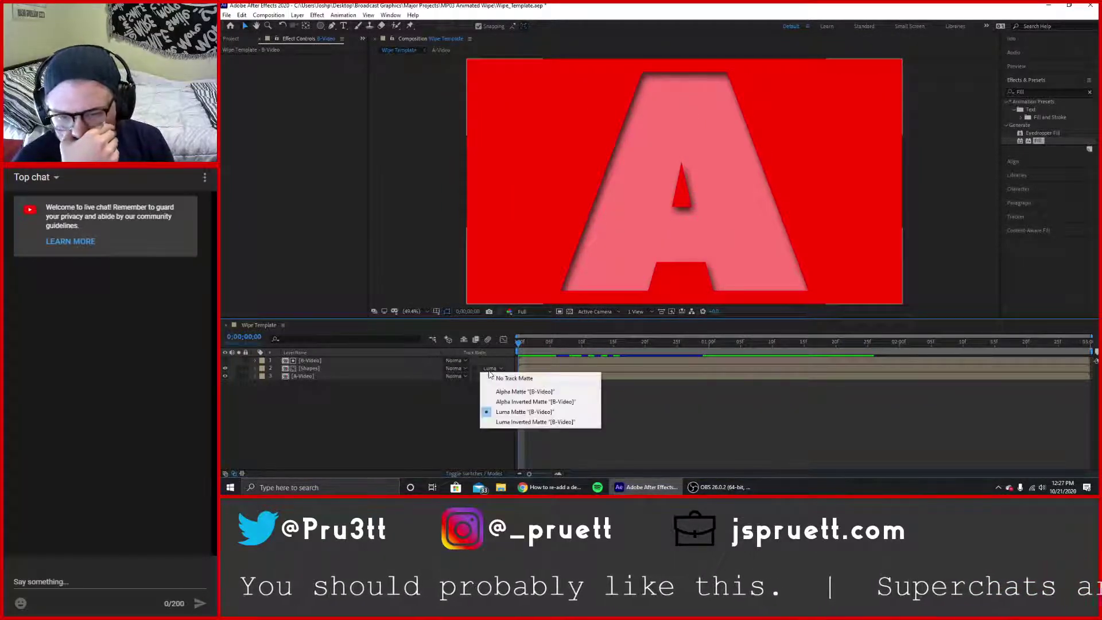
click(517, 419)
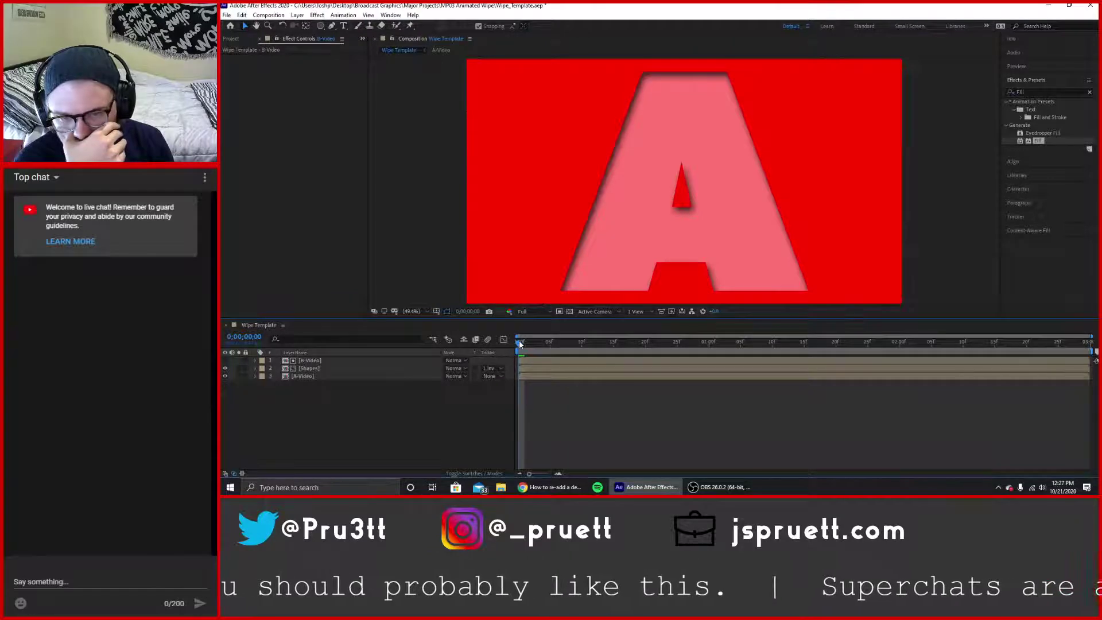
drag(519, 340, 435, 369)
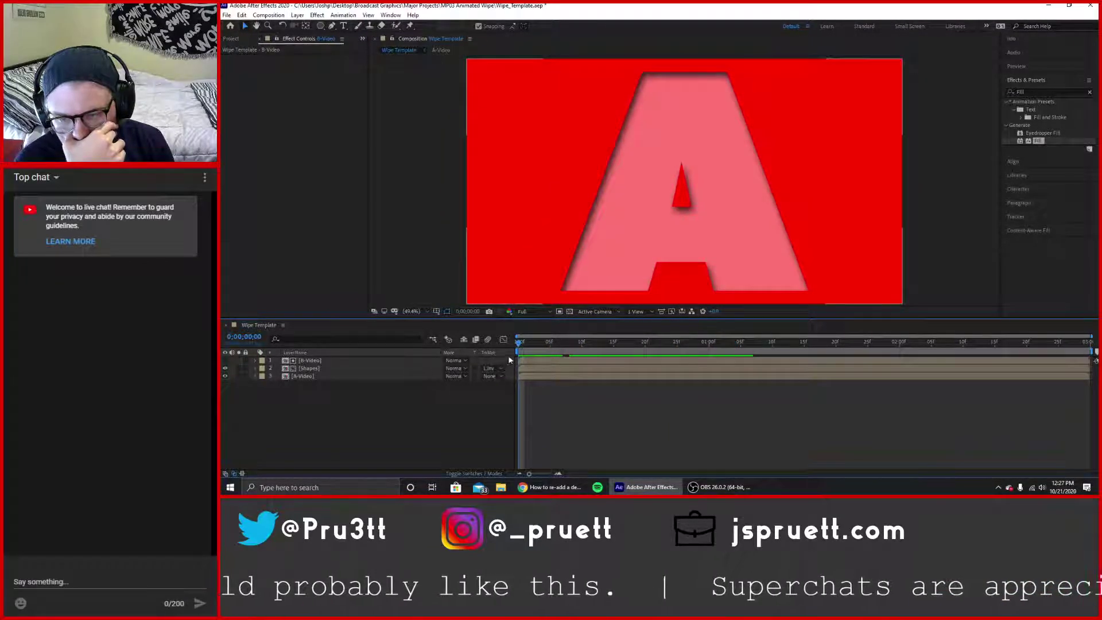
mouse_move(518, 342)
mouse_down()
mouse_move(882, 346)
mouse_move(528, 348)
mouse_up()
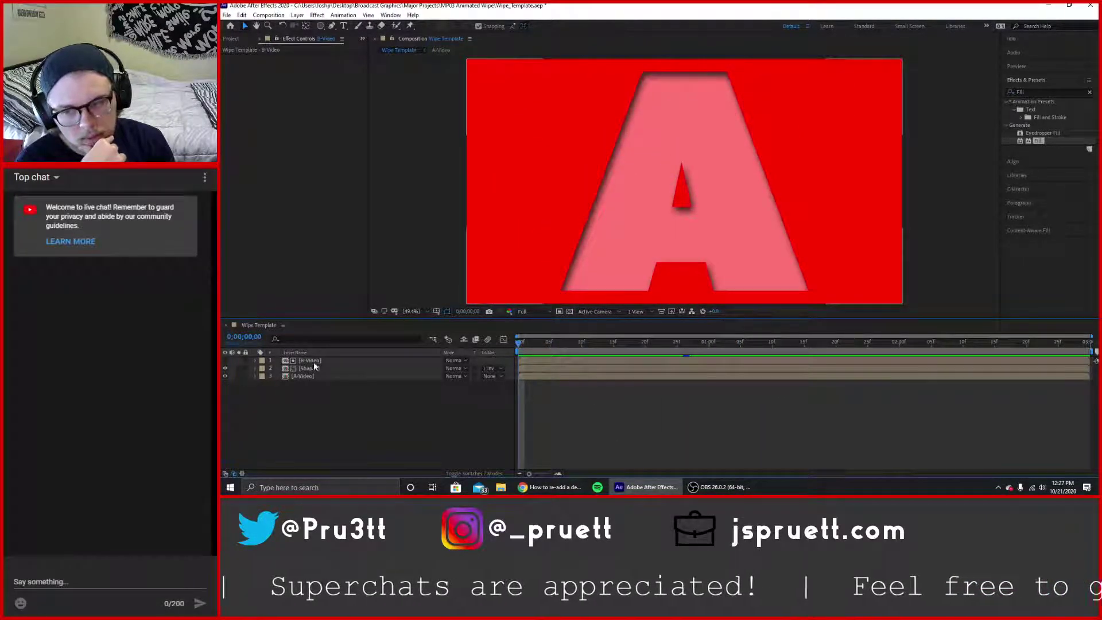
Try Alpha Matte "[B-Video]" as the Shapes track matte and preview the opening frames.
click(495, 369)
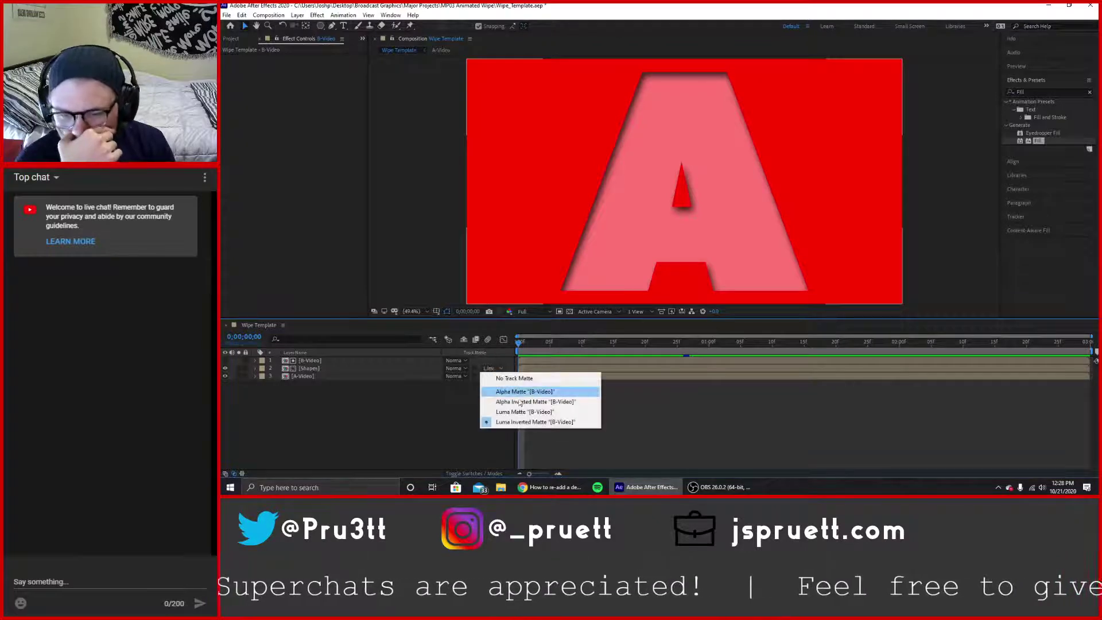
click(508, 390)
mouse_move(525, 343)
mouse_down()
mouse_move(762, 346)
mouse_move(525, 359)
mouse_move(802, 359)
mouse_move(525, 360)
mouse_up()
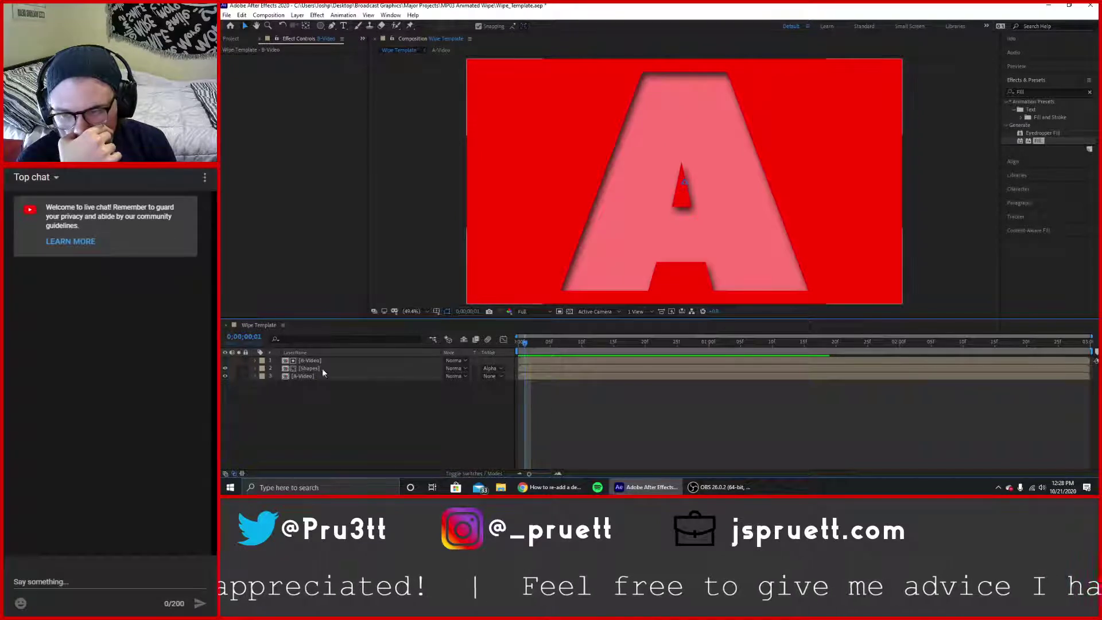
Undo the matte changes, the B-Video reordering and the Shapes pre-composition, and deselect all the triangle layers.
key(ctrl+z)
key(ctrl+z)
key(ctrl+z)
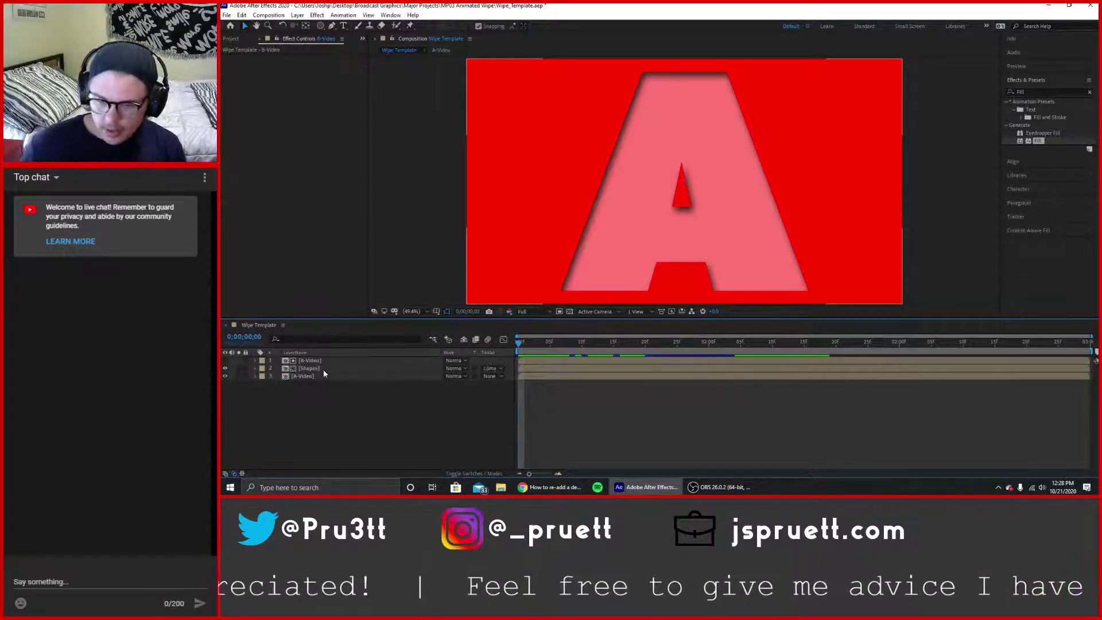
key(ctrl+z)
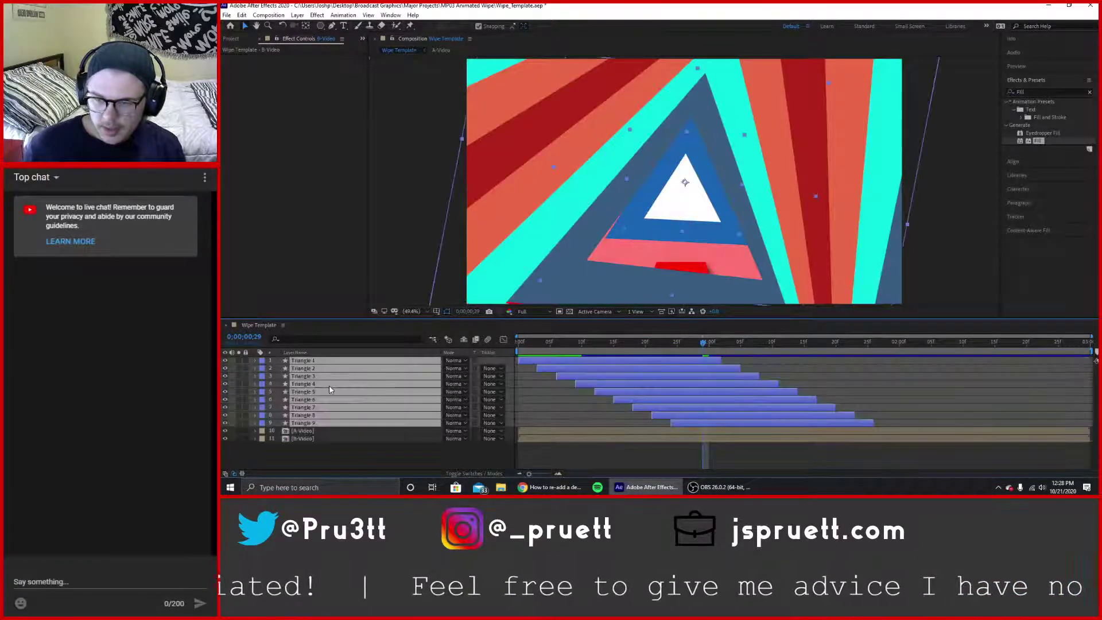
click(355, 456)
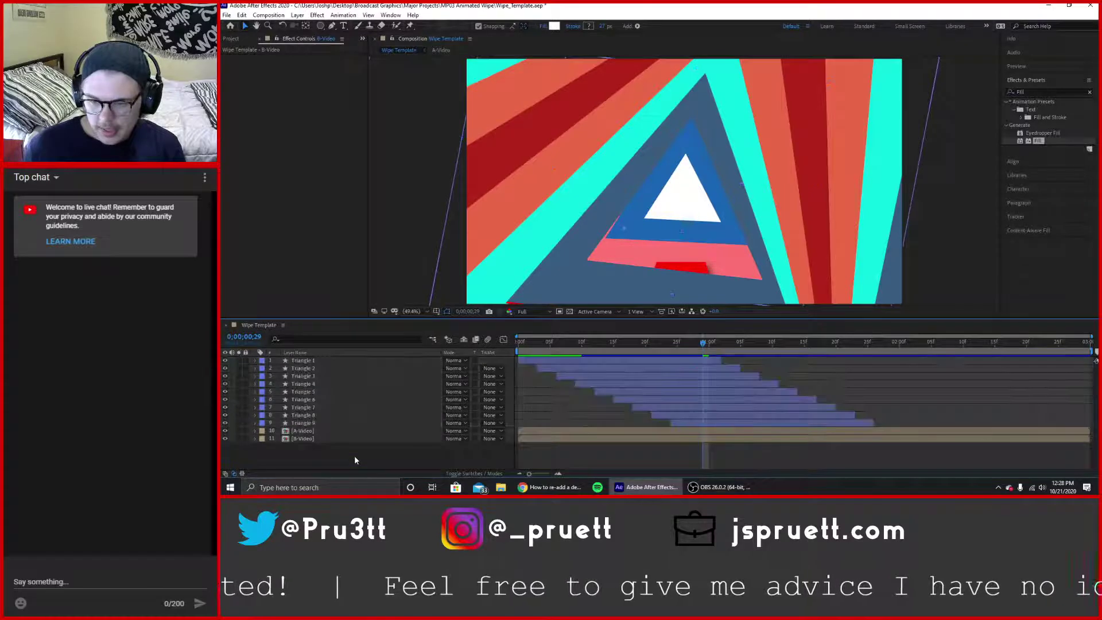
Expand Triangle 9's contents and try to place its Fill 1 among the project items.
click(322, 430)
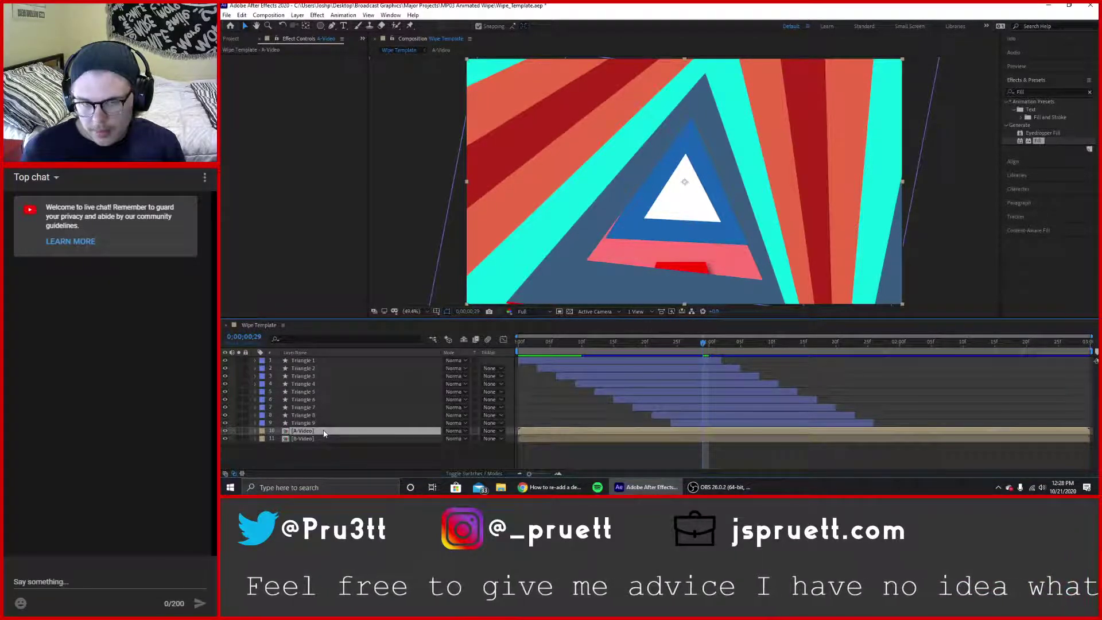
click(255, 423)
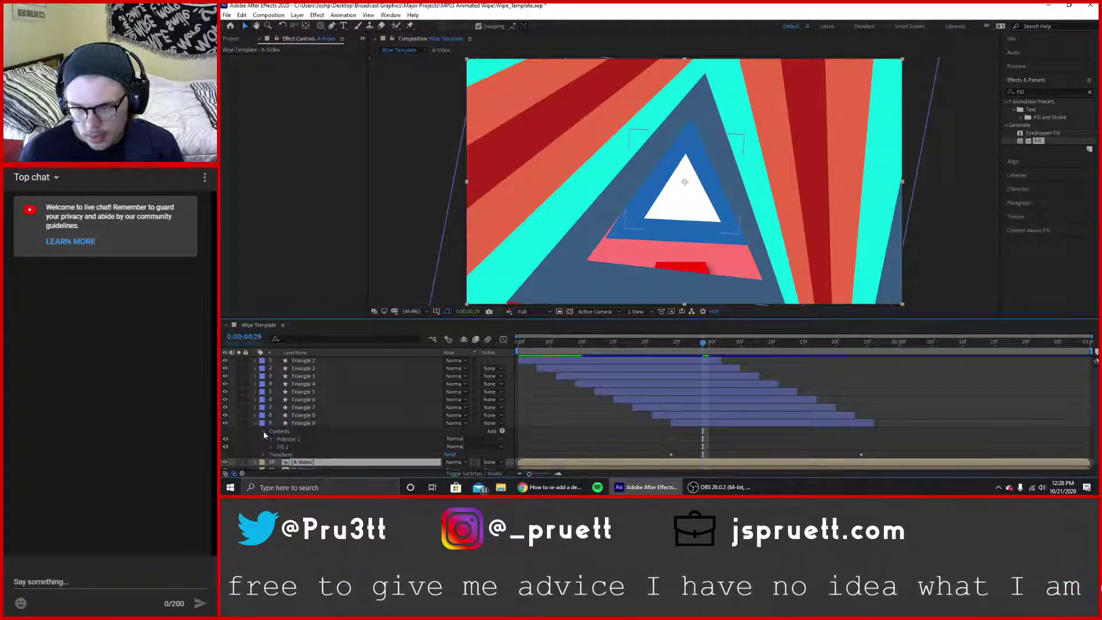
click(263, 431)
click(284, 442)
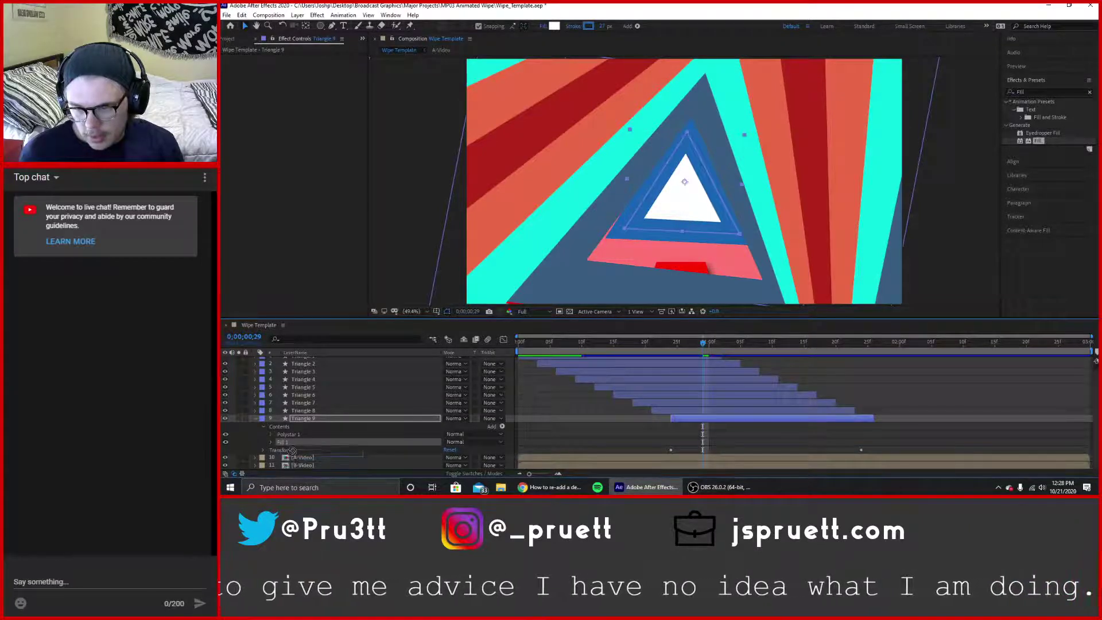
drag(293, 440, 278, 148)
click(232, 39)
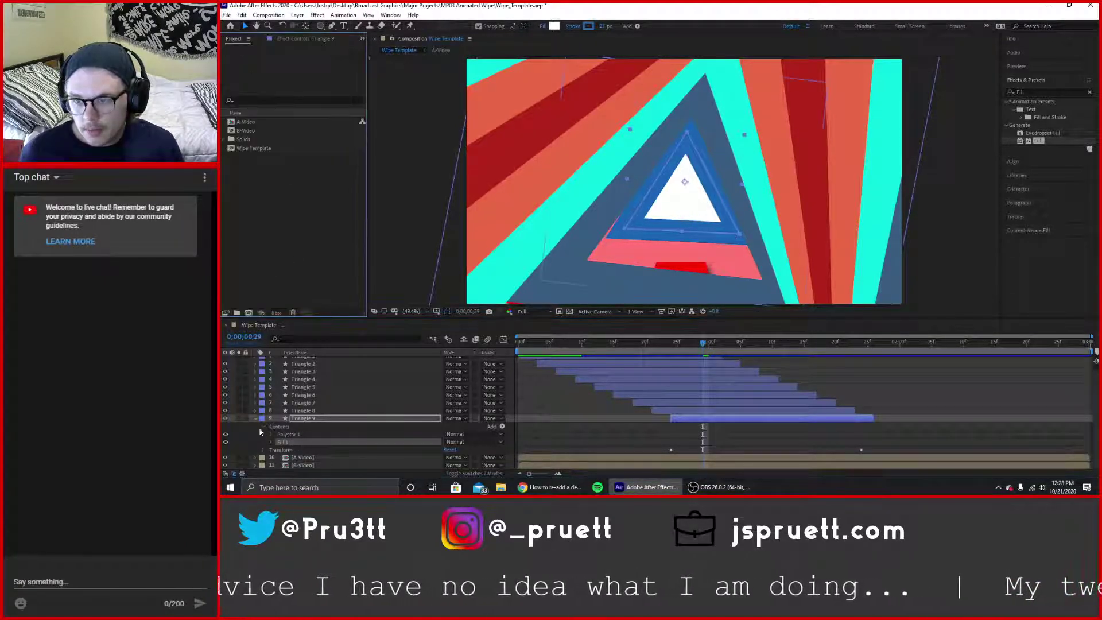
drag(288, 442, 293, 207)
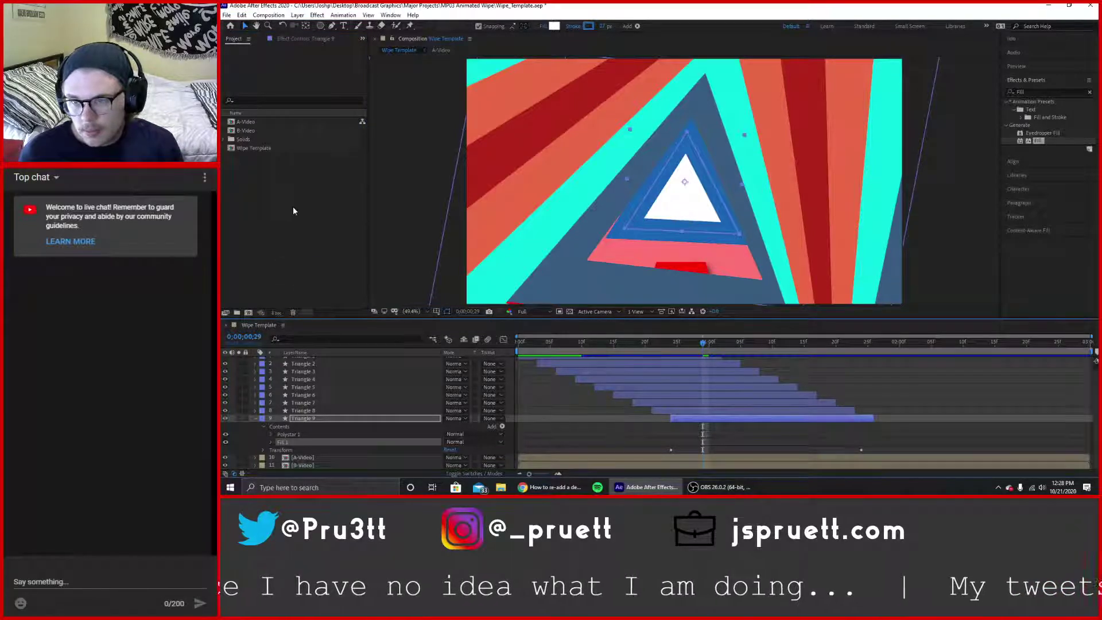
Check the shape commands available for Triangle 9's Fill 1 and collapse the layer's properties.
right_click(295, 441)
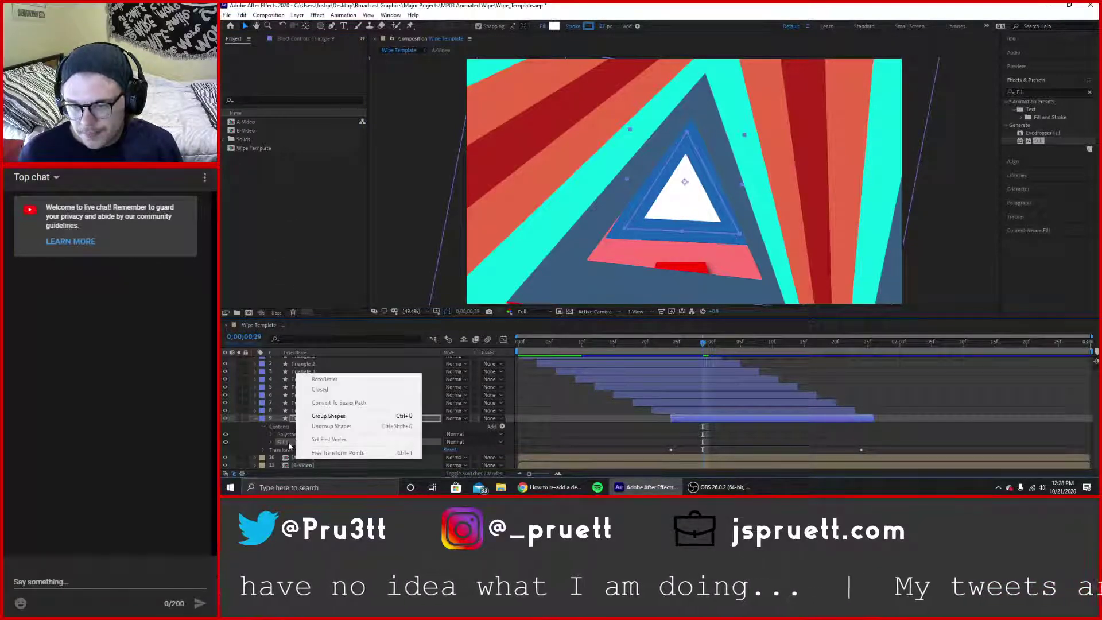
click(289, 445)
right_click(289, 445)
click(239, 425)
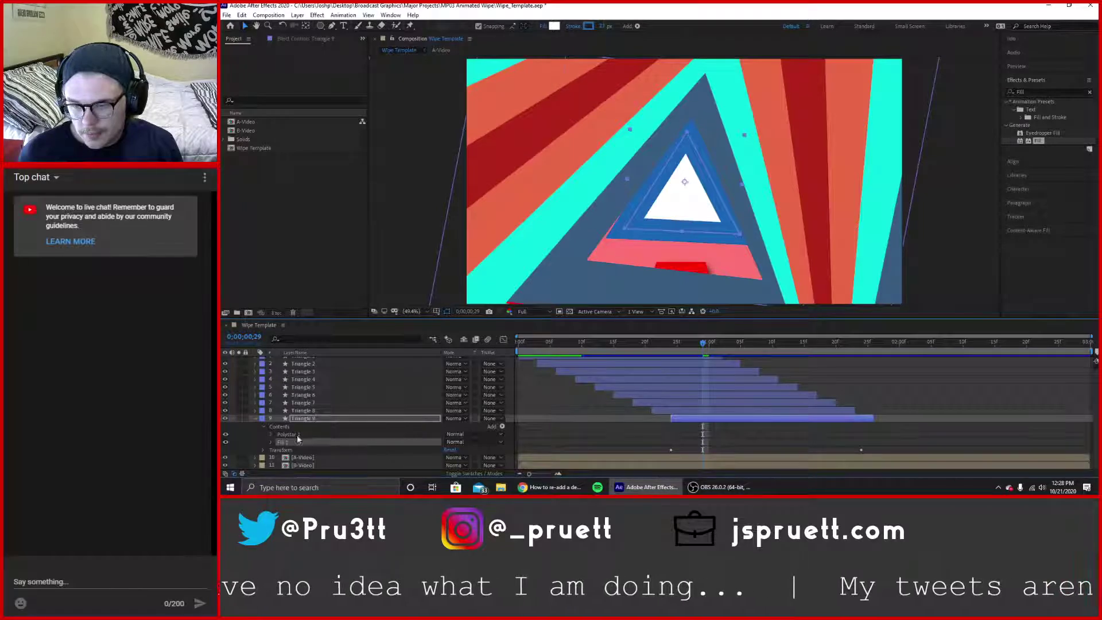
click(256, 419)
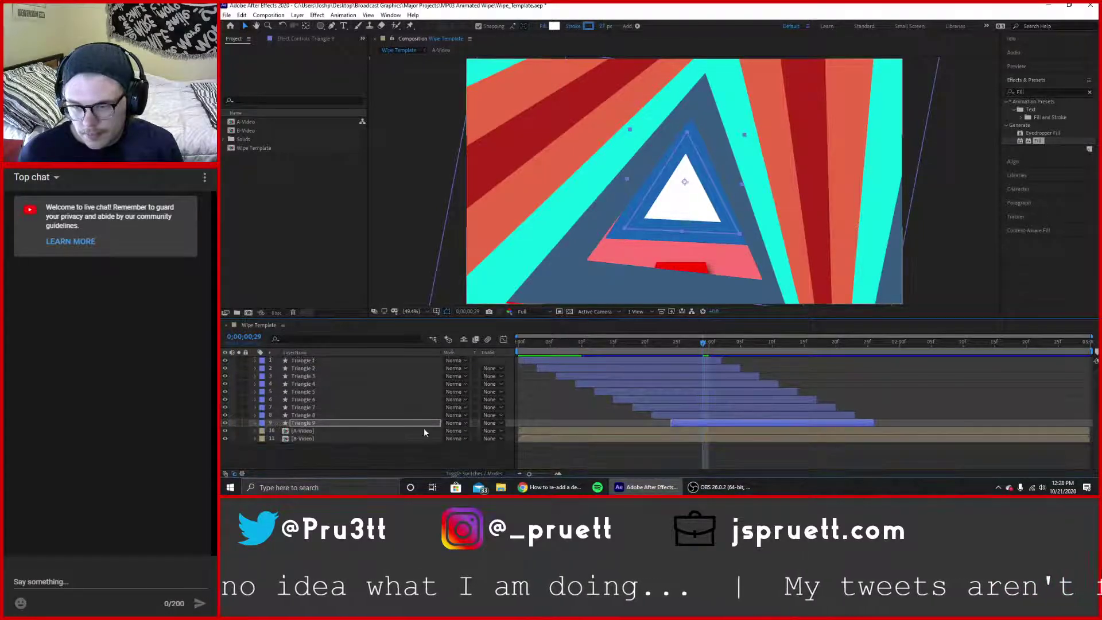
Move B-Video directly beneath Triangle 9 and set its track matte to Alpha Matte "Triangle 9".
key(alt+Tab)
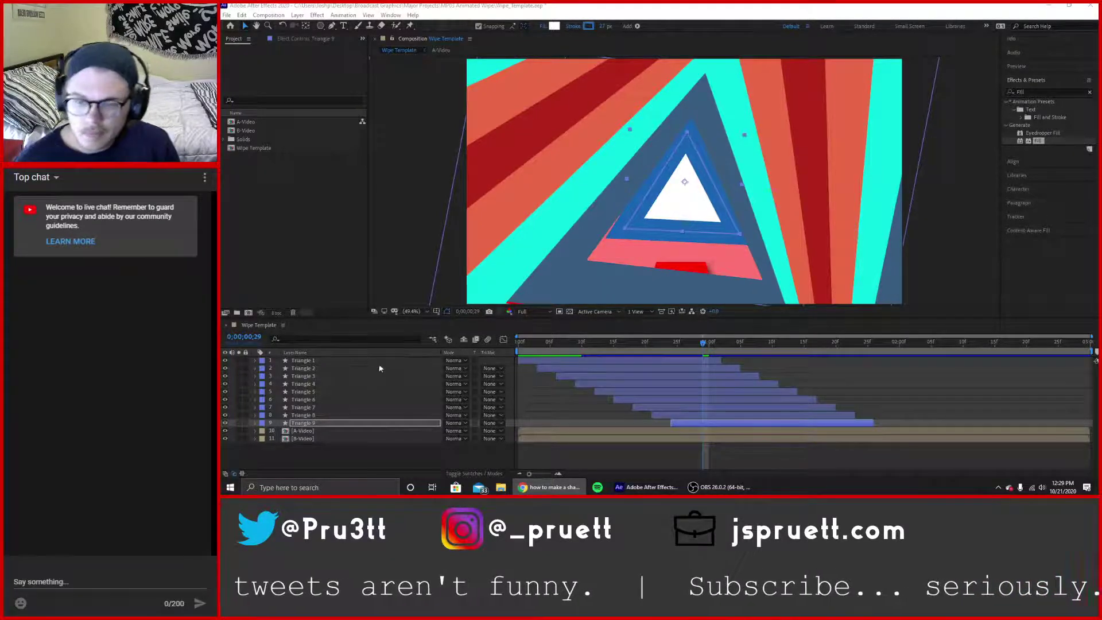
click(319, 449)
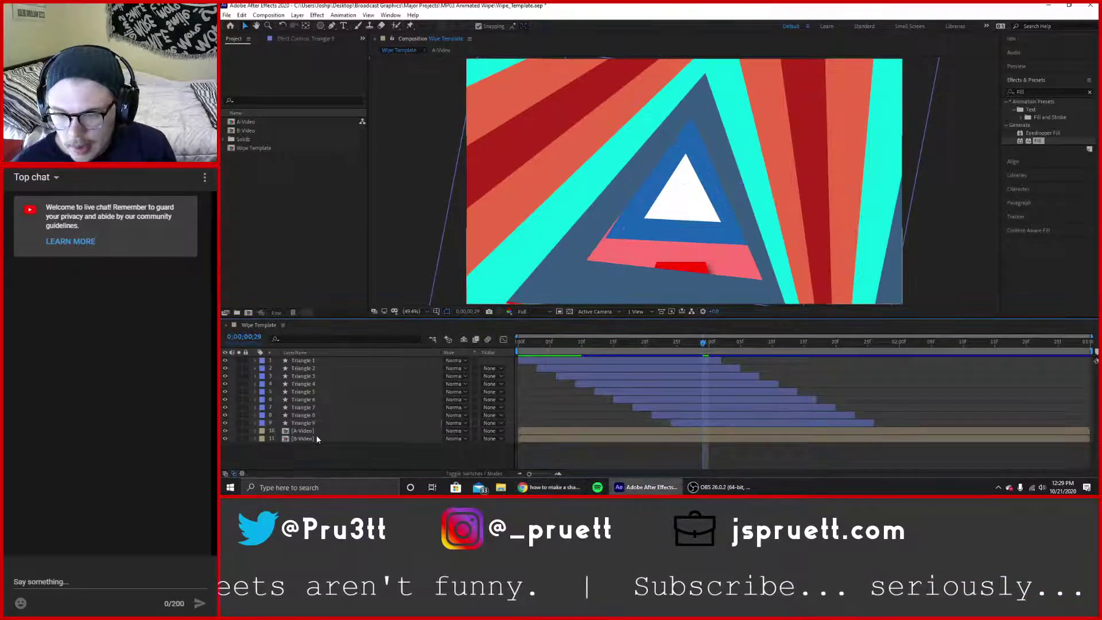
drag(315, 436, 321, 425)
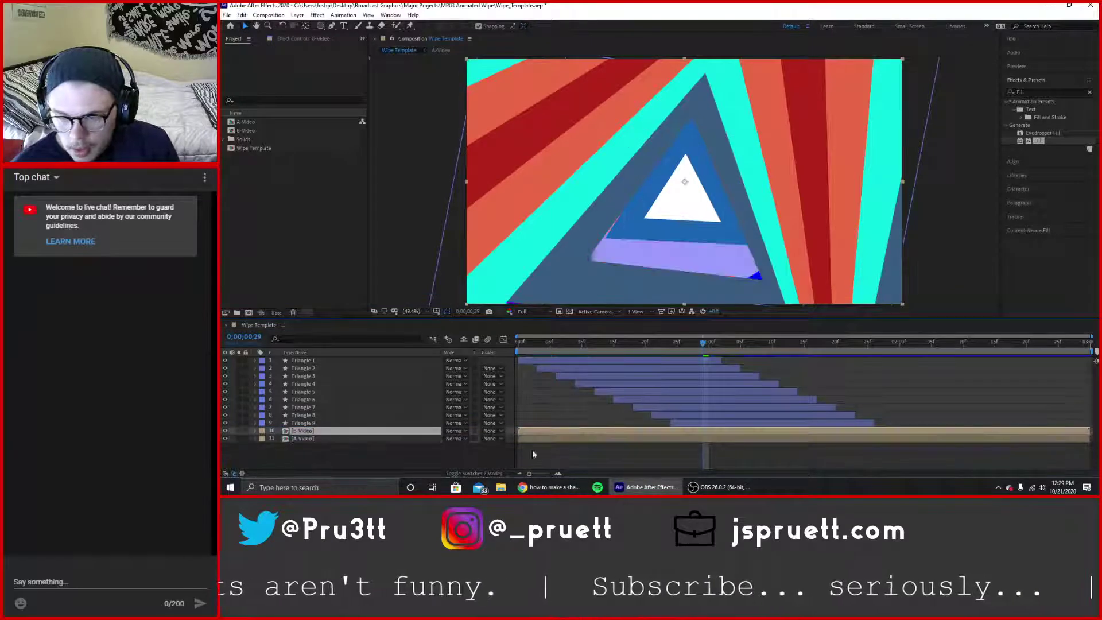
click(490, 430)
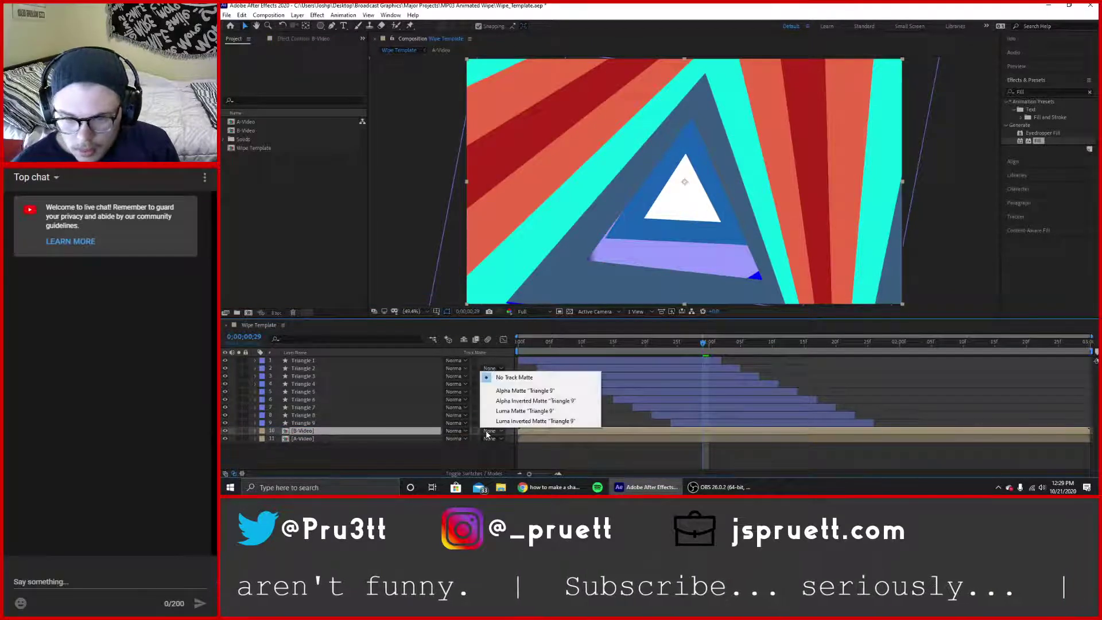
click(508, 390)
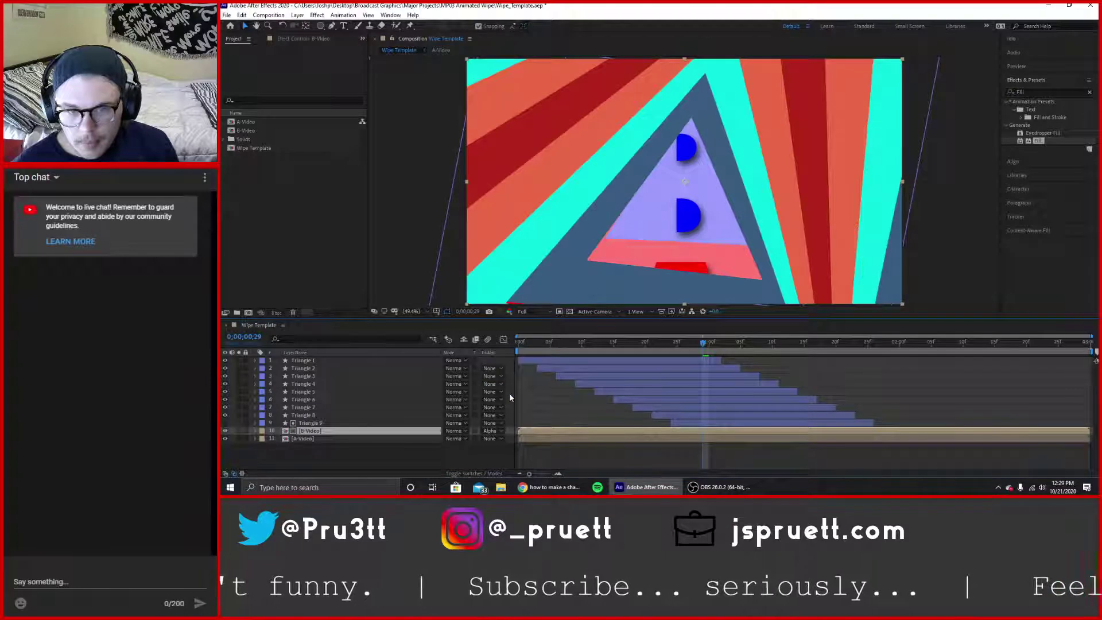
Undo B-Video's Triangle 9 track matte and hide Fill 1 in Triangle 9's contents.
drag(651, 343, 487, 354)
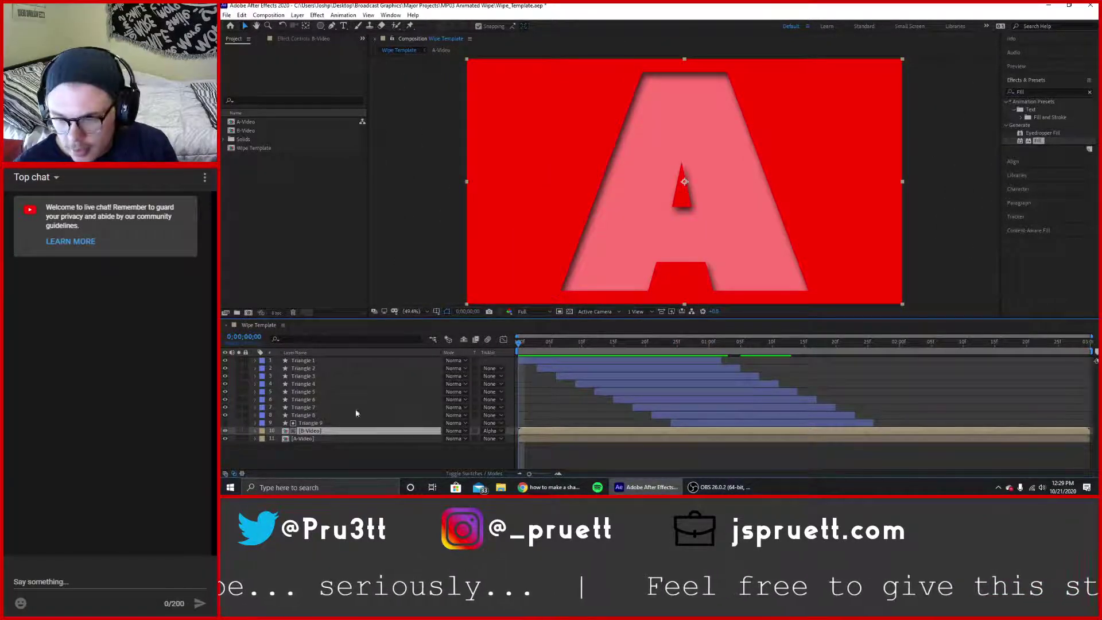
key(ctrl+z)
click(313, 425)
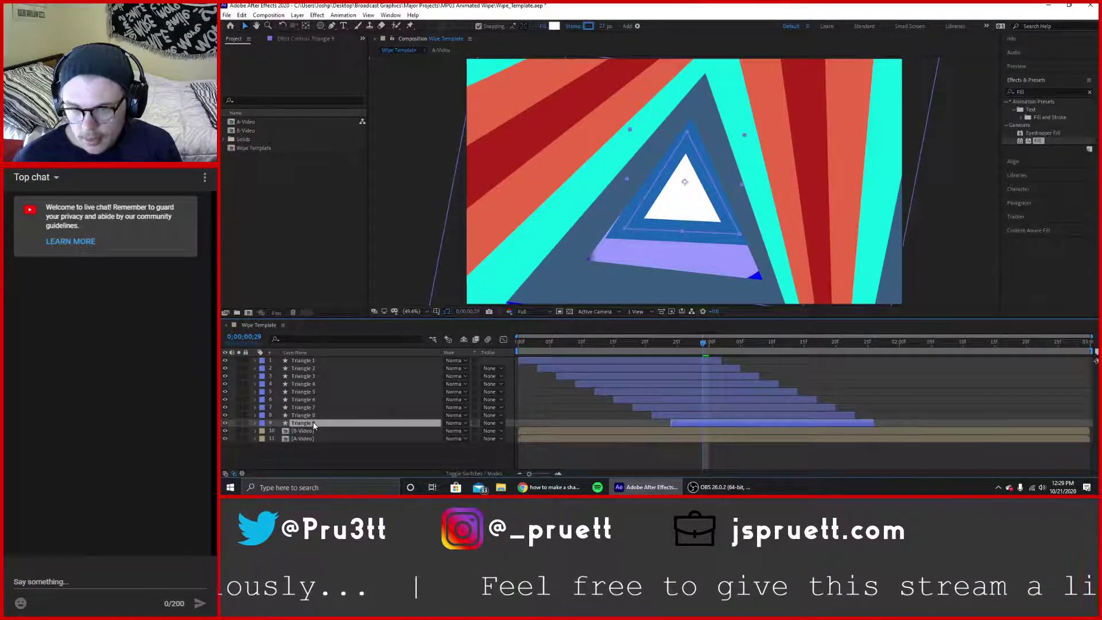
click(256, 424)
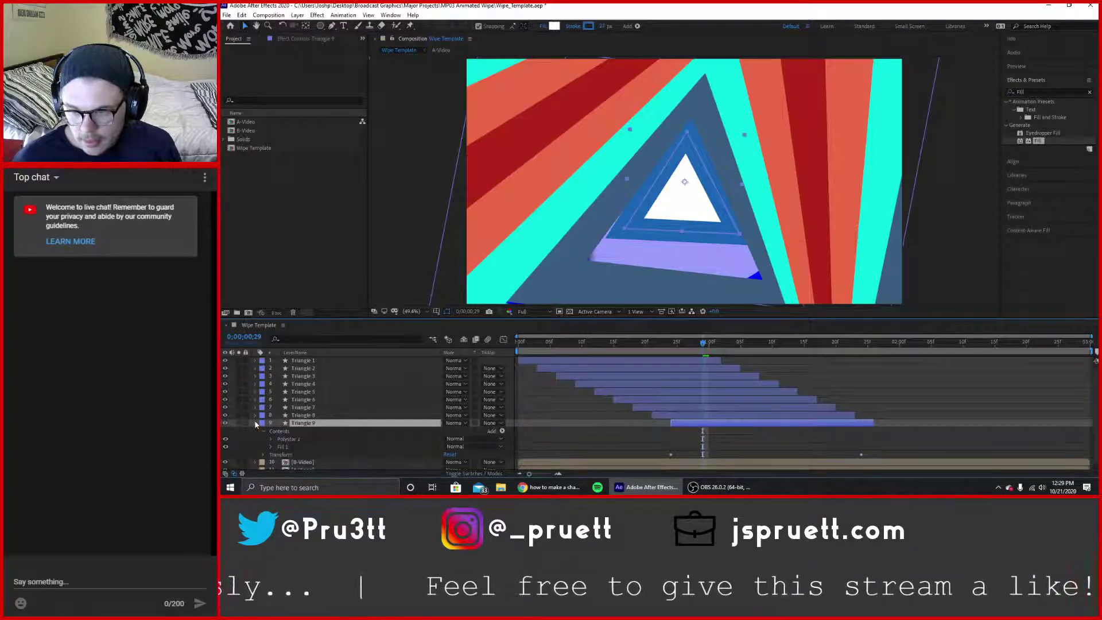
click(226, 447)
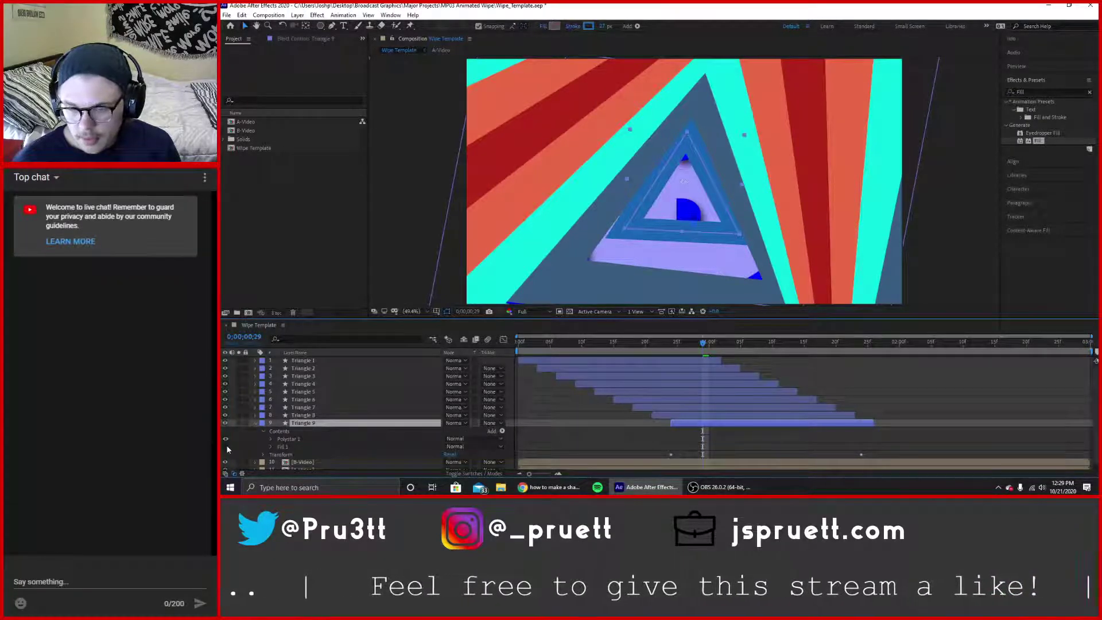
click(255, 424)
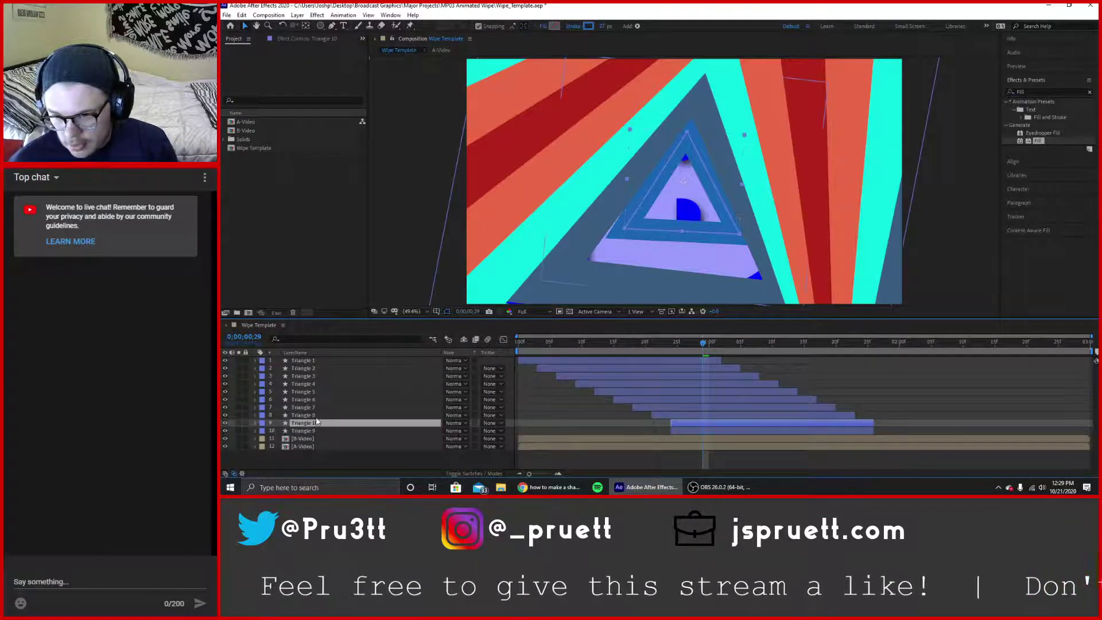
Duplicate Triangle 9, place the copy directly beneath it, and make the copy's Fill 1 visible.
key(ctrl+d)
drag(313, 436, 246, 428)
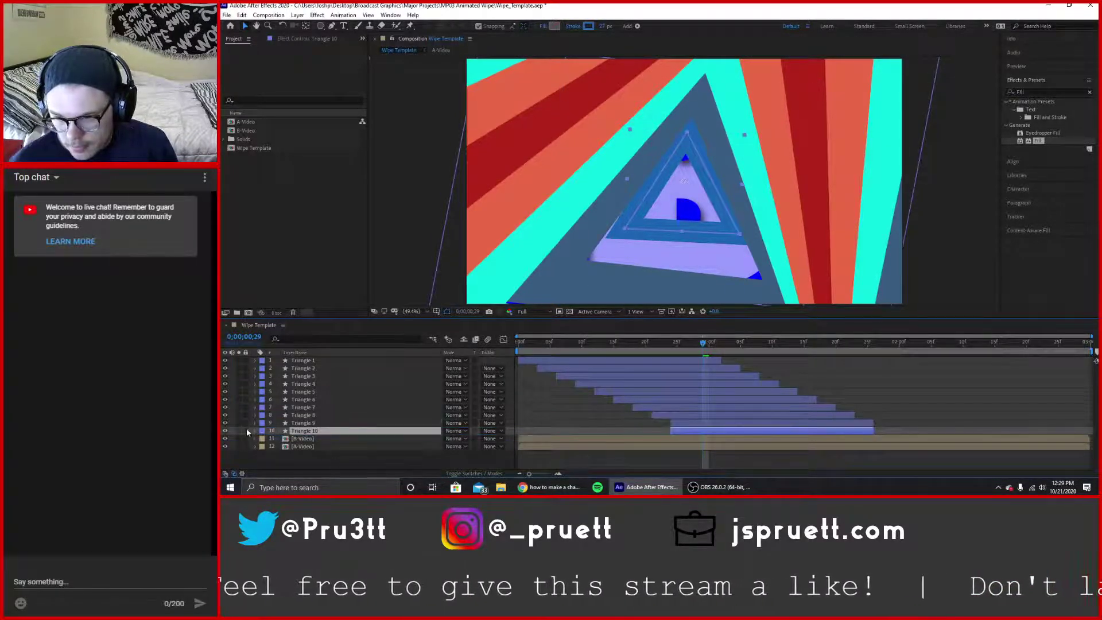
click(256, 431)
click(263, 439)
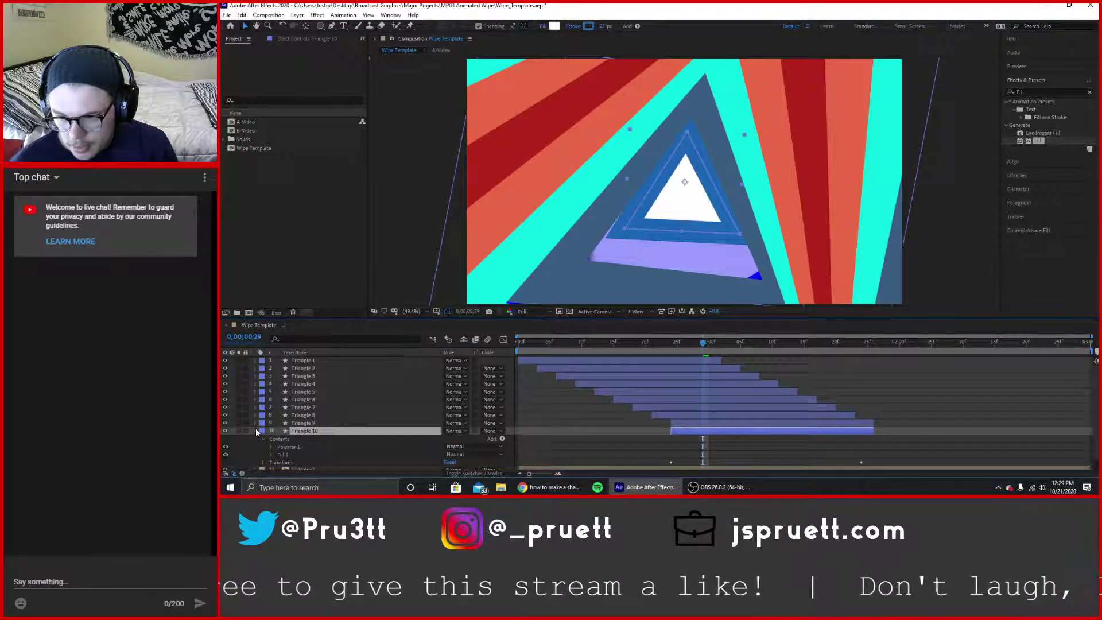
click(256, 431)
Set B-Video's track matte to Alpha Matte "Triangle 10".
click(467, 441)
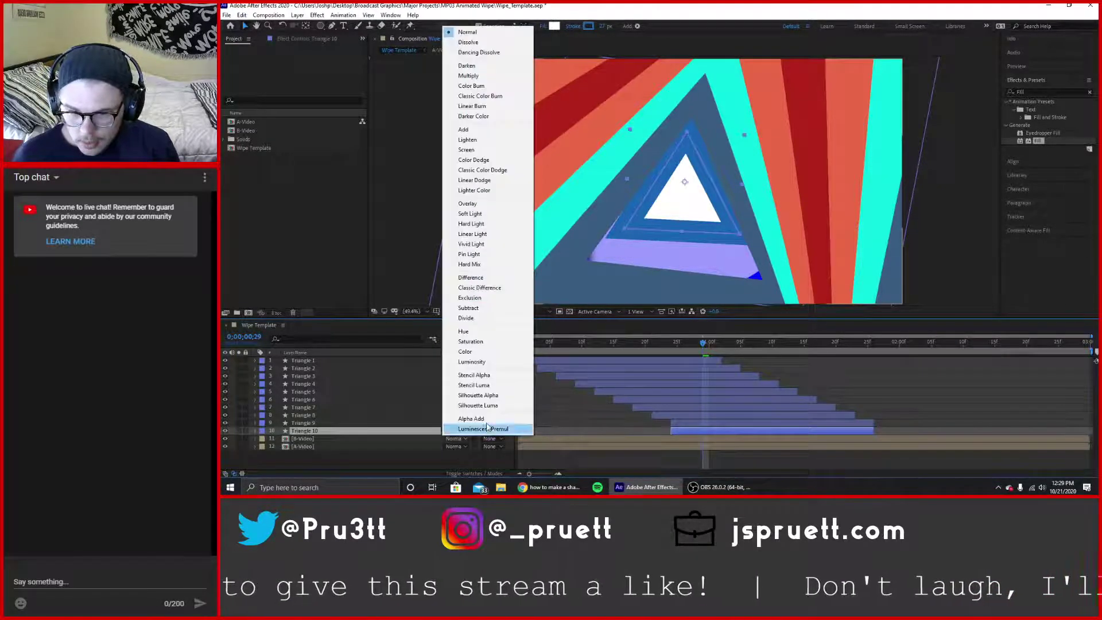
click(426, 433)
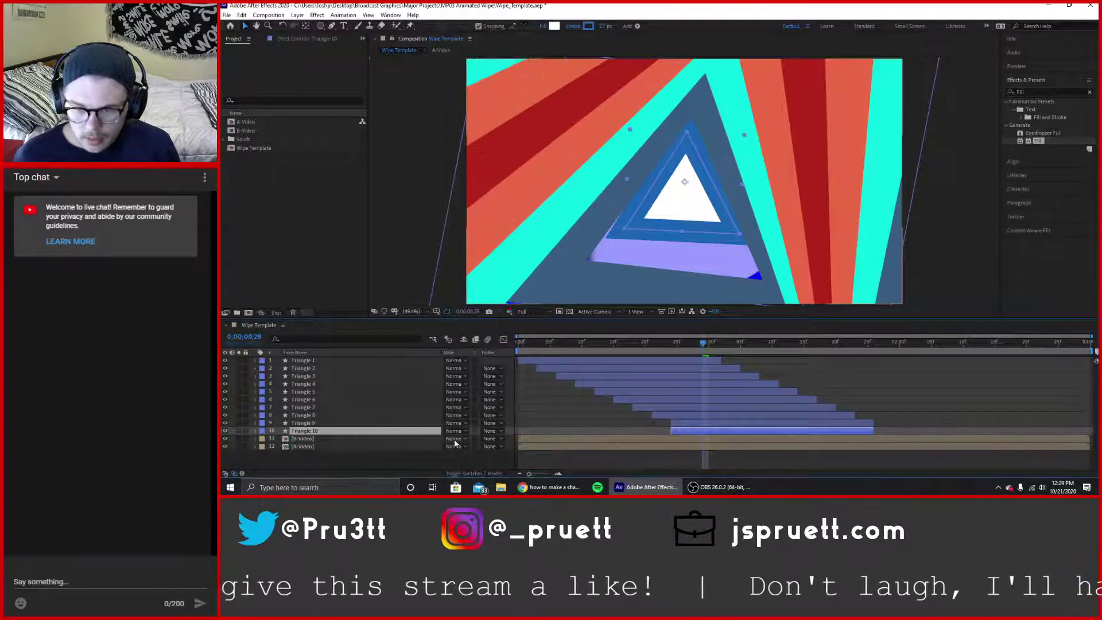
click(431, 439)
click(491, 438)
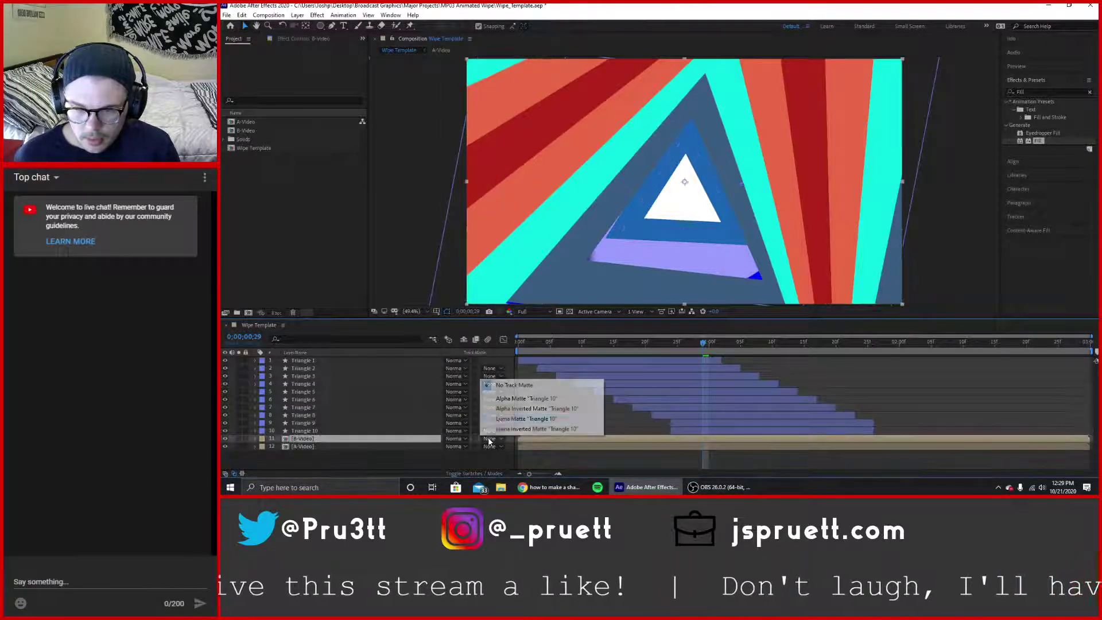
click(510, 398)
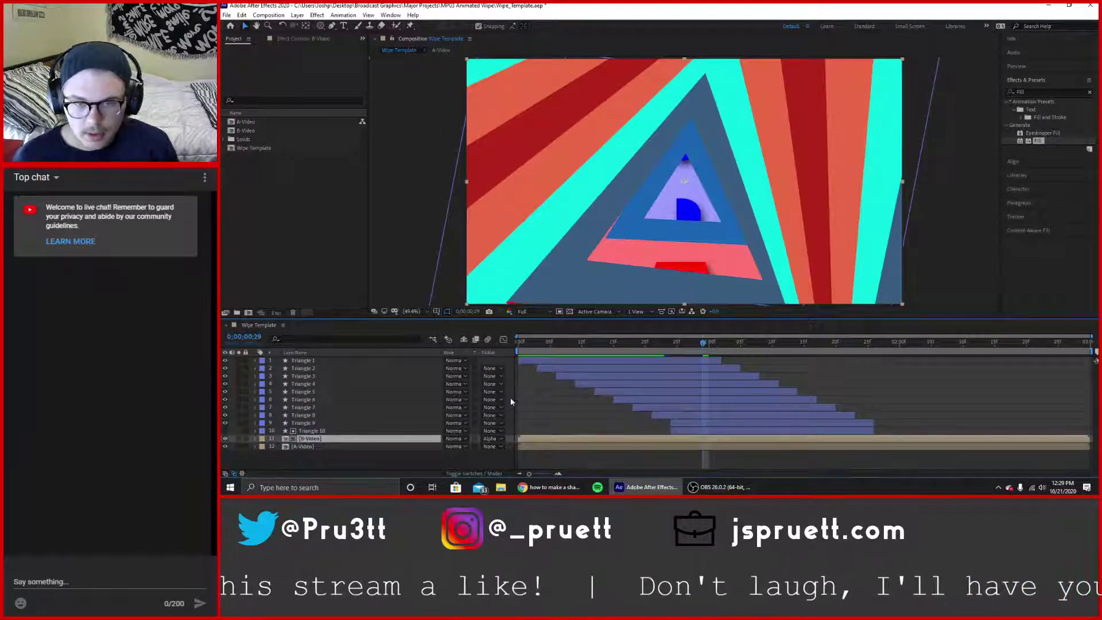
Preview the wipe from the start and examine the frames around where the Triangle 10 matte ends.
key(space)
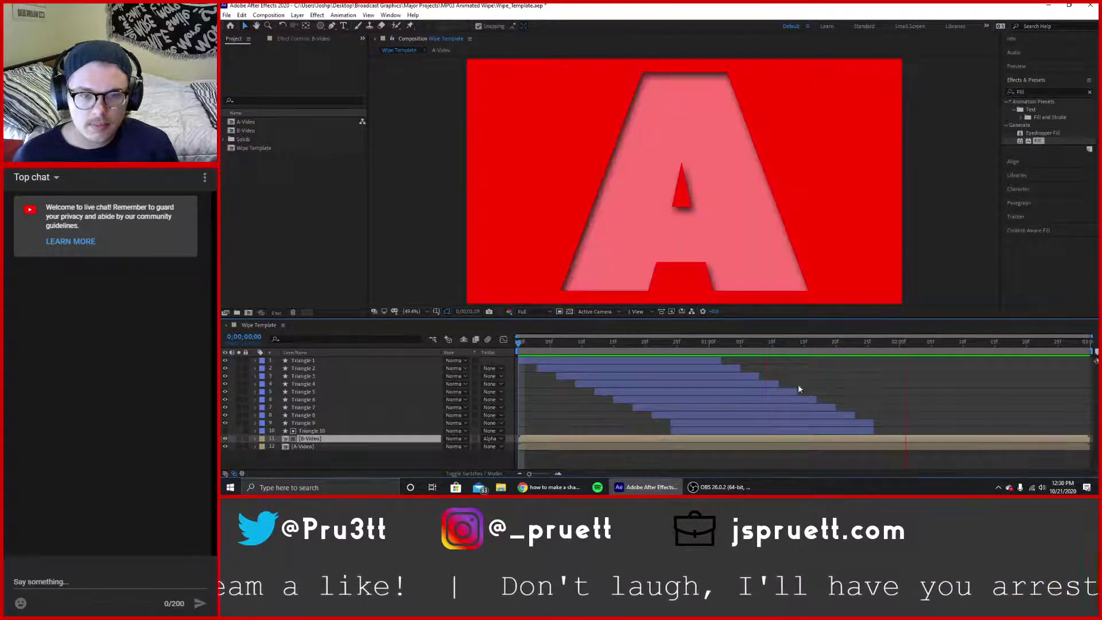
key(space)
drag(704, 349, 513, 416)
key(space)
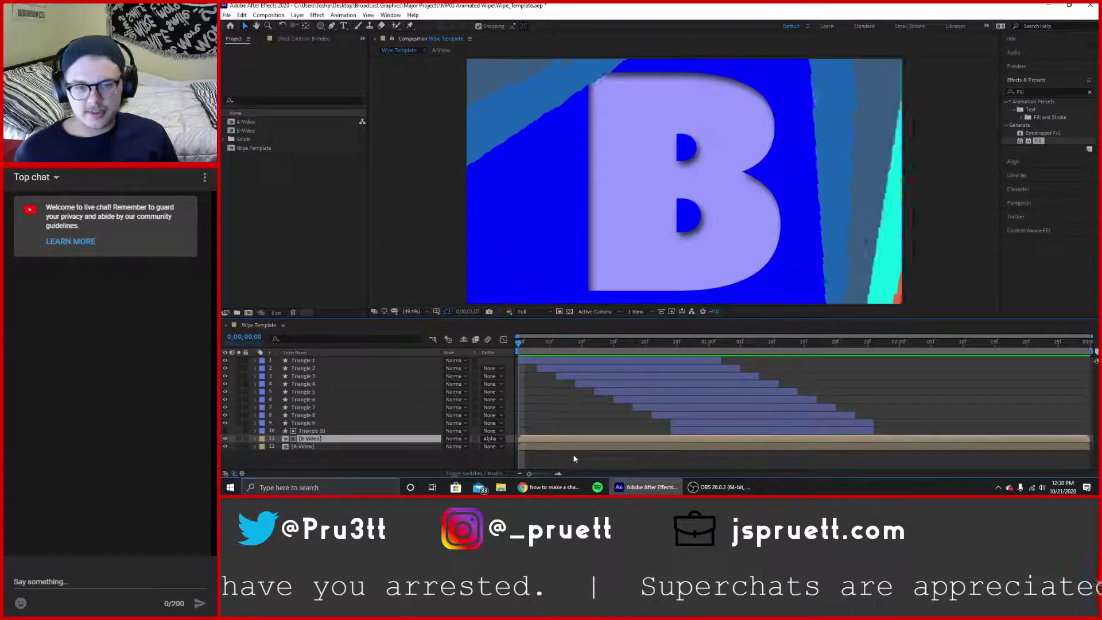
key(space)
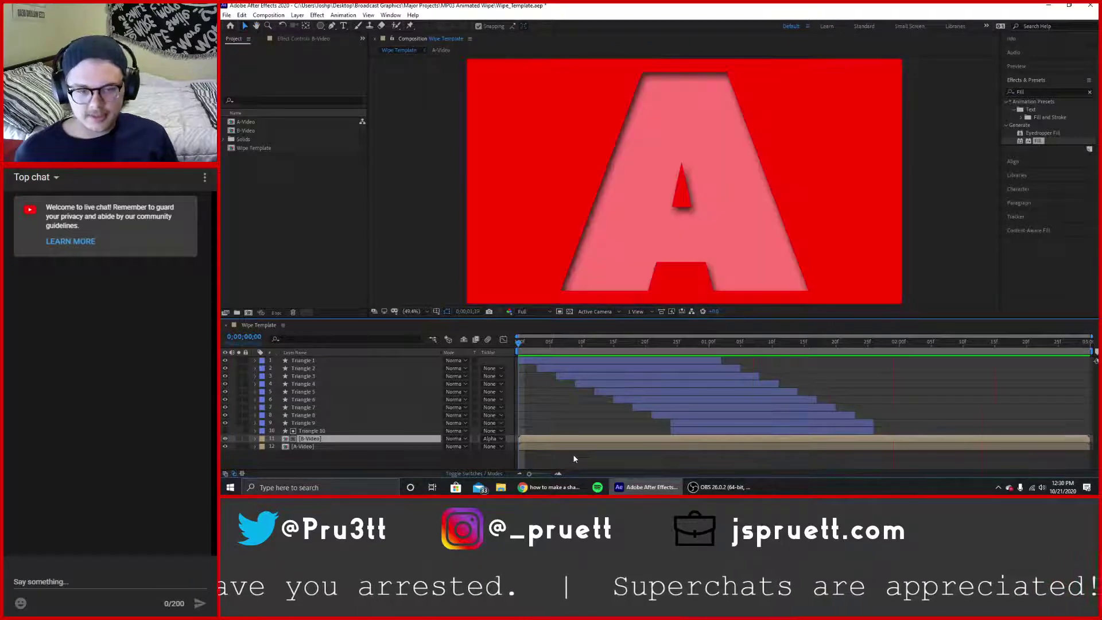
key(space)
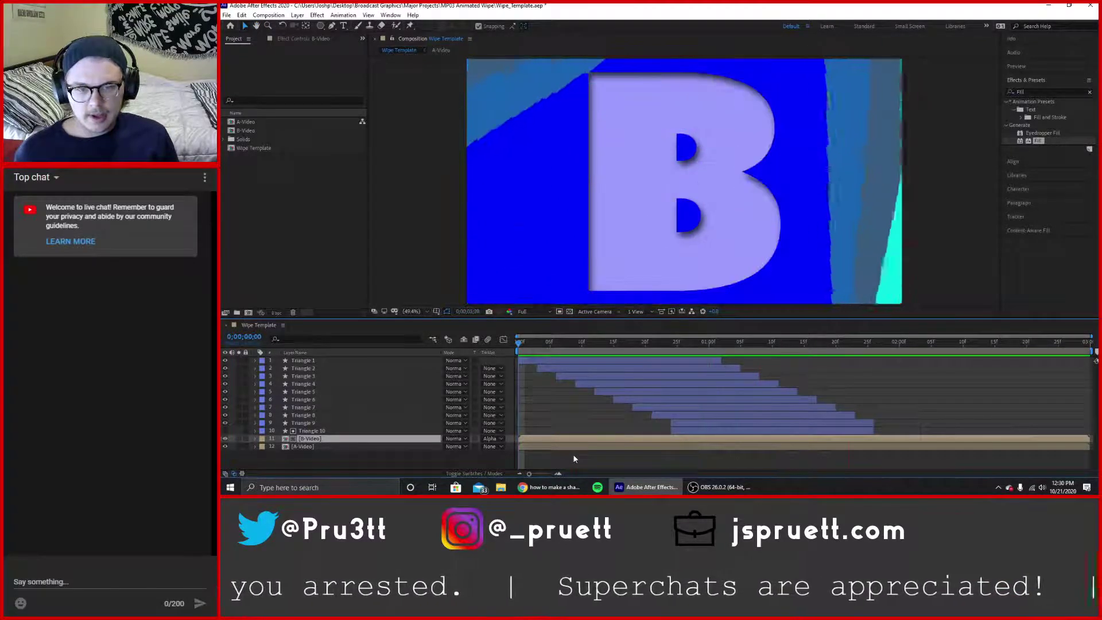
key(space)
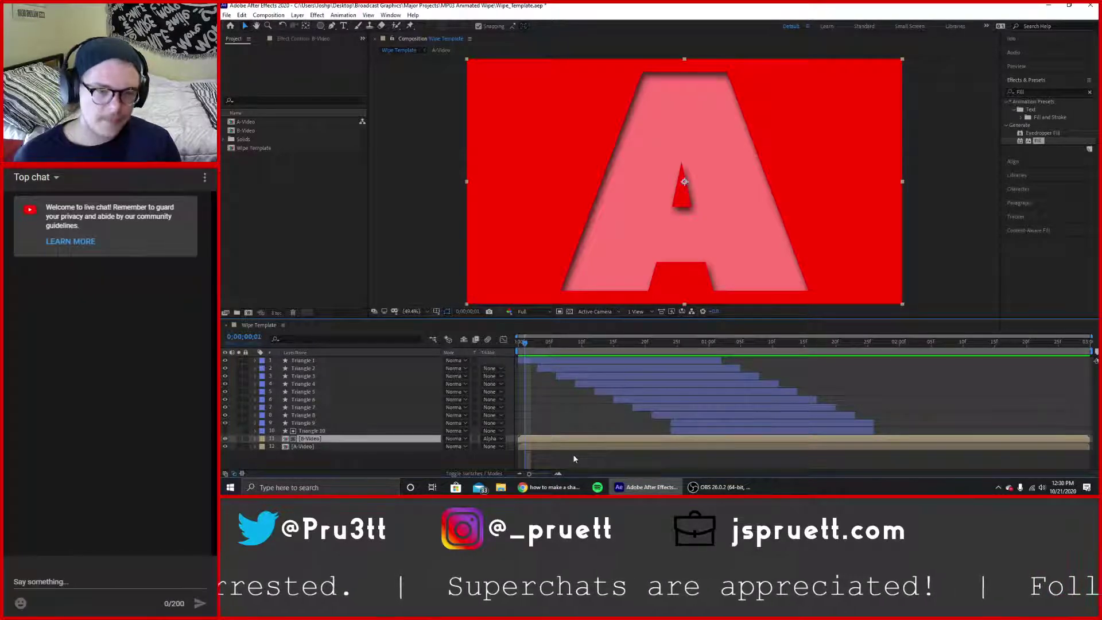
drag(773, 349, 869, 352)
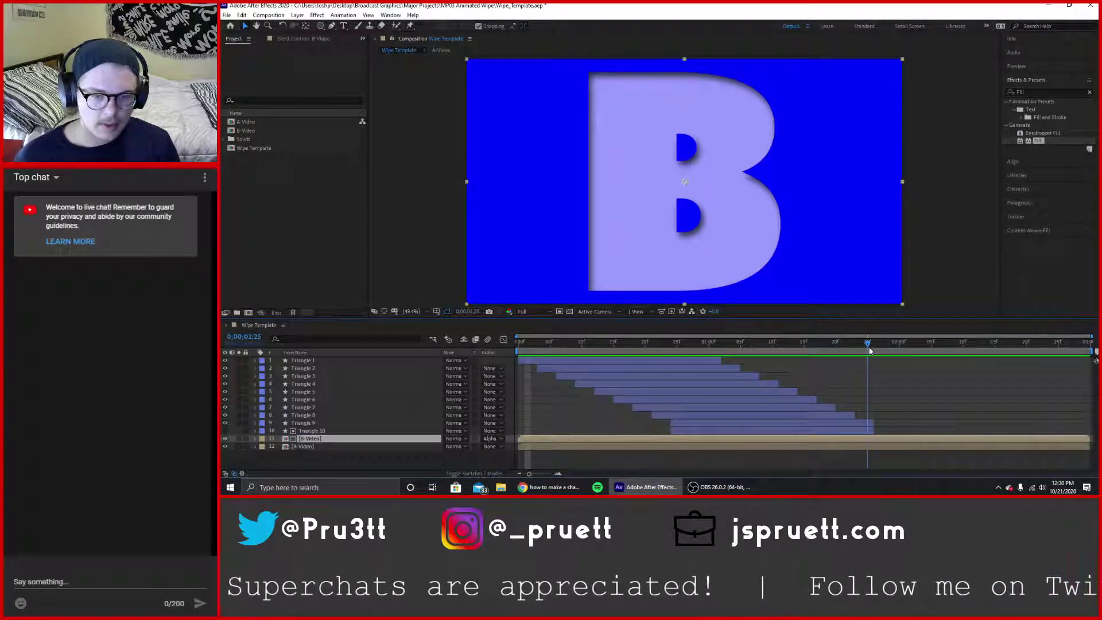
drag(869, 351, 880, 348)
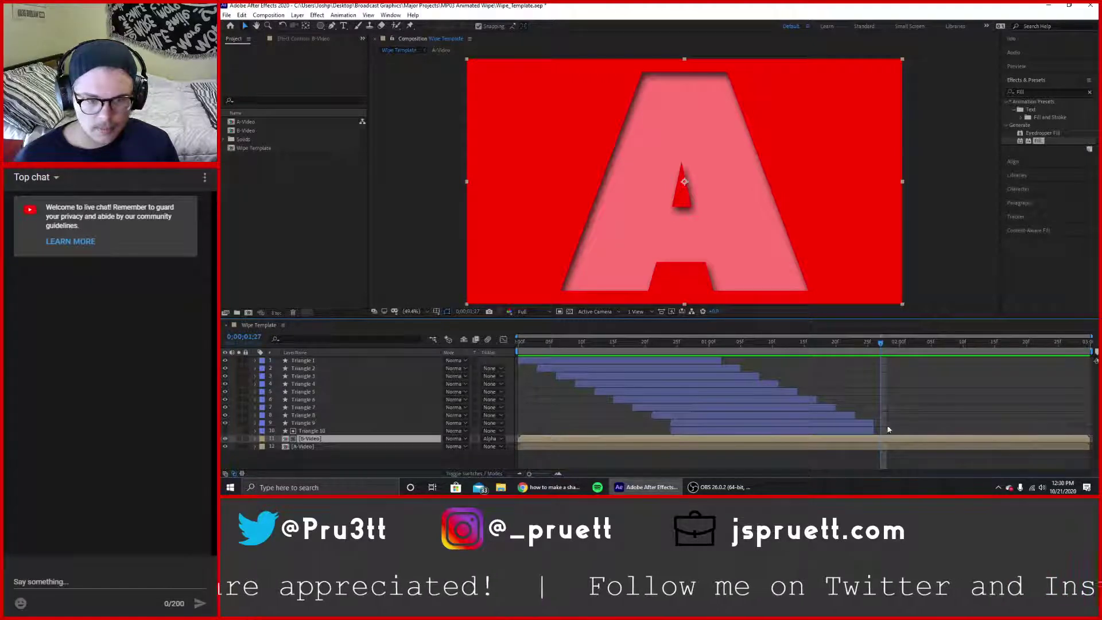
drag(882, 349, 859, 349)
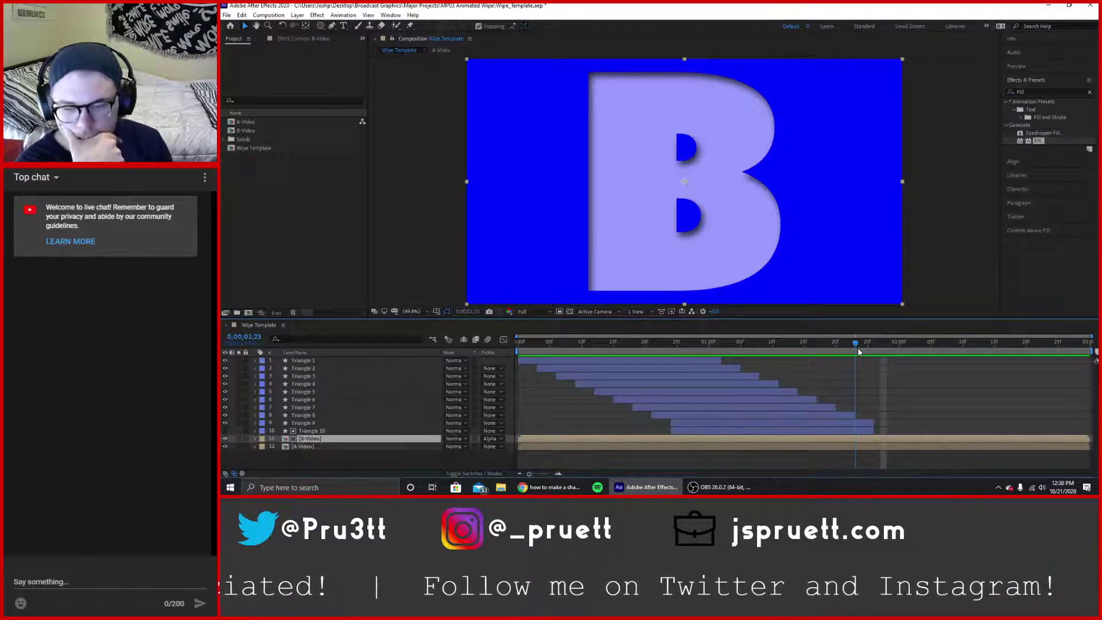
Trim the end of the A-Video layer to 0;00;01;03.
key(Page_Up)
drag(859, 355, 817, 356)
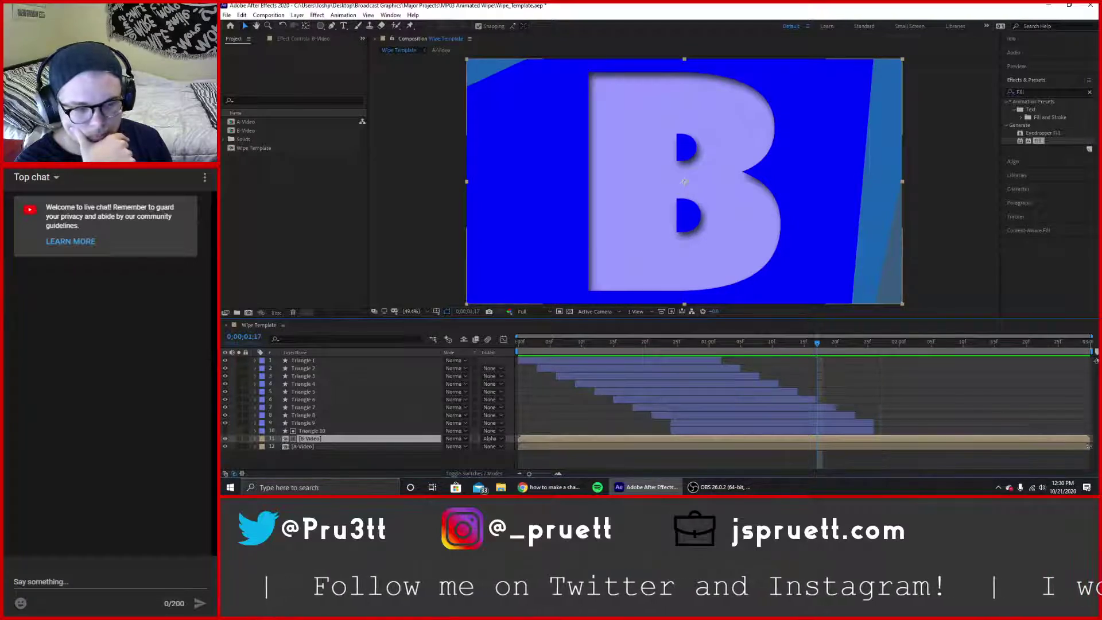
drag(1089, 447, 779, 448)
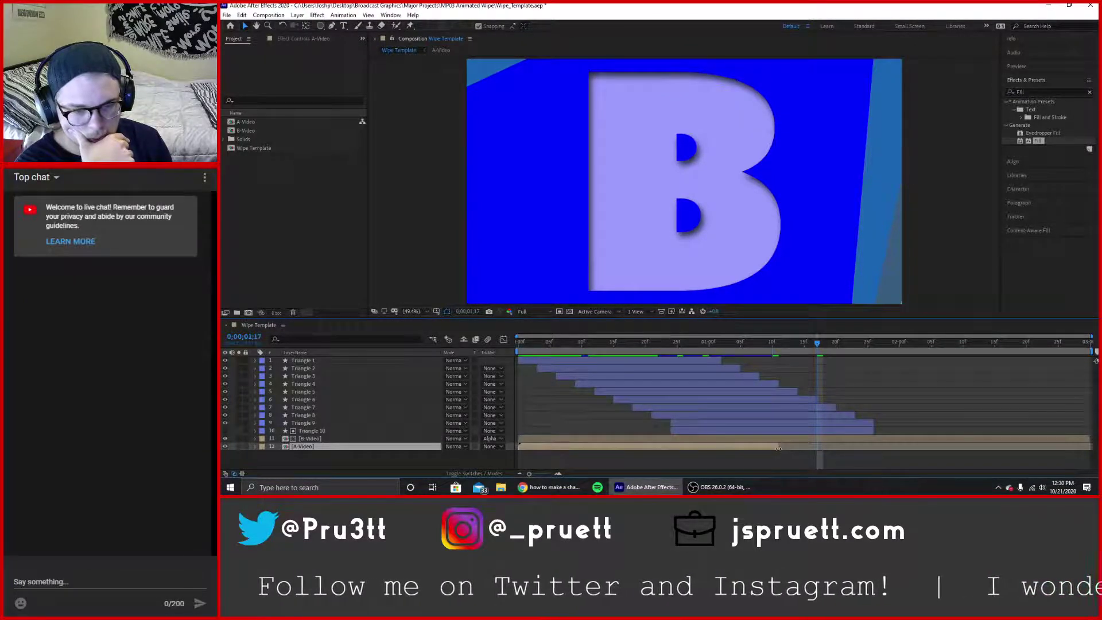
drag(818, 343, 725, 353)
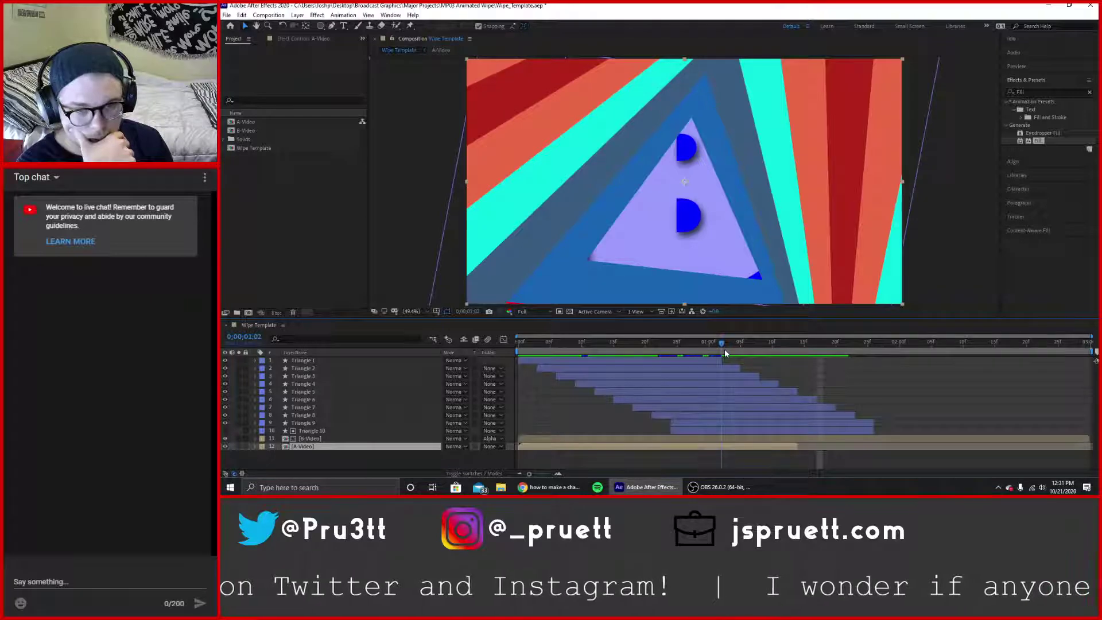
drag(797, 447, 722, 447)
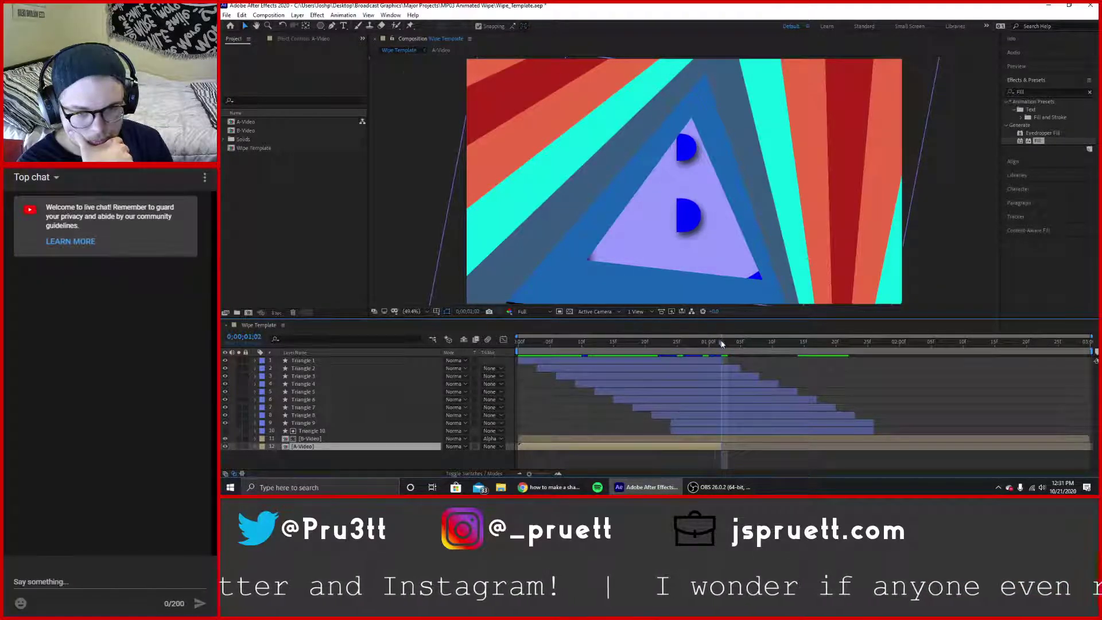
mouse_move(722, 343)
mouse_down()
mouse_move(702, 347)
mouse_move(728, 346)
mouse_up()
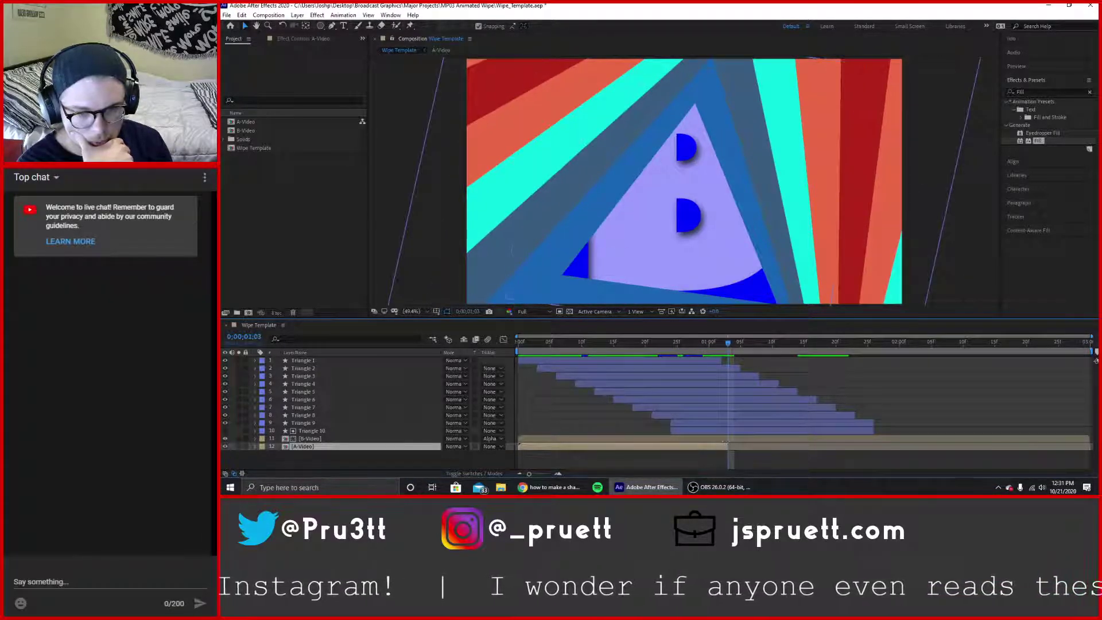
Trim the end of the matted B-Video layer to 0;00;01;25.
drag(728, 346, 868, 381)
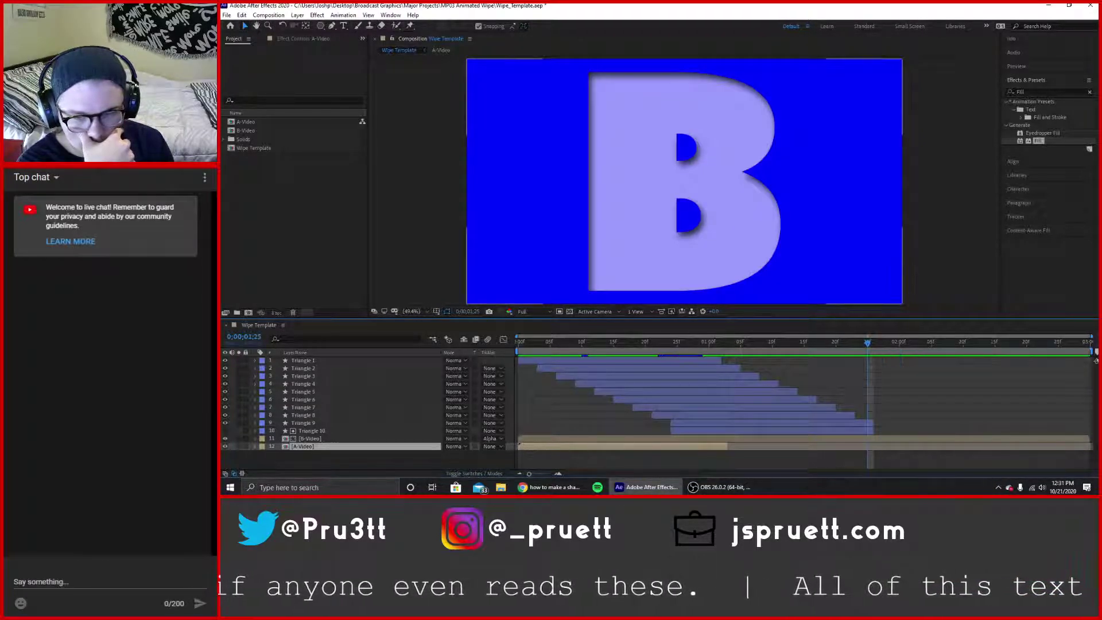
click(671, 439)
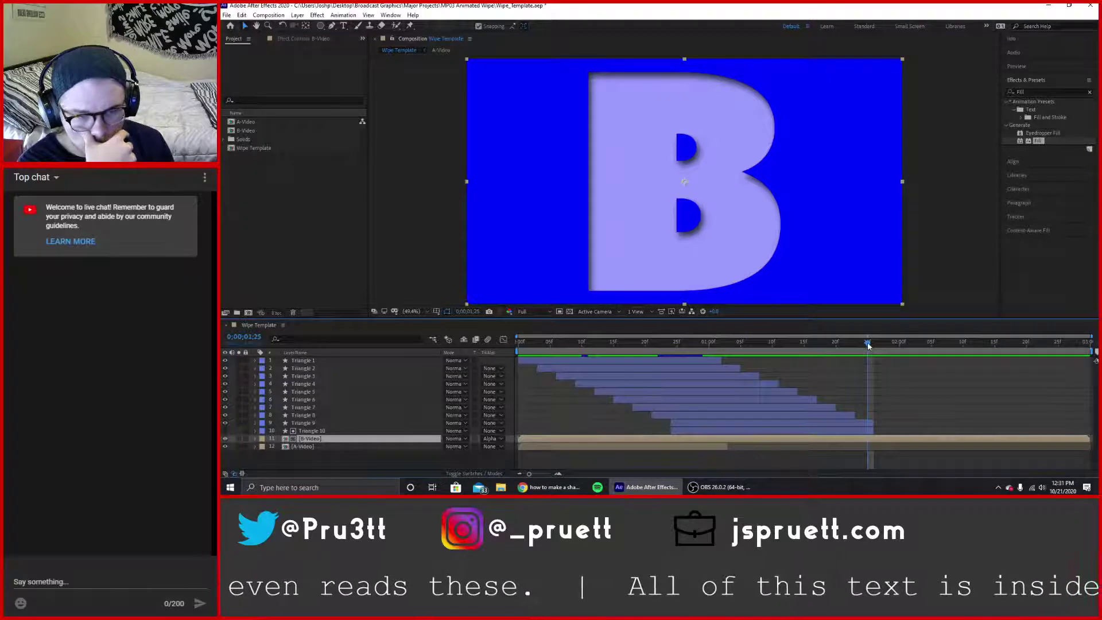
drag(868, 345, 870, 347)
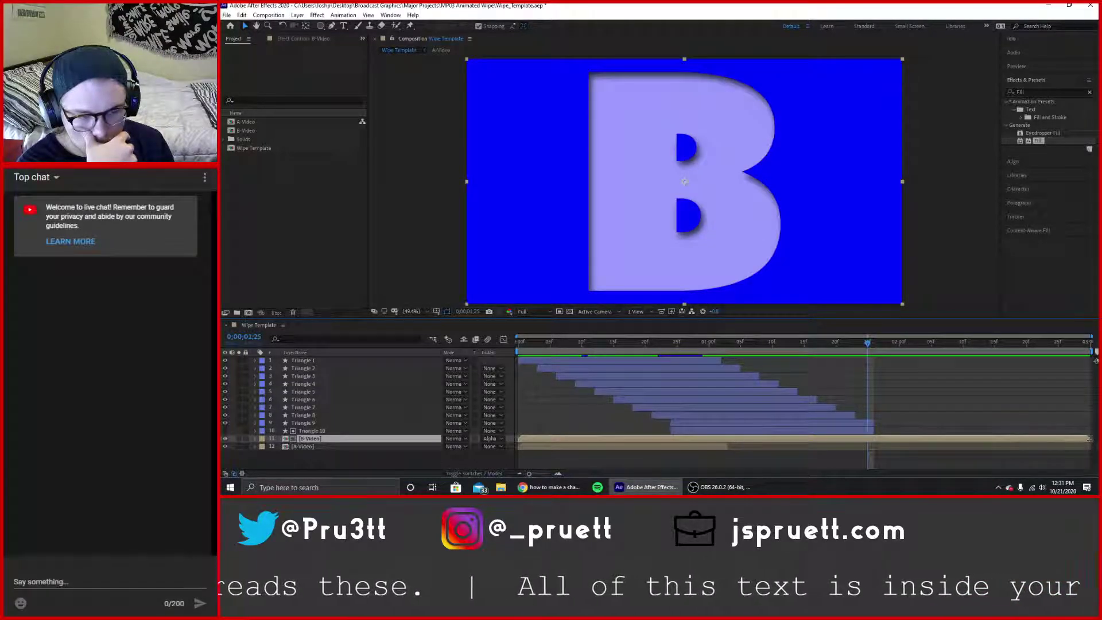
drag(1091, 439, 870, 439)
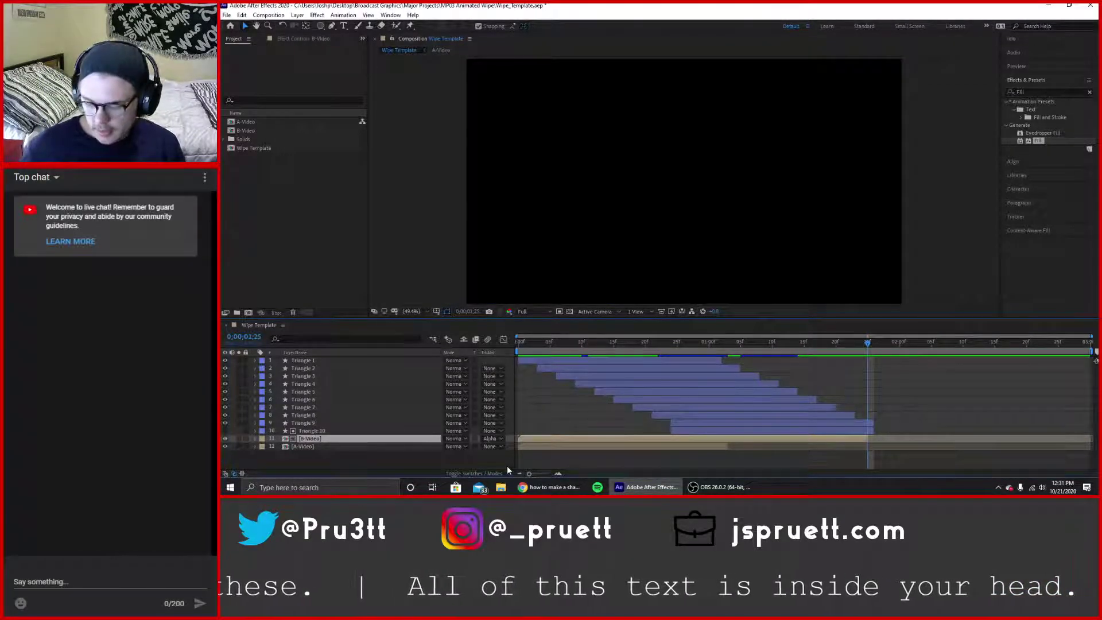
Duplicate B-Video beneath the matted layer, set the copy to No Track Matte and trim its start to 0;00;01;25.
key(ctrl+d)
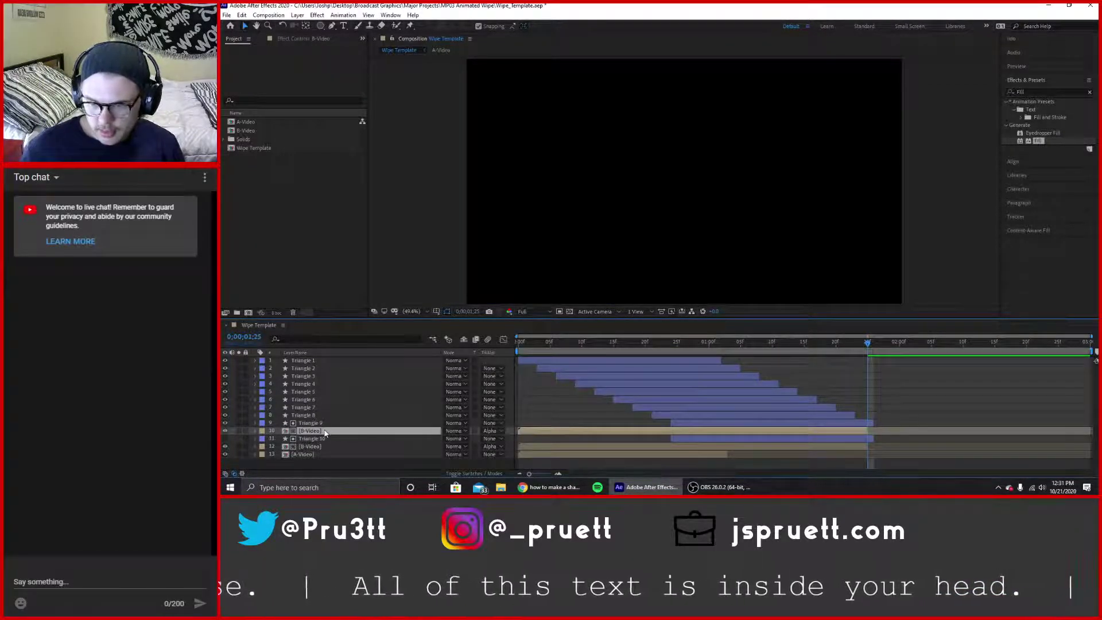
drag(325, 433, 331, 451)
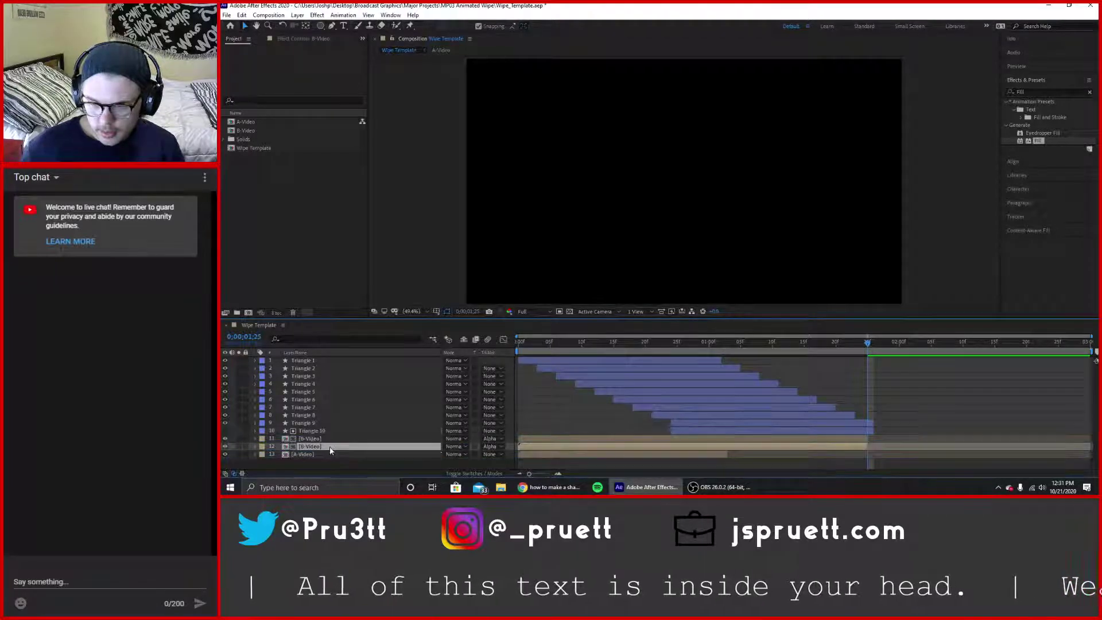
click(491, 446)
click(505, 392)
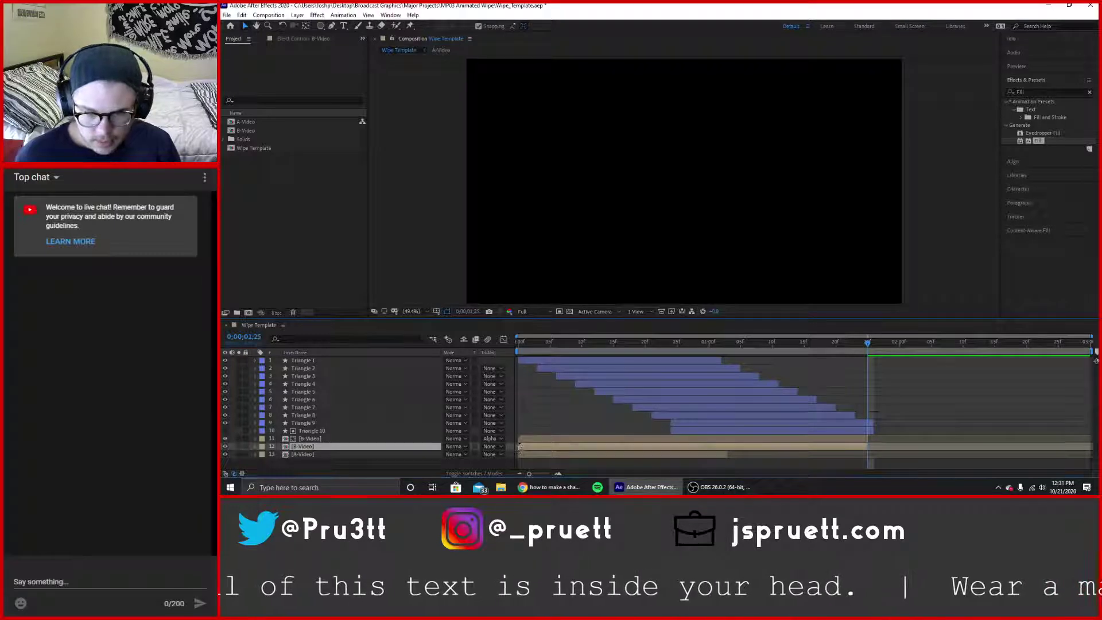
drag(519, 447, 867, 450)
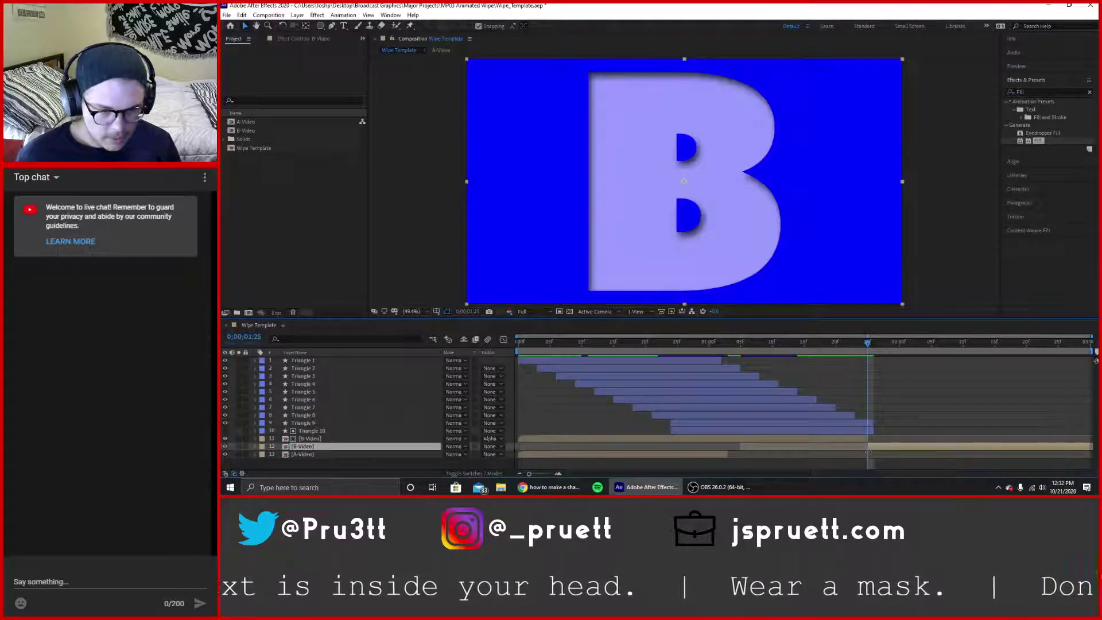
Play the whole wipe from the start to check the handover from A-Video to B-Video.
drag(868, 346, 506, 371)
key(space)
click(648, 463)
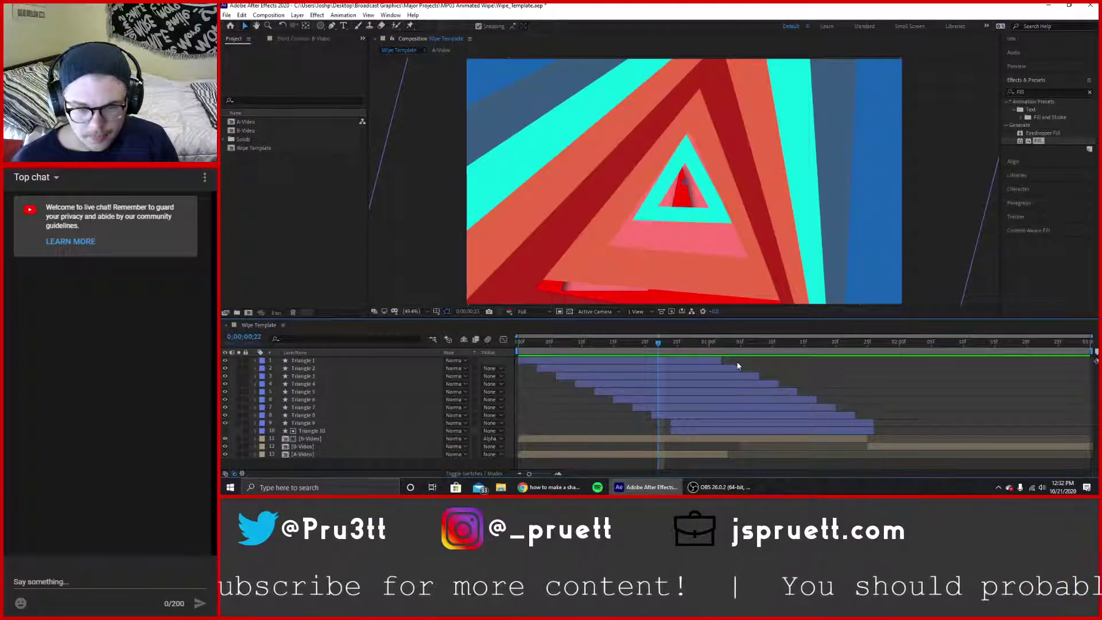
Shift all ten triangle layers together 10 frames later so Triangle 1 starts at 0;00;00;10.
drag(881, 436, 606, 357)
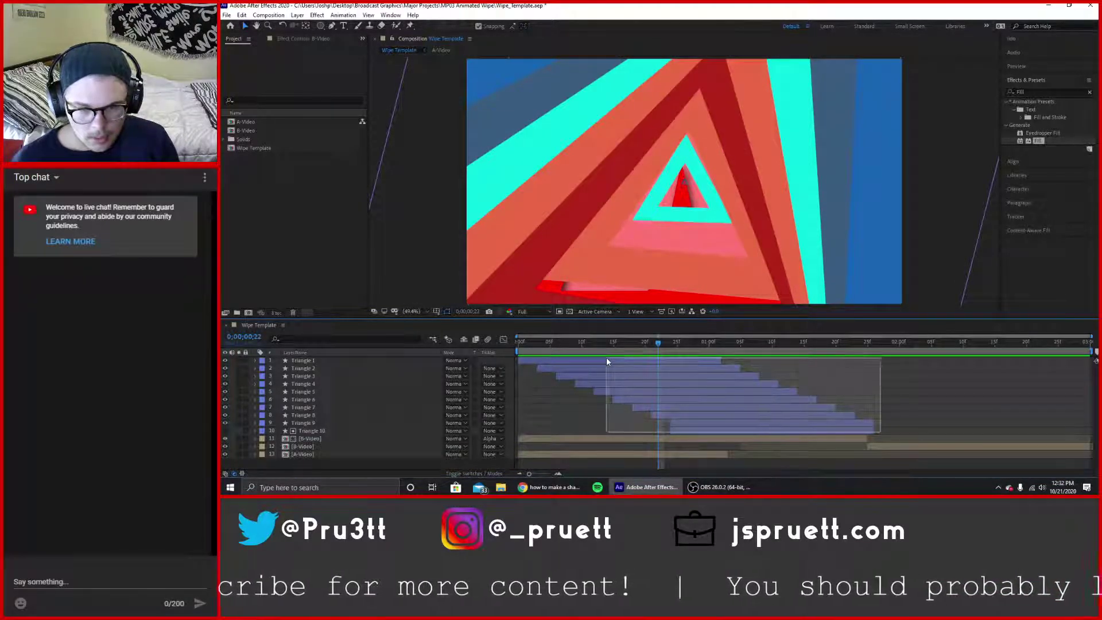
click(355, 362)
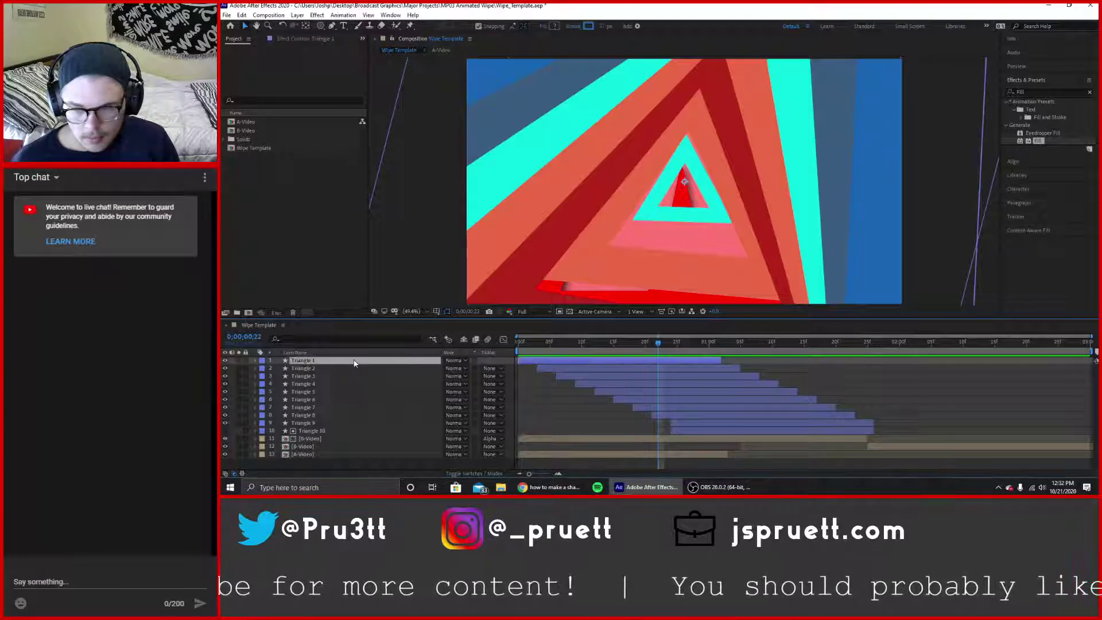
click(328, 431)
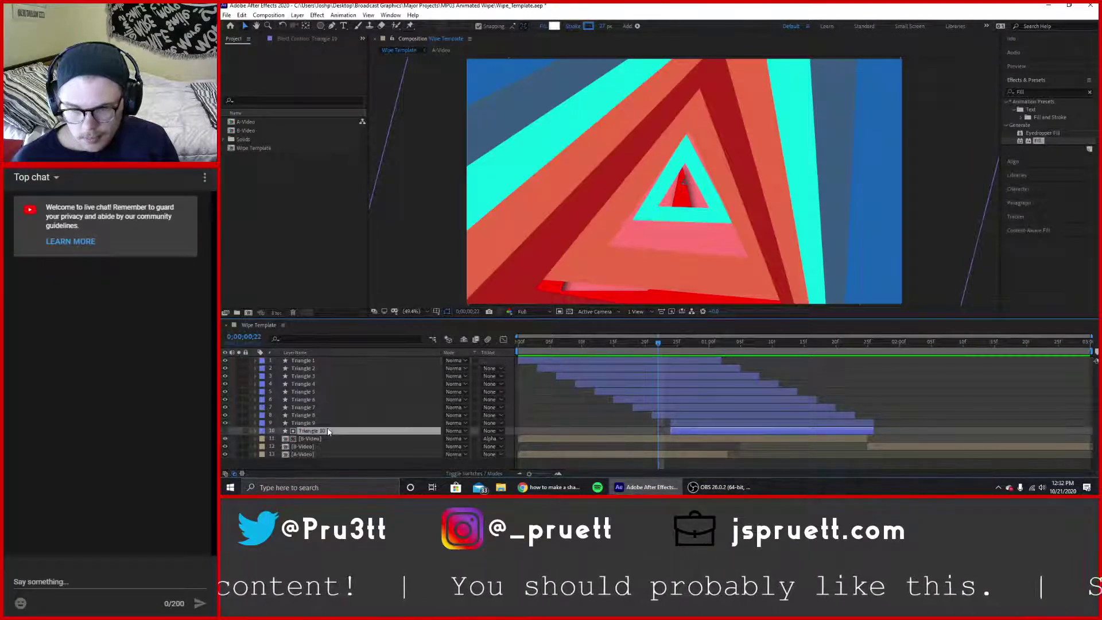
shift+click(330, 361)
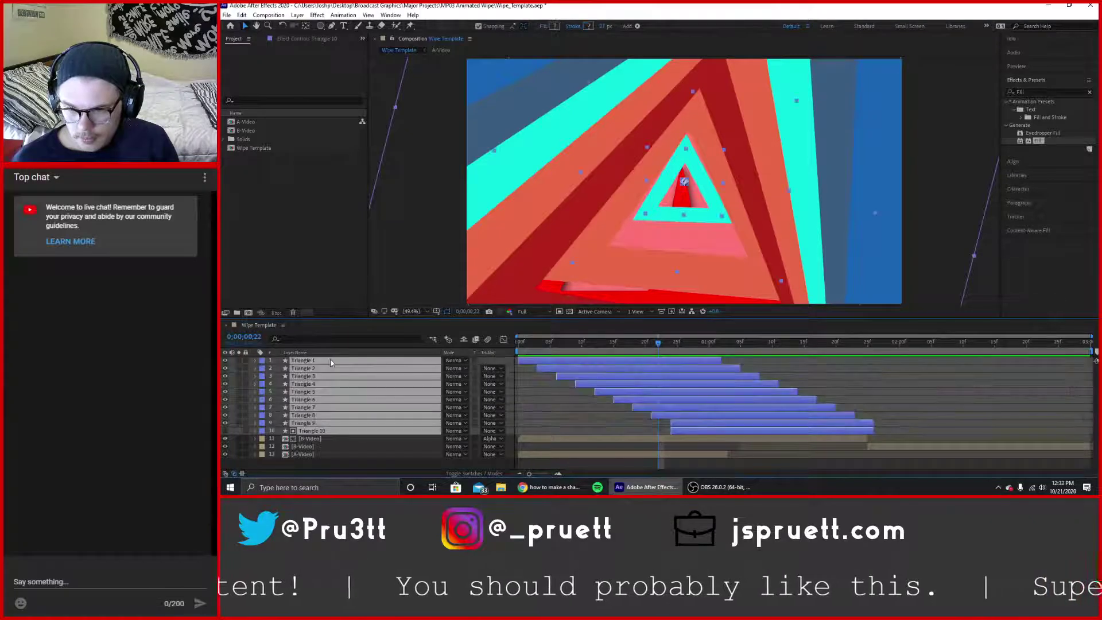
drag(577, 362, 640, 369)
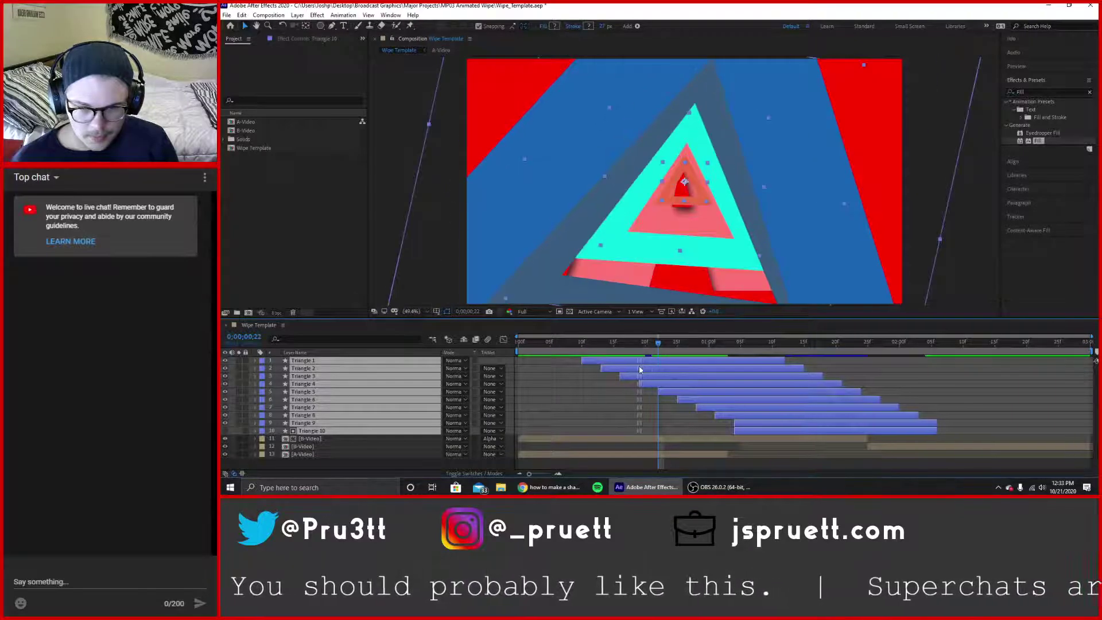
click(744, 467)
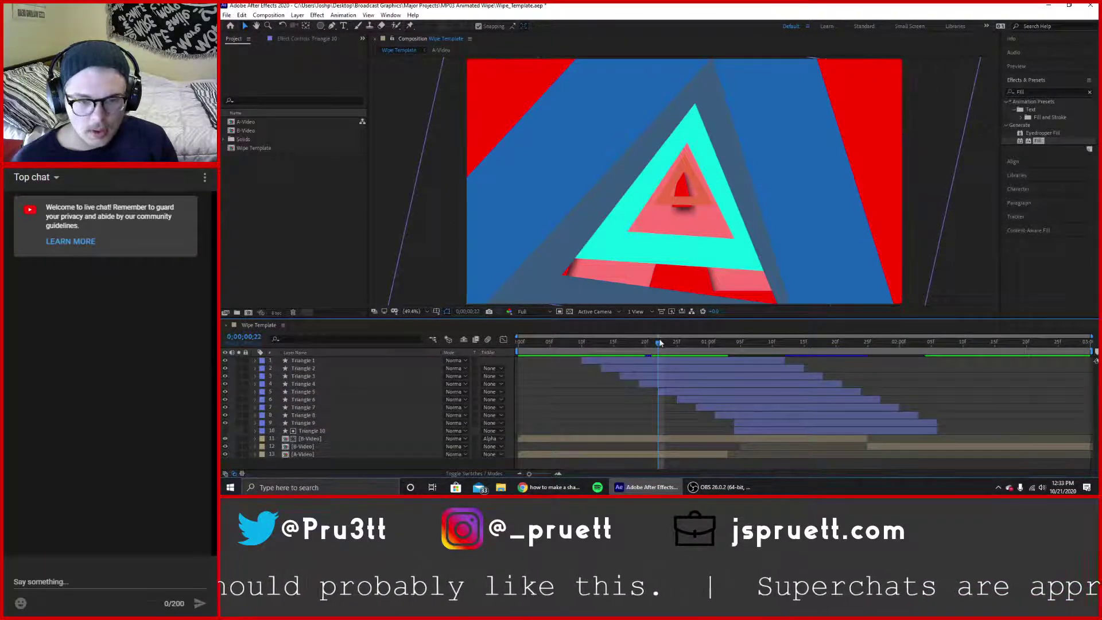
Extend the end of the A-Video layer to 0;00;01;14 and return to the first frame.
drag(660, 343, 797, 363)
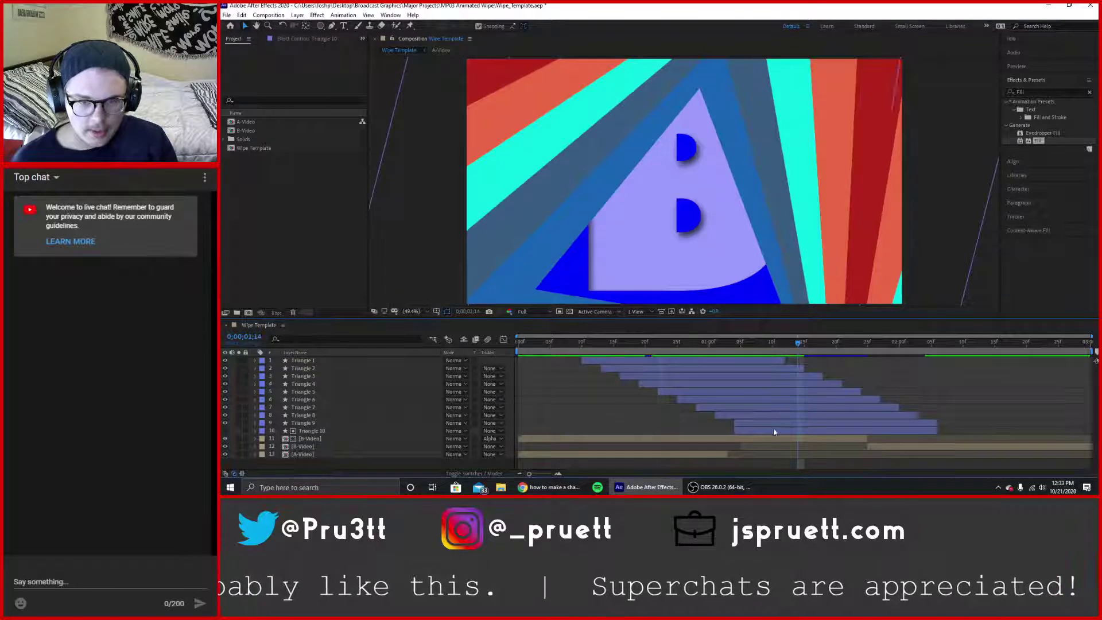
click(726, 454)
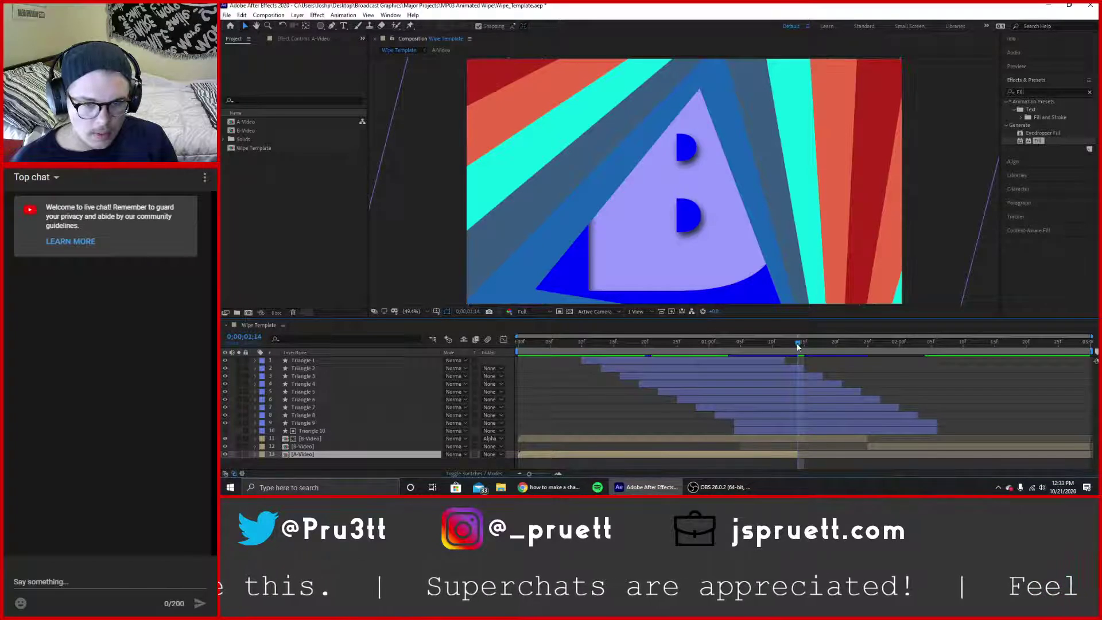
drag(797, 344, 487, 409)
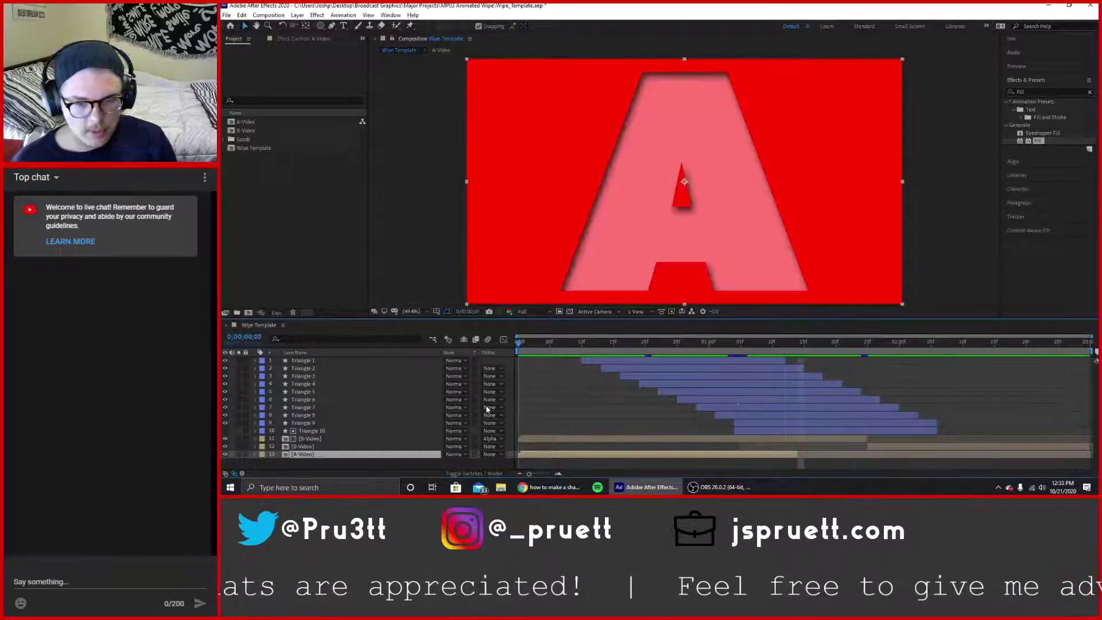
click(591, 466)
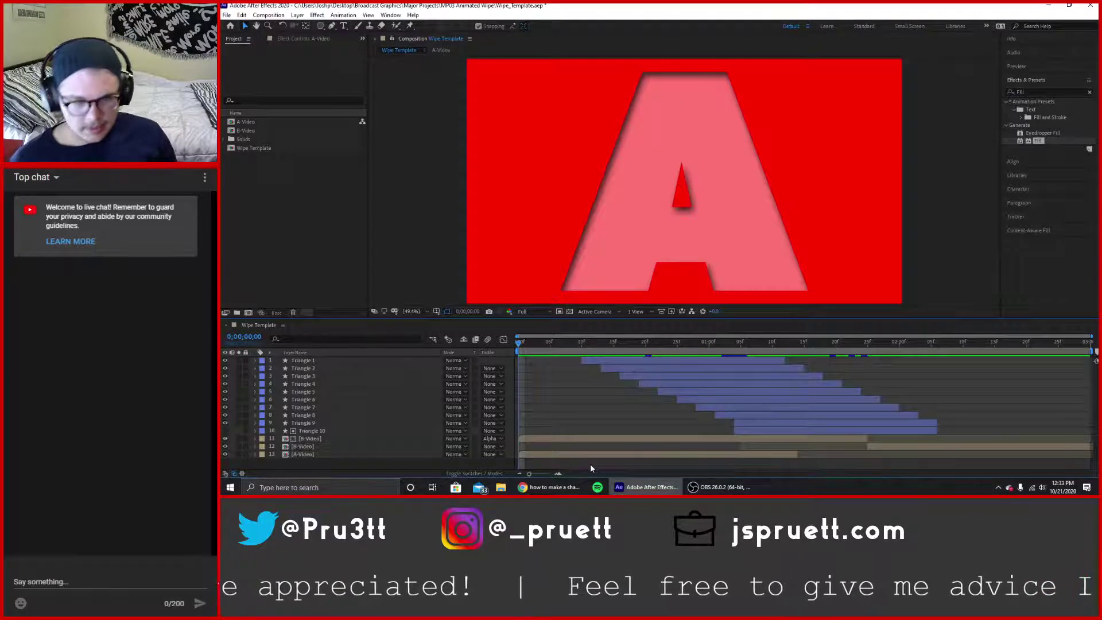
Extend the matted B-Video layer to the end of Triangle 10 and start the unmatted B-Video copy at that same frame.
click(938, 438)
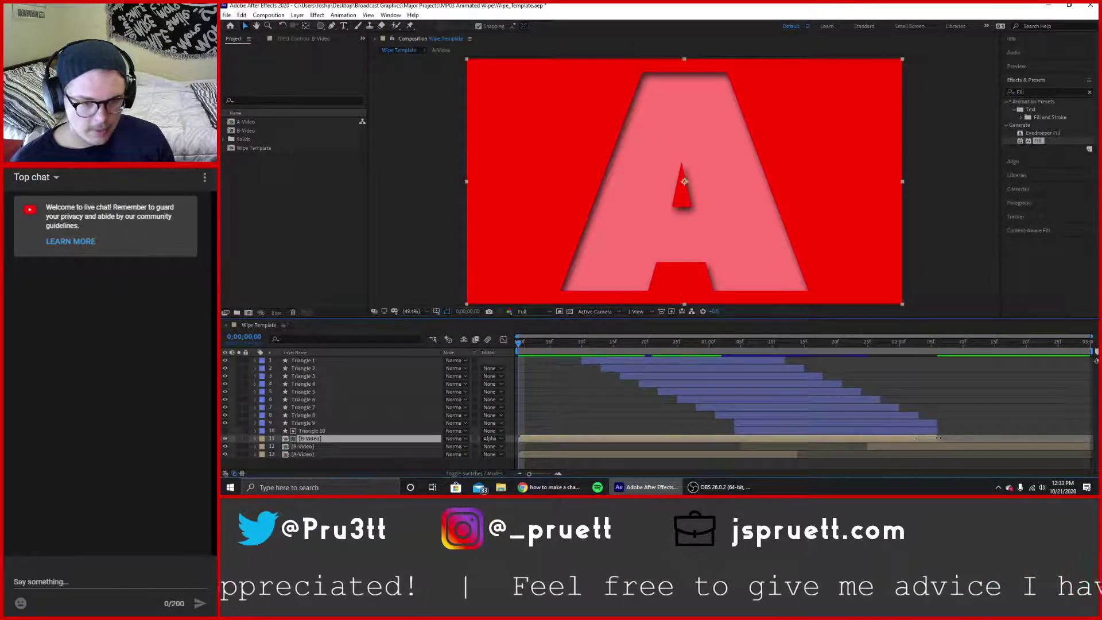
click(798, 454)
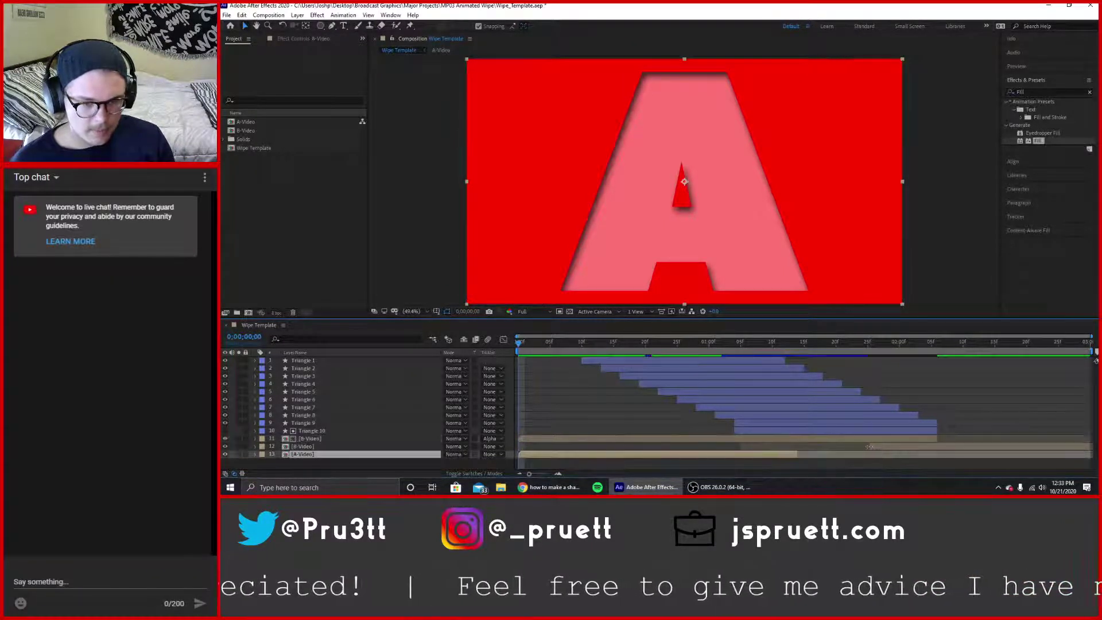
click(869, 446)
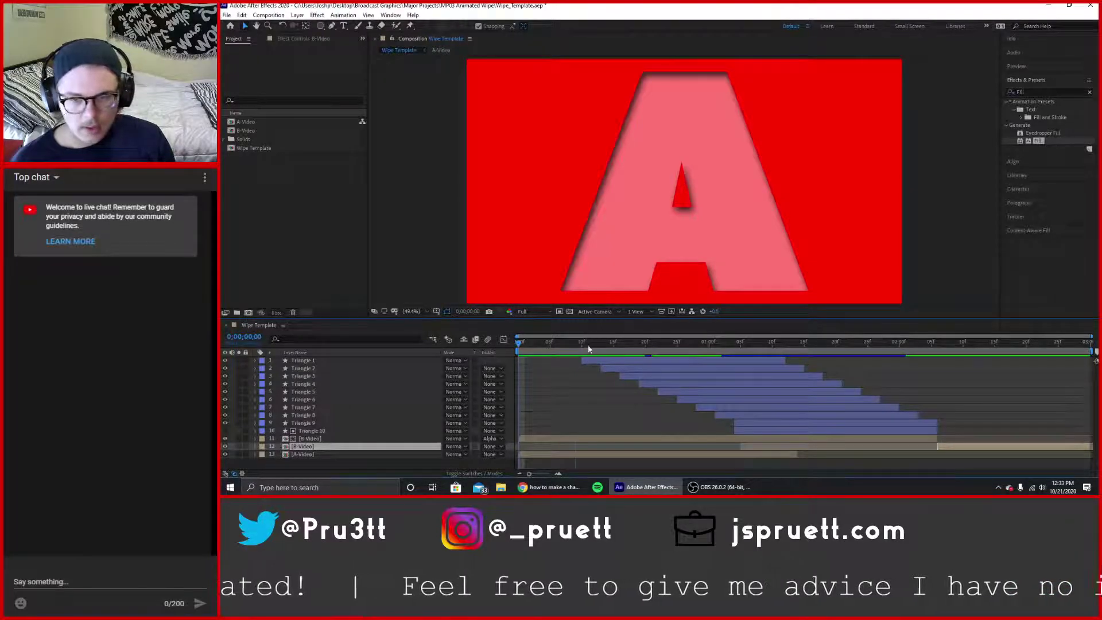
click(616, 460)
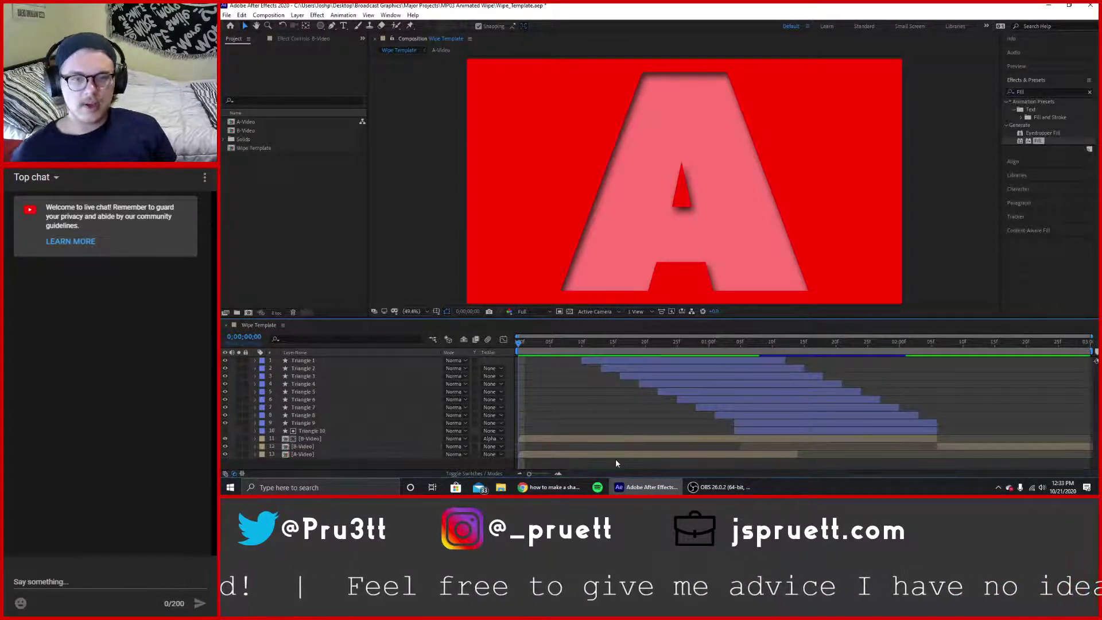
Play the retimed wipe and go through it frame by frame, examining the nested triangles and the handover to full B-Video.
key(space)
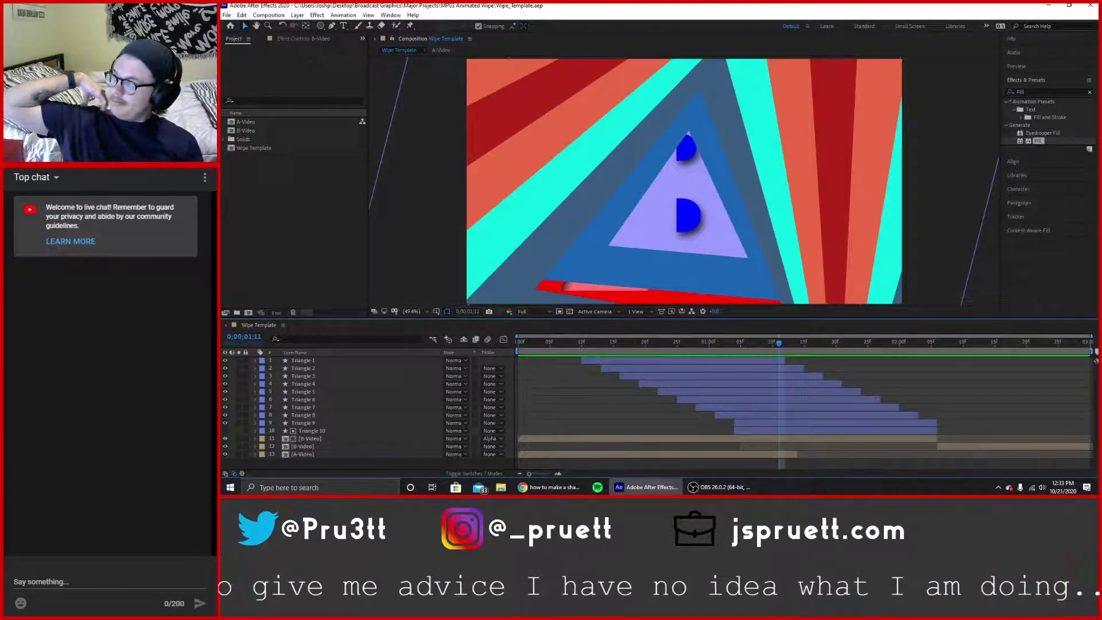
key(alt+Tab)
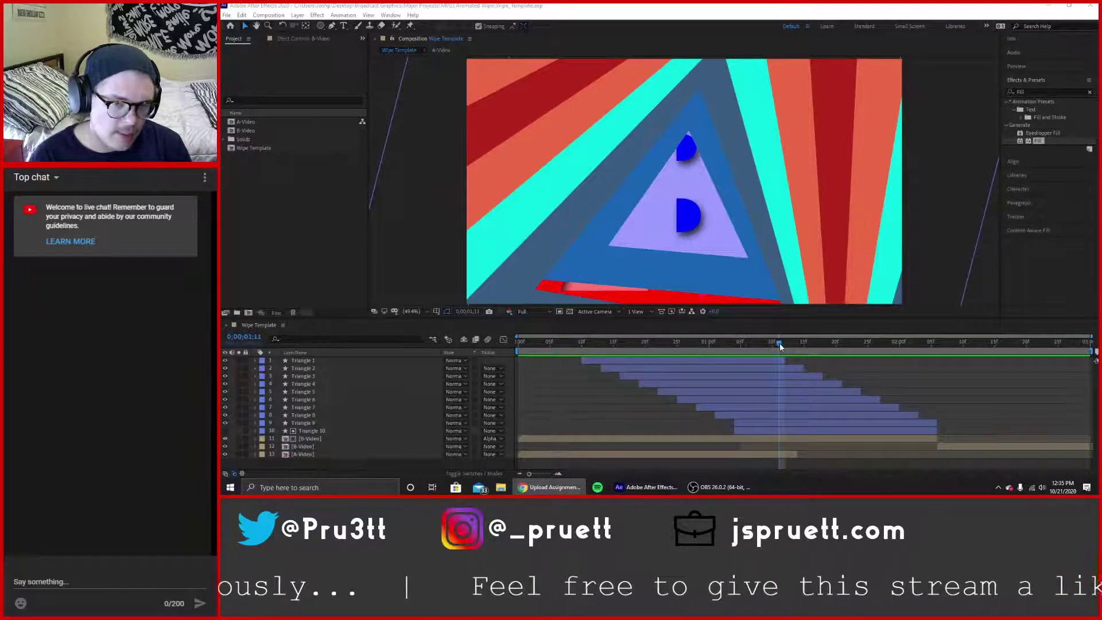
drag(779, 343, 736, 358)
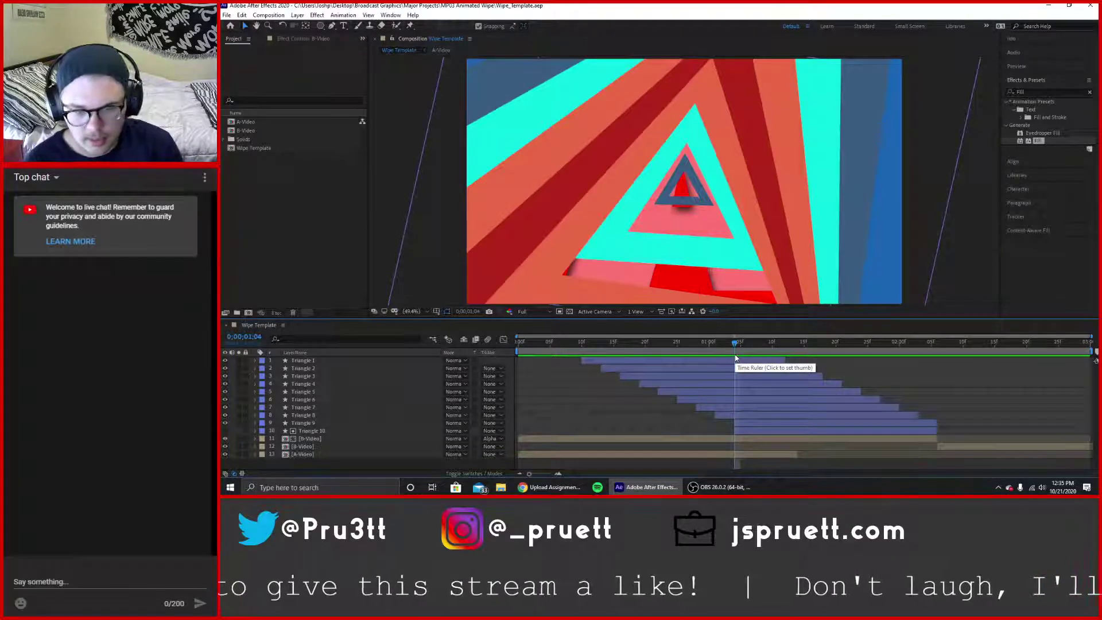
key(Page_Up)
key(Page_Up)
key(Page_Up)
key(Page_Up)
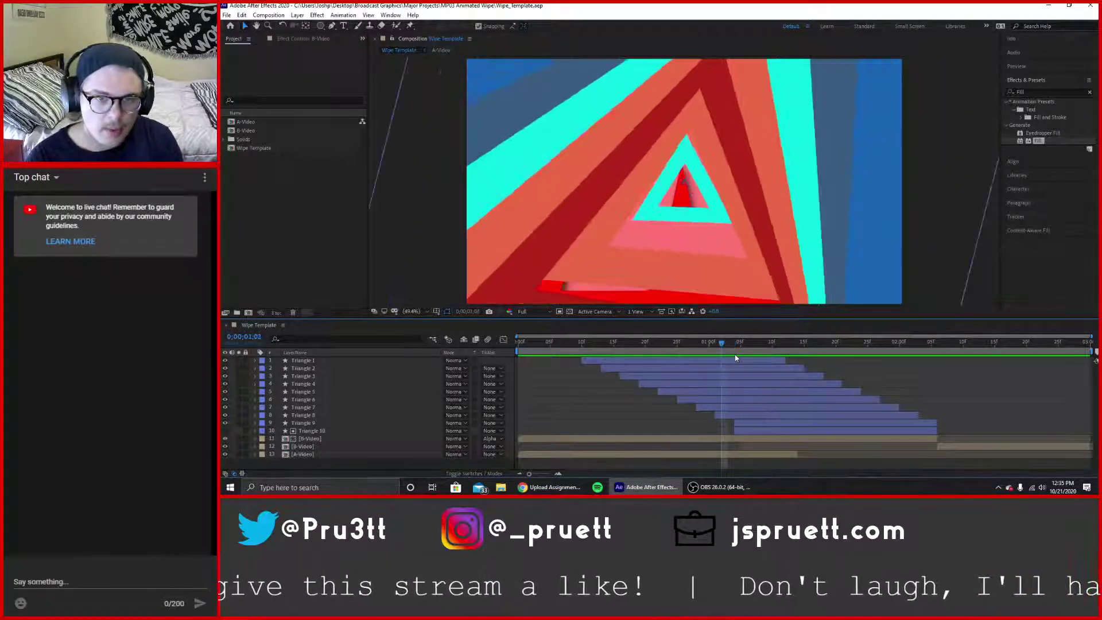
key(Page_Up)
key(Page_Up)
key(Page_Up)
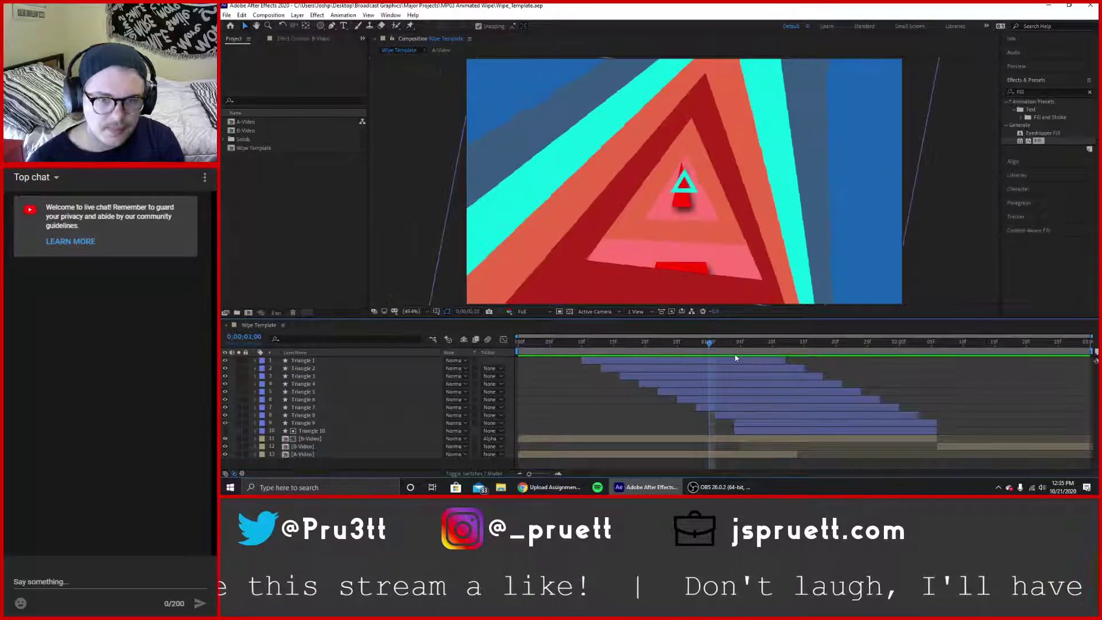
key(Page_Down)
key(Page_Down)
key(Page_Down)
key(Page_Down)
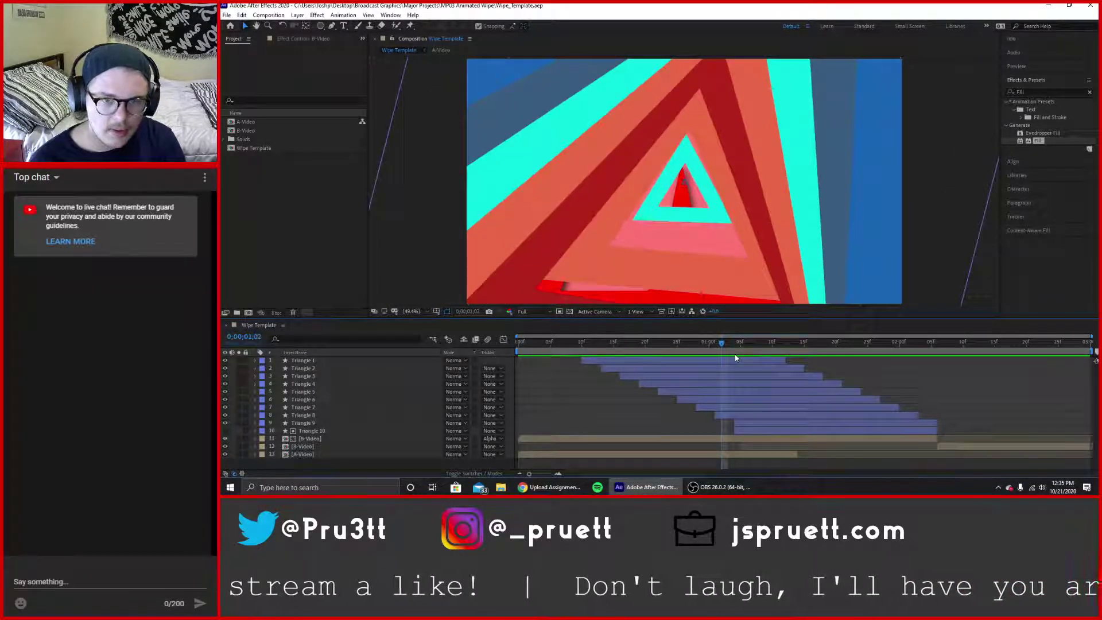
key(Page_Down)
key(Page_Down)
key(Page_Down)
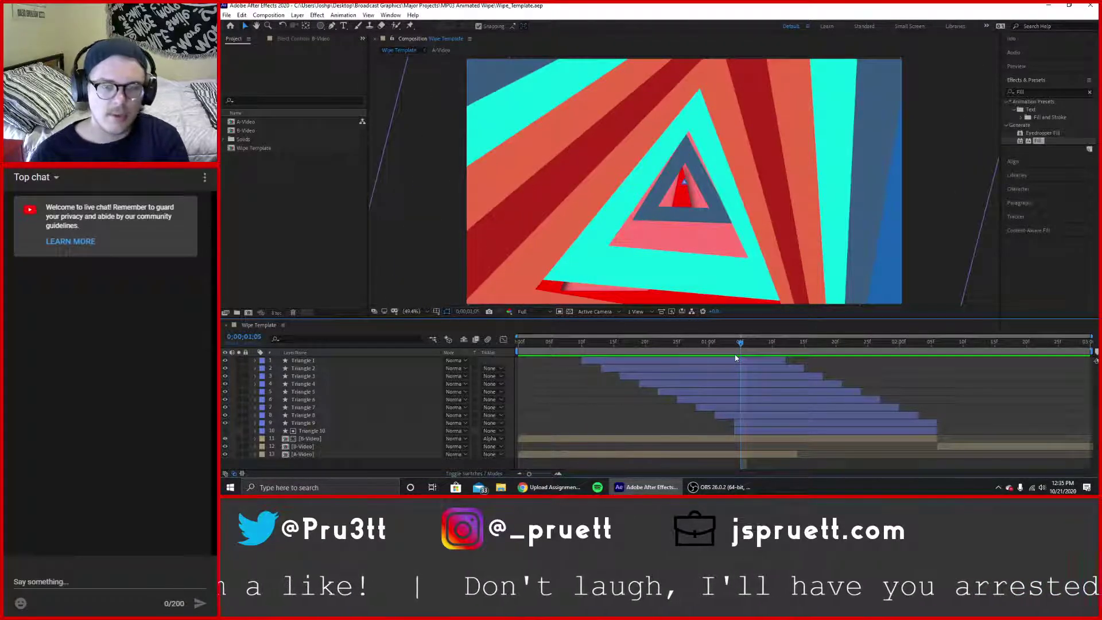
key(Page_Down)
key(Page_Down)
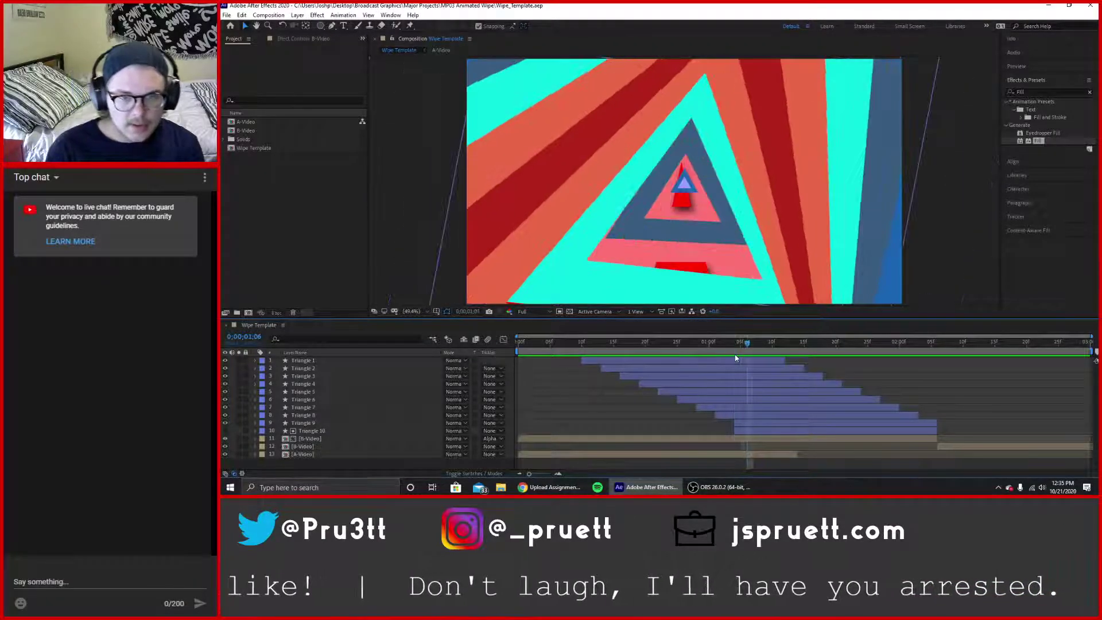
key(Page_Down)
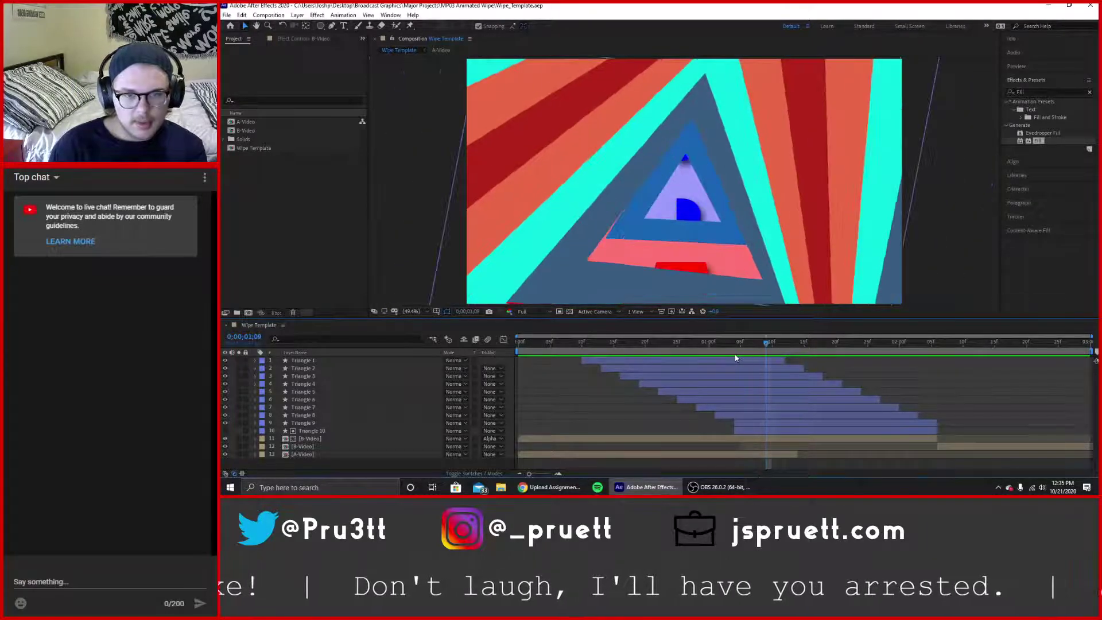
key(Page_Down)
key(Page_Down)
key(Page_Down)
key(Page_Down)
key(Page_Down)
key(Page_Down)
key(Page_Down)
key(Page_Down)
key(Page_Down)
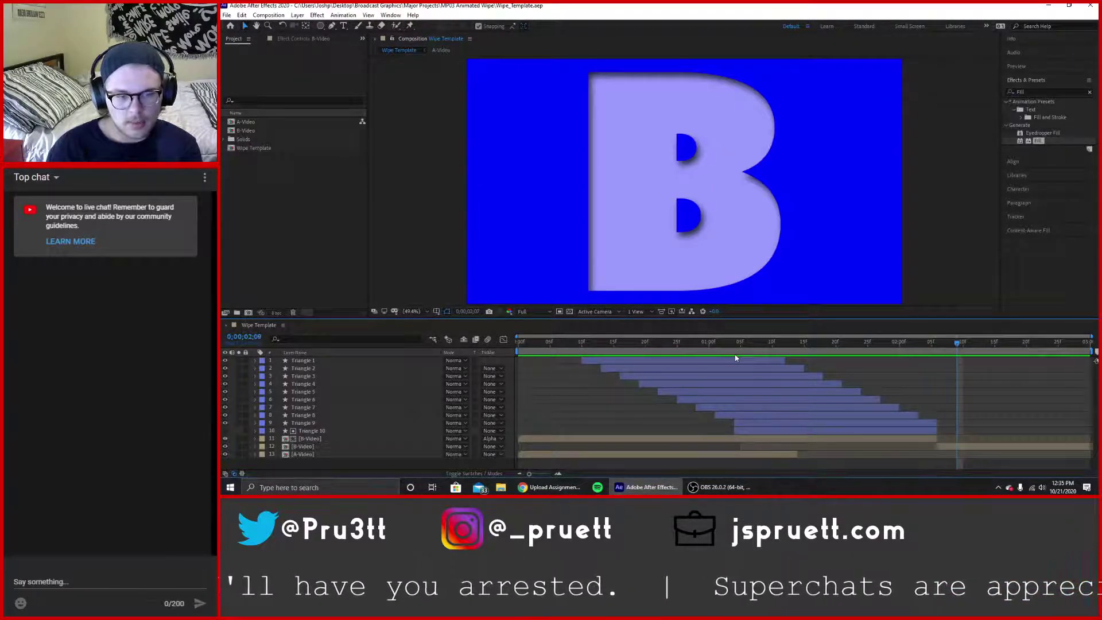
key(Page_Up)
key(Page_Up)
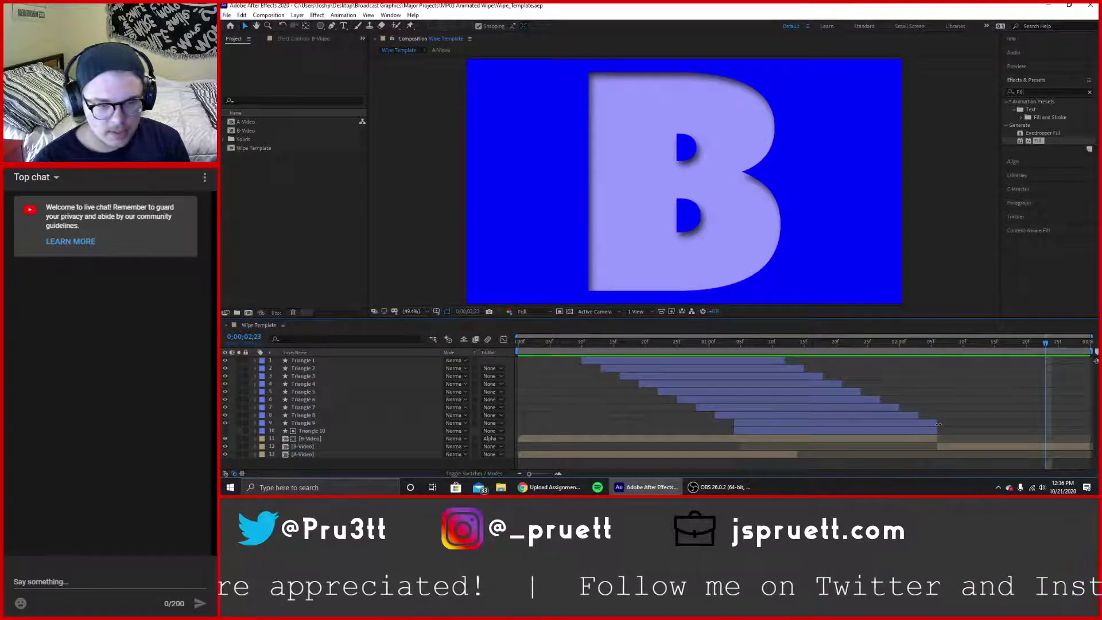
Extend the end of the Triangle 10 matte layer to the end of the composition.
click(376, 422)
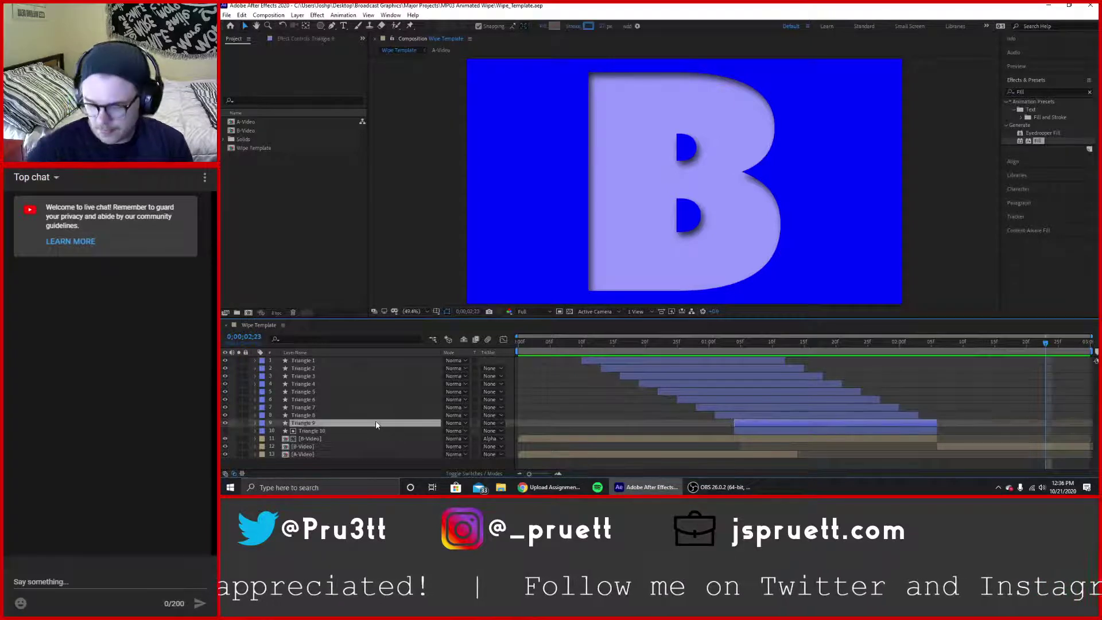
shift+click(361, 430)
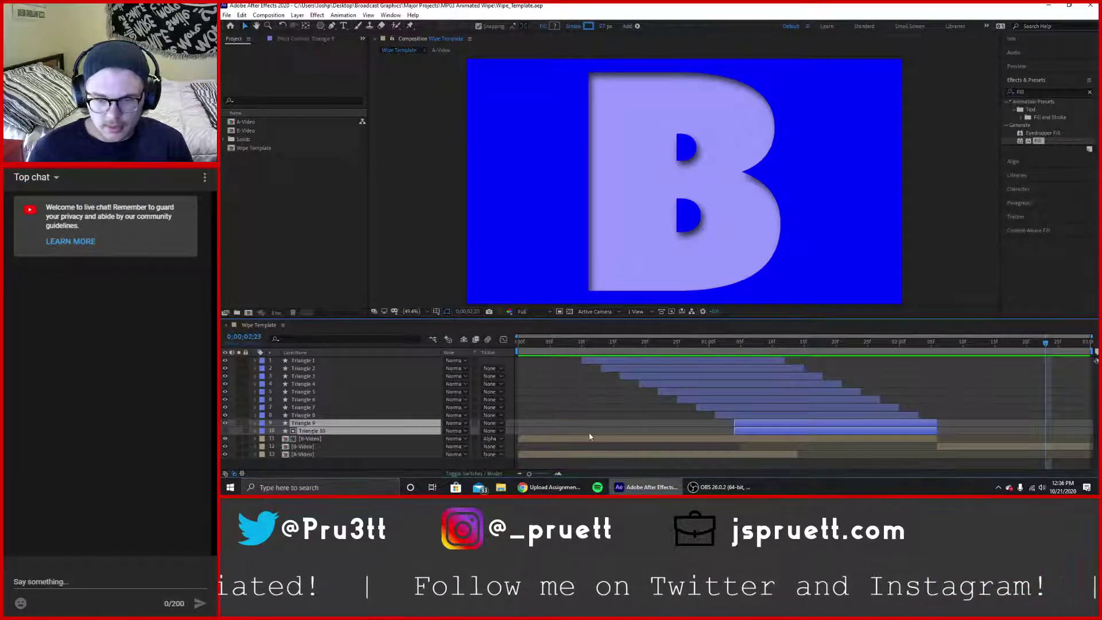
click(598, 461)
click(345, 431)
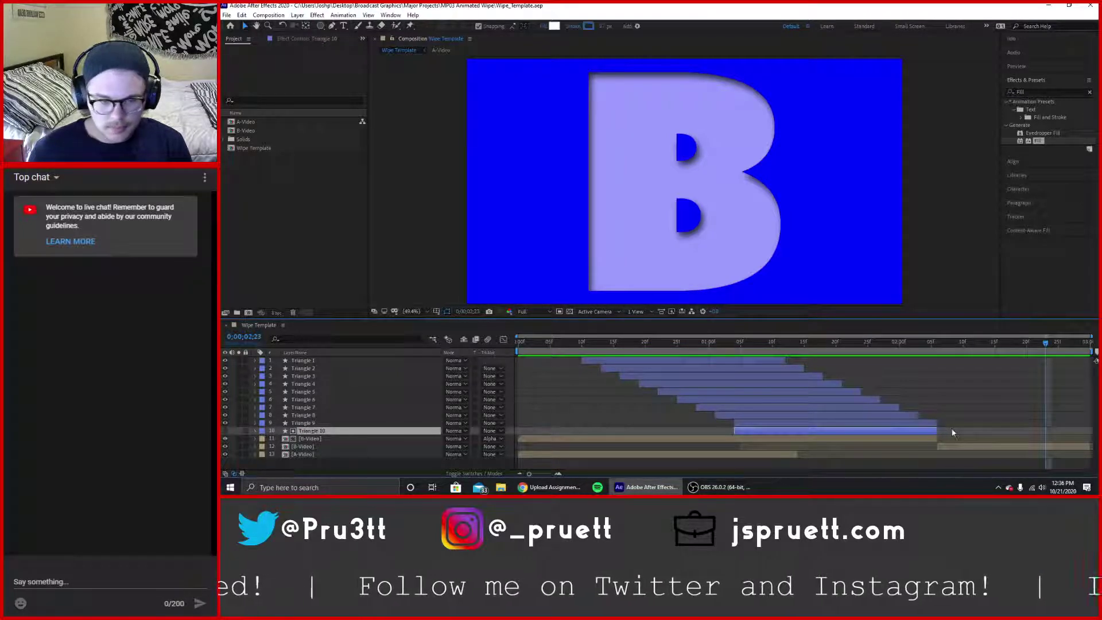
drag(1008, 431, 1091, 430)
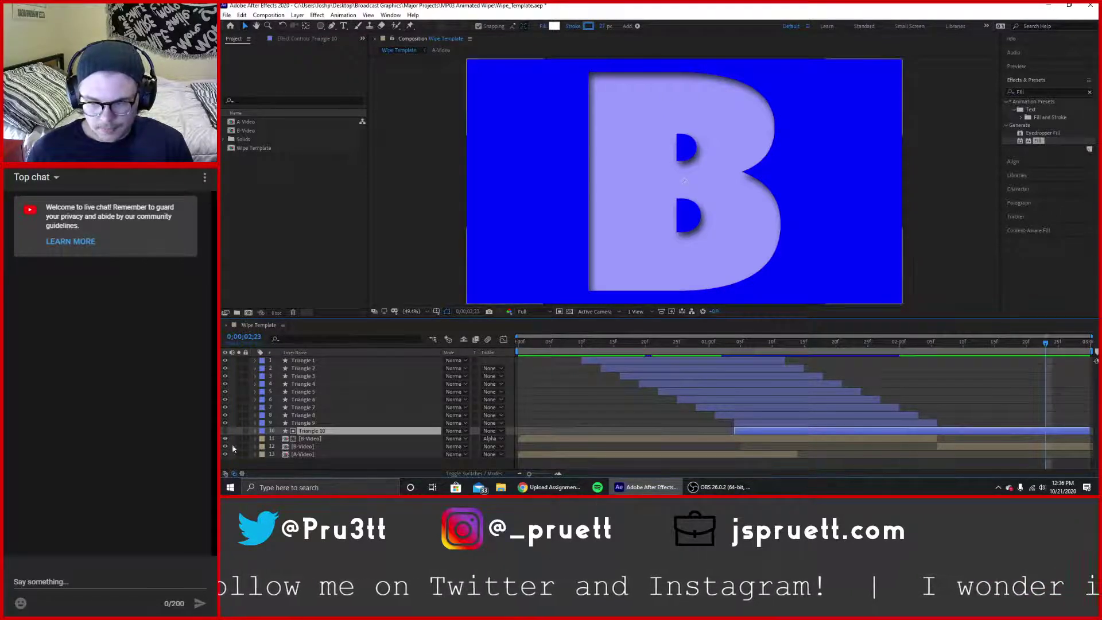
Delete the unmatted B-Video copy and extend the matted B-Video layer to the end of the composition.
click(272, 446)
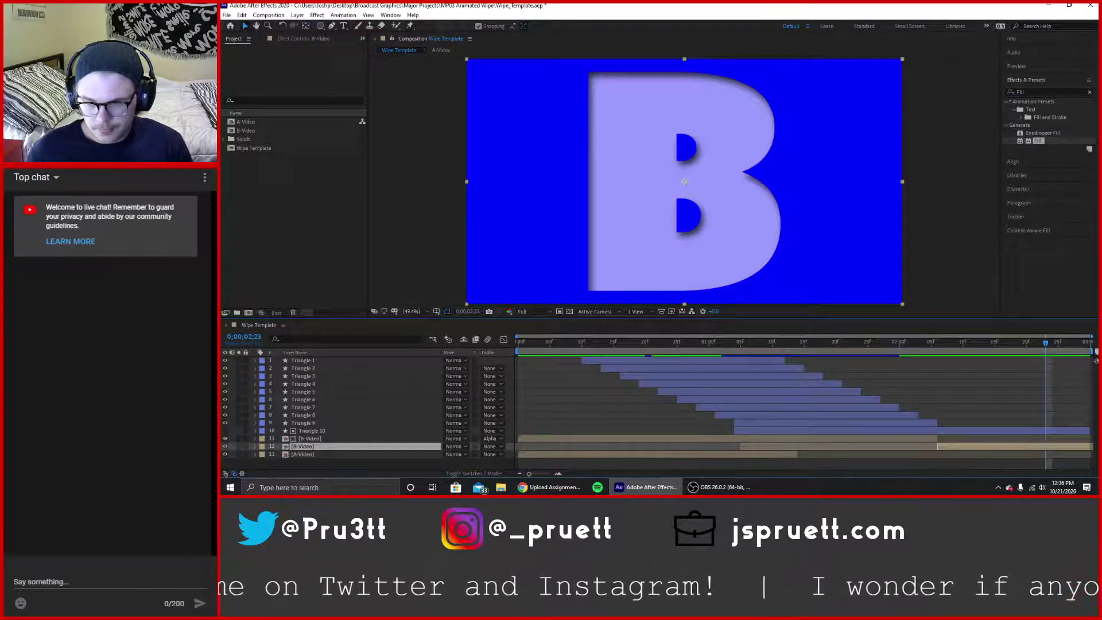
key(Delete)
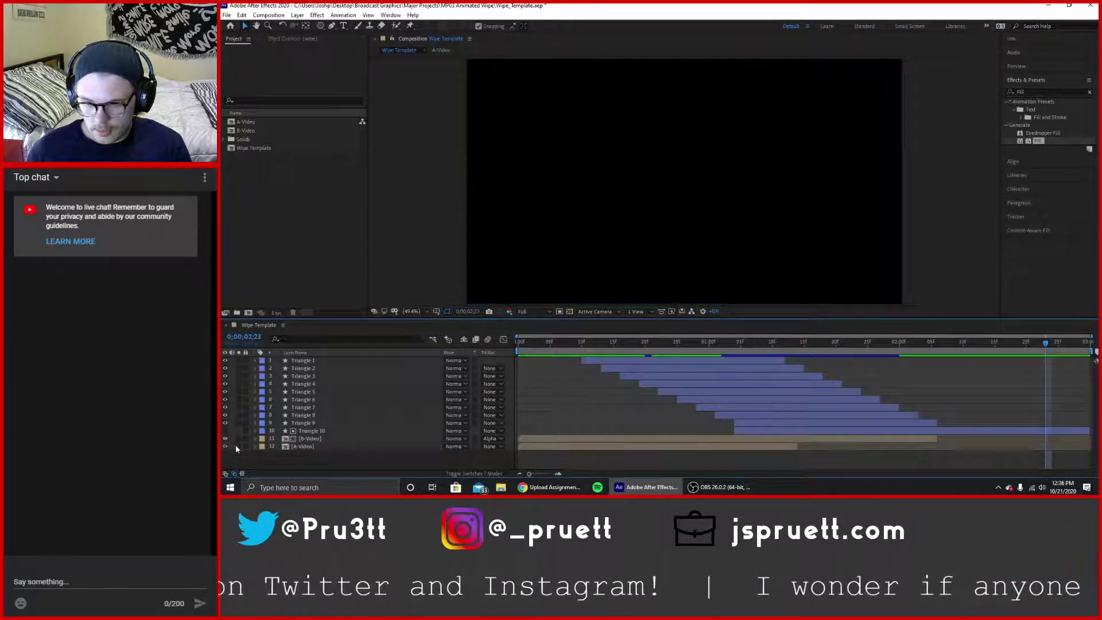
click(306, 441)
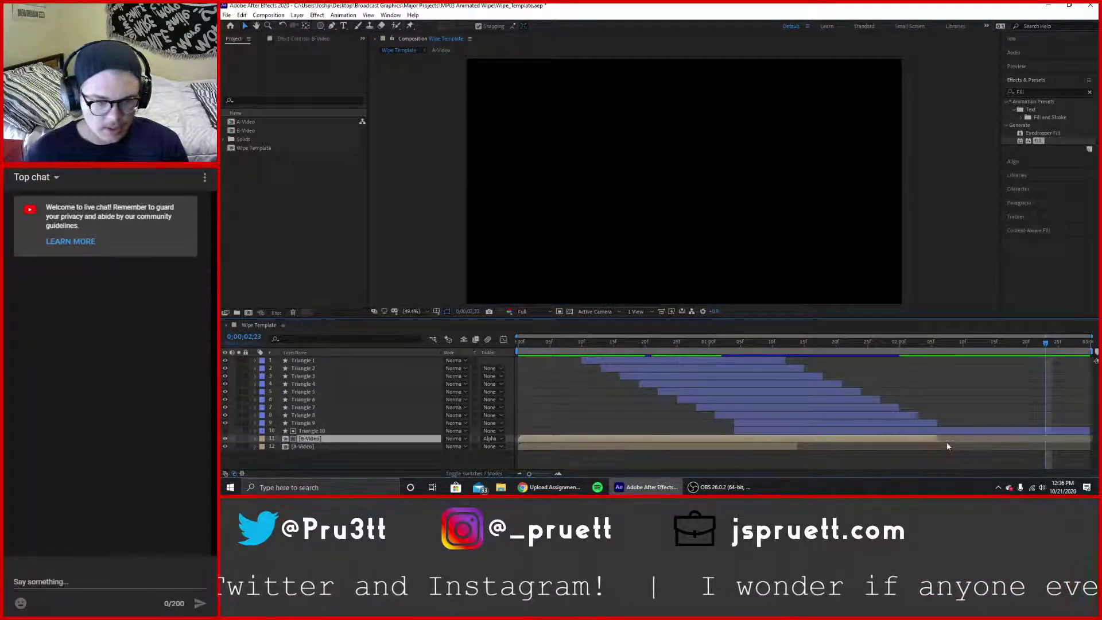
drag(936, 439, 1013, 438)
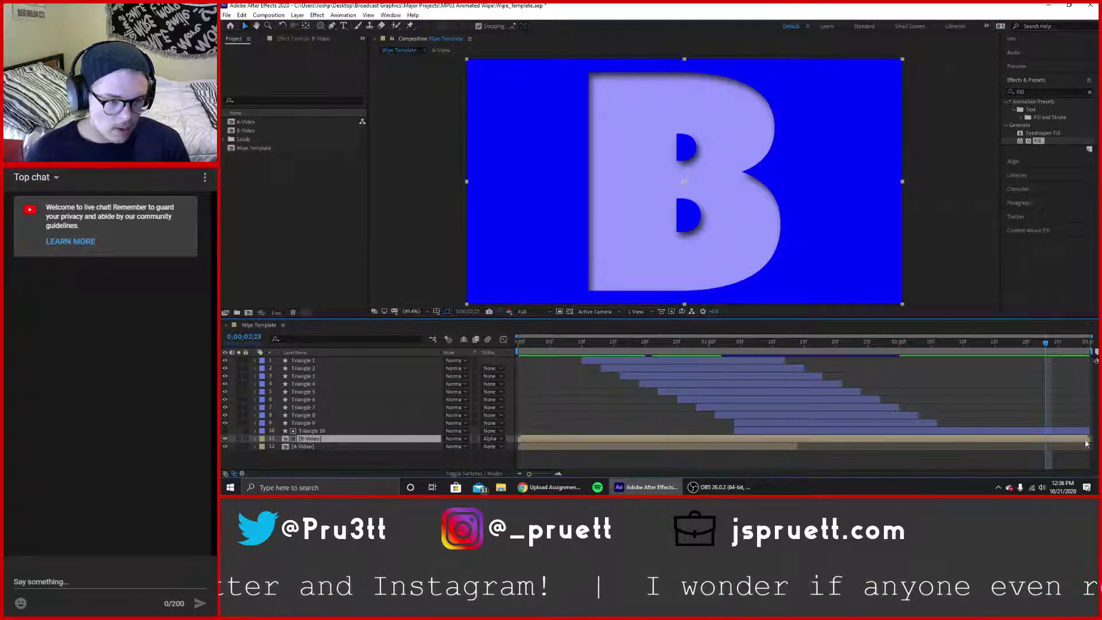
Scrub and play the wipe to check that the matted B-Video holds through the end.
click(828, 347)
drag(815, 348, 1097, 373)
key(space)
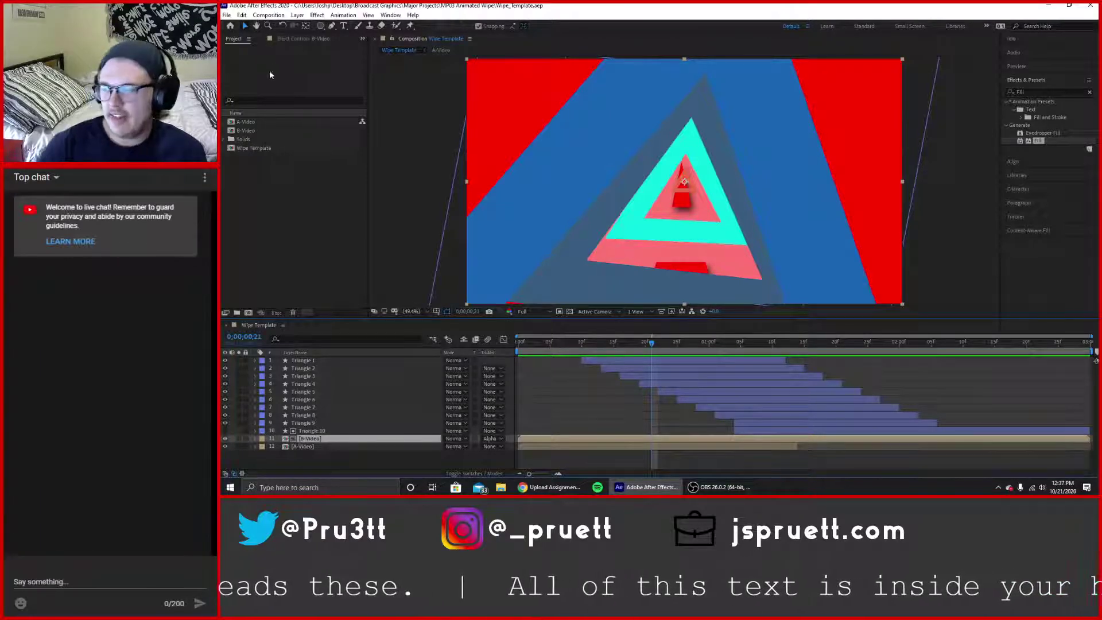
Save the project under the new file name Wipe in the MP03 Animated Wipe folder.
click(226, 15)
mouse_move(252, 110)
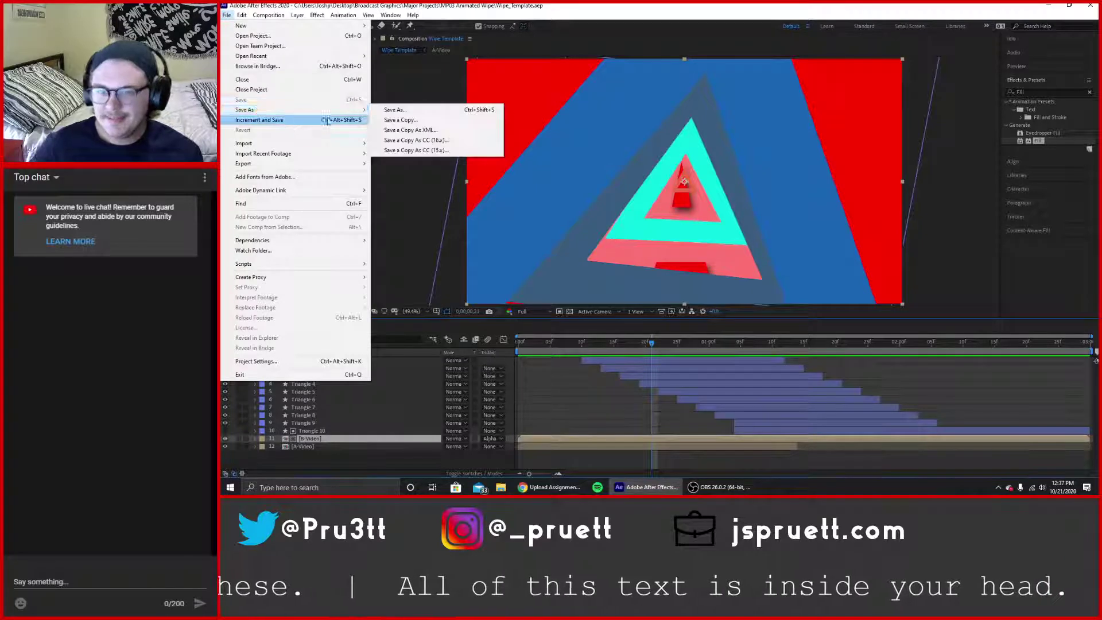
click(393, 110)
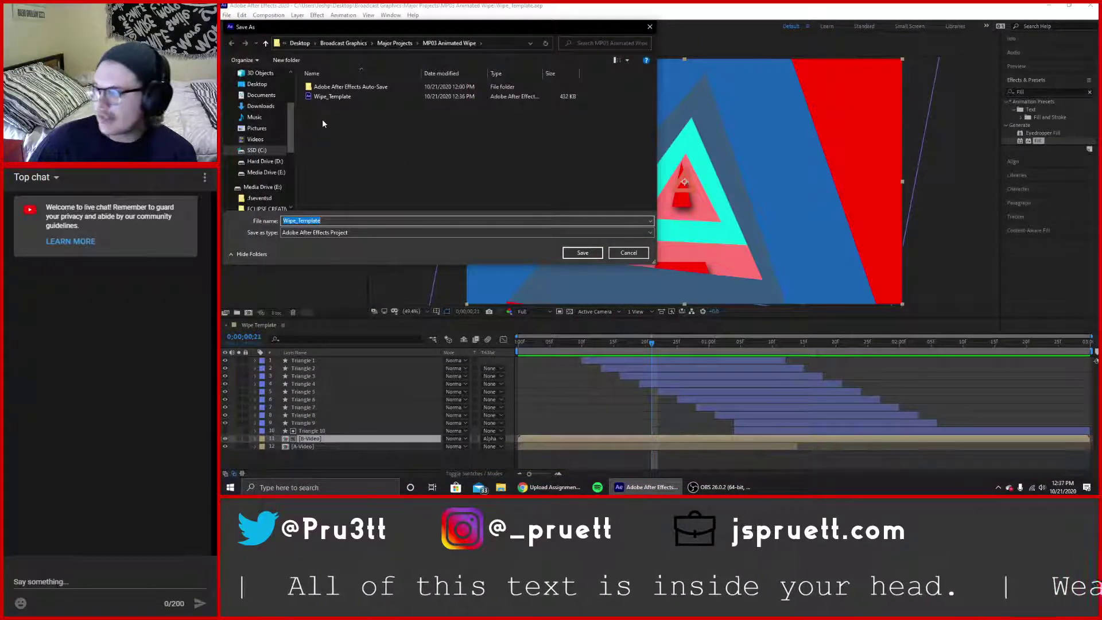
text(Wipe)
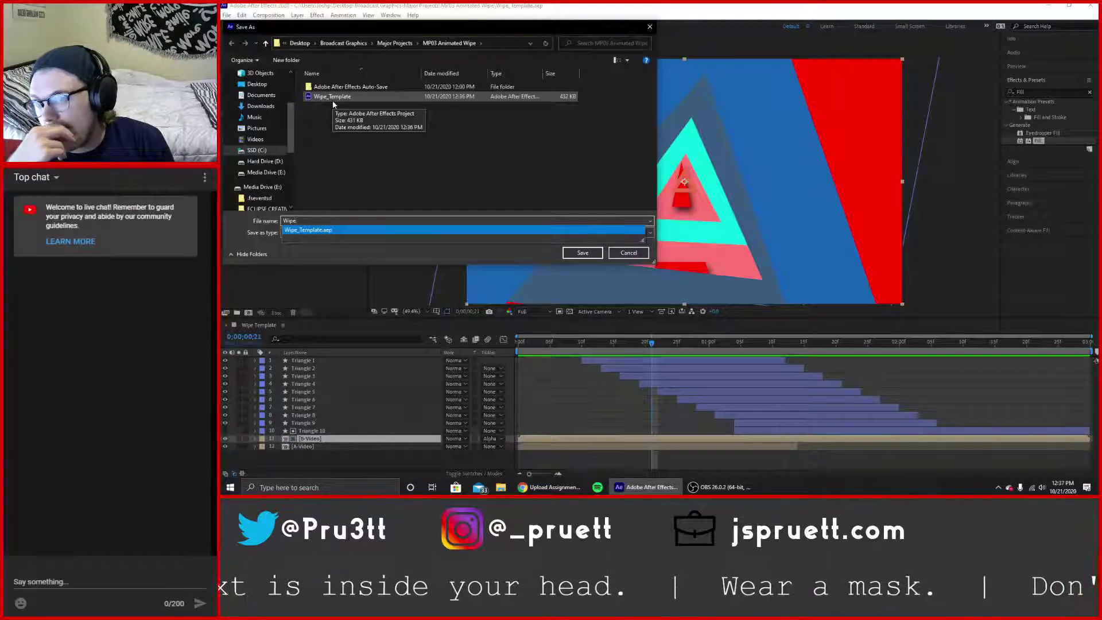
click(355, 203)
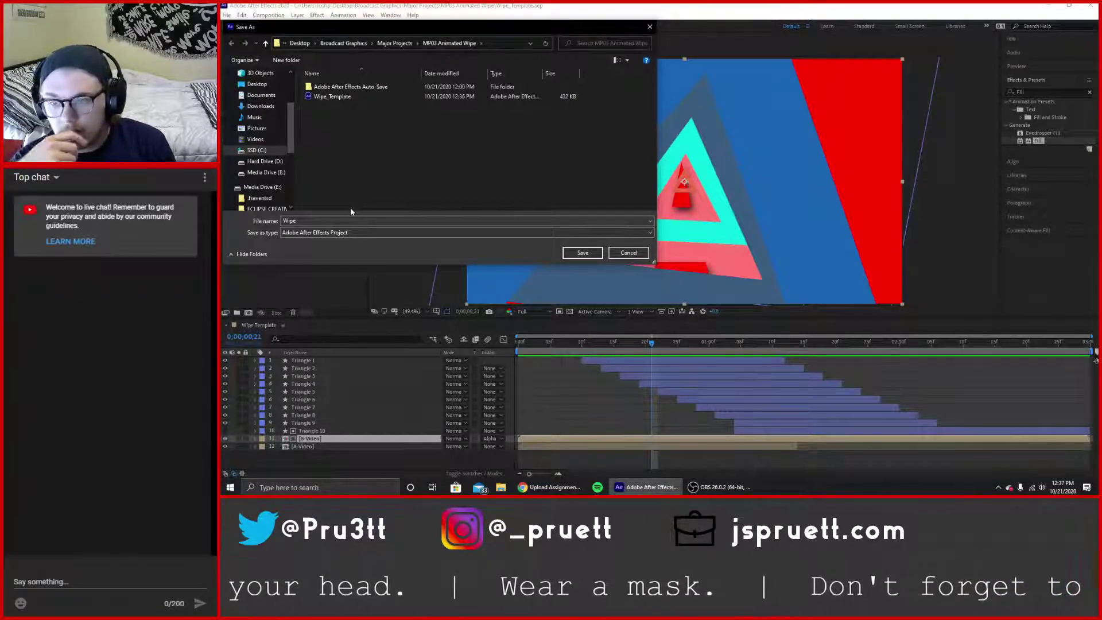
click(593, 253)
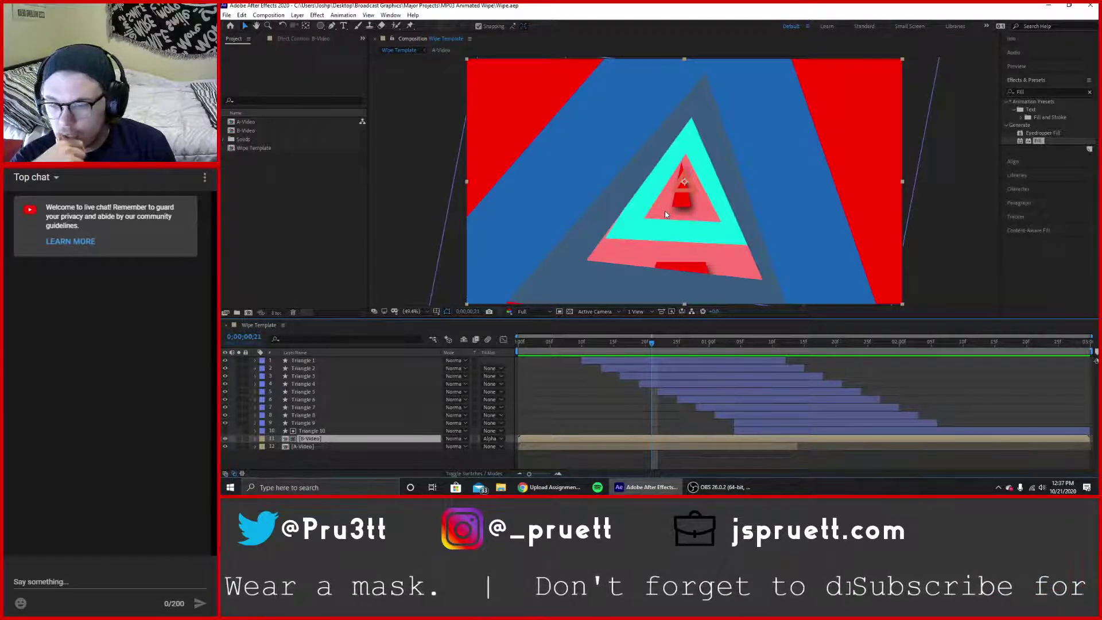
Rename the Wipe Template composition as Wipe.
click(267, 149)
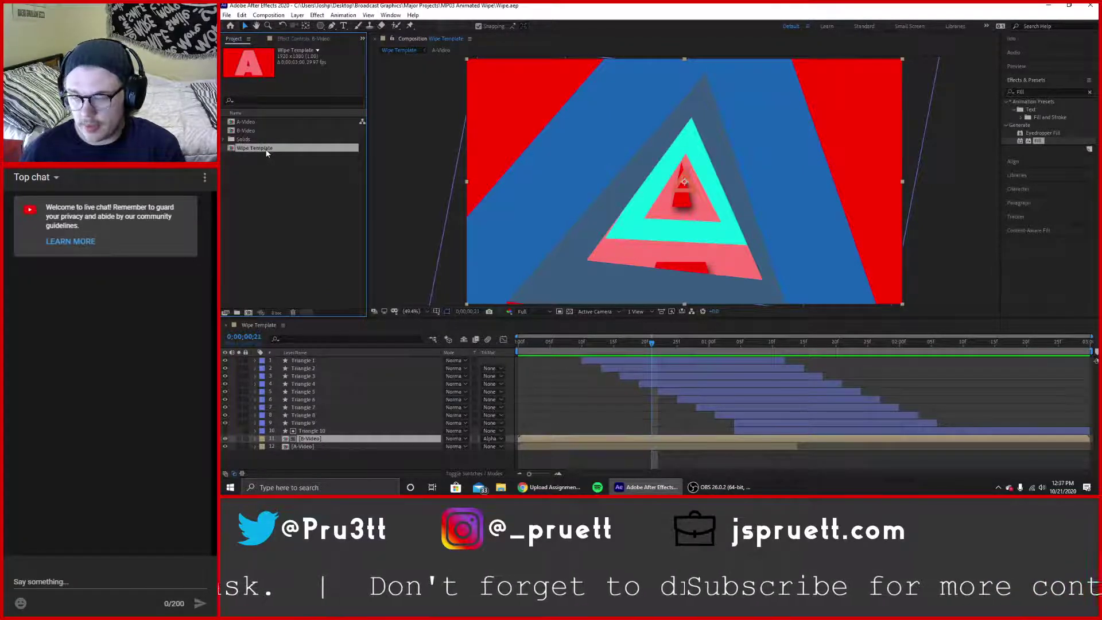
right_click(267, 150)
click(310, 268)
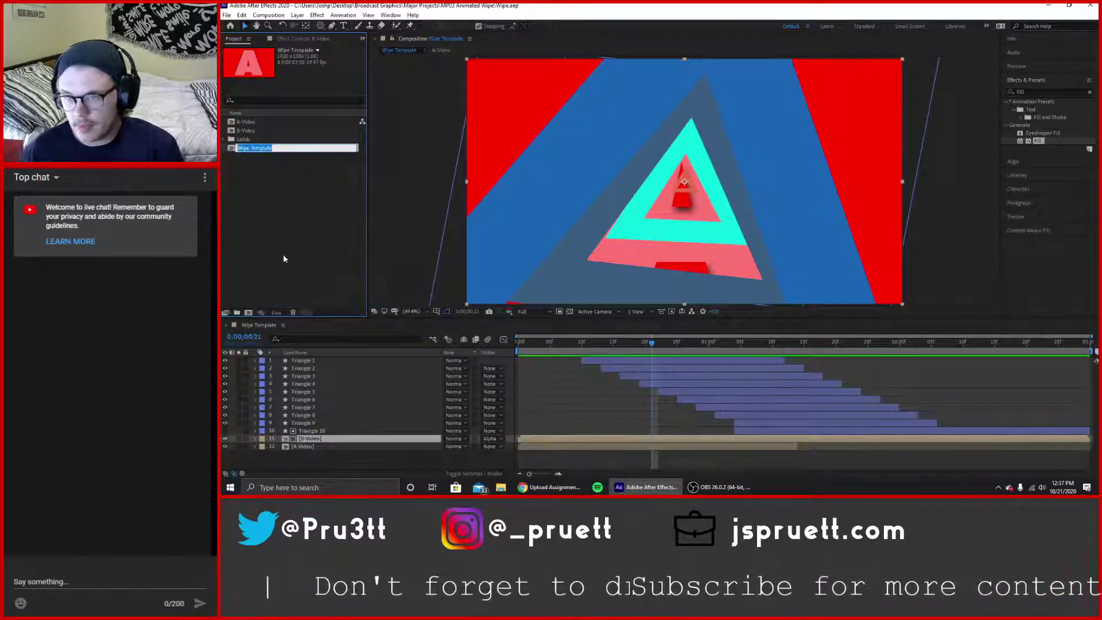
text(Wipe)
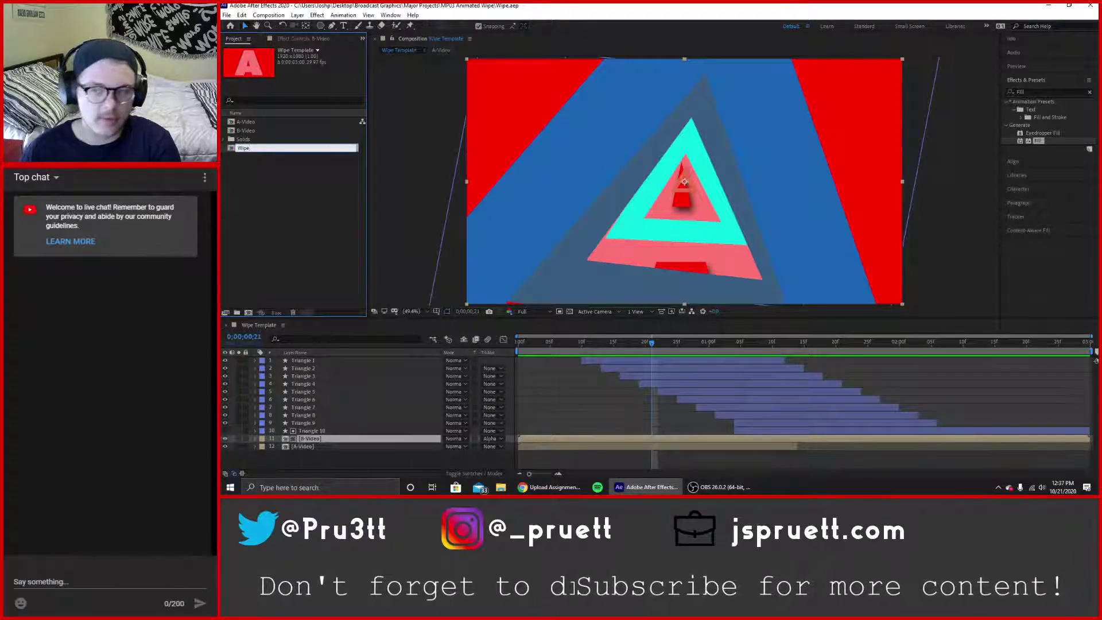
key(Return)
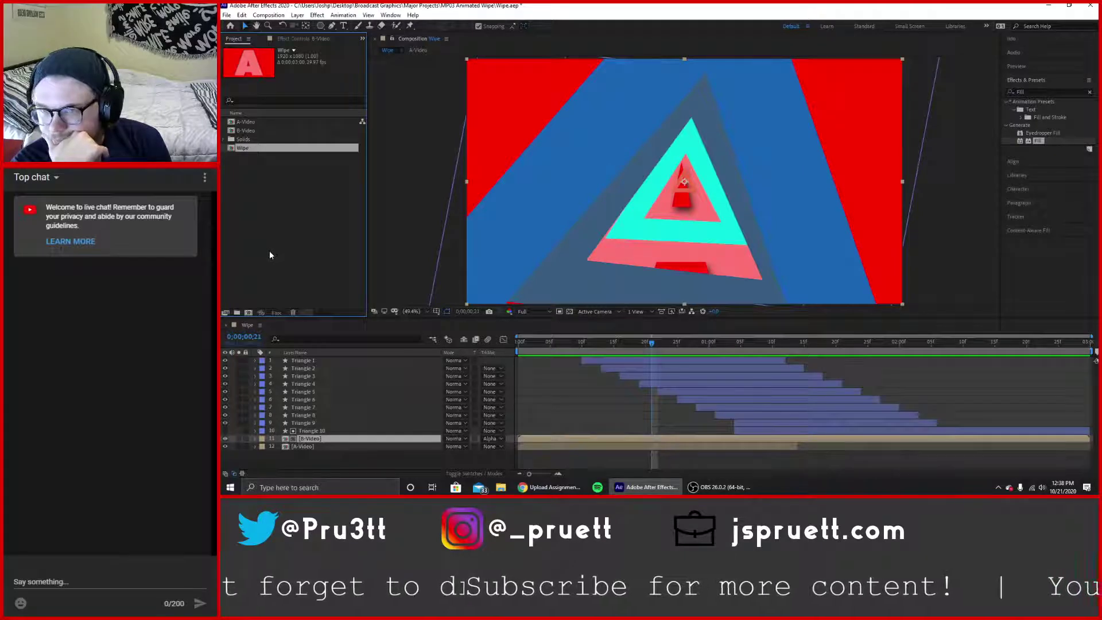
Return to the first frame and rename the main composition as Triangle Wipe.
drag(579, 346, 516, 349)
click(258, 148)
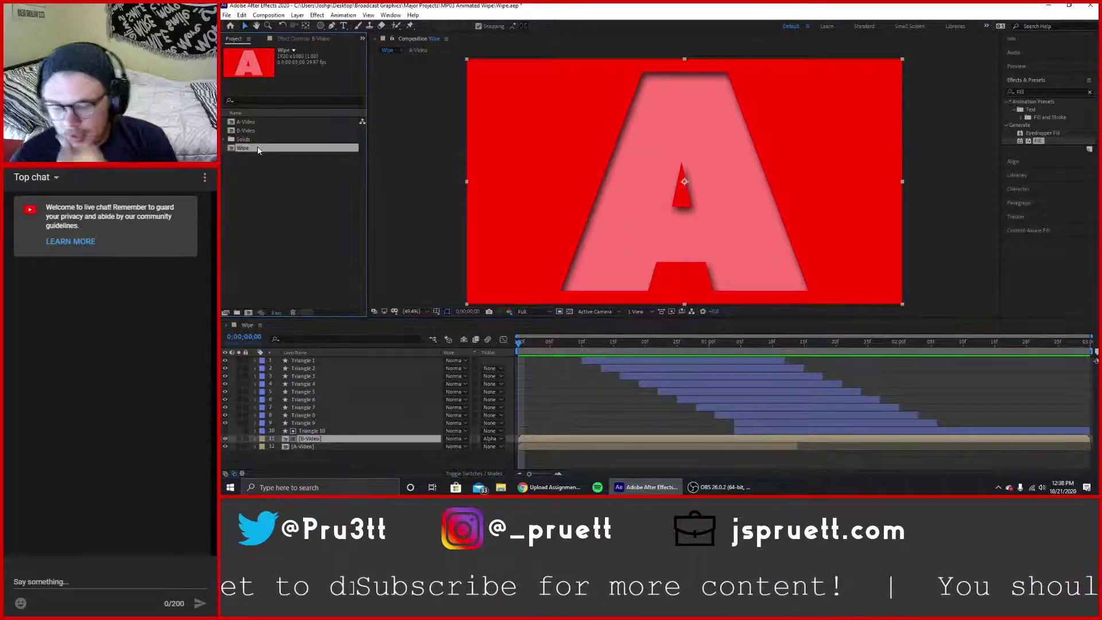
key(Return)
text(T)
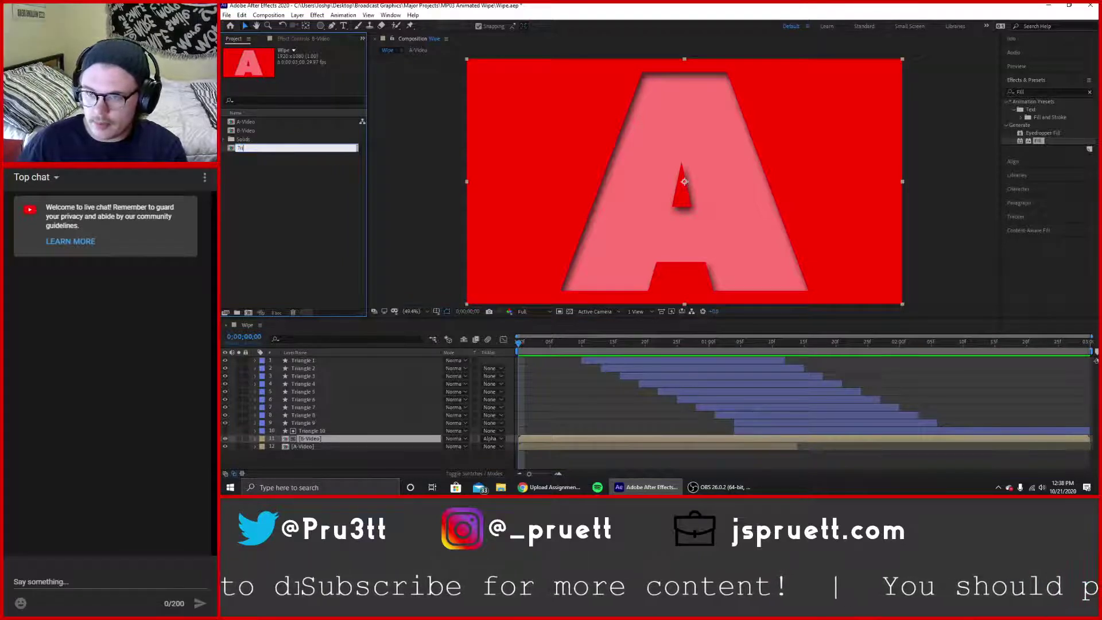
text(riangle Wipe)
key(Return)
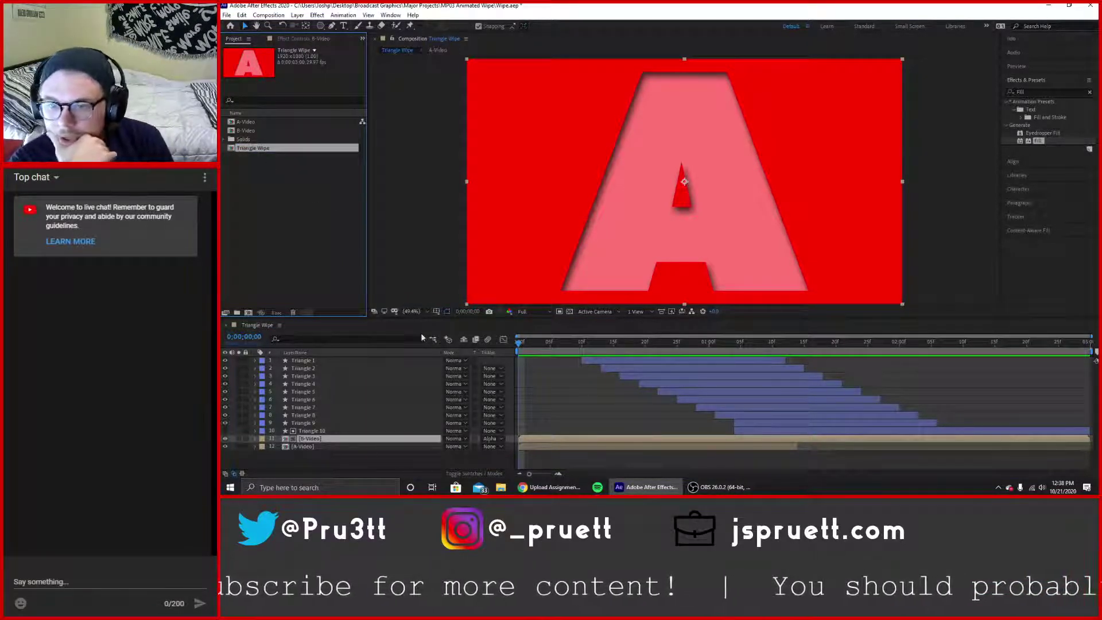
Pre-compose the layers Triangle 1 through Triangle 9 into a new composition named Triangles.
click(301, 360)
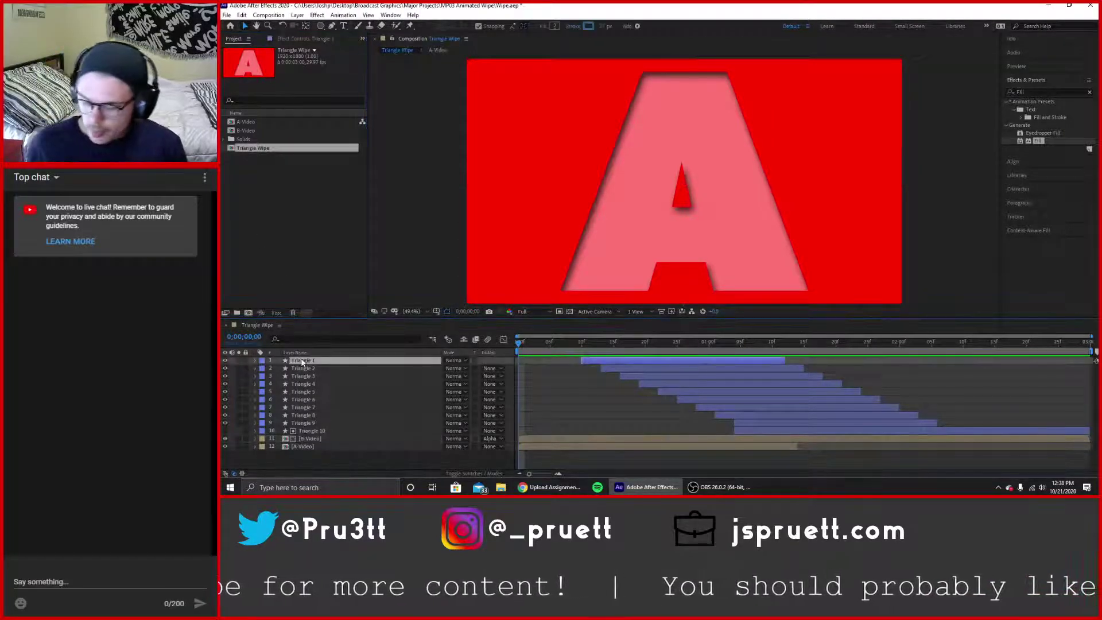
shift+click(317, 423)
right_click(316, 423)
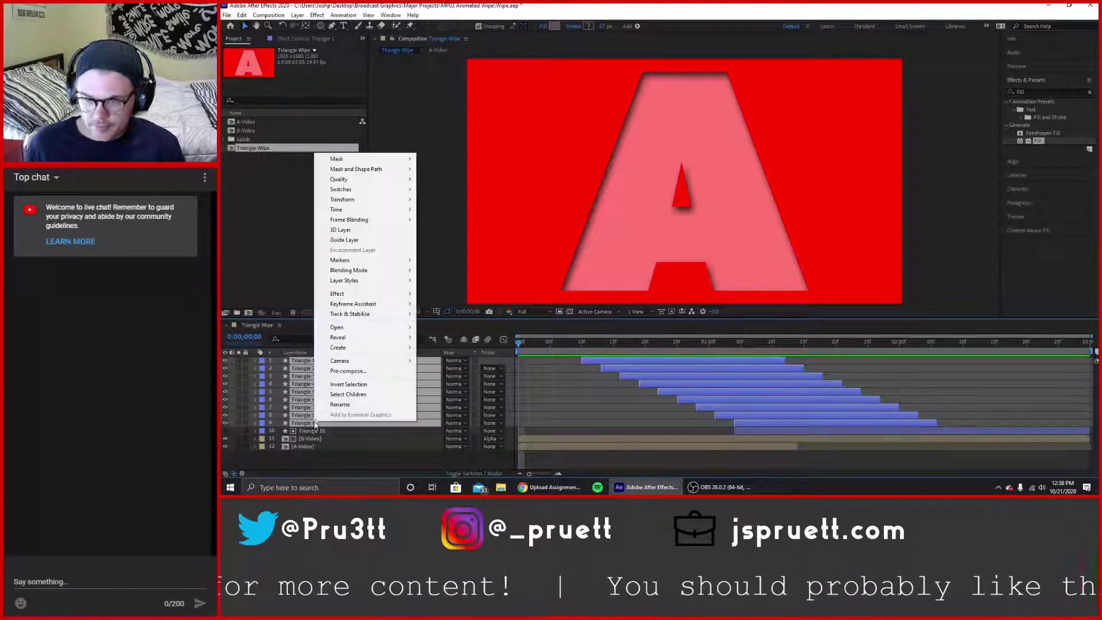
click(348, 372)
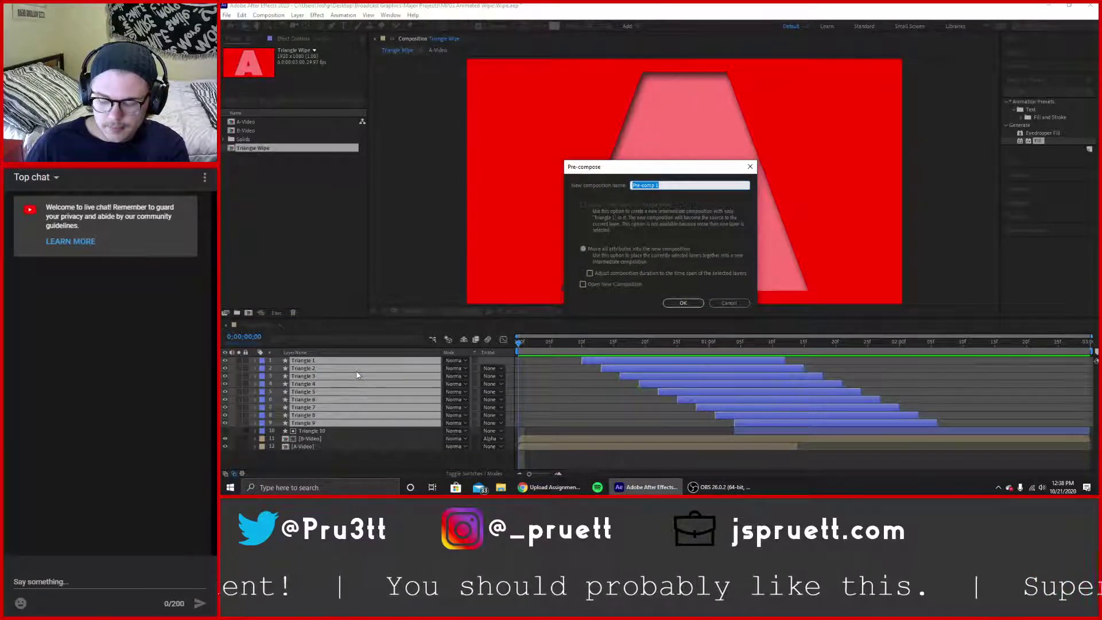
text(Triangle)
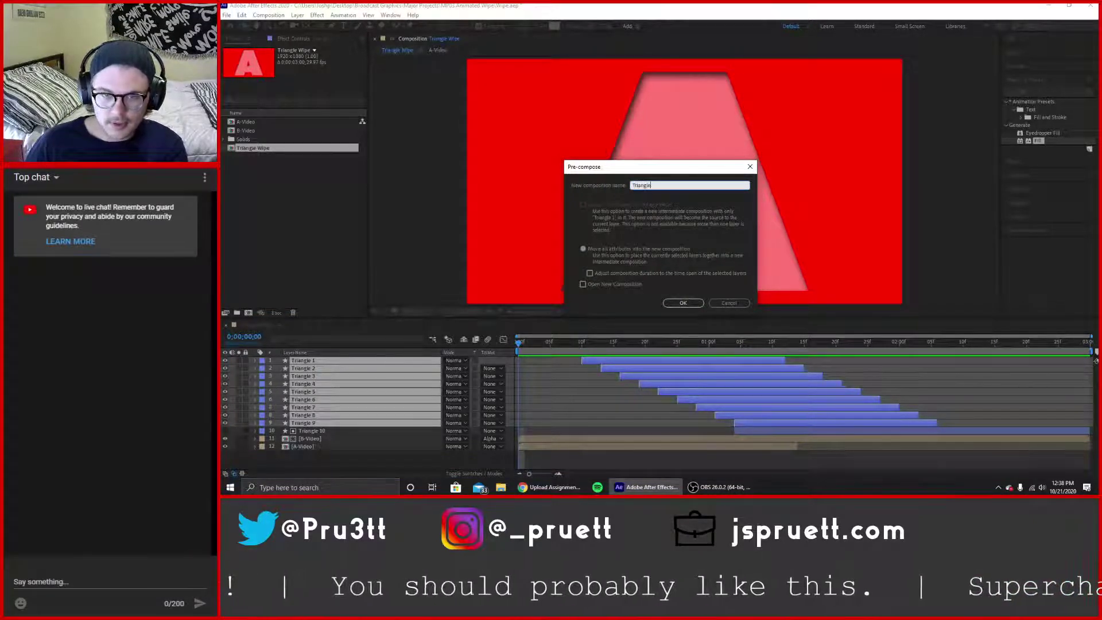
text(s)
key(Return)
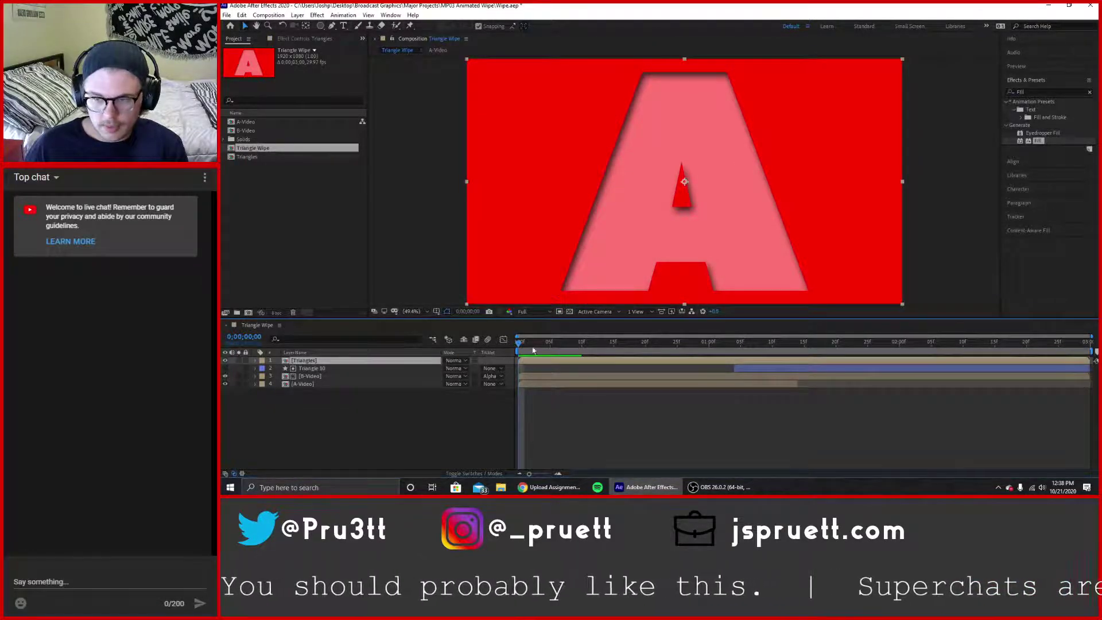
Preview the whole wipe with the pre-composed Triangles layer and return to the first frame.
key(space)
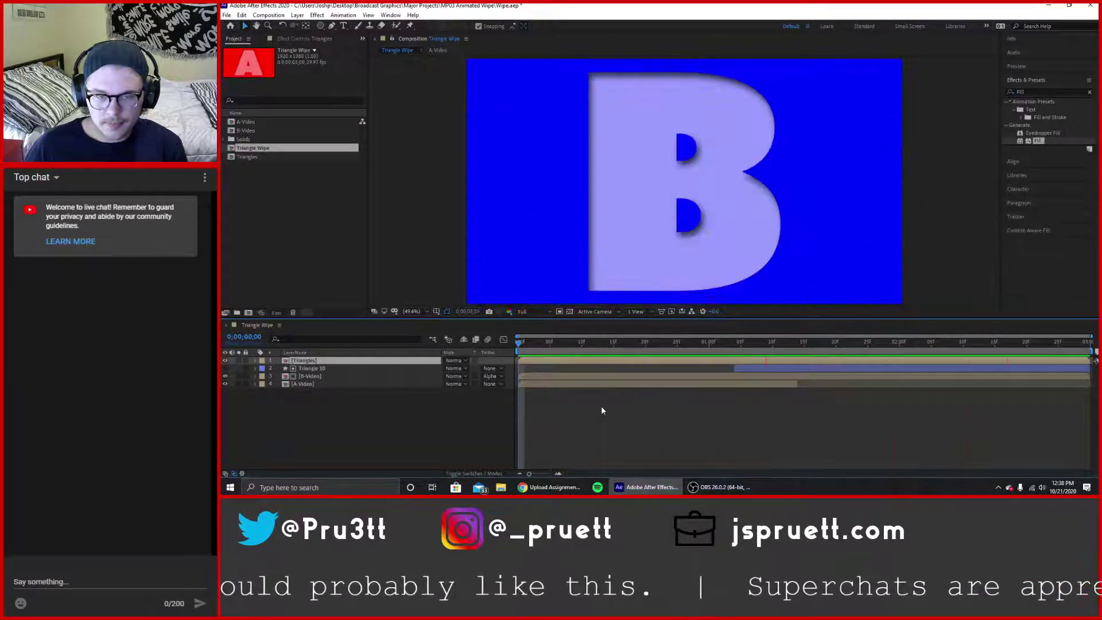
key(space)
key(space)
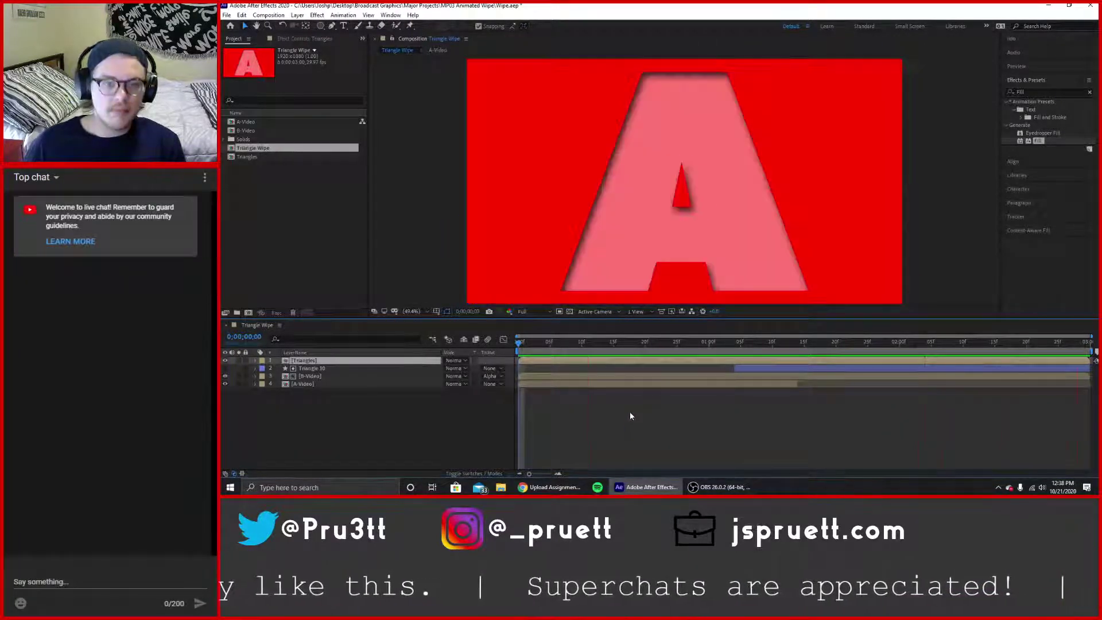
key(space)
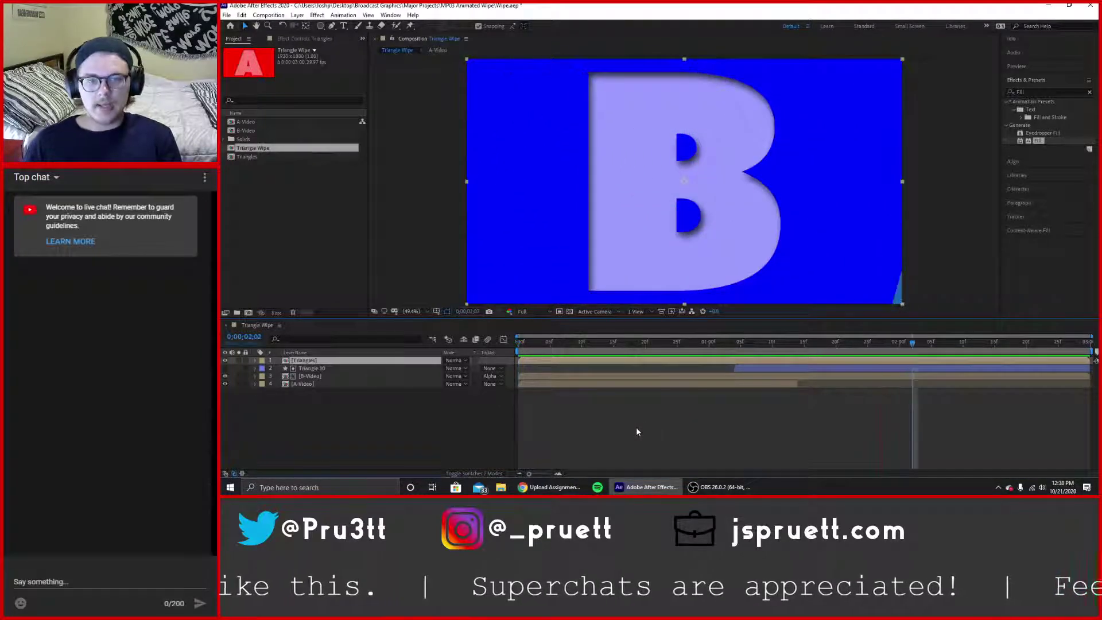
key(Home)
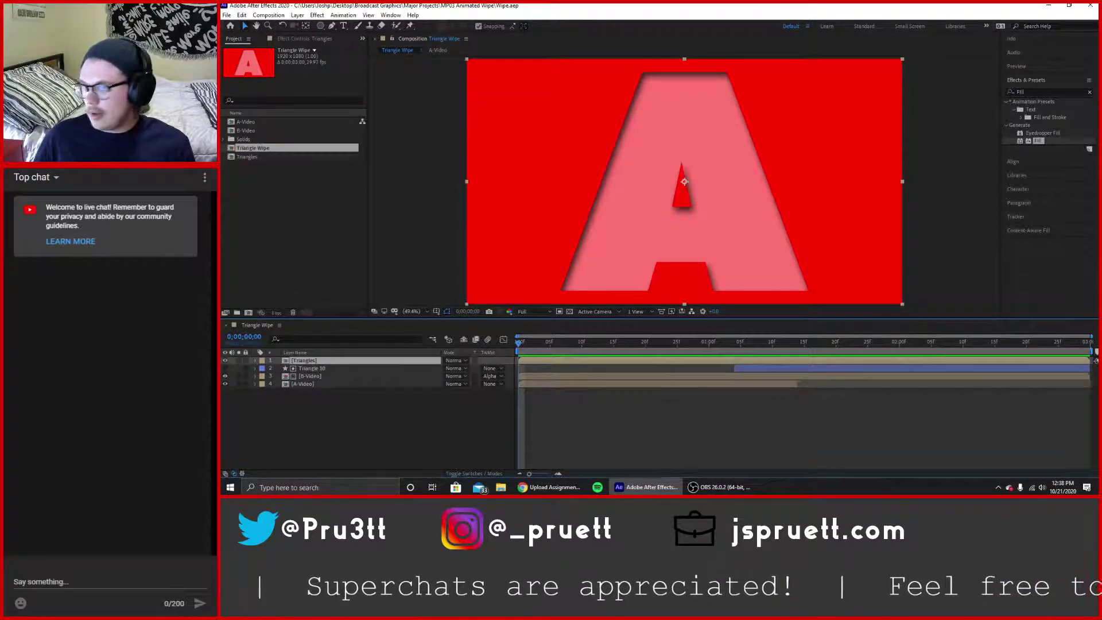
click(227, 15)
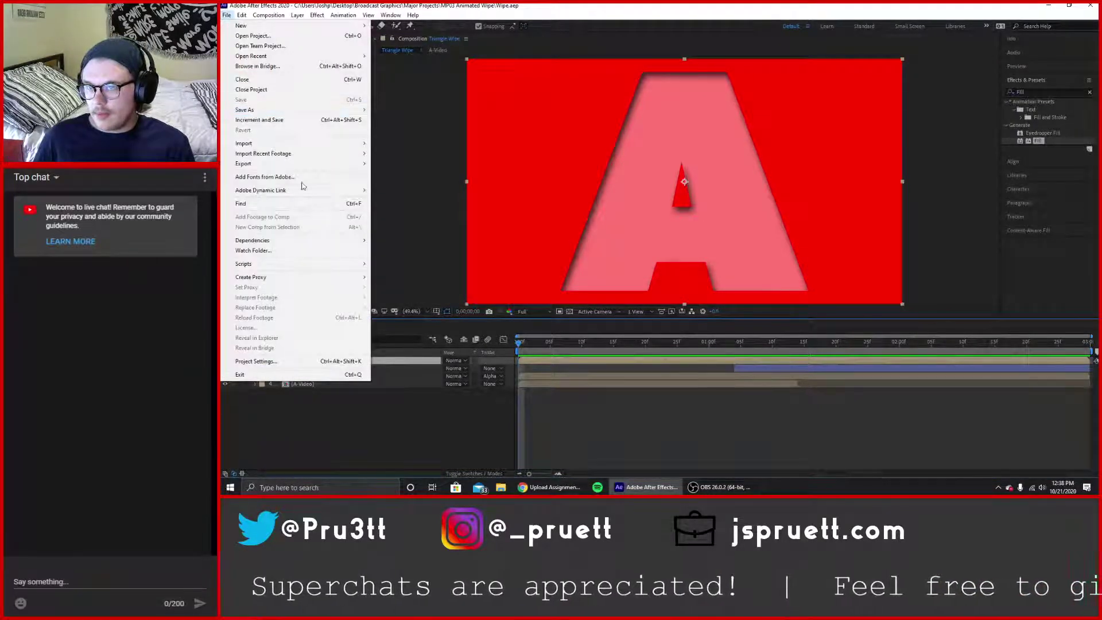
click(403, 423)
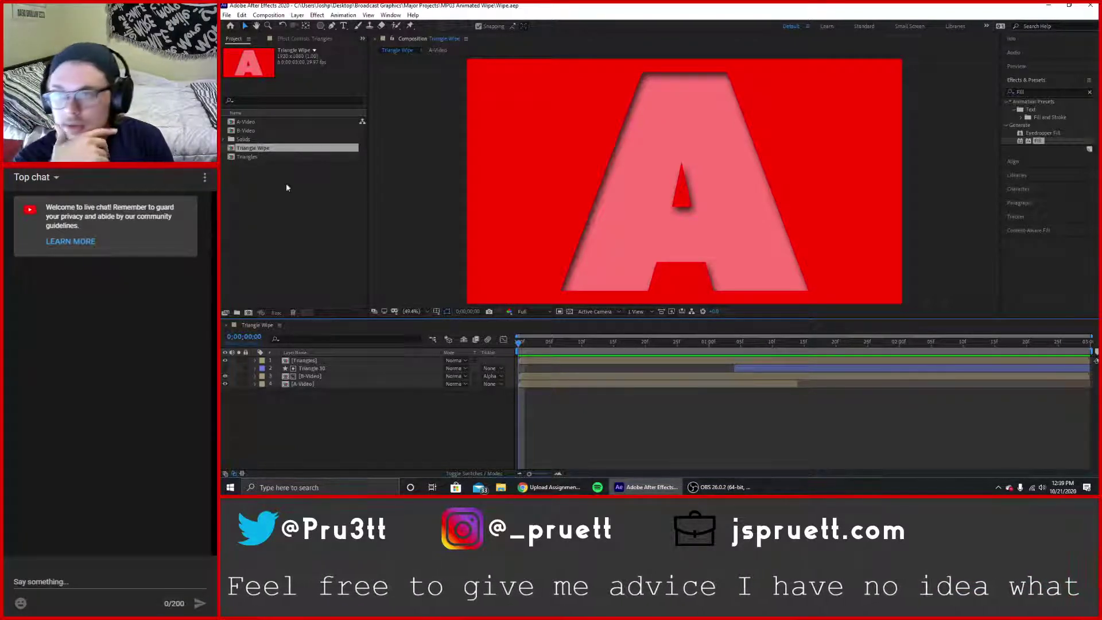
click(227, 15)
mouse_move(281, 19)
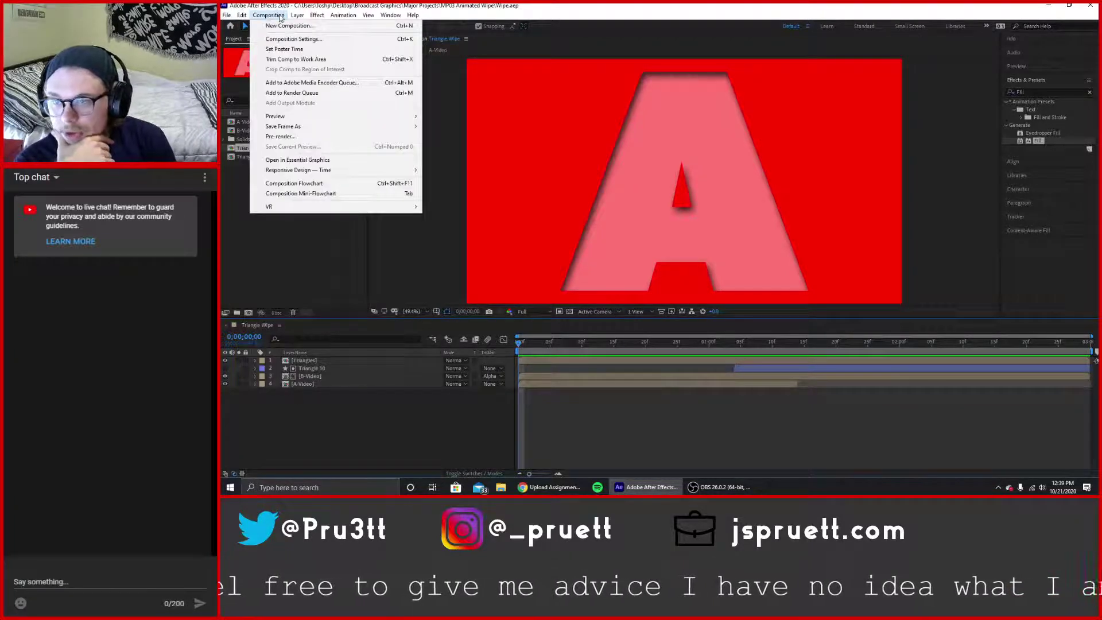
click(284, 262)
Send the Triangle Wipe composition to the Adobe Media Encoder queue.
click(269, 151)
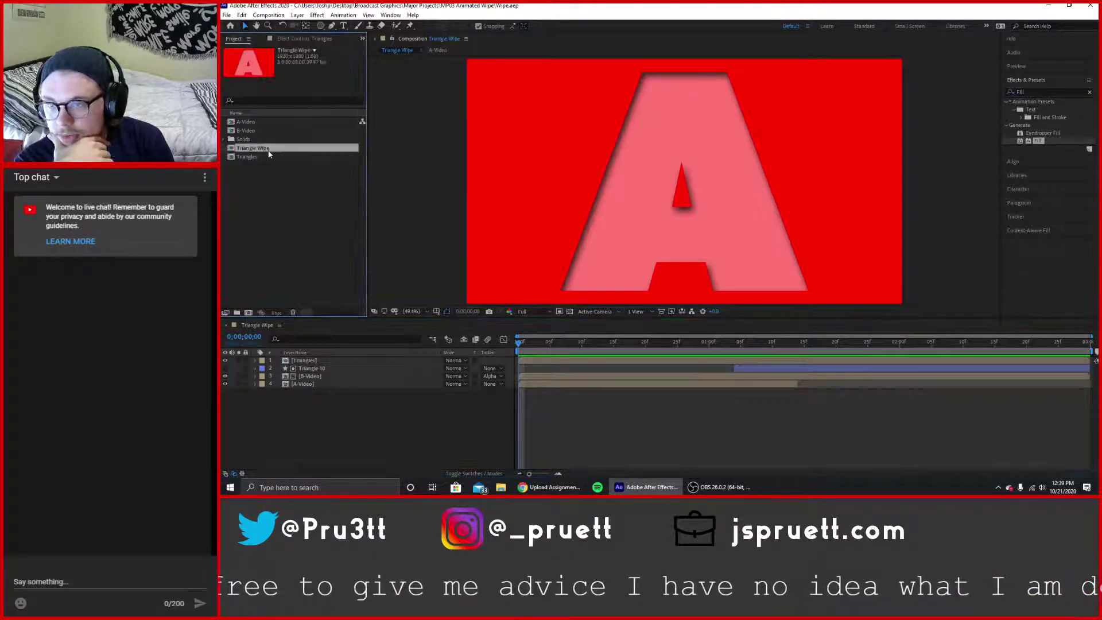
click(271, 14)
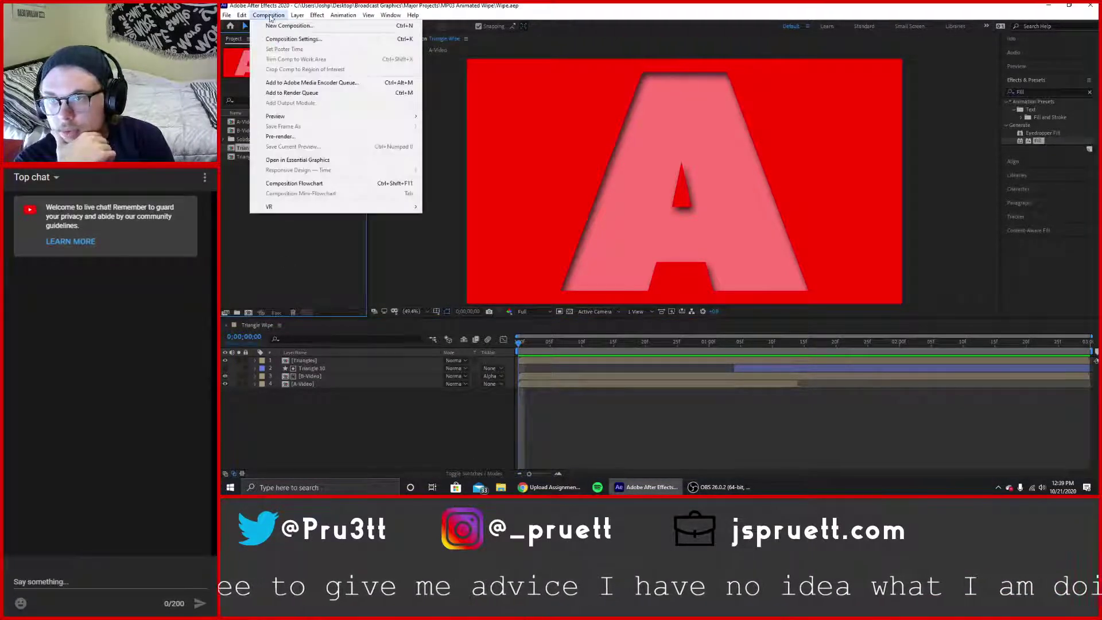
click(310, 83)
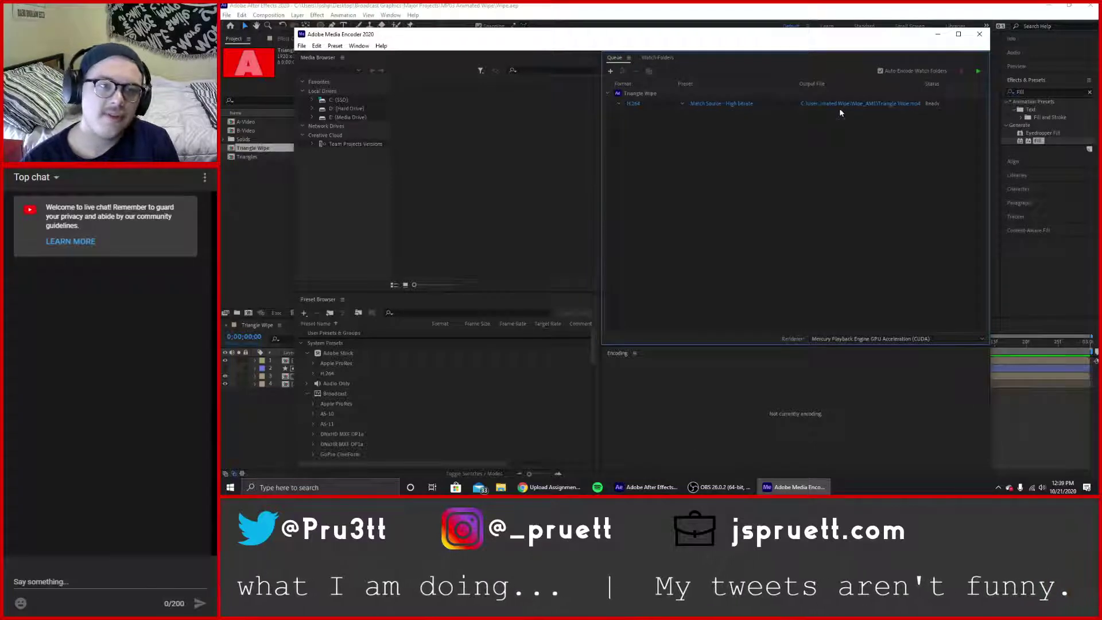
Set the queued H.264 output file to Wipe in the MP03 Animated Wipe folder and encode the queue.
click(865, 106)
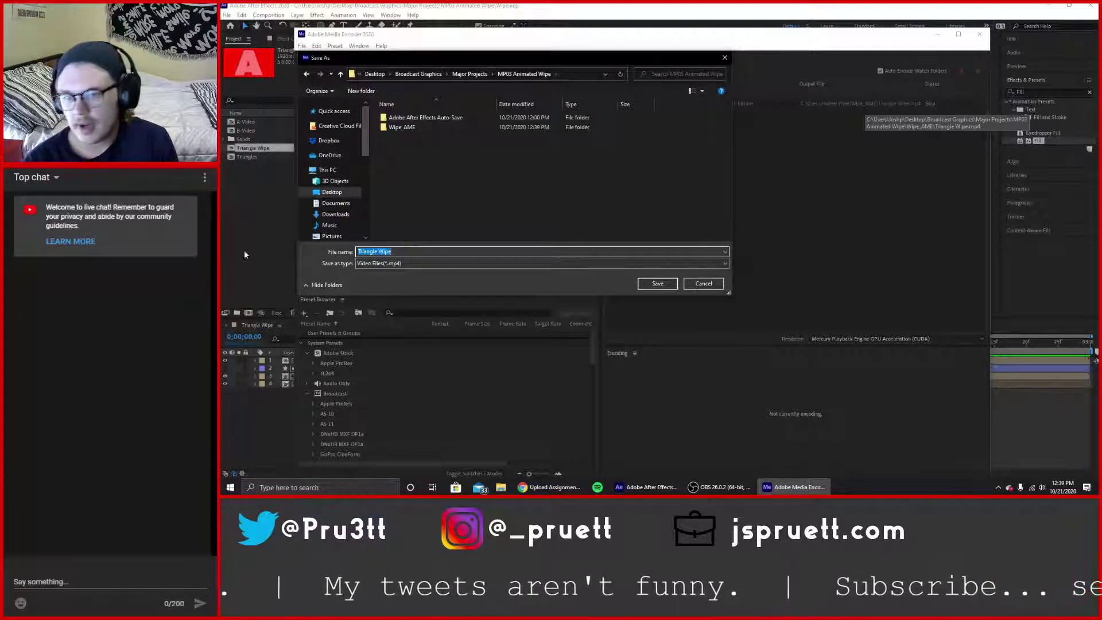
text(W)
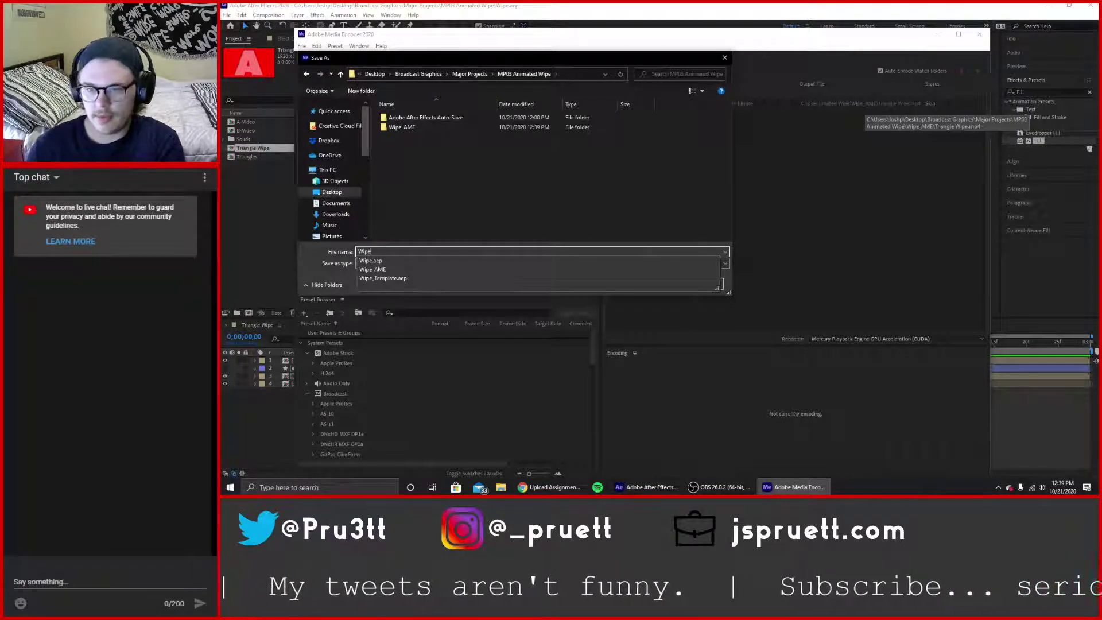
click(422, 230)
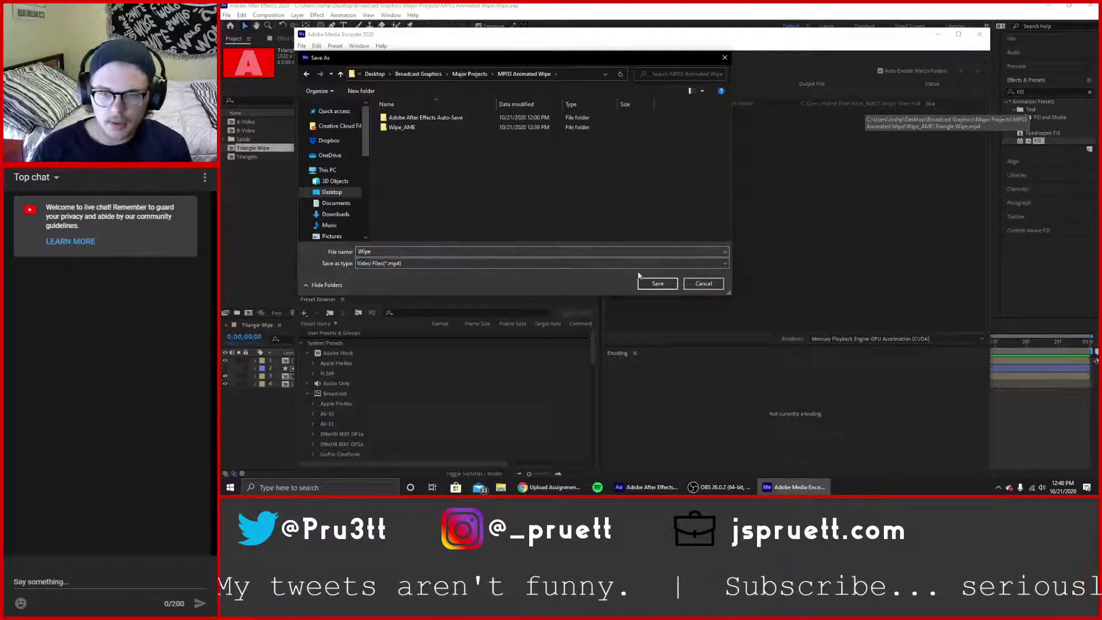
click(670, 284)
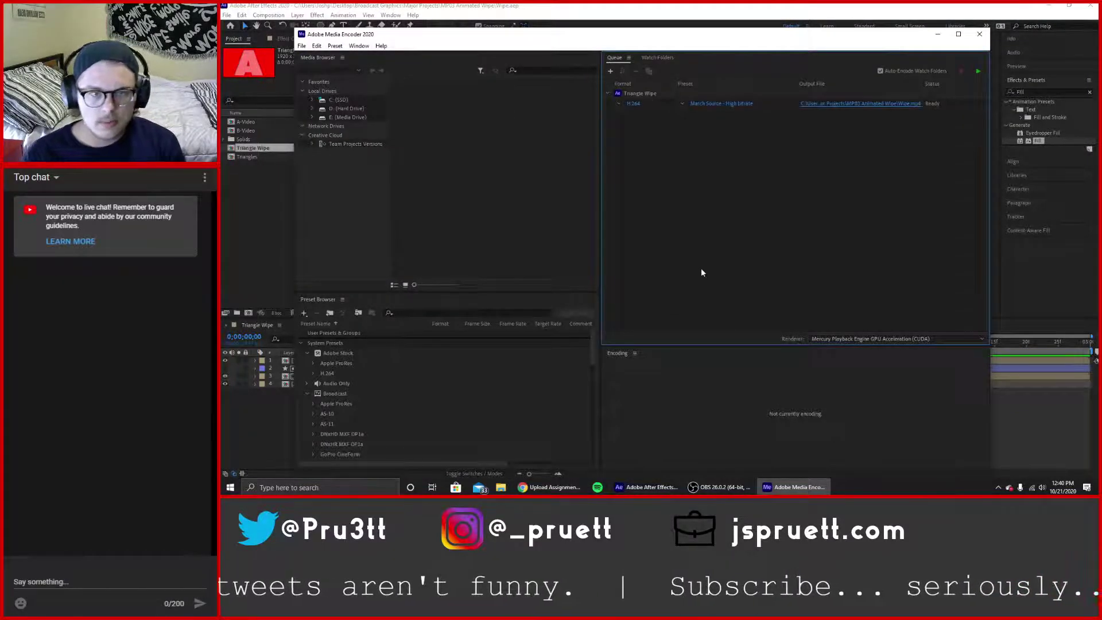
click(979, 71)
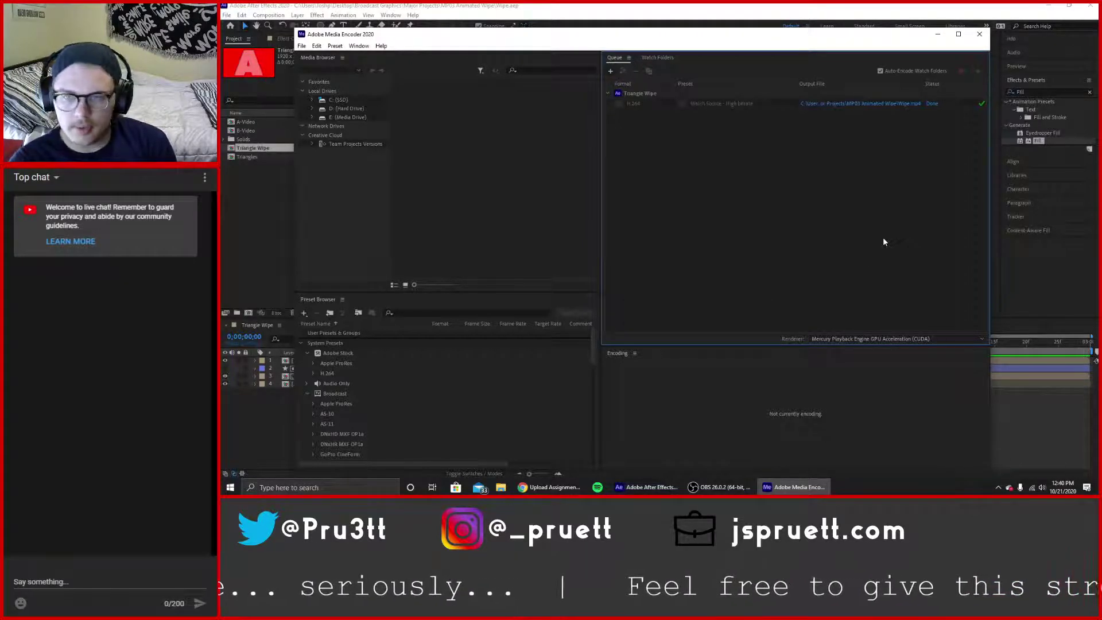
Close Adobe Media Encoder and After Effects.
click(978, 36)
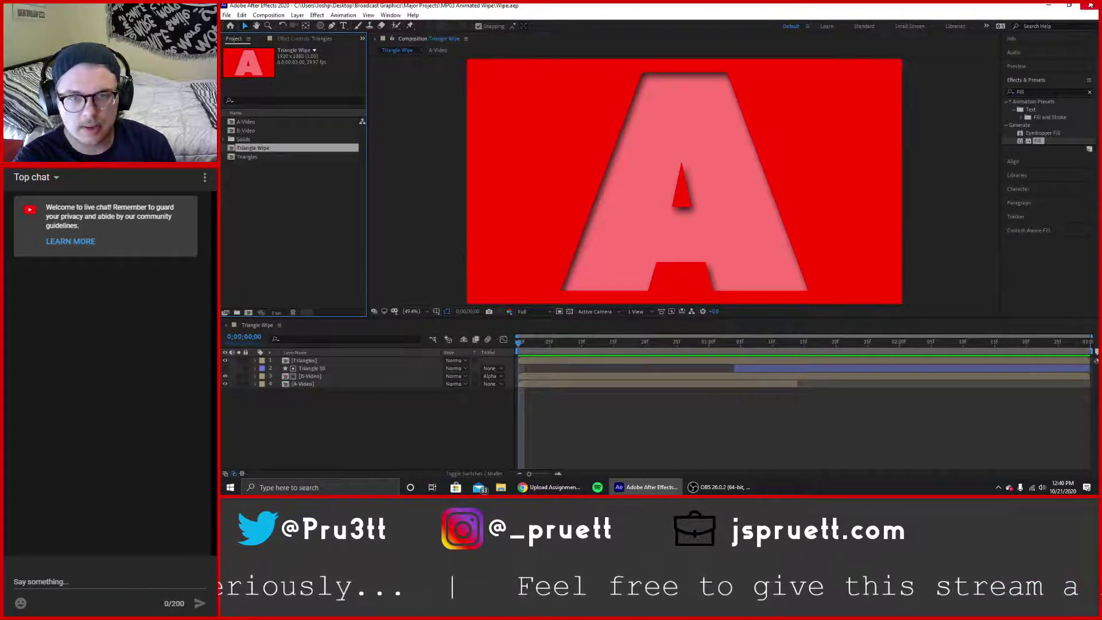
click(1091, 6)
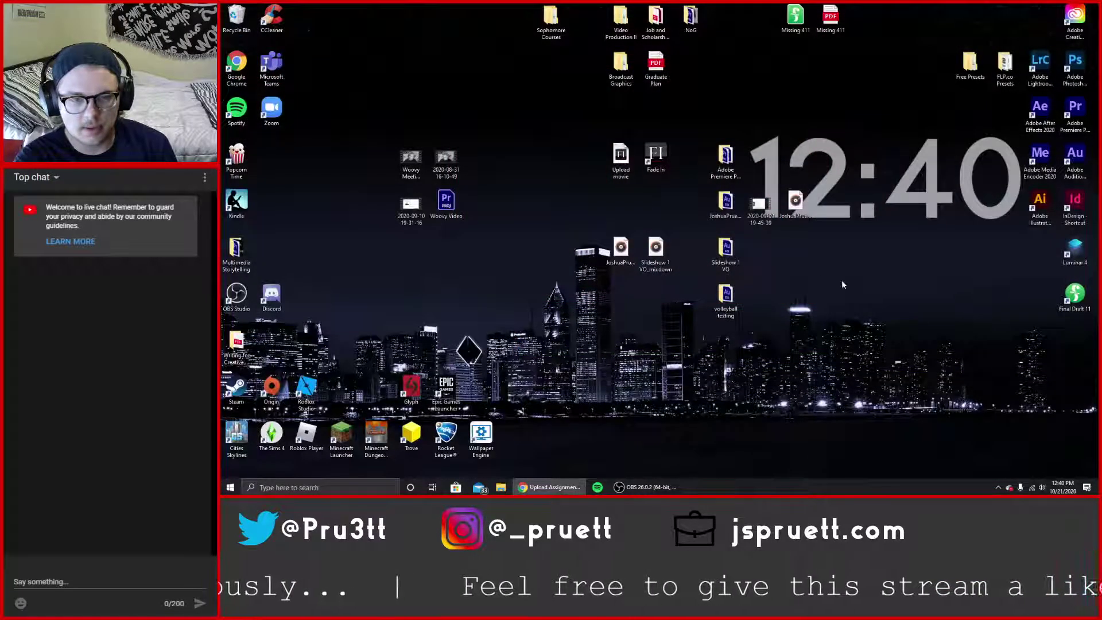
Switch to File Explorer, open the MP03 Animated Wipe folder under Broadcast Graphics, Major Projects, and play the rendered Wipe video through.
click(501, 487)
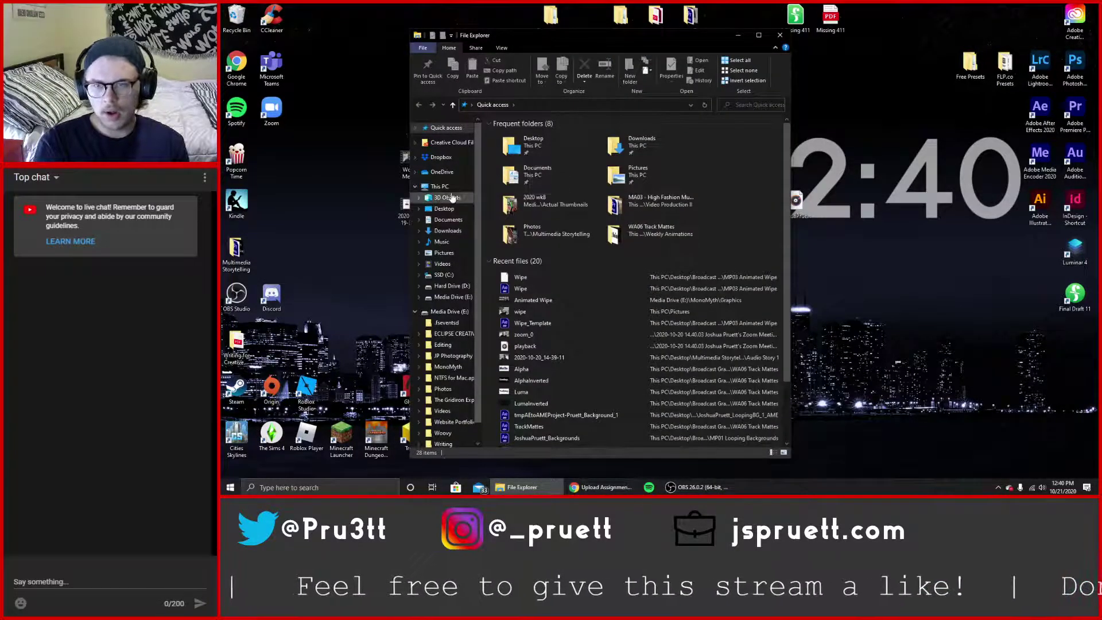
click(444, 208)
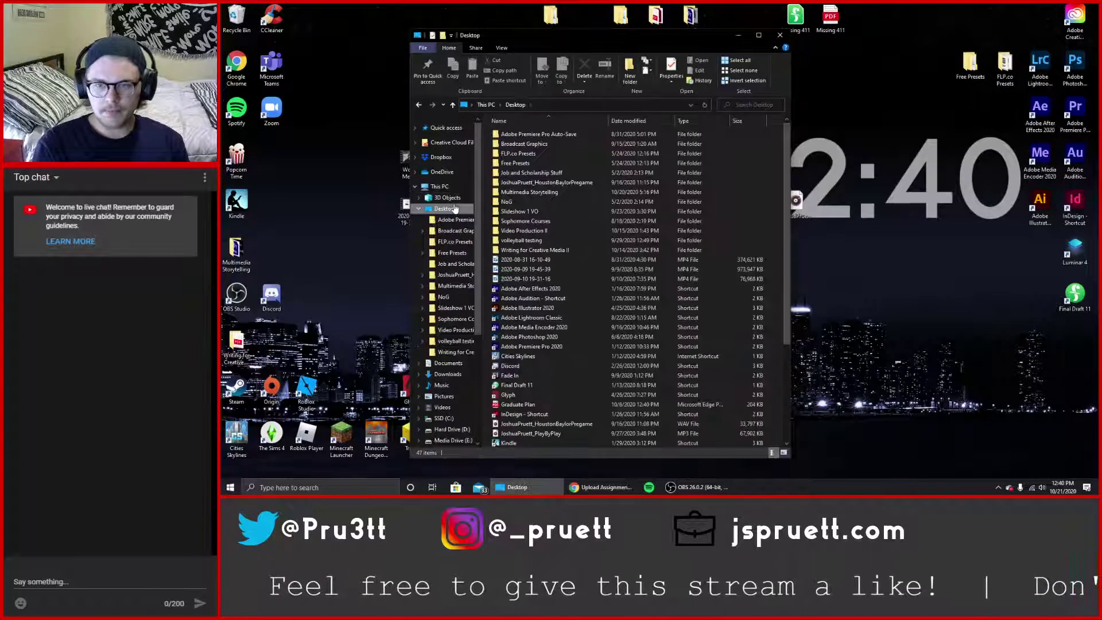
double_click(516, 147)
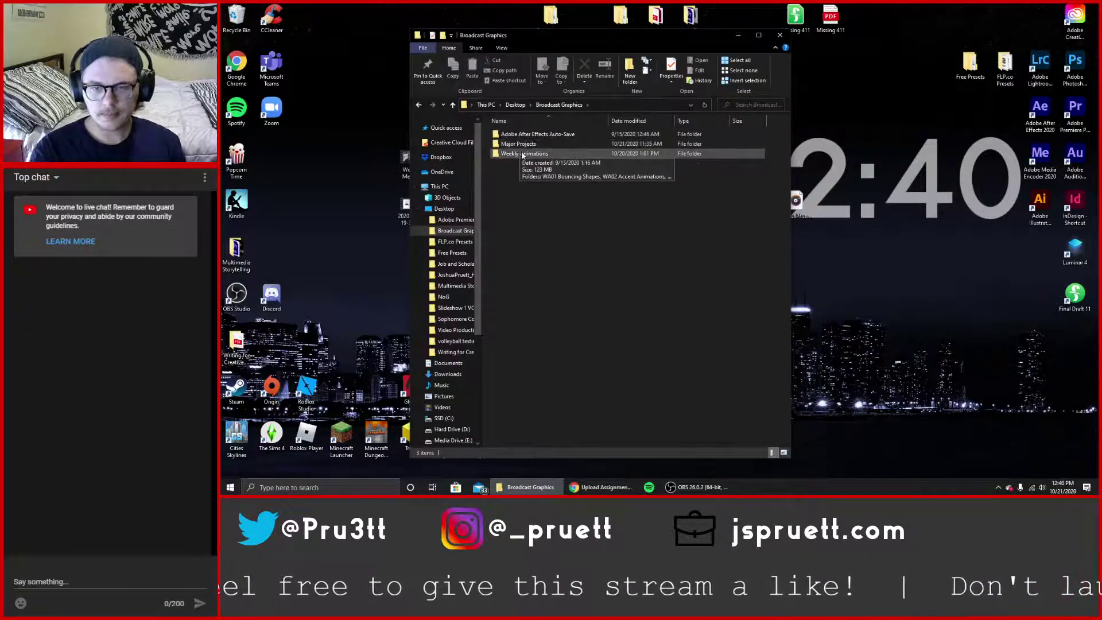
double_click(519, 144)
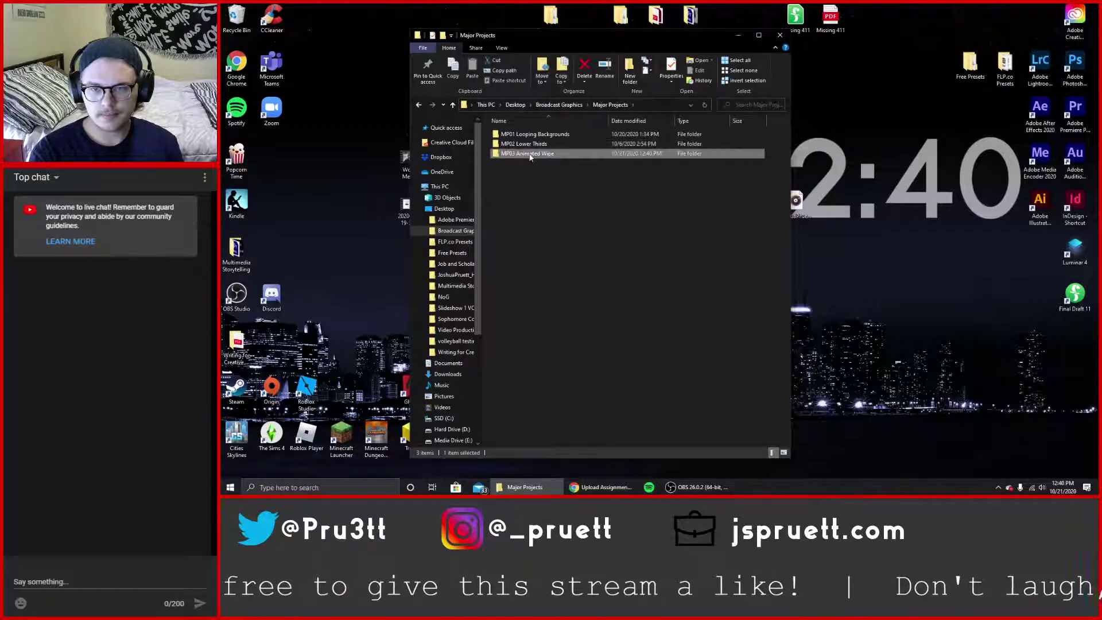
double_click(522, 146)
double_click(532, 165)
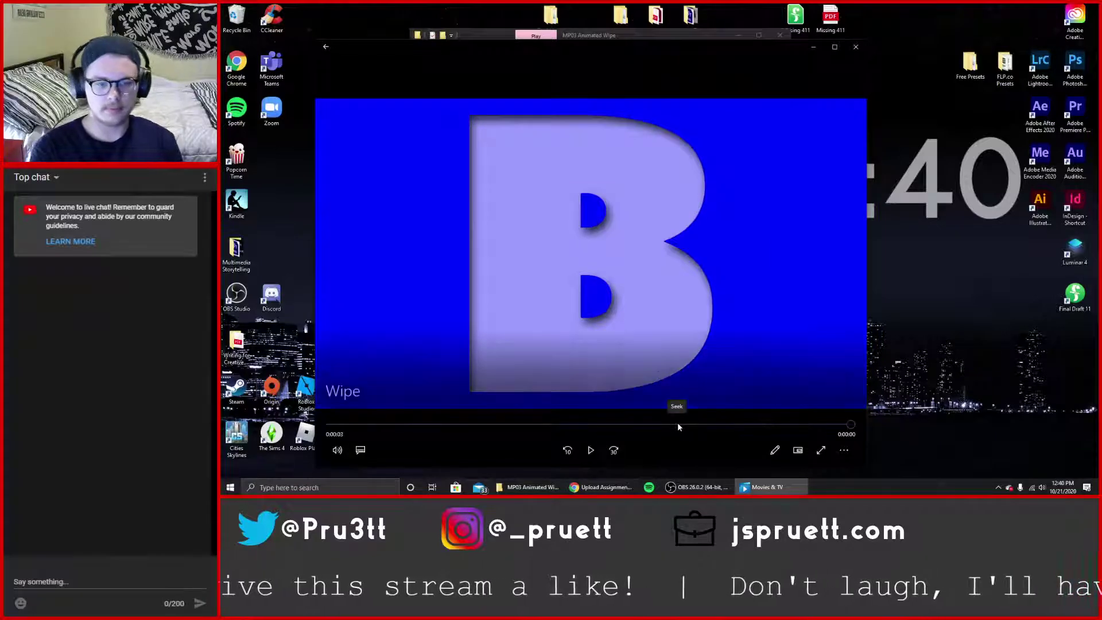
click(856, 46)
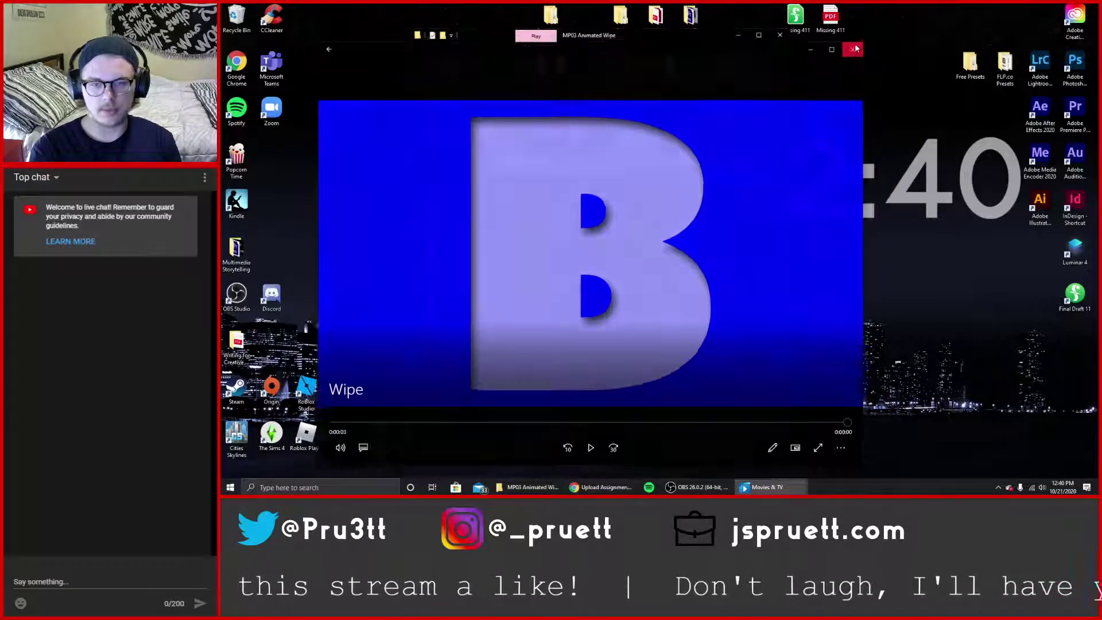